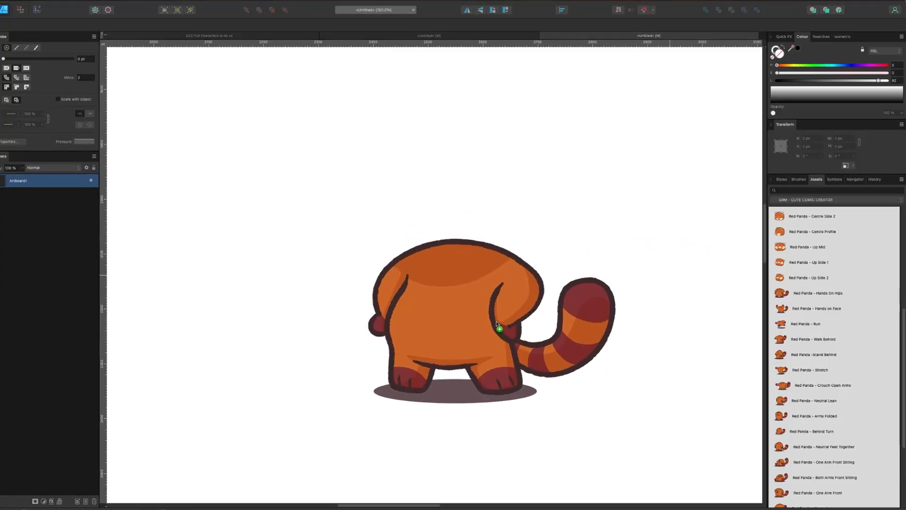
{"action": "scroll", "coordinate": [794, 314], "scroll_direction": "up", "scroll_amount": 5}
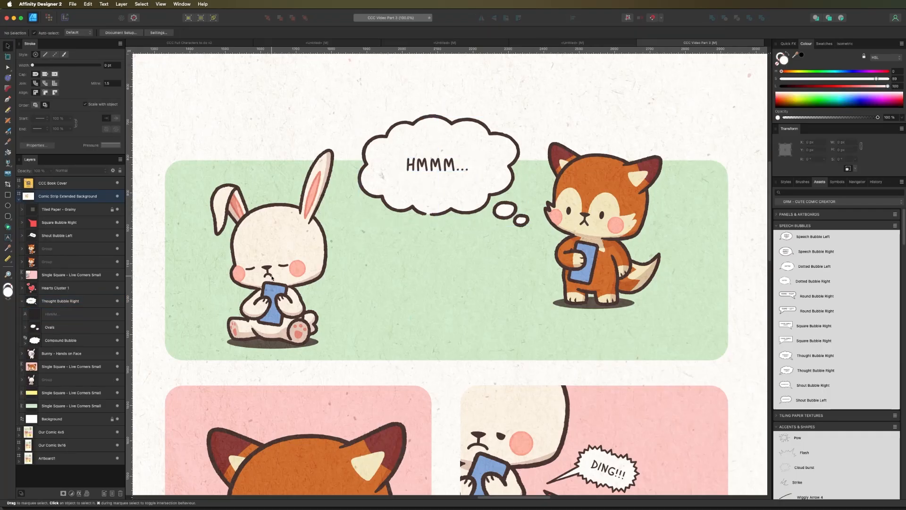
{"action": "scroll", "coordinate": [272, 279], "scroll_direction": "down", "scroll_amount": 5}
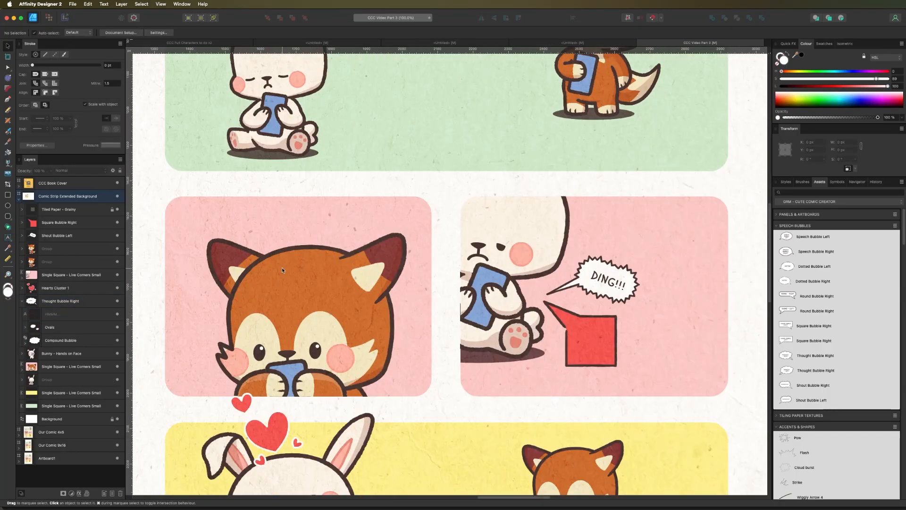
{"action": "scroll", "coordinate": [835, 330], "scroll_direction": "down", "scroll_amount": 10}
{"action": "left_click_drag", "start_coordinate": [785, 428], "coordinate": [352, 173]}
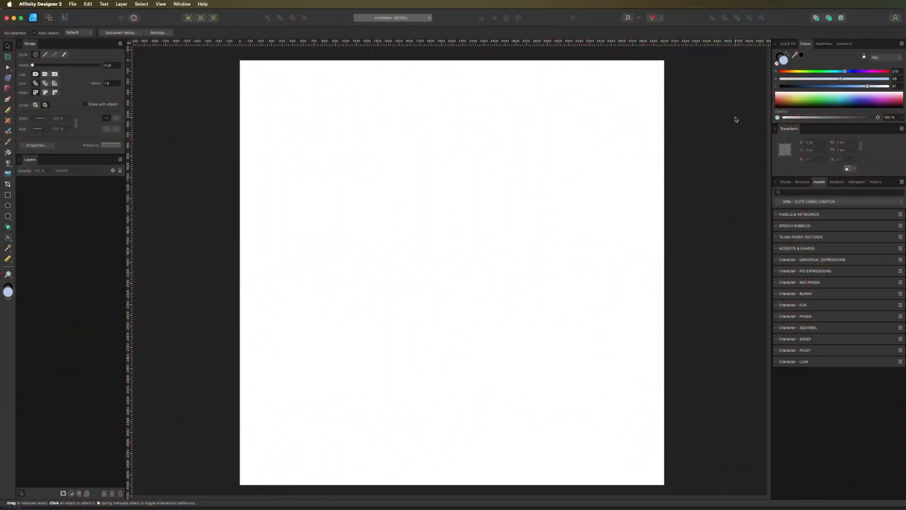
{"action": "scroll", "coordinate": [748, 189], "scroll_direction": "left", "scroll_amount": 3}
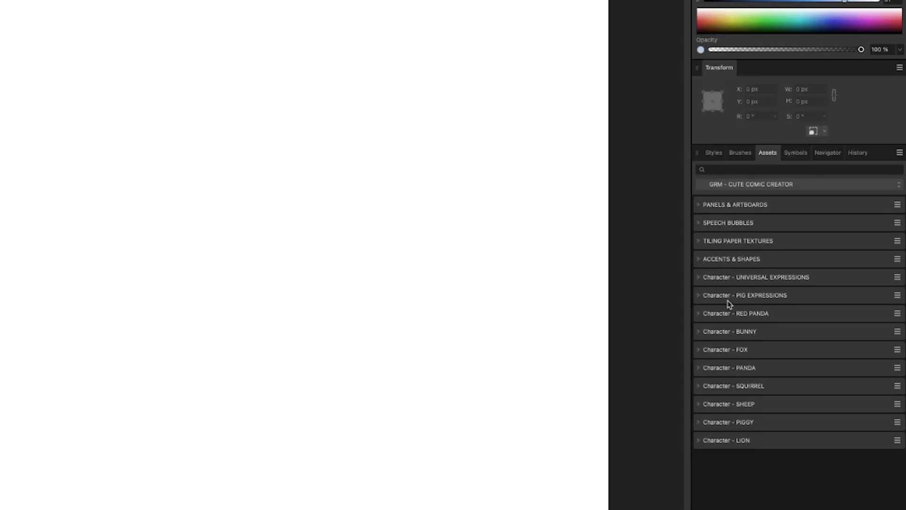
Step: Expand the Character - BUNNY asset category and browse its heads down to the body poses
{"action": "left_click", "coordinate": [701, 332]}
{"action": "scroll", "coordinate": [735, 461], "scroll_direction": "down", "scroll_amount": 1}
{"action": "scroll", "coordinate": [734, 461], "scroll_direction": "down", "scroll_amount": 3}
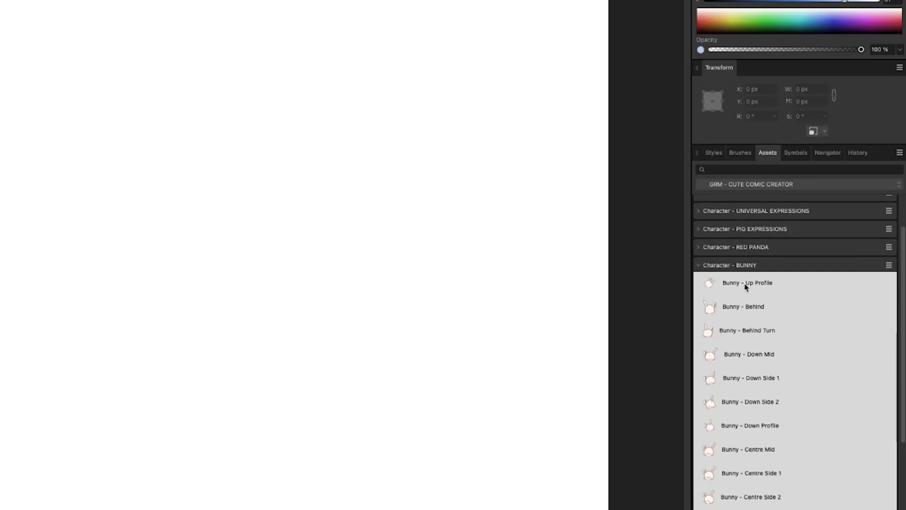
{"action": "scroll", "coordinate": [765, 485], "scroll_direction": "down", "scroll_amount": 6}
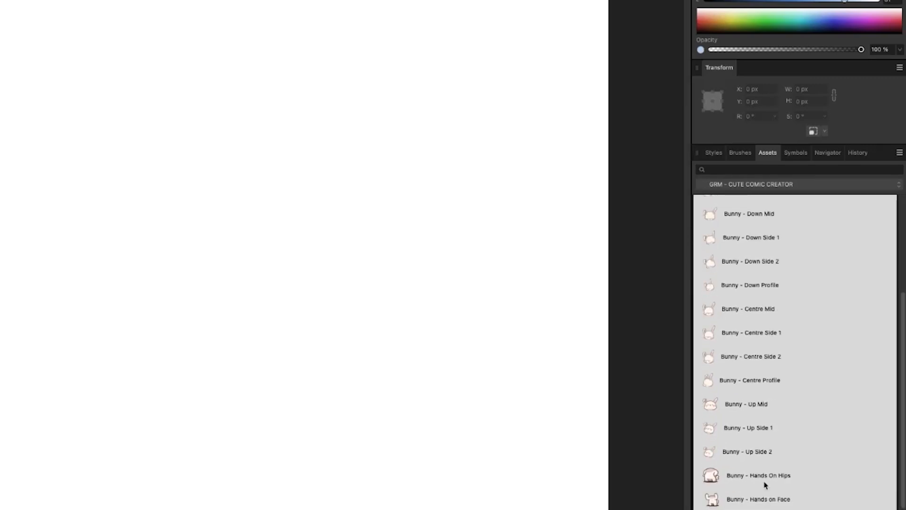
Step: Try the Bunny - Centre Side 1 head and Bunny - Hands on Face body as separate pieces on the canvas, and delete both
{"action": "left_click_drag", "start_coordinate": [711, 335], "coordinate": [221, 244]}
{"action": "left_click_drag", "start_coordinate": [711, 499], "coordinate": [336, 342]}
{"action": "left_click_drag", "start_coordinate": [232, 261], "coordinate": [197, 192]}
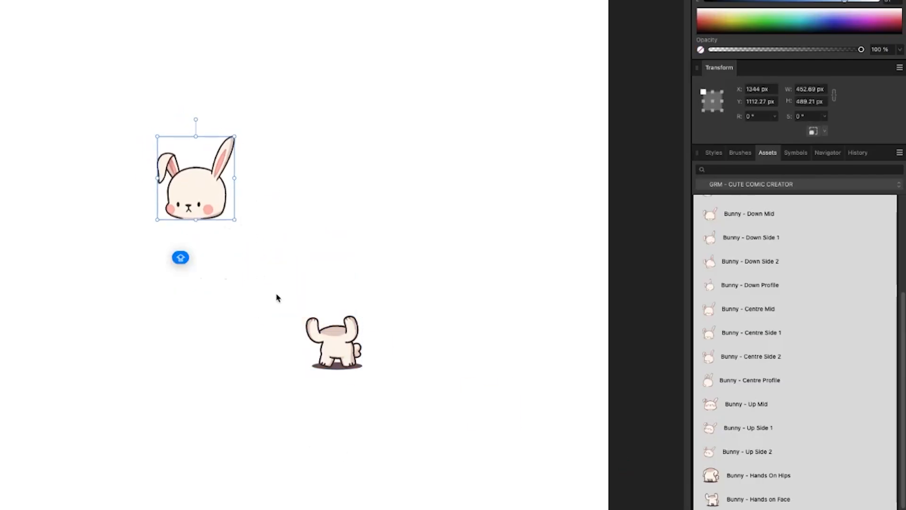
{"action": "left_click_drag", "start_coordinate": [69, 127], "coordinate": [217, 213]}
{"action": "key", "text": "Delete"}
{"action": "left_click", "coordinate": [318, 331]}
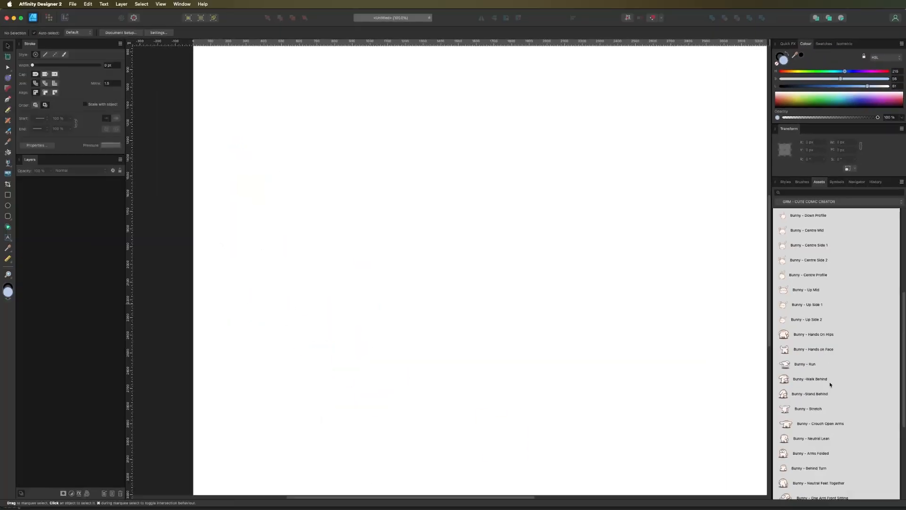
Step: Place the Bunny - Both Arms Front Sitting body on the blank canvas
{"action": "scroll", "coordinate": [789, 468], "scroll_direction": "down", "scroll_amount": 5}
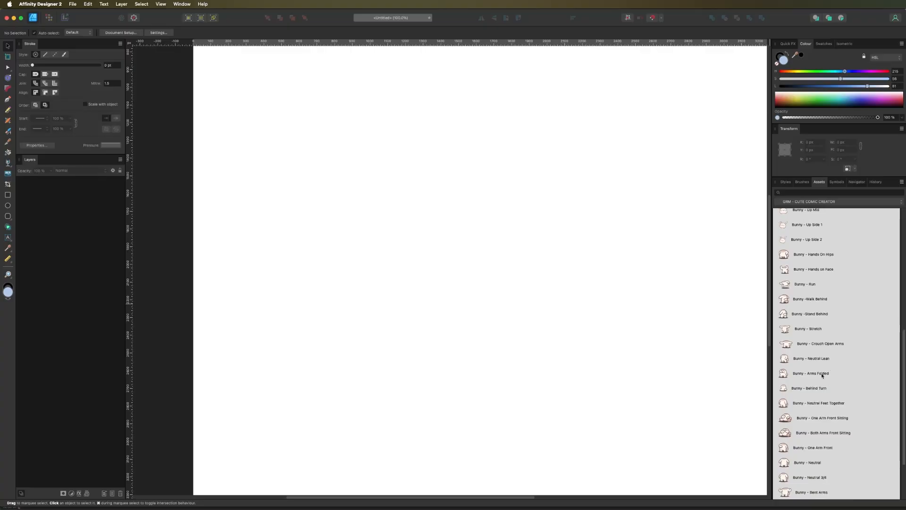
{"action": "scroll", "coordinate": [820, 373], "scroll_direction": "down", "scroll_amount": 3}
{"action": "left_click_drag", "start_coordinate": [802, 410], "coordinate": [352, 242]}
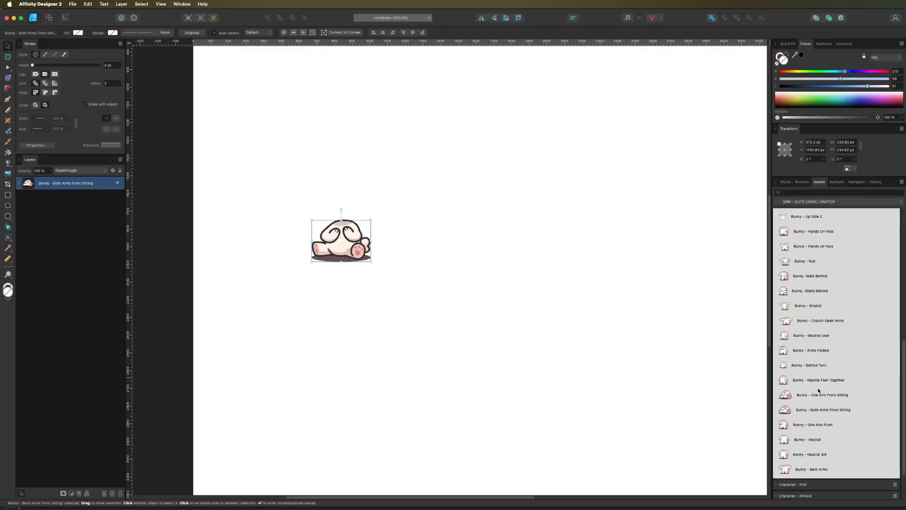
{"action": "left_click_drag", "start_coordinate": [467, 247], "coordinate": [560, 313]}
{"action": "key", "text": "super+equal"}
{"action": "key", "text": "super+equal"}
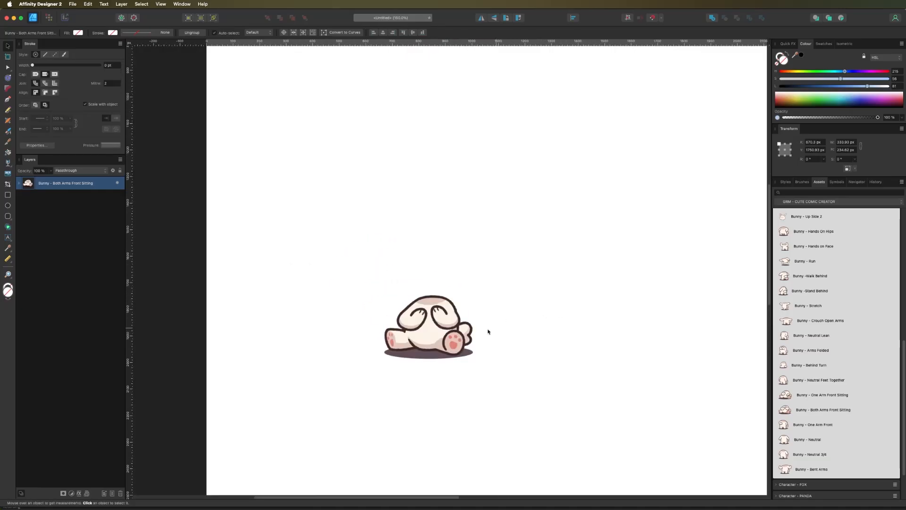
{"action": "left_click_drag", "start_coordinate": [546, 362], "coordinate": [522, 306]}
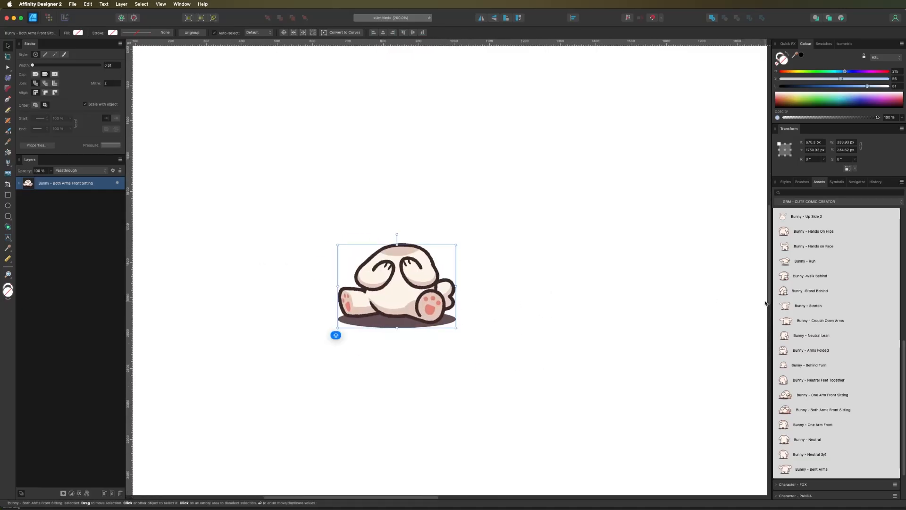
Step: Try placing a bunny head asset above the sitting body and undo the placement
{"action": "scroll", "coordinate": [848, 318], "scroll_direction": "up", "scroll_amount": 5}
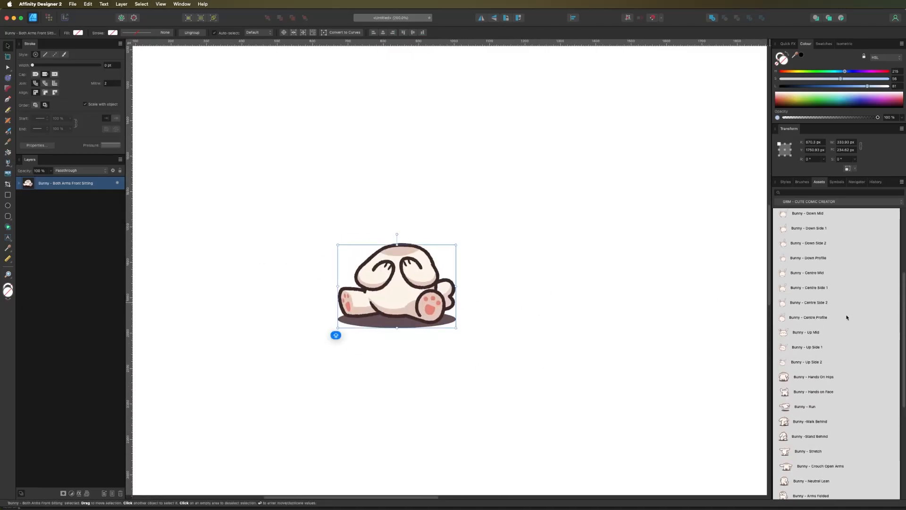
{"action": "scroll", "coordinate": [811, 245], "scroll_direction": "up", "scroll_amount": 1}
{"action": "left_click_drag", "start_coordinate": [807, 243], "coordinate": [474, 190]}
{"action": "key", "text": "super+z"}
{"action": "scroll", "coordinate": [830, 264], "scroll_direction": "up", "scroll_amount": 2}
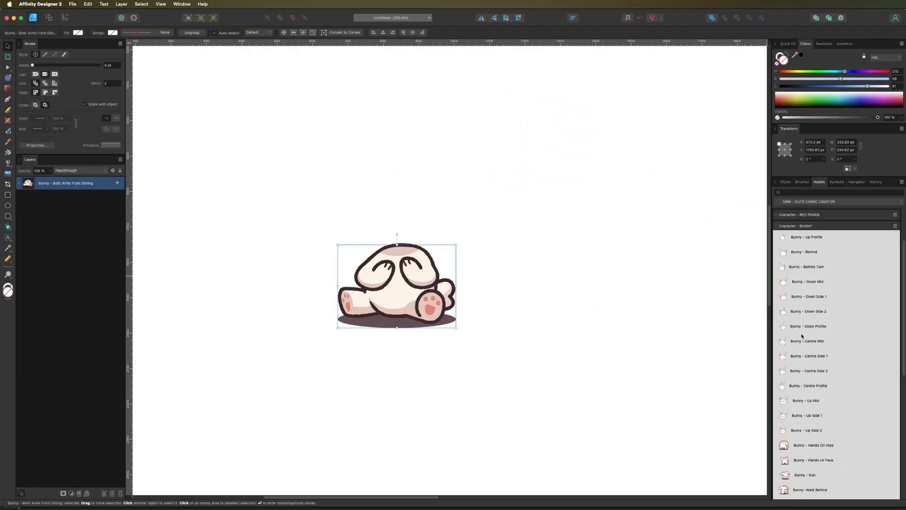
Step: Place the Bunny - Centre Side 1 head on top of the sitting body and tilt it slightly counter-clockwise
{"action": "left_click_drag", "start_coordinate": [805, 356], "coordinate": [791, 274]}
{"action": "left_click_drag", "start_coordinate": [580, 228], "coordinate": [535, 235]}
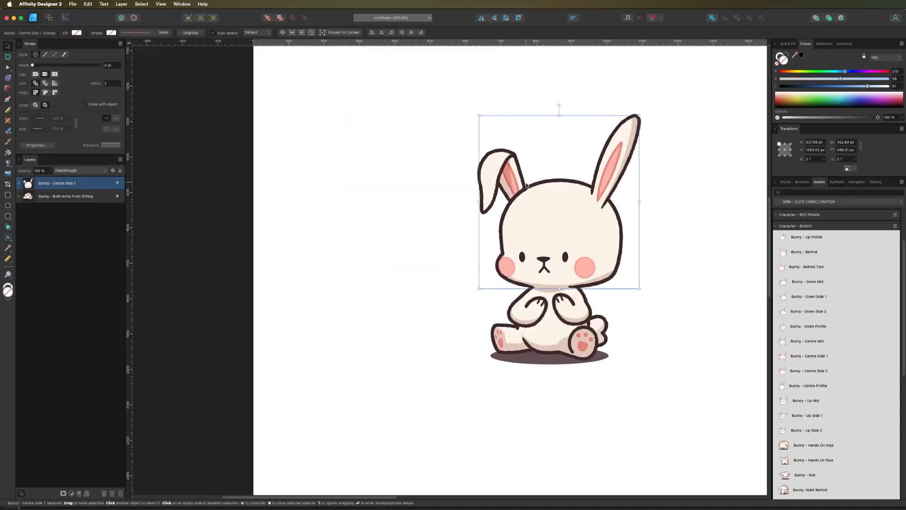
{"action": "left_click_drag", "start_coordinate": [558, 105], "coordinate": [545, 103]}
{"action": "left_click_drag", "start_coordinate": [554, 196], "coordinate": [554, 196]}
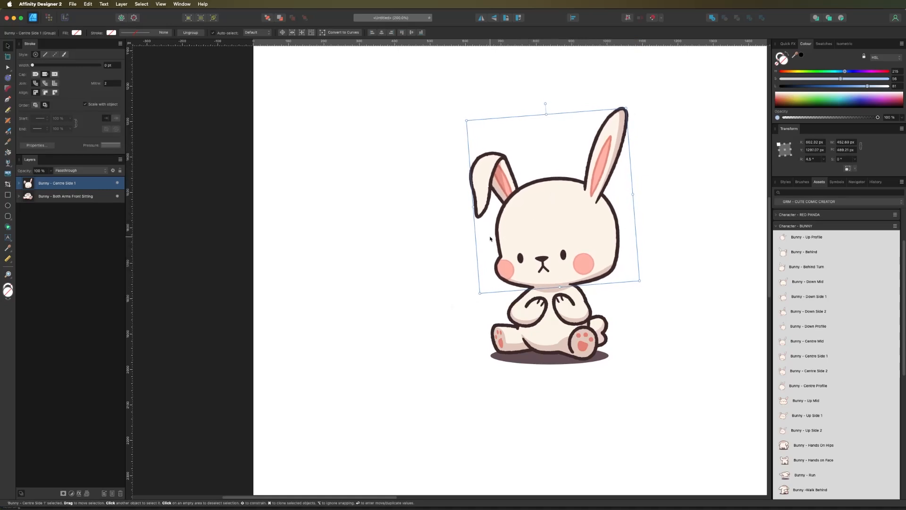
{"action": "left_click", "coordinate": [477, 315]}
{"action": "left_click_drag", "start_coordinate": [505, 313], "coordinate": [326, 254]}
{"action": "key", "text": "super+minus"}
{"action": "left_click_drag", "start_coordinate": [514, 227], "coordinate": [522, 268]}
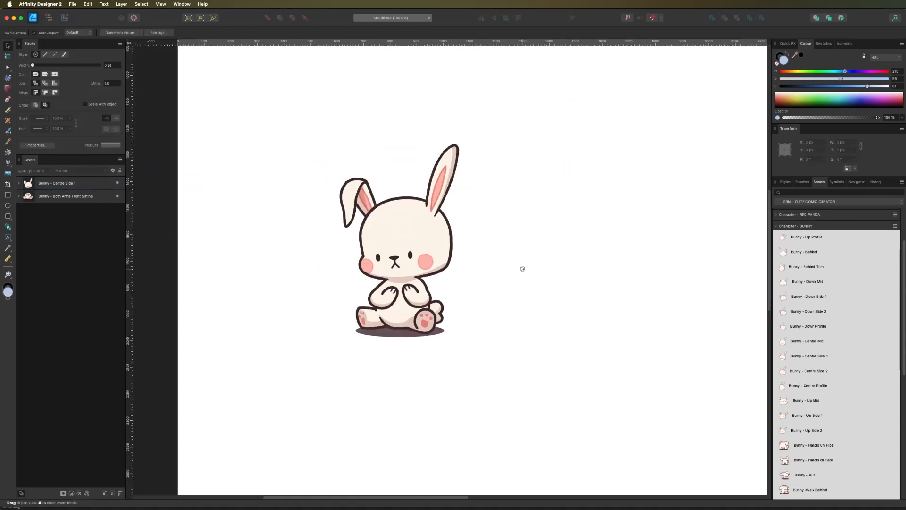
Step: Collapse the Bunny assets, expand Character - UNIVERSAL EXPRESSIONS and browse the available faces
{"action": "left_click", "coordinate": [775, 226]}
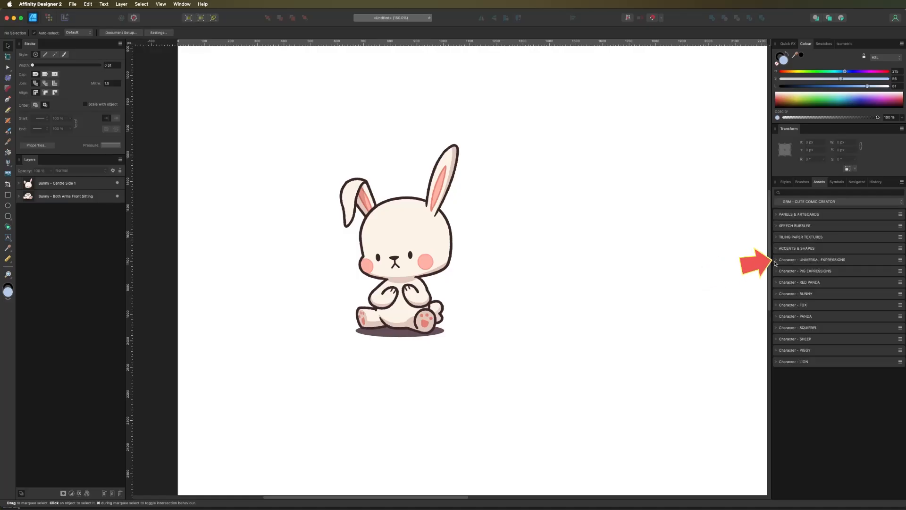
{"action": "left_click", "coordinate": [776, 260]}
{"action": "scroll", "coordinate": [807, 333], "scroll_direction": "down", "scroll_amount": 5}
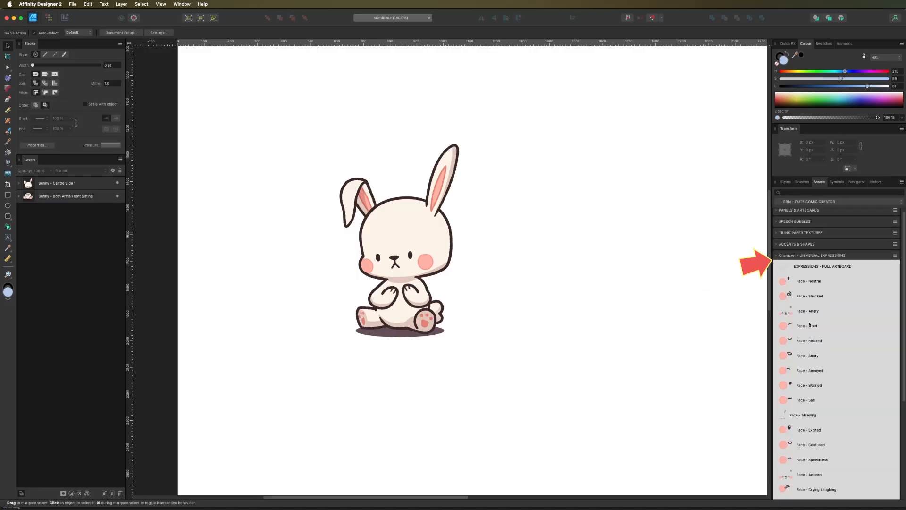
{"action": "scroll", "coordinate": [812, 291], "scroll_direction": "up", "scroll_amount": 3}
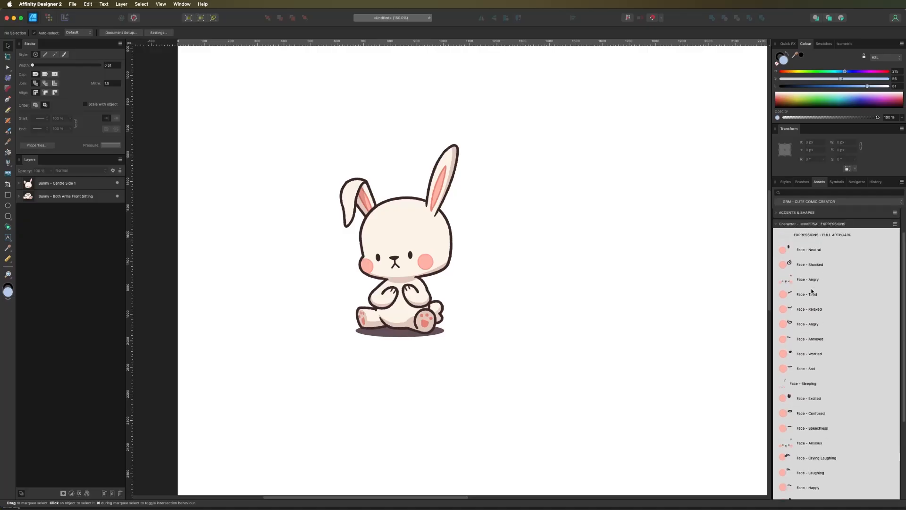
{"action": "left_click", "coordinate": [902, 182]}
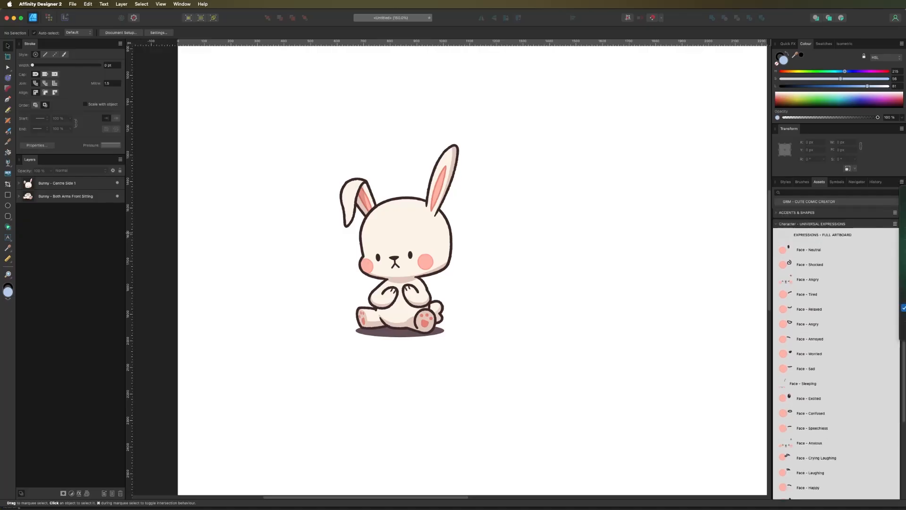
{"action": "left_click", "coordinate": [868, 279]}
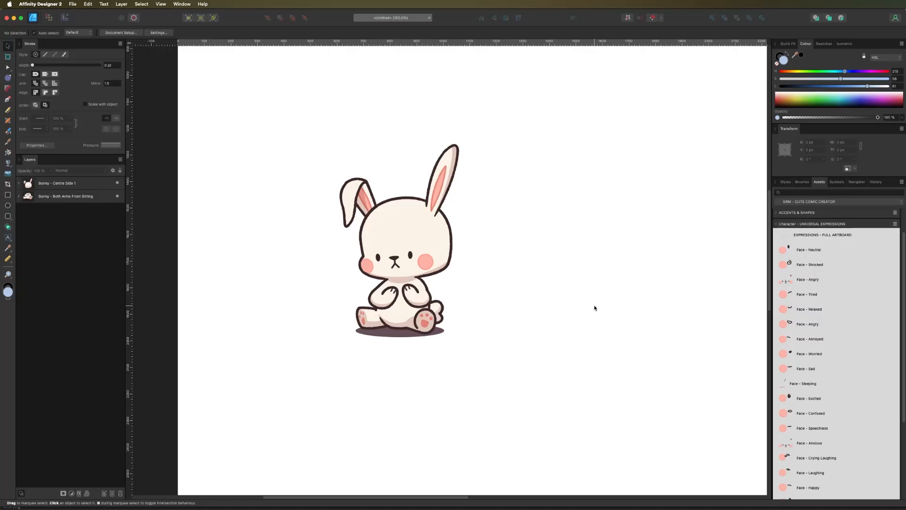
Step: Expand the Bunny - Centre Side 1 group and its Head layer, and select the nested Face - Neutral group
{"action": "left_click", "coordinate": [20, 183]}
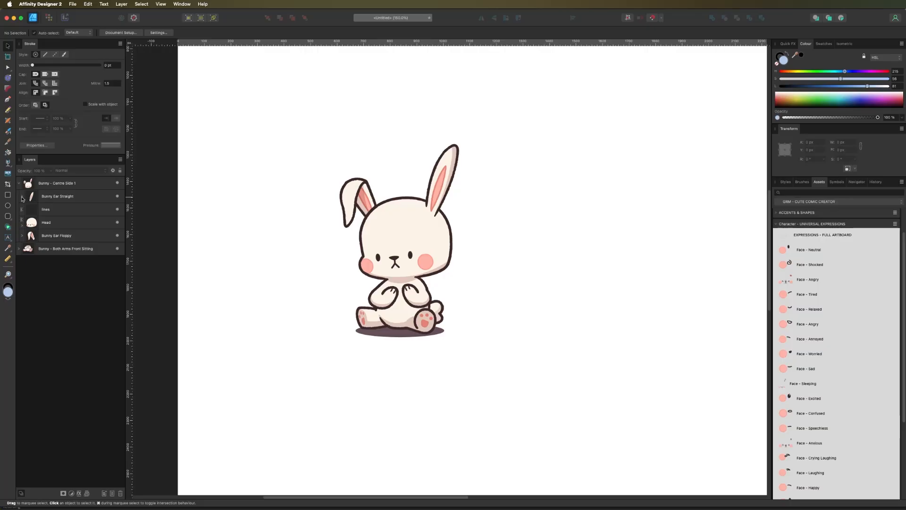
{"action": "left_click", "coordinate": [22, 197]}
{"action": "left_click", "coordinate": [22, 197]}
{"action": "left_click", "coordinate": [21, 222]}
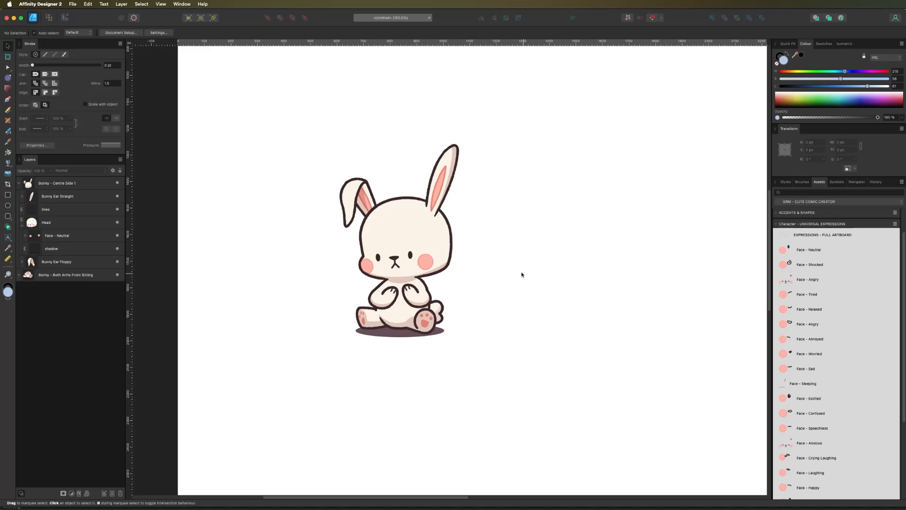
{"action": "left_click", "coordinate": [58, 238]}
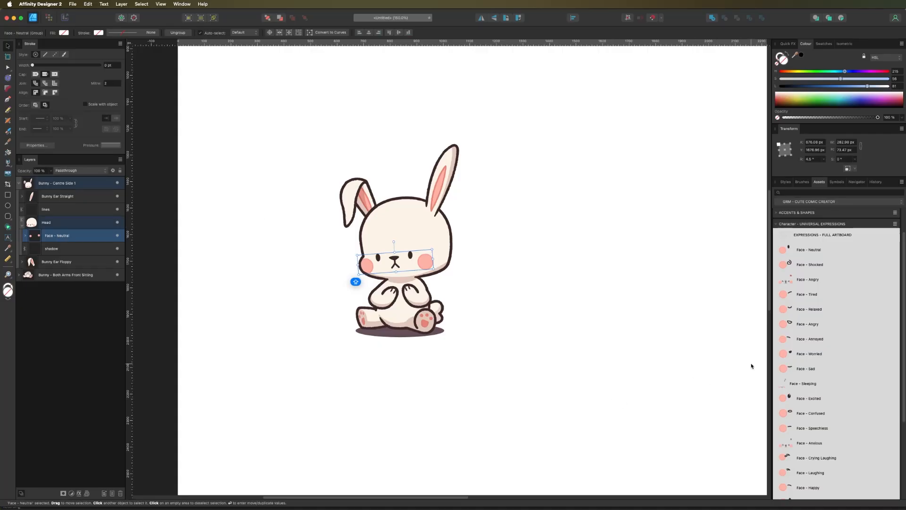
Step: Place Face - Sad inside the head, match it to the neutral face's position and tilt, and delete Face - Neutral
{"action": "left_click_drag", "start_coordinate": [785, 372], "coordinate": [401, 246]}
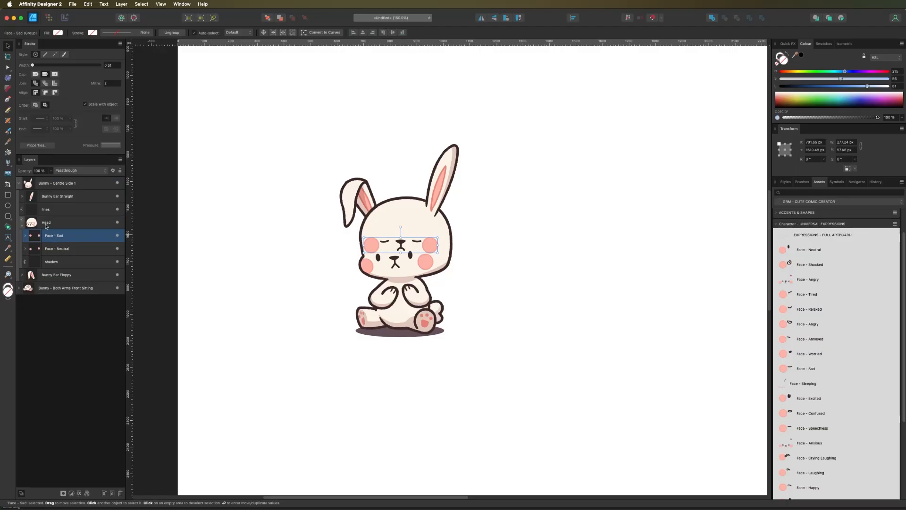
{"action": "left_click_drag", "start_coordinate": [368, 243], "coordinate": [395, 243]}
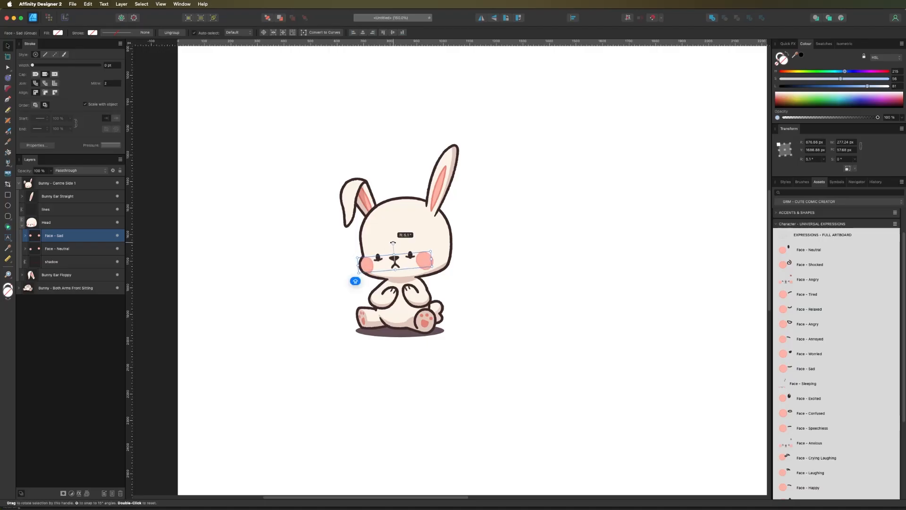
{"action": "left_click", "coordinate": [54, 251]}
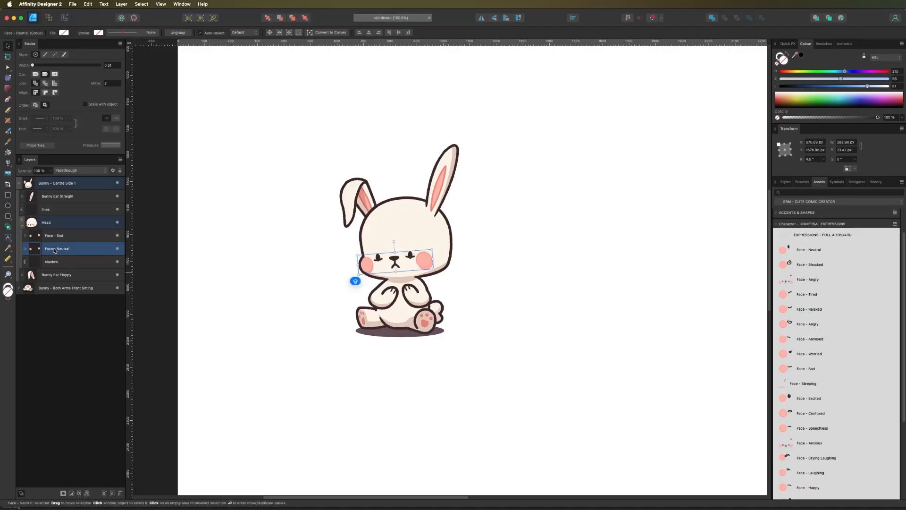
{"action": "key", "text": "Delete"}
{"action": "left_click", "coordinate": [308, 255]}
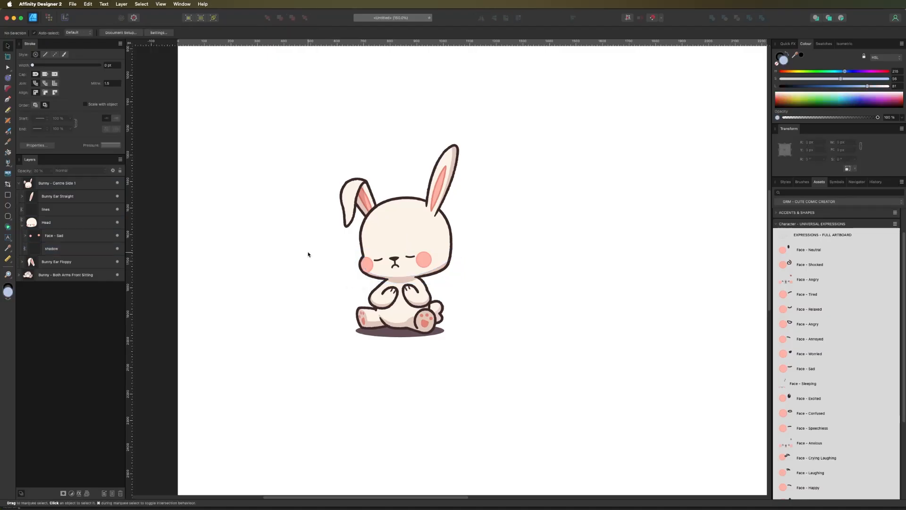
Step: Select the bunny's head and body together and move them a little left and up to make room beside them
{"action": "left_click_drag", "start_coordinate": [292, 145], "coordinate": [531, 421]}
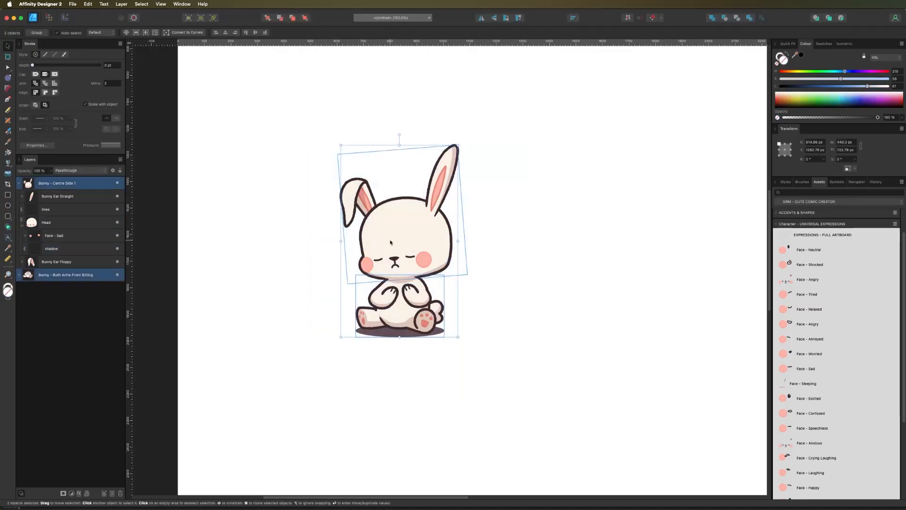
{"action": "left_click_drag", "start_coordinate": [390, 243], "coordinate": [351, 236]}
{"action": "left_click", "coordinate": [538, 276]}
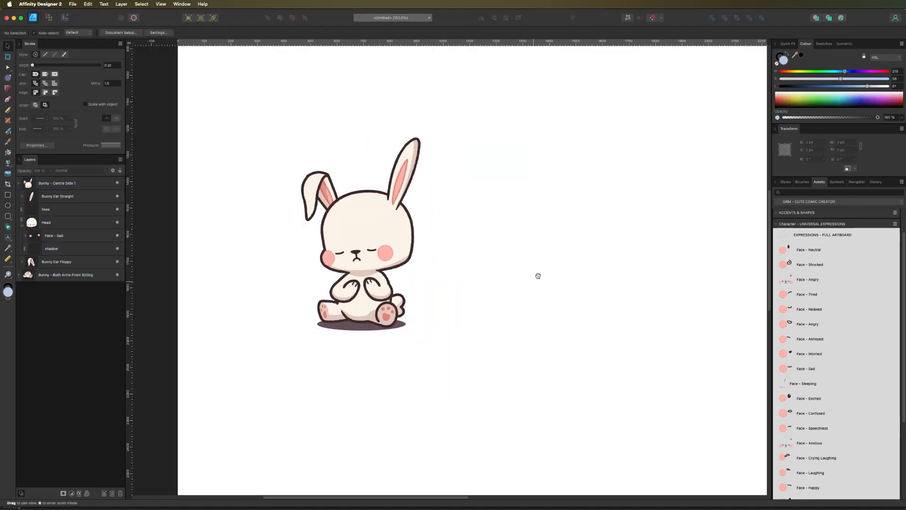
{"action": "left_click_drag", "start_coordinate": [538, 276], "coordinate": [491, 285]}
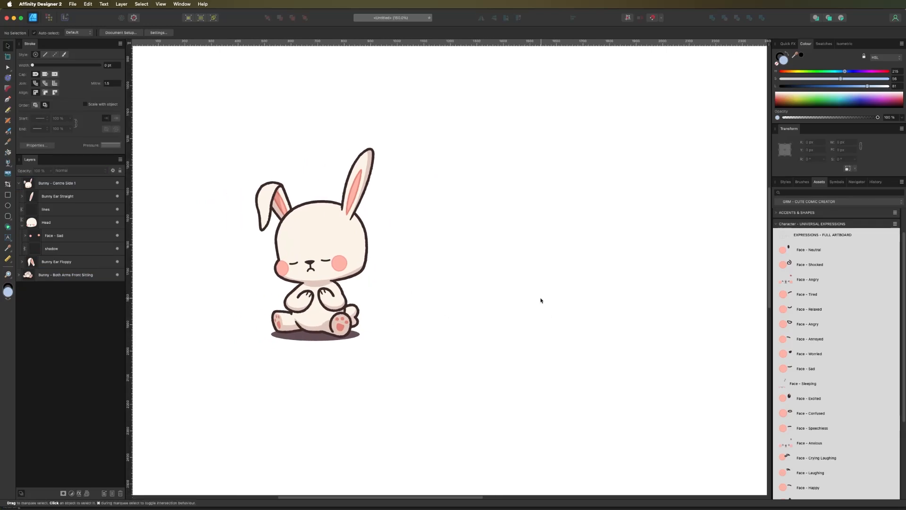
Step: Collapse the universal expressions, expand the Character - FOX assets, and place the Fox - One Arm Front body beside the bunny
{"action": "left_click", "coordinate": [777, 224]}
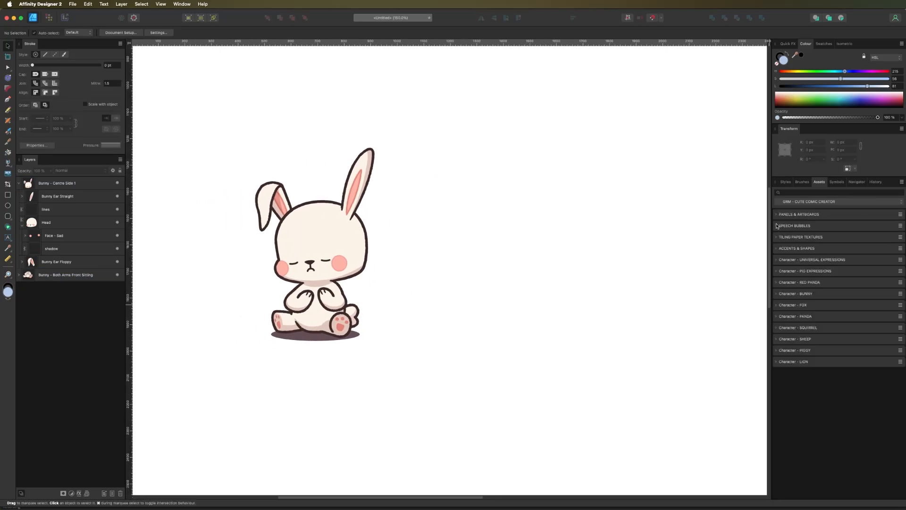
{"action": "left_click", "coordinate": [776, 306]}
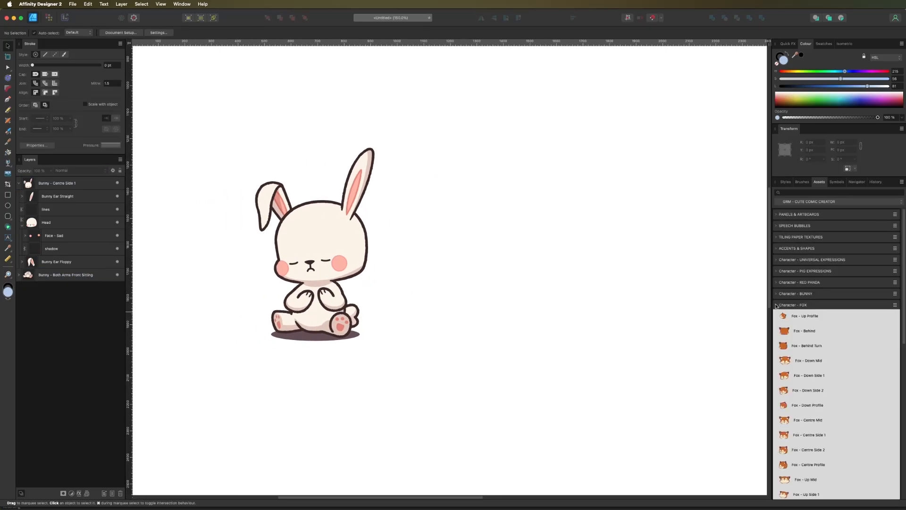
{"action": "scroll", "coordinate": [839, 351], "scroll_direction": "down", "scroll_amount": 3}
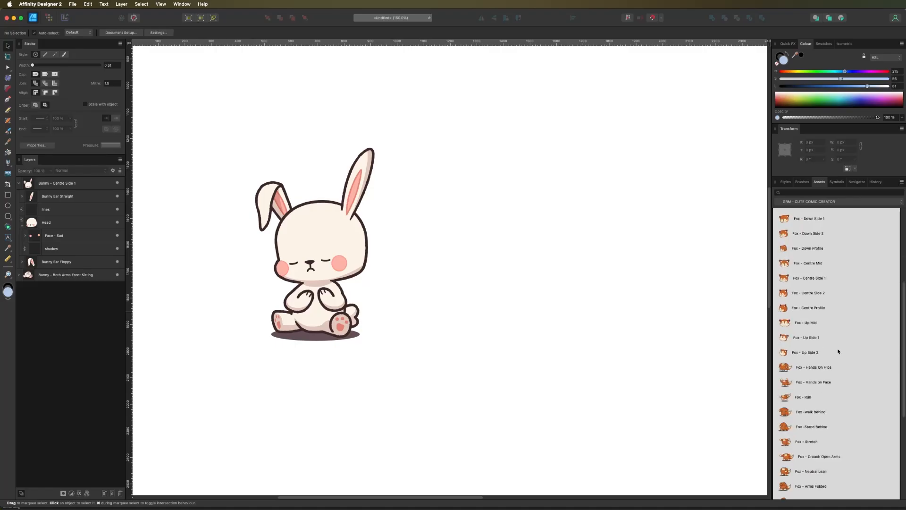
{"action": "scroll", "coordinate": [838, 351], "scroll_direction": "down", "scroll_amount": 5}
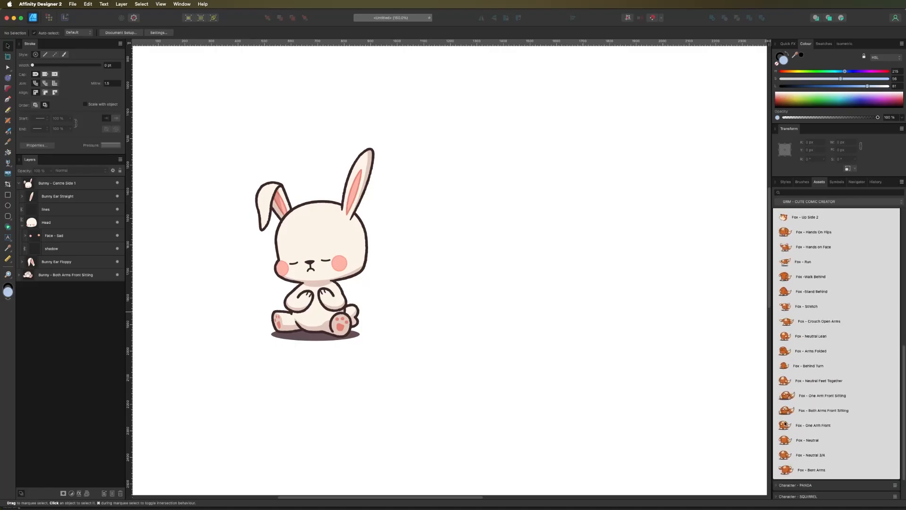
{"action": "left_click_drag", "start_coordinate": [785, 424], "coordinate": [526, 236]}
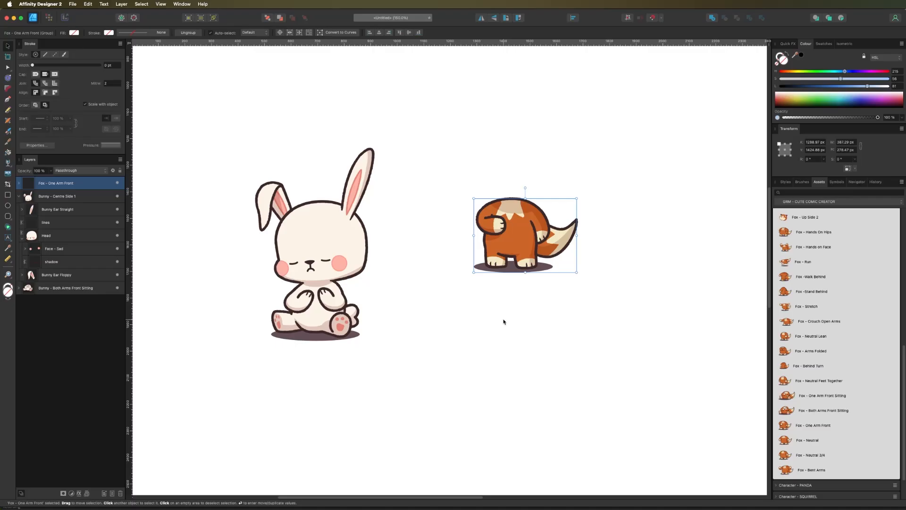
Step: Place the Fox - Centre Side 1 head on top of the fox's body and tilt it clockwise by about 8°
{"action": "scroll", "coordinate": [504, 321], "scroll_direction": "up", "scroll_amount": 3}
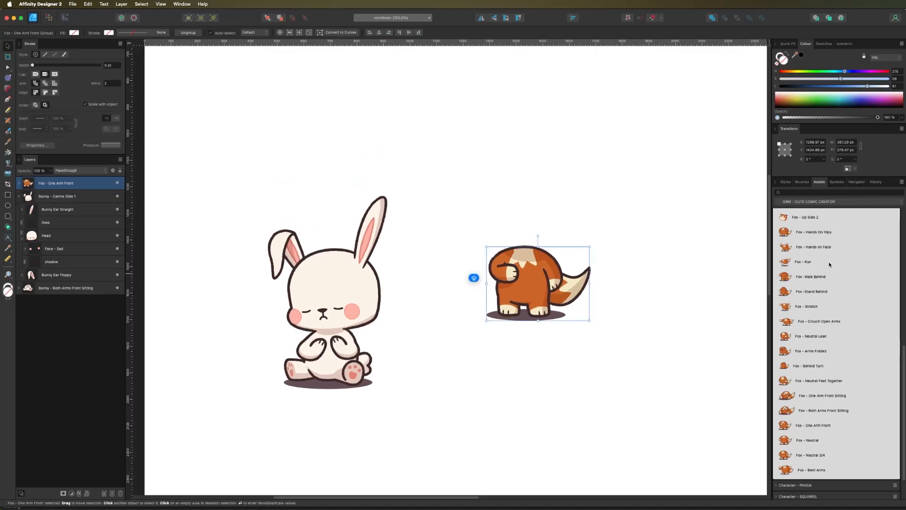
{"action": "scroll", "coordinate": [792, 333], "scroll_direction": "up", "scroll_amount": 5}
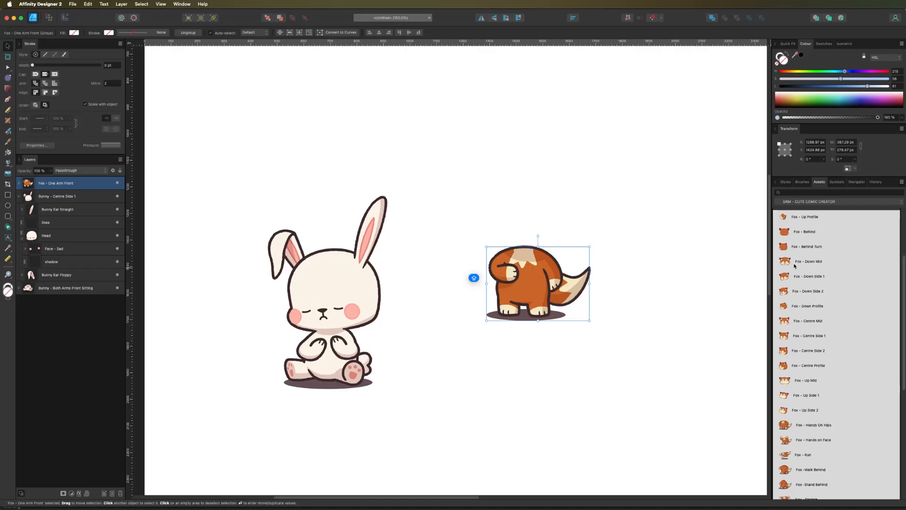
{"action": "left_click_drag", "start_coordinate": [802, 321], "coordinate": [524, 194]}
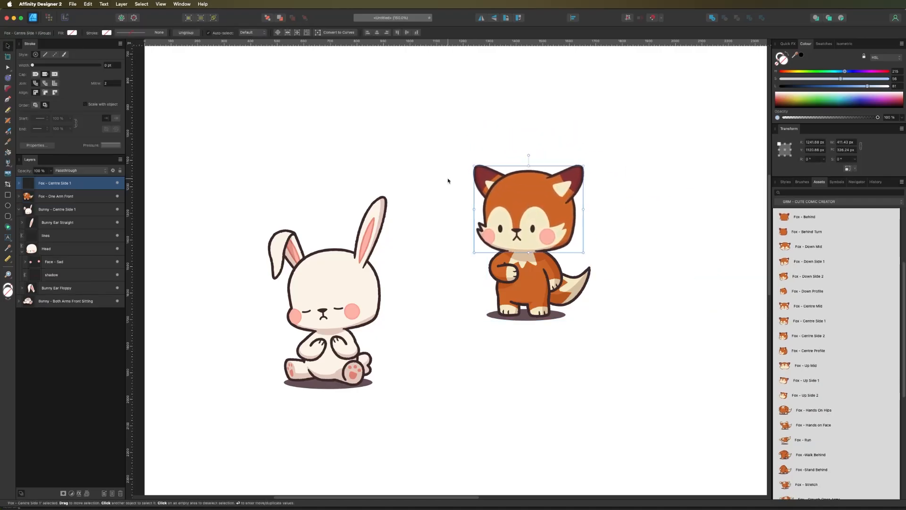
{"action": "left_click", "coordinate": [430, 175]}
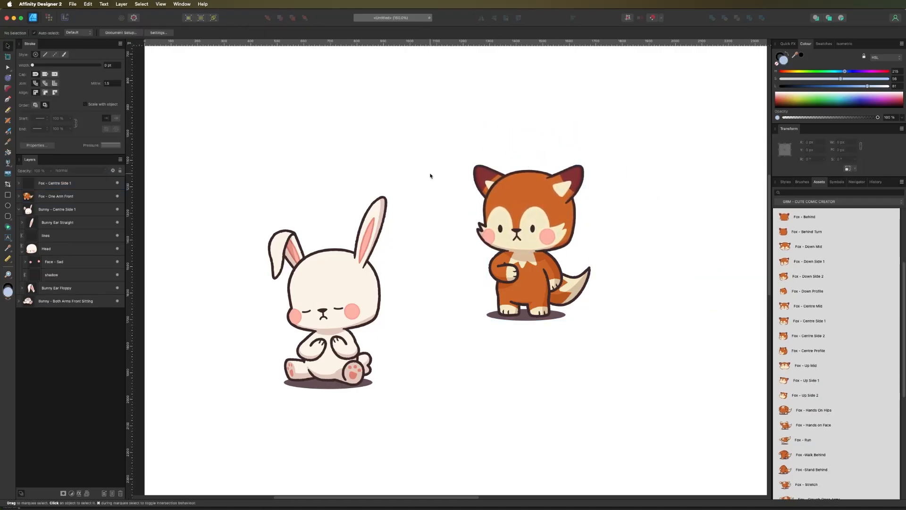
{"action": "left_click", "coordinate": [514, 206]}
{"action": "left_click_drag", "start_coordinate": [529, 155], "coordinate": [525, 182]}
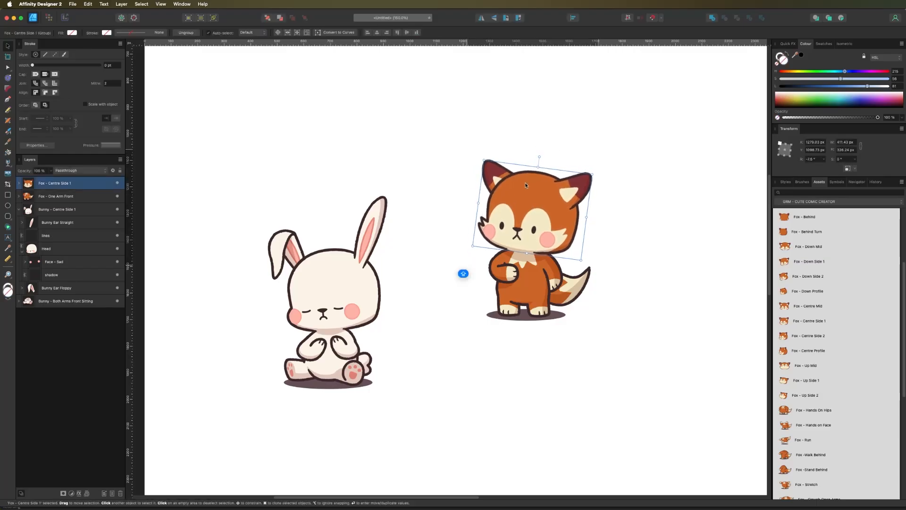
{"action": "left_click", "coordinate": [444, 204]}
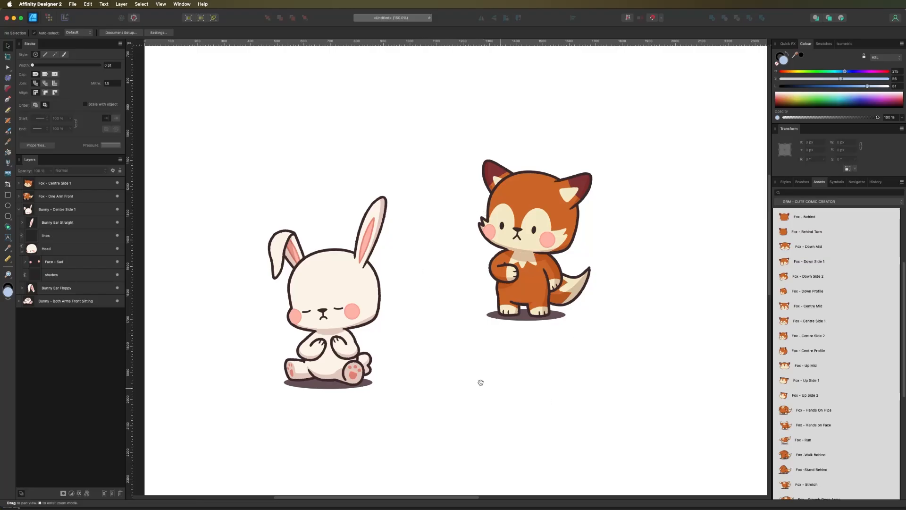
Step: Select the fox's head and body together and move them down a little, closer to the bunny's level
{"action": "scroll", "coordinate": [493, 302], "scroll_direction": "down", "scroll_amount": 2}
{"action": "scroll", "coordinate": [493, 301], "scroll_direction": "left", "scroll_amount": 2}
{"action": "left_click_drag", "start_coordinate": [477, 99], "coordinate": [690, 330]}
{"action": "left_click_drag", "start_coordinate": [563, 240], "coordinate": [566, 271]}
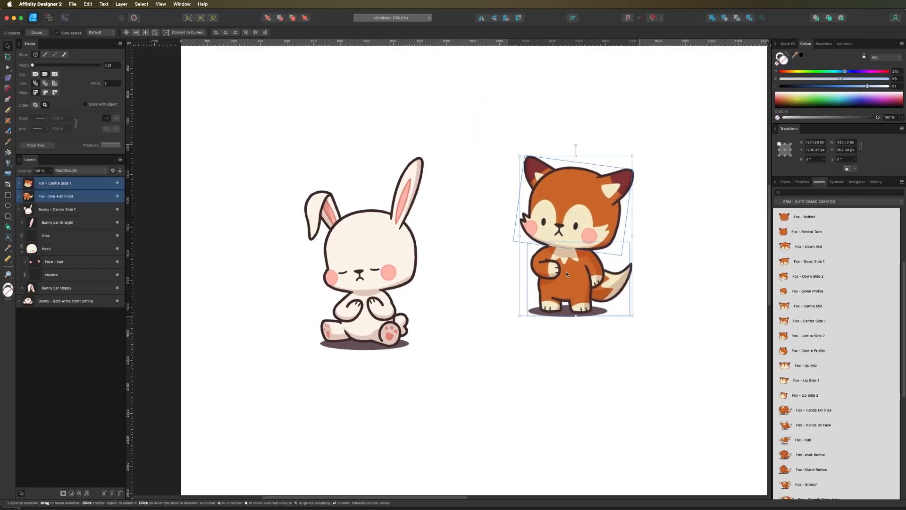
{"action": "left_click", "coordinate": [535, 370]}
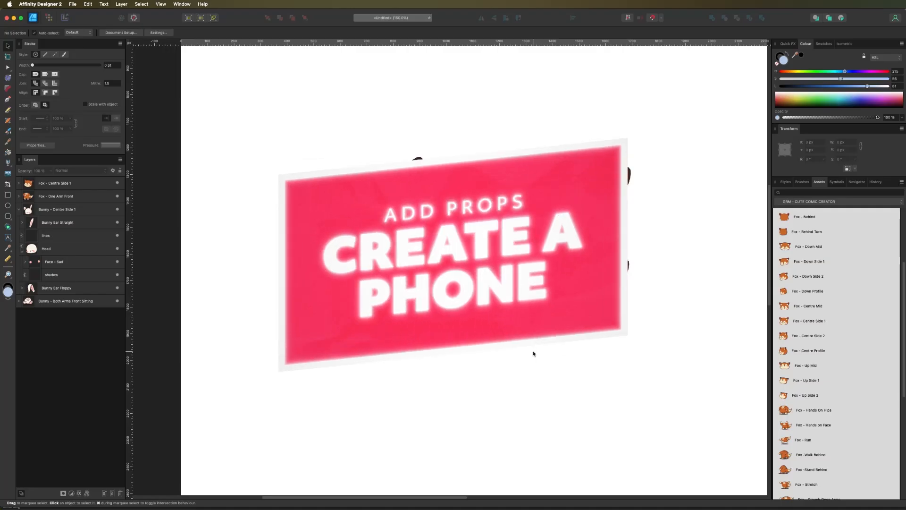
Step: Draw an upright rectangle about 115 px wide and 190 px high for the phone, between the bunny and the fox
{"action": "left_click_drag", "start_coordinate": [473, 394], "coordinate": [484, 379]}
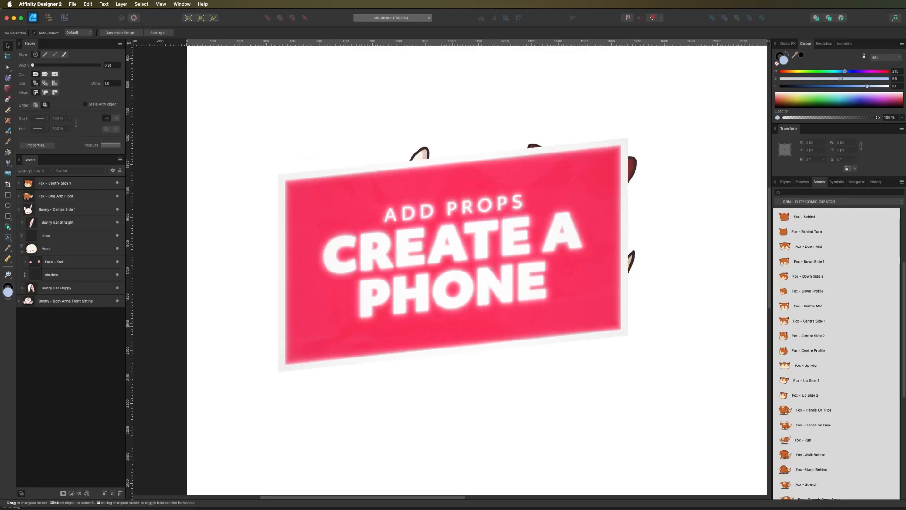
{"action": "key", "text": "m"}
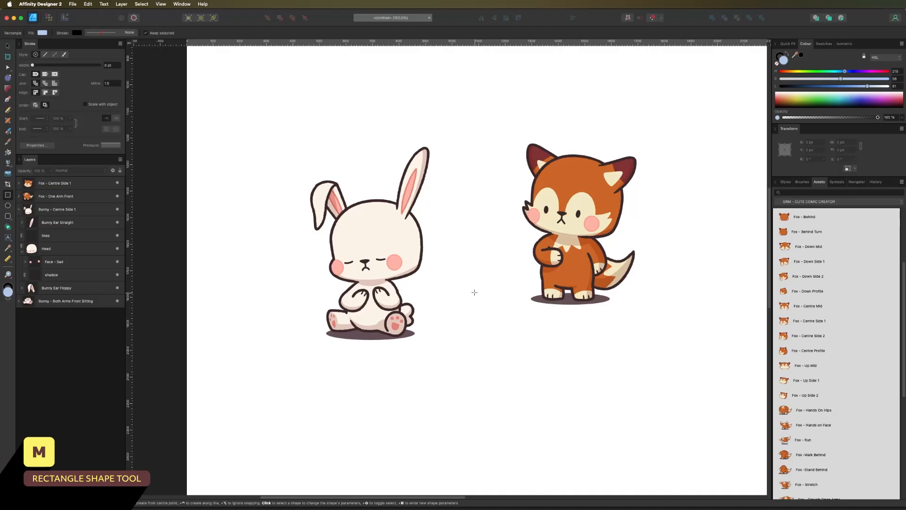
{"action": "left_click_drag", "start_coordinate": [474, 292], "coordinate": [505, 343]}
{"action": "key", "text": "super+equal"}
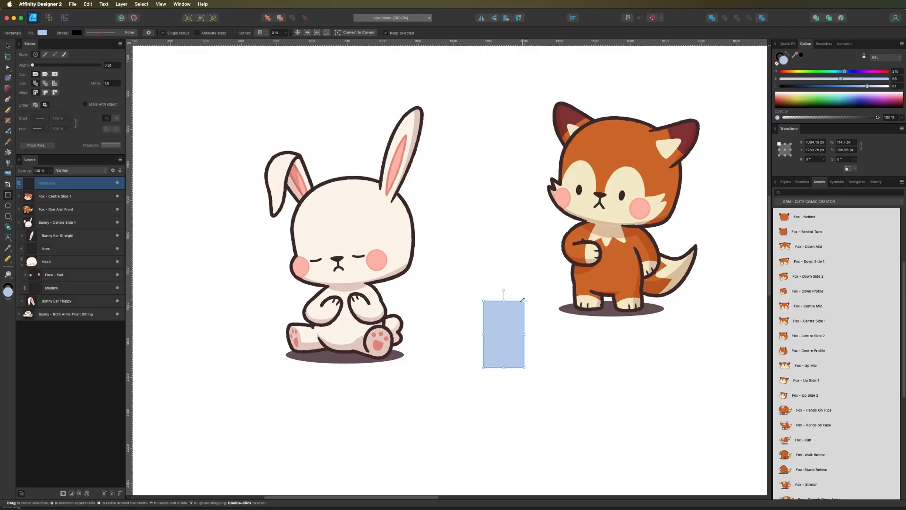
{"action": "key", "text": "e"}
{"action": "left_click_drag", "start_coordinate": [477, 227], "coordinate": [507, 275]}
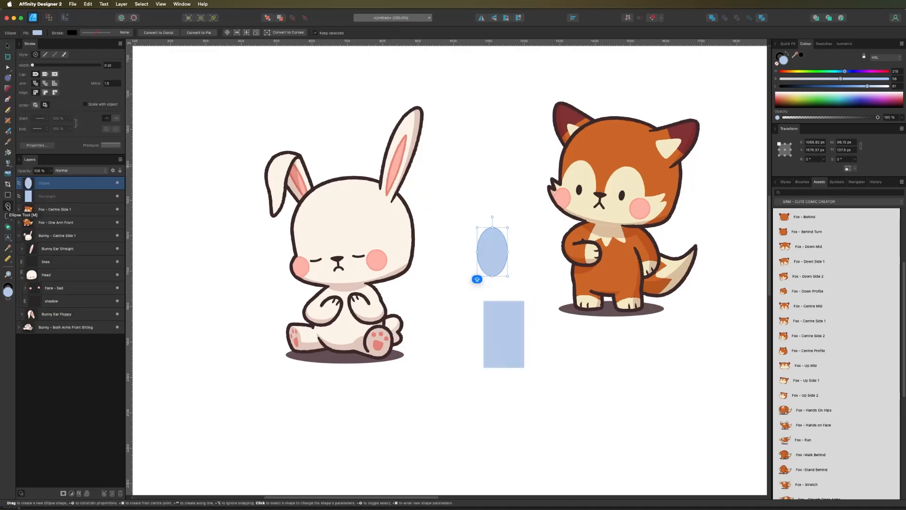
{"action": "key", "text": "m"}
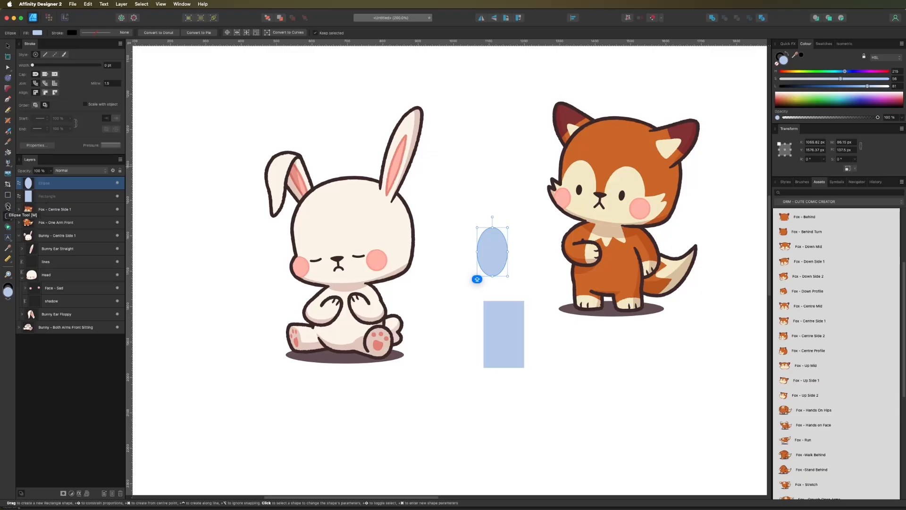
{"action": "left_click", "coordinate": [7, 195]}
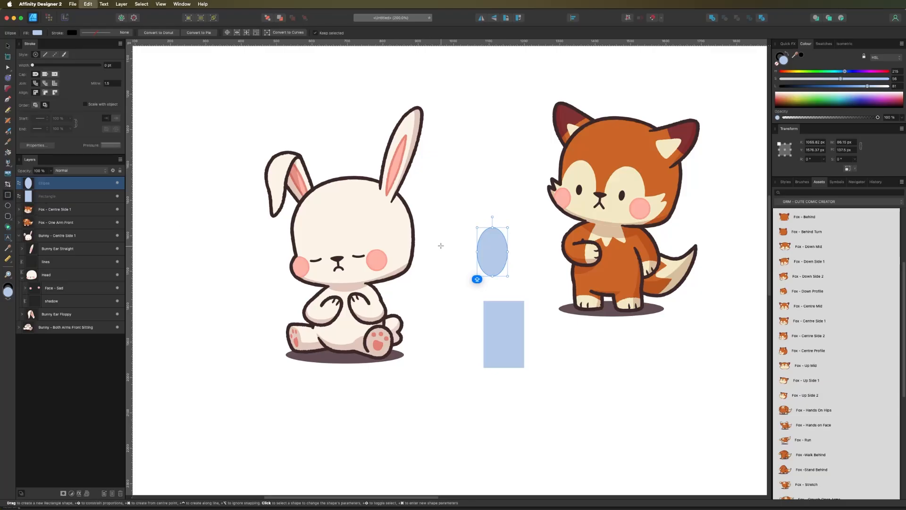
{"action": "key", "text": "Delete"}
Step: Round all four corners of the phone rectangle to a radius of about 14 px with the Corner tool
{"action": "scroll", "coordinate": [451, 277], "scroll_direction": "up", "scroll_amount": 3}
{"action": "left_click_drag", "start_coordinate": [477, 299], "coordinate": [408, 162]}
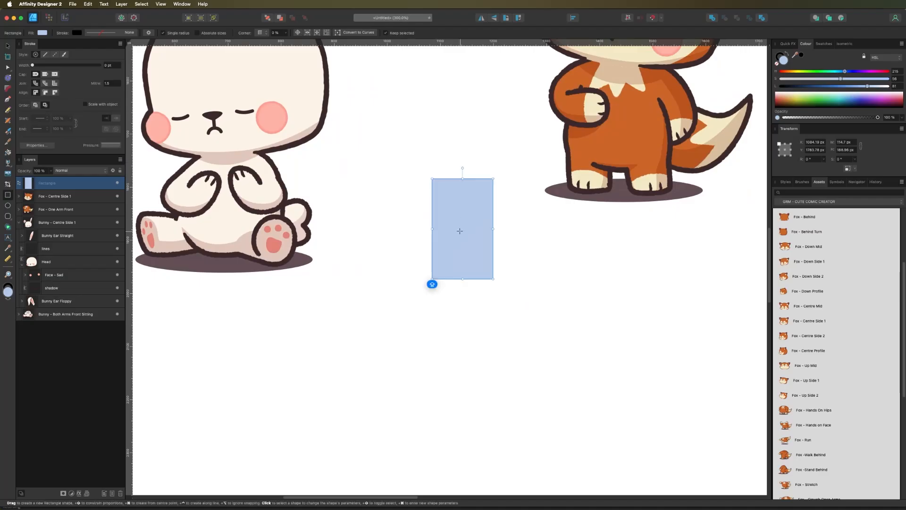
{"action": "scroll", "coordinate": [397, 253], "scroll_direction": "up", "scroll_amount": 2}
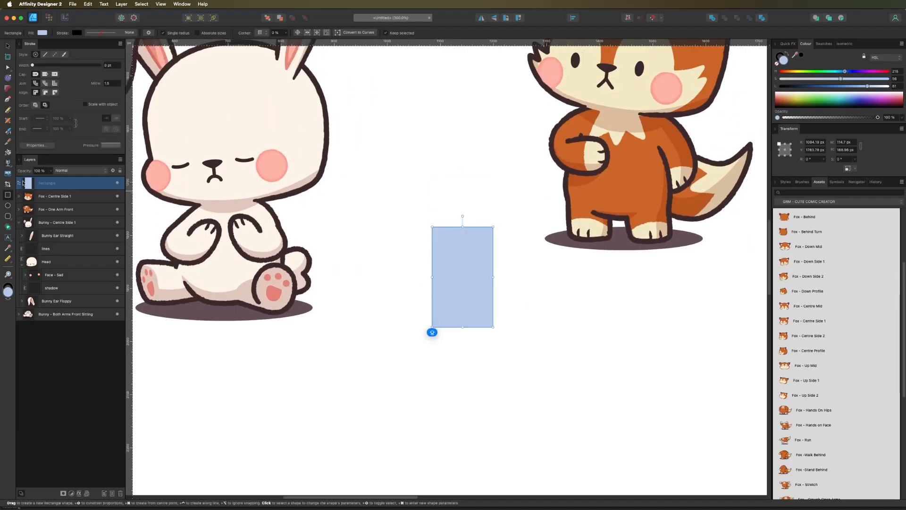
{"action": "key", "text": "c"}
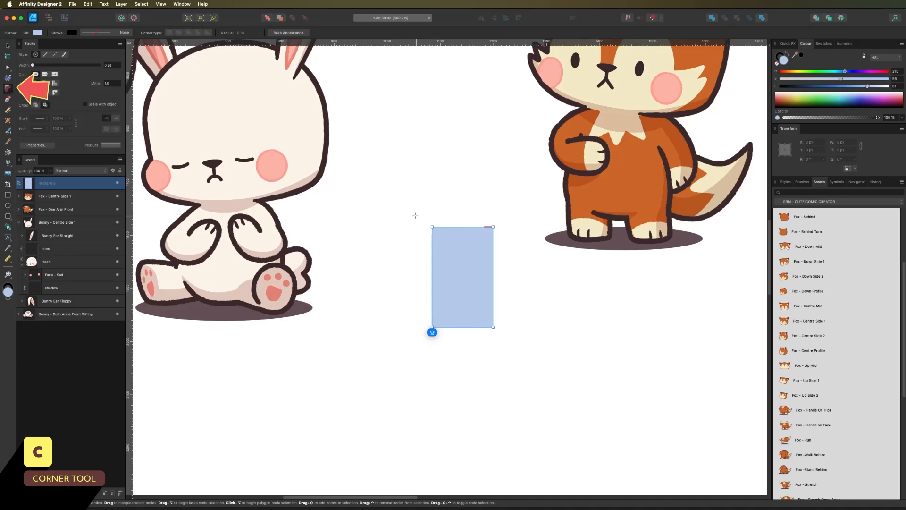
{"action": "left_click_drag", "start_coordinate": [409, 213], "coordinate": [506, 370]}
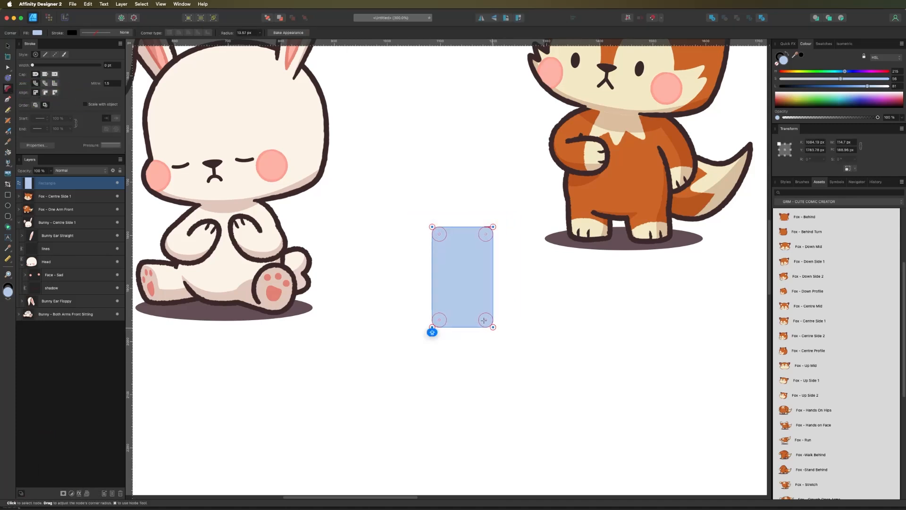
{"action": "left_click", "coordinate": [8, 45]}
{"action": "left_click", "coordinate": [409, 261]}
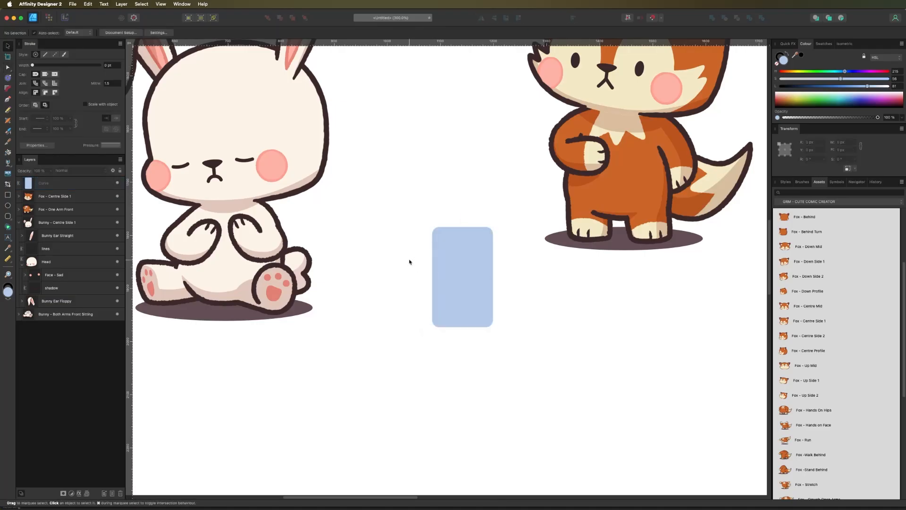
Step: Move the rounded rectangle up and to the left, try enlarging it, and undo the enlargement
{"action": "left_click", "coordinate": [478, 268]}
{"action": "left_click_drag", "start_coordinate": [490, 277], "coordinate": [414, 254]}
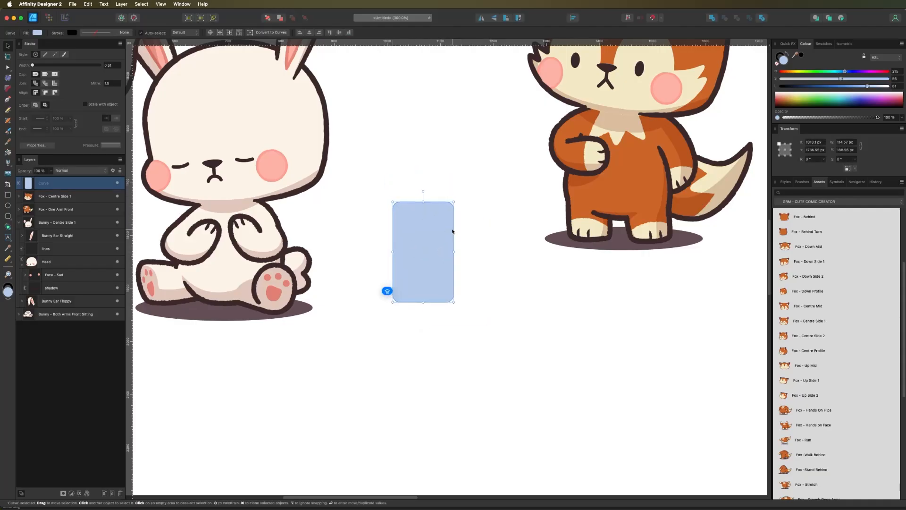
{"action": "left_click_drag", "start_coordinate": [453, 299], "coordinate": [558, 421]}
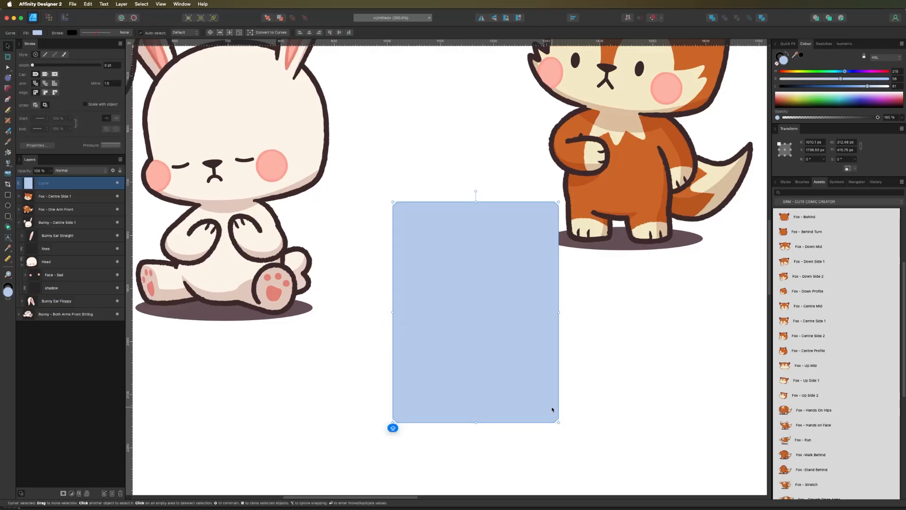
{"action": "key", "text": "super+z"}
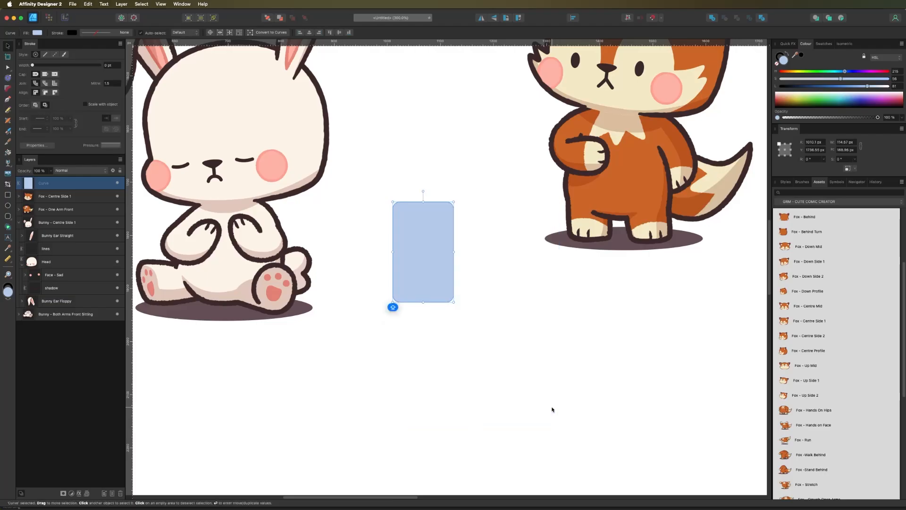
Step: Convert the rounded rectangle to curves and deselect it
{"action": "left_click", "coordinate": [271, 34]}
{"action": "left_click", "coordinate": [8, 47]}
{"action": "left_click", "coordinate": [385, 147]}
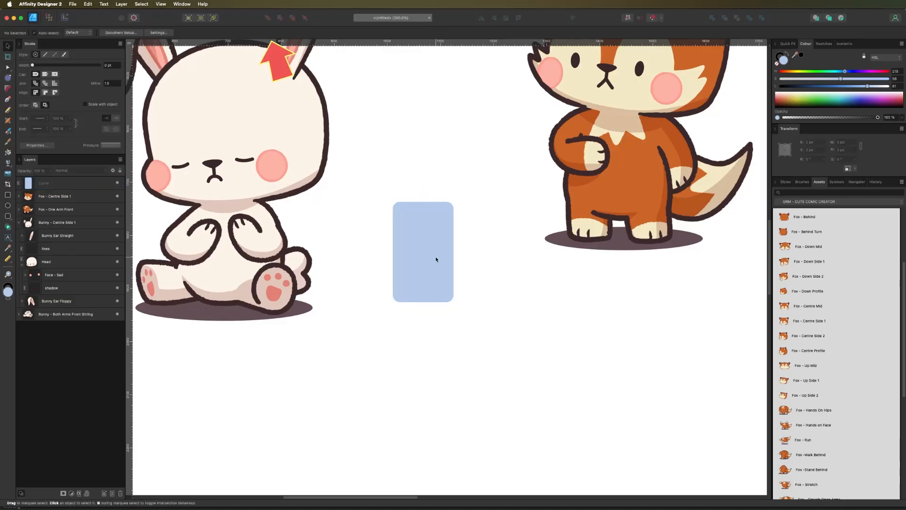
Step: Try enlarging the converted shape proportionally to about 179 px wide to test how its corners scale
{"action": "left_click", "coordinate": [436, 259]}
{"action": "left_click_drag", "start_coordinate": [453, 301], "coordinate": [489, 359]}
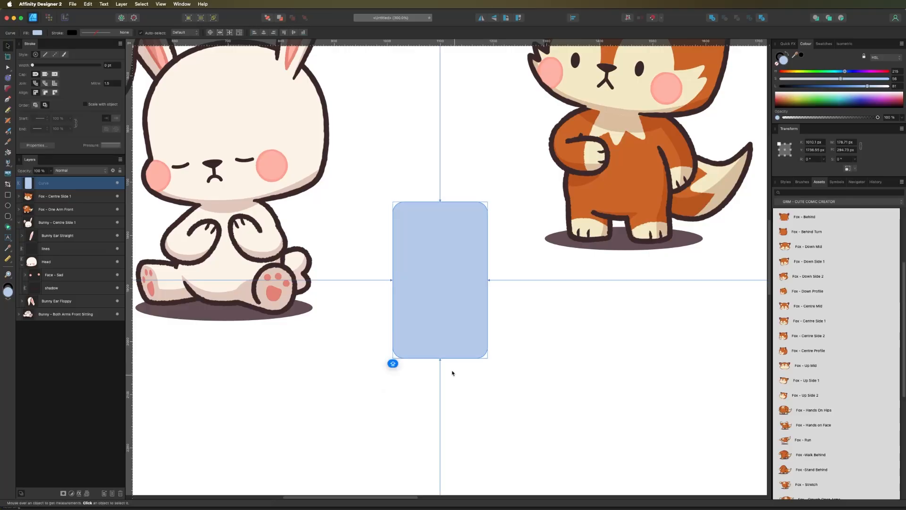
{"action": "left_click", "coordinate": [432, 364]}
Step: Outline the rounded rectangle with the [MAIN] Regular A brush from the Cute Comic Brushes category
{"action": "scroll", "coordinate": [415, 121], "scroll_direction": "up", "scroll_amount": 5}
{"action": "scroll", "coordinate": [414, 122], "scroll_direction": "left", "scroll_amount": 3}
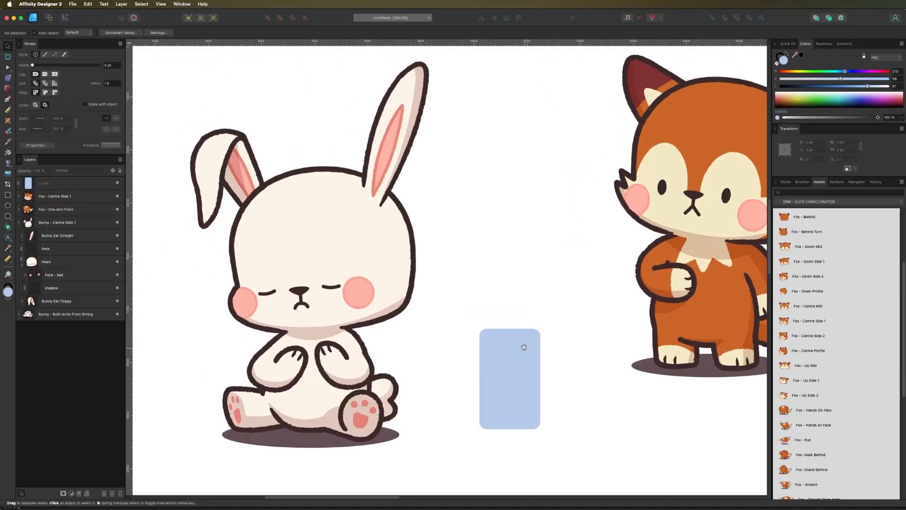
{"action": "left_click_drag", "start_coordinate": [523, 347], "coordinate": [457, 245]}
{"action": "left_click", "coordinate": [457, 245]}
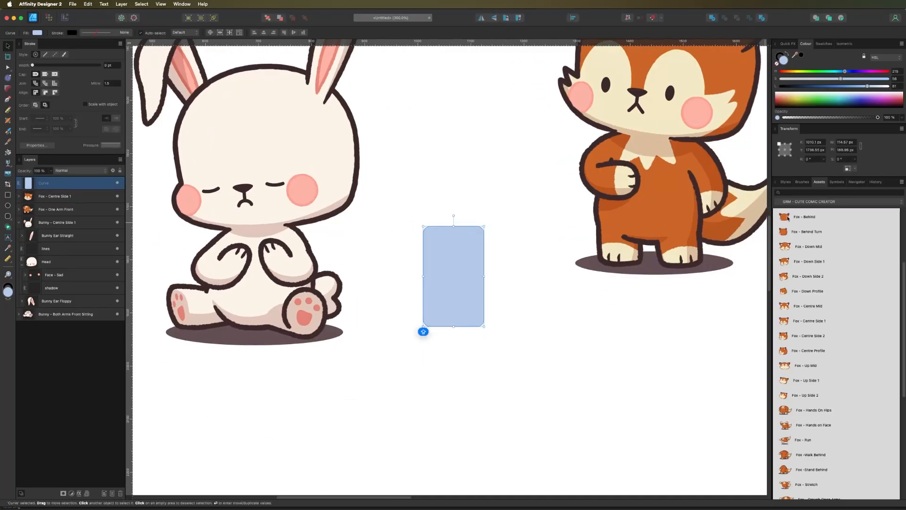
{"action": "left_click", "coordinate": [801, 182]}
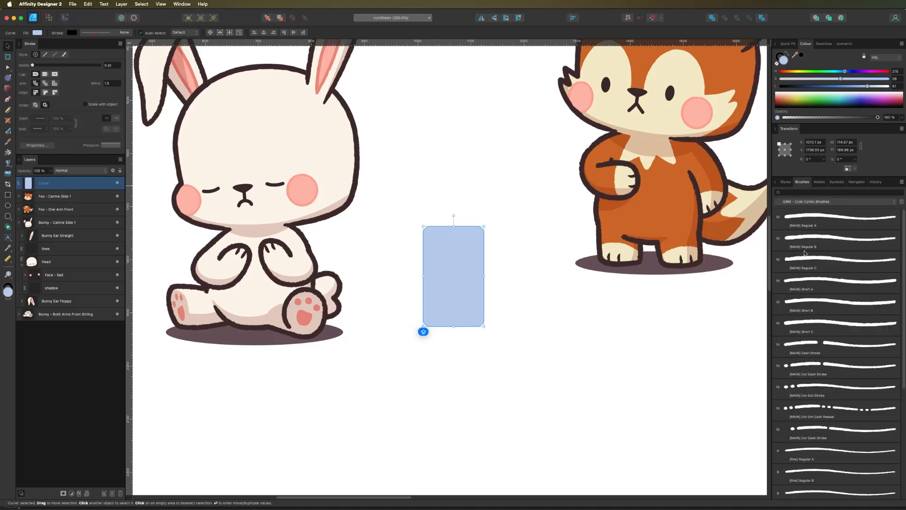
{"action": "scroll", "coordinate": [798, 395], "scroll_direction": "down", "scroll_amount": 2}
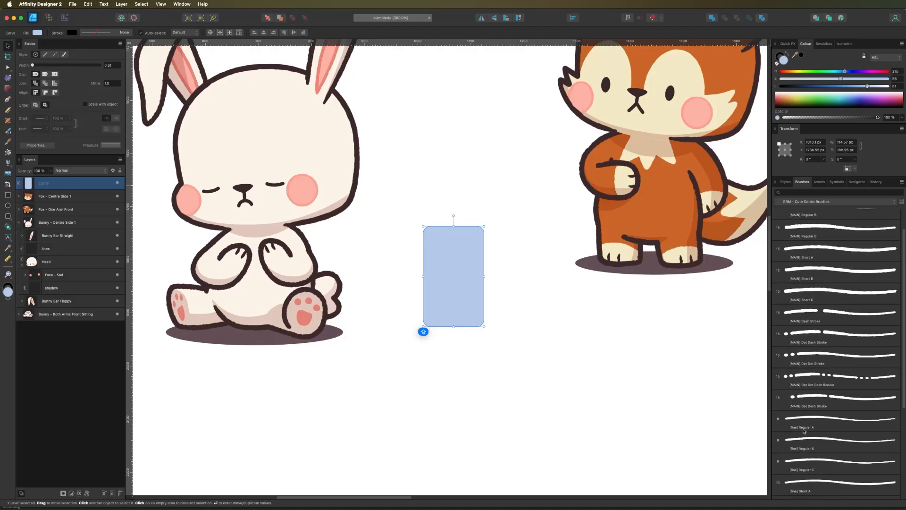
{"action": "scroll", "coordinate": [820, 218], "scroll_direction": "up", "scroll_amount": 1}
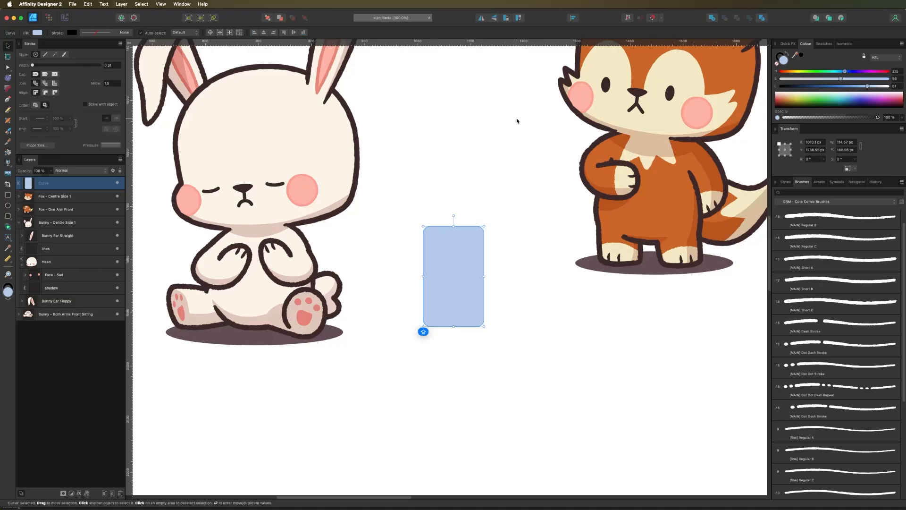
{"action": "scroll", "coordinate": [830, 226], "scroll_direction": "up", "scroll_amount": 1}
{"action": "left_click", "coordinate": [840, 219]}
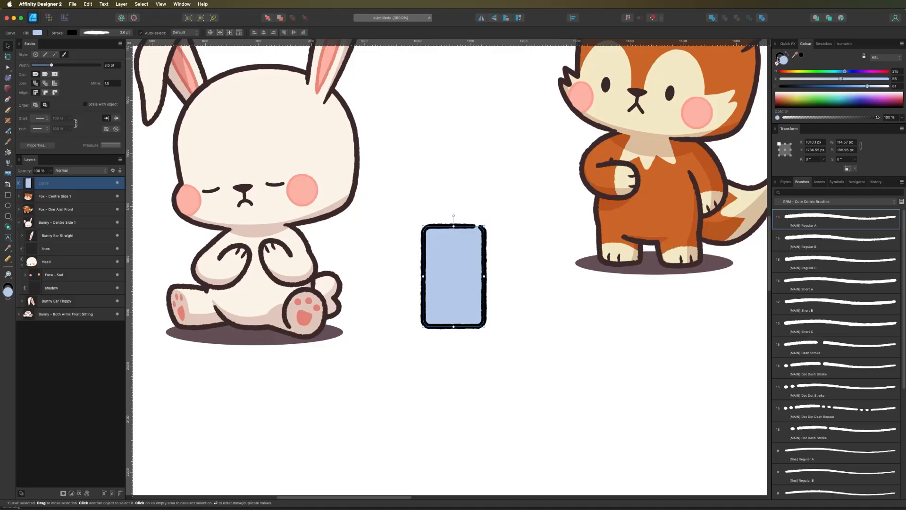
Step: Recolour the phone's stroke by sampling the dark brown of the bunny's outline
{"action": "left_click", "coordinate": [778, 57]}
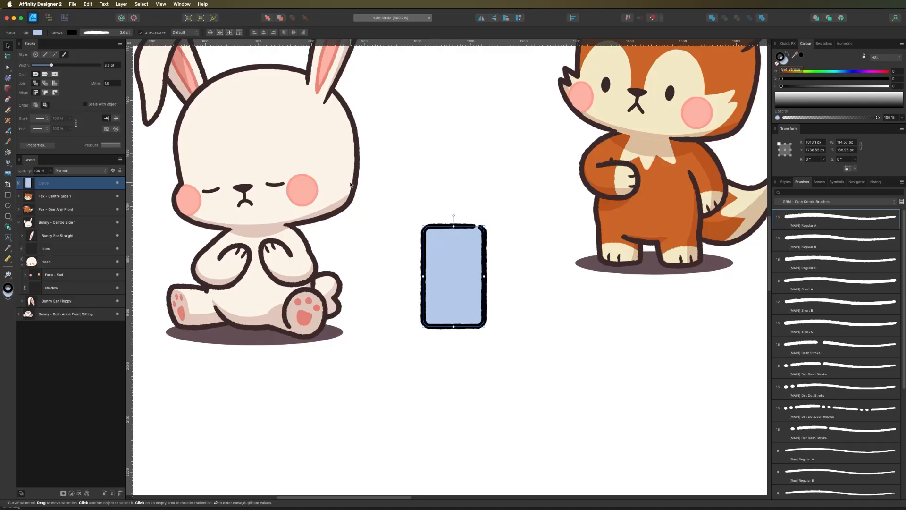
{"action": "key", "text": "i"}
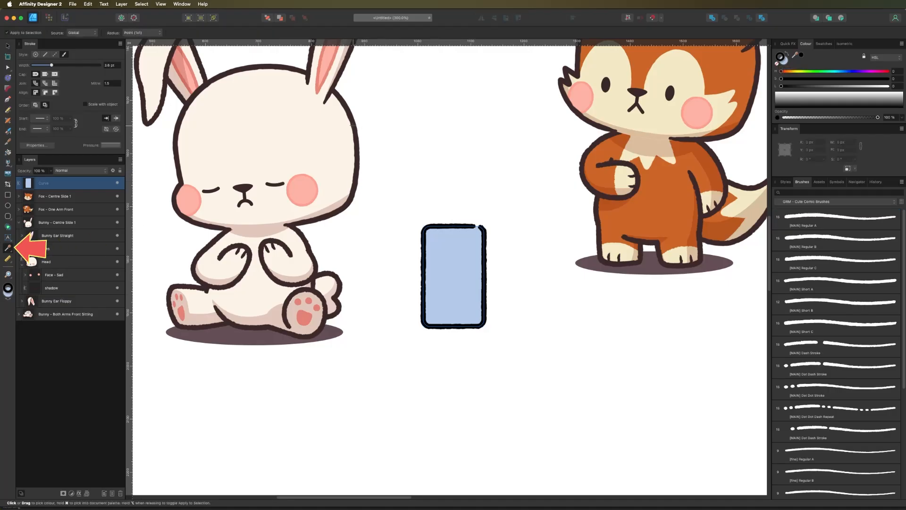
{"action": "left_click", "coordinate": [352, 126]}
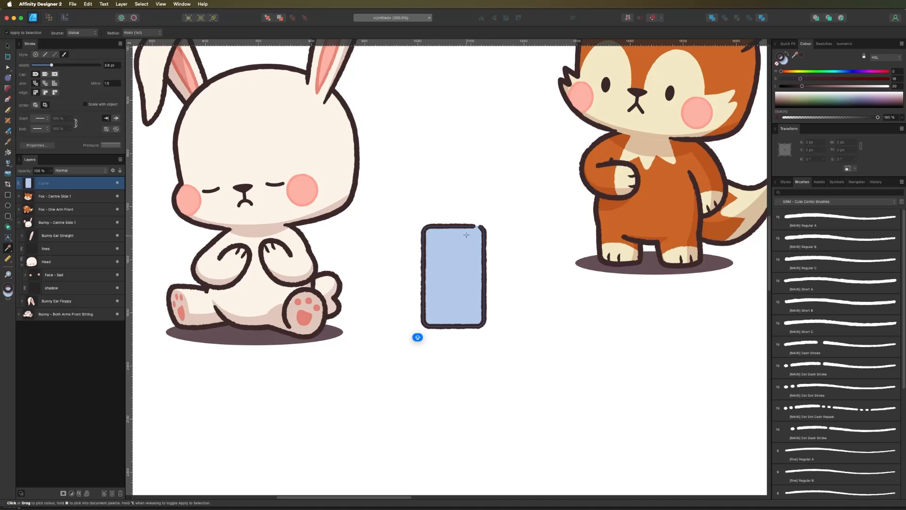
Step: Darken the phone's blue fill by lowering its HSL lightness to 67
{"action": "key", "text": "a"}
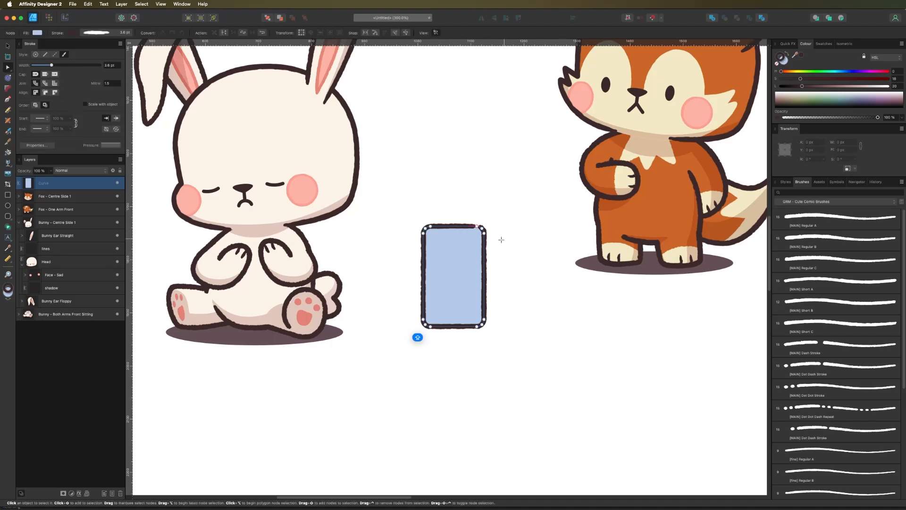
{"action": "key", "text": "x"}
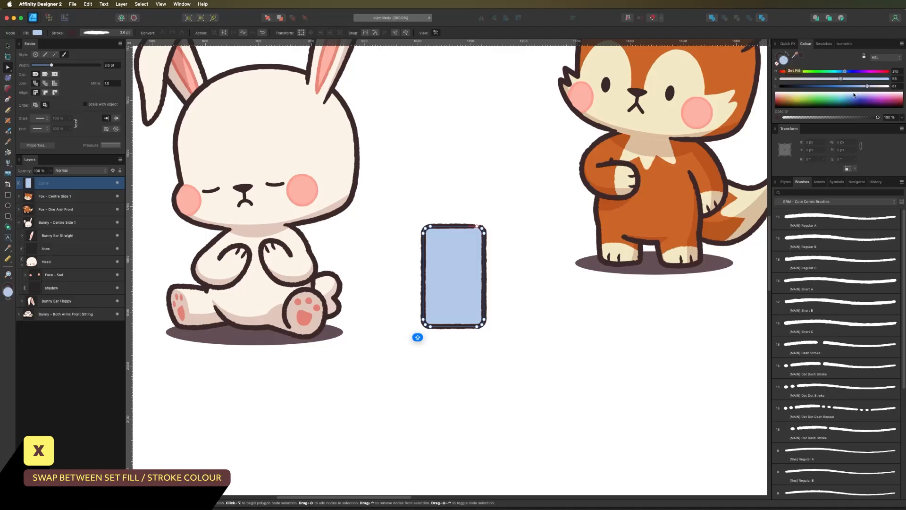
{"action": "left_click_drag", "start_coordinate": [867, 87], "coordinate": [852, 86]}
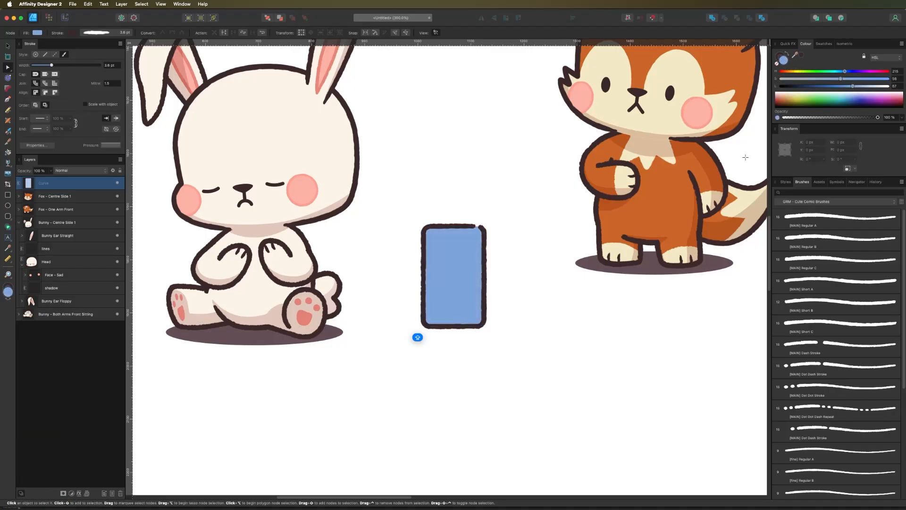
Step: Break the phone's curve at the node beside the gap in its upper-right outline so the brush stroke meets there
{"action": "key", "text": "c"}
{"action": "key", "text": "v"}
{"action": "key", "text": "super+plus"}
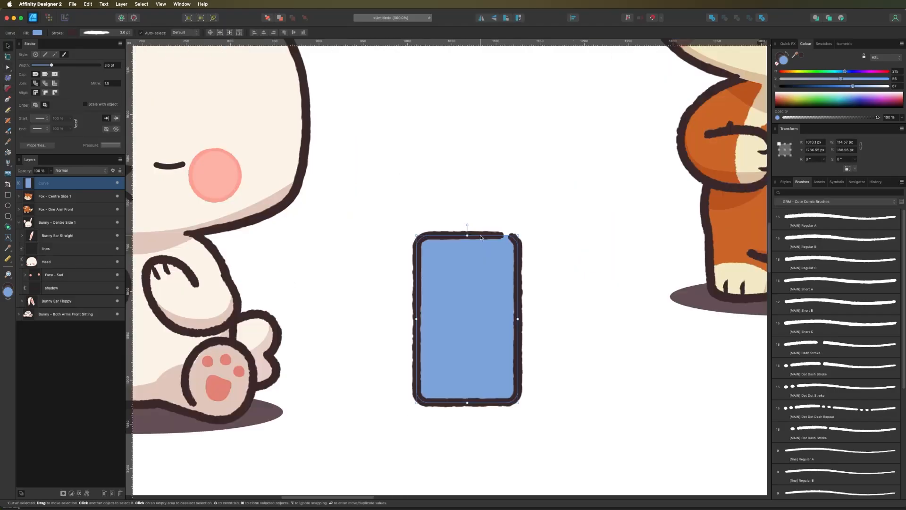
{"action": "key", "text": "super+plus"}
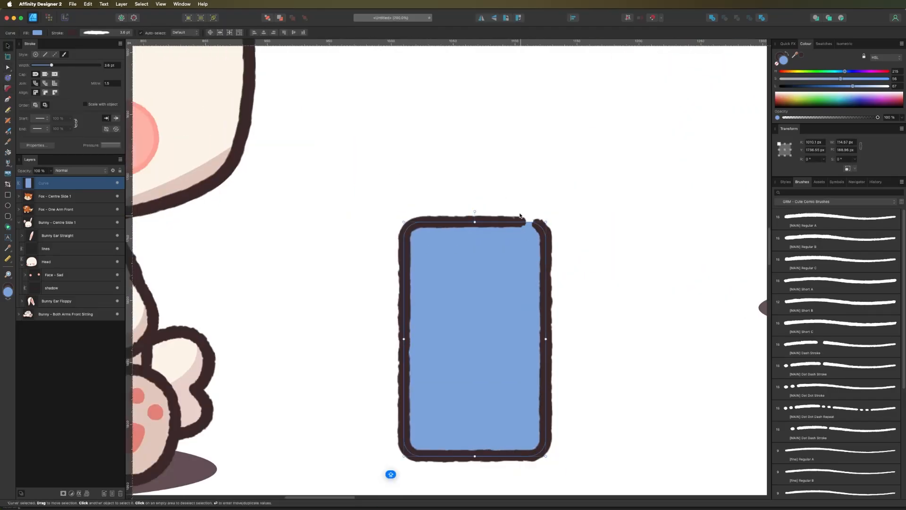
{"action": "key", "text": "a"}
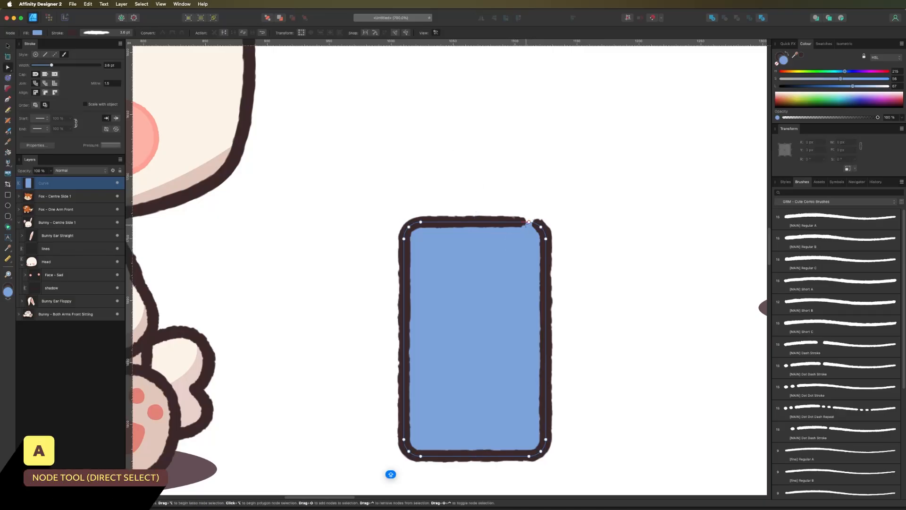
{"action": "left_click", "coordinate": [530, 222]}
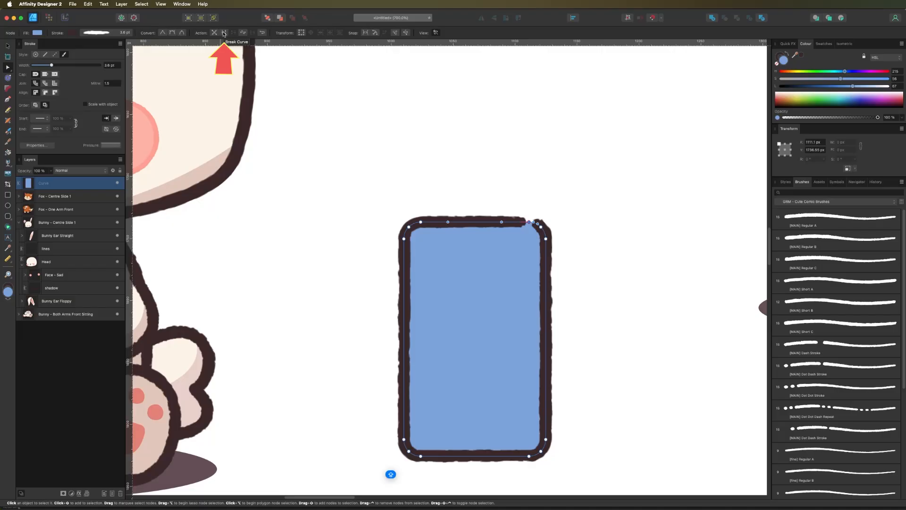
{"action": "left_click", "coordinate": [223, 33]}
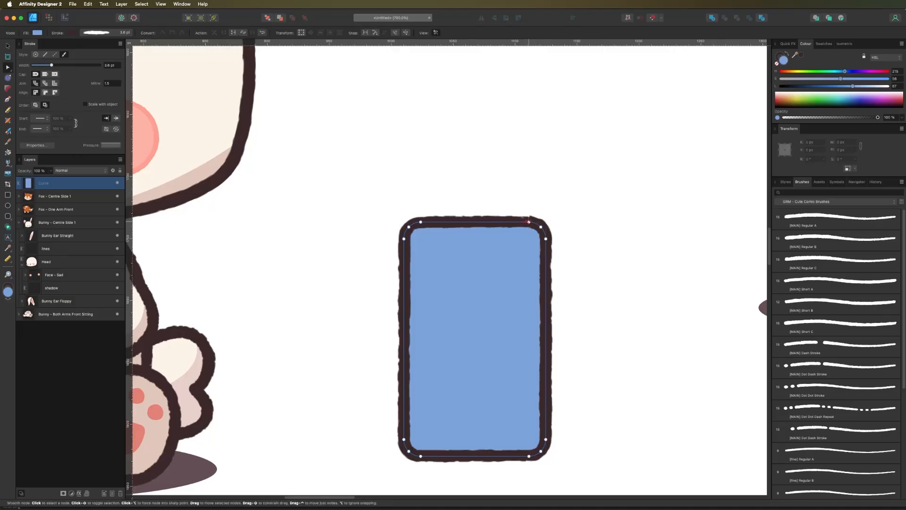
{"action": "mouse_move", "coordinate": [528, 221]}
{"action": "left_mouse_down"}
{"action": "mouse_move", "coordinate": [525, 185]}
{"action": "mouse_move", "coordinate": [517, 211]}
{"action": "mouse_move", "coordinate": [528, 222]}
{"action": "left_mouse_up"}
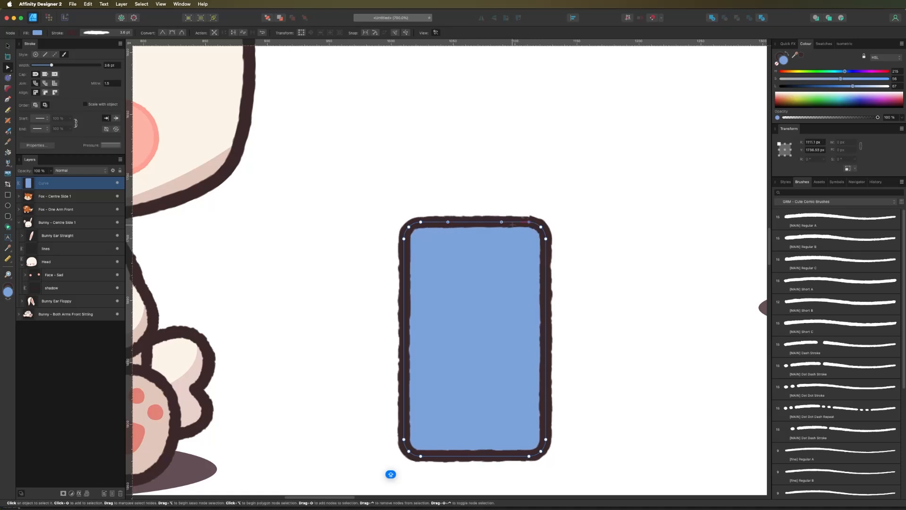
Step: Scale the phone down proportionally to about 91 × 153 px
{"action": "key", "text": "super+minus"}
{"action": "key", "text": "super+minus"}
{"action": "key", "text": "super+minus"}
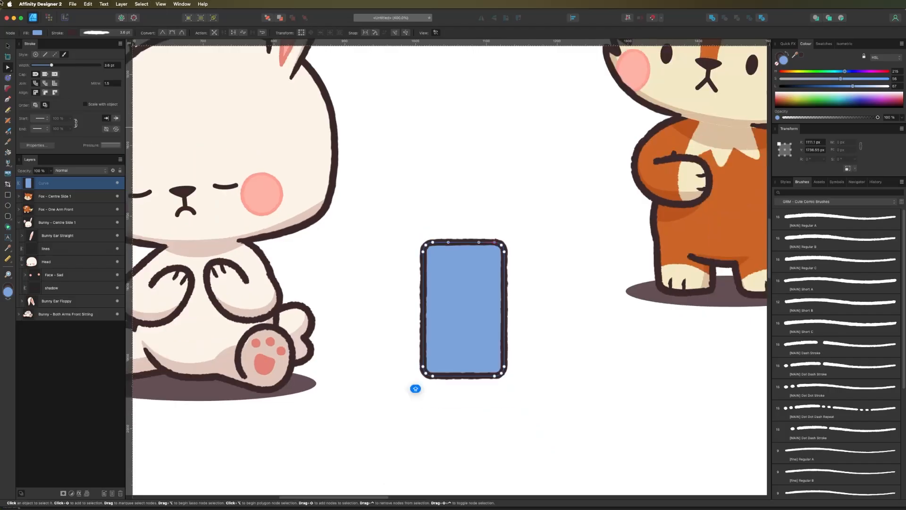
{"action": "left_click", "coordinate": [9, 45]}
{"action": "key", "text": "super+minus"}
{"action": "key", "text": "super+minus"}
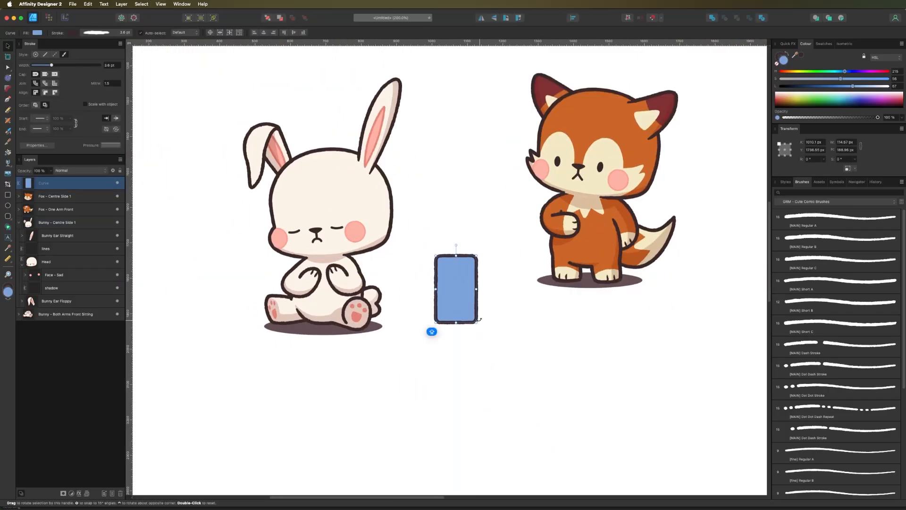
{"action": "left_click_drag", "start_coordinate": [475, 322], "coordinate": [467, 310]}
{"action": "scroll", "coordinate": [467, 310], "scroll_direction": "up", "scroll_amount": 2}
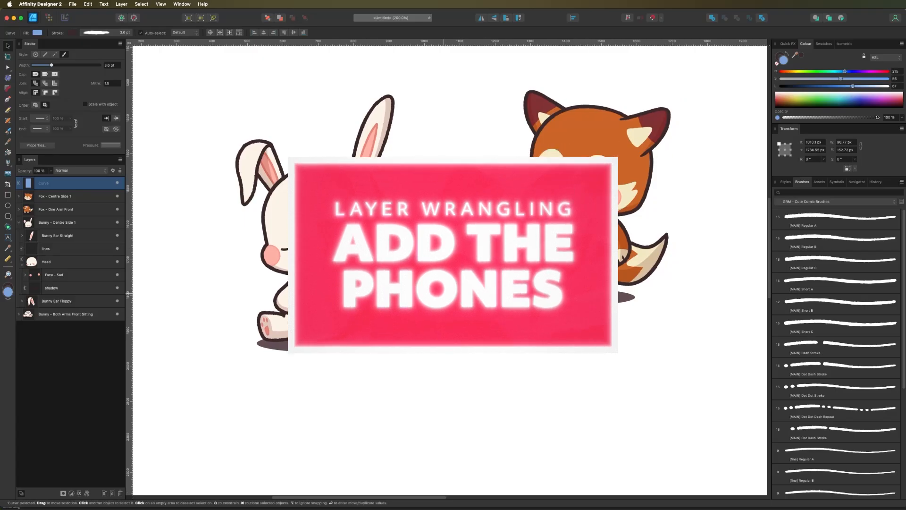
Step: Copy the phone and paste the duplicate into the Fox - One Arm Front group, between Arm Front and Body Lines
{"action": "key", "text": "super+c"}
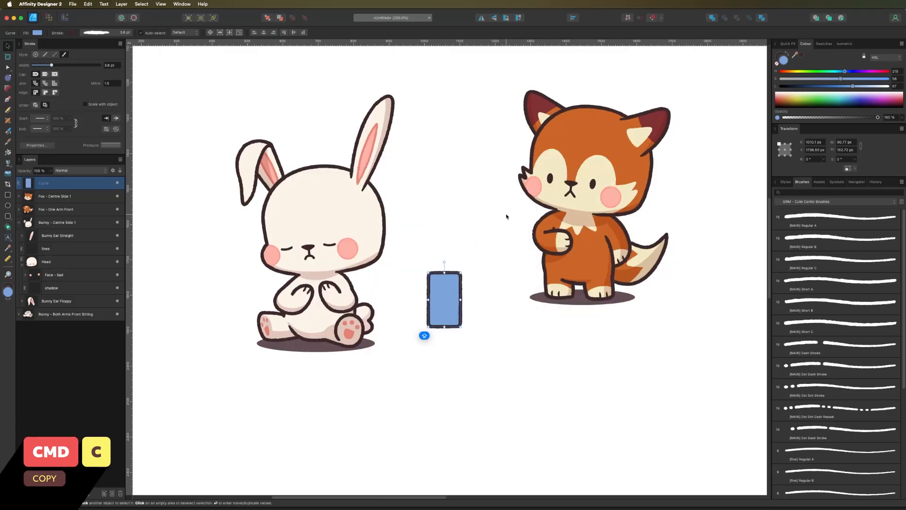
{"action": "left_click", "coordinate": [555, 244]}
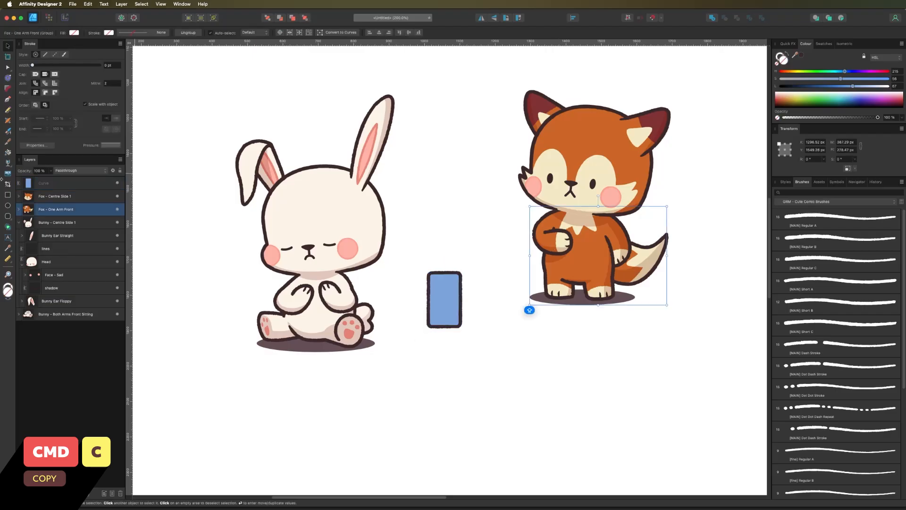
{"action": "left_click", "coordinate": [18, 210]}
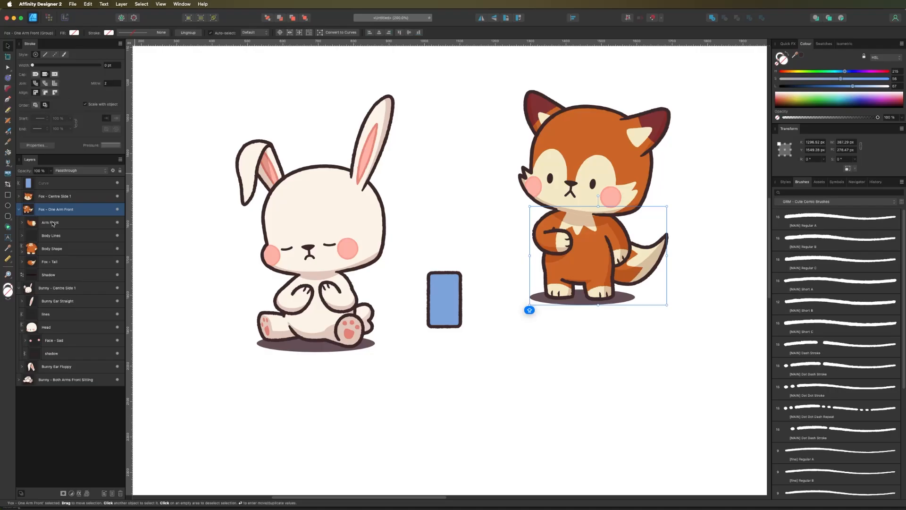
{"action": "left_click", "coordinate": [49, 224]}
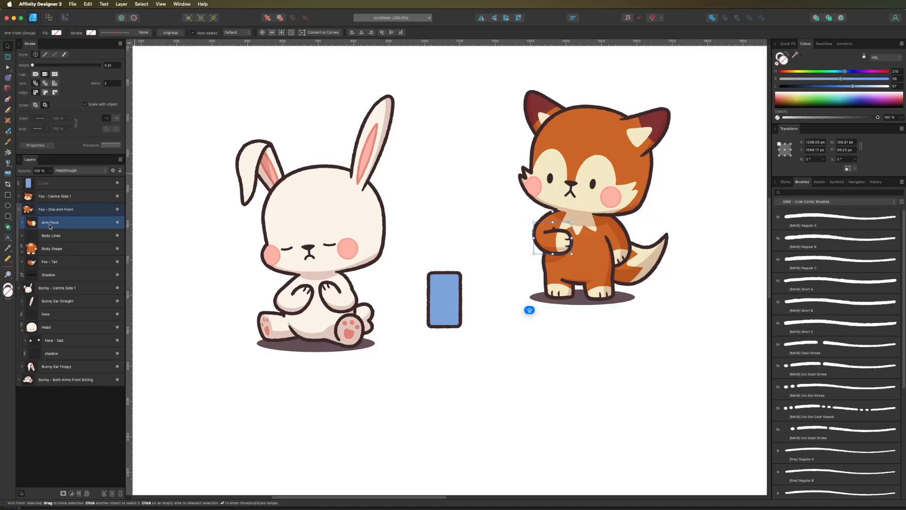
{"action": "left_click", "coordinate": [47, 236]}
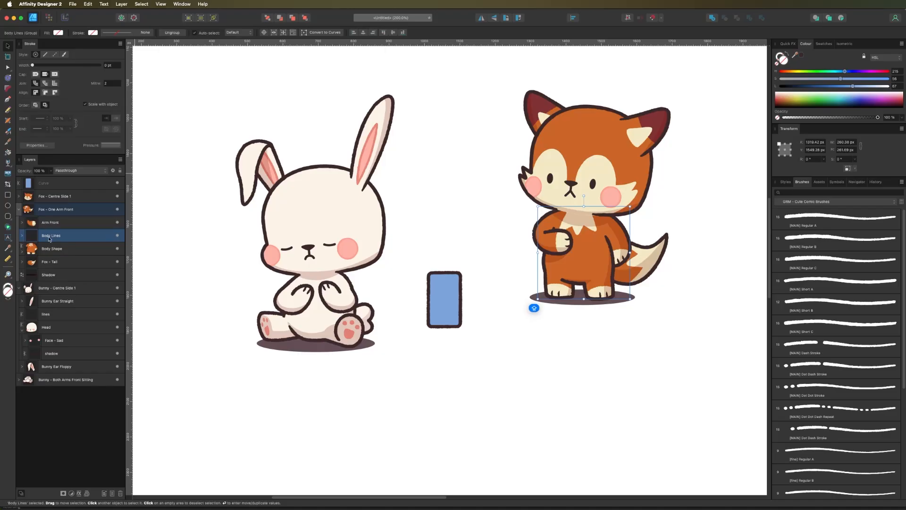
{"action": "key", "text": "super+v"}
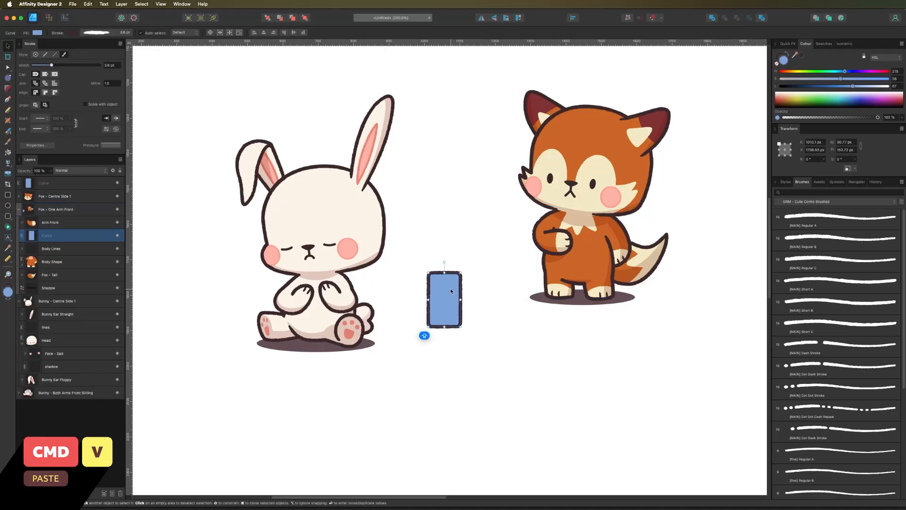
Step: Position the phone copy behind the fox's front paw, shrink it slightly, rotate it about 12° clockwise, and deselect it
{"action": "left_click_drag", "start_coordinate": [451, 291], "coordinate": [582, 240]}
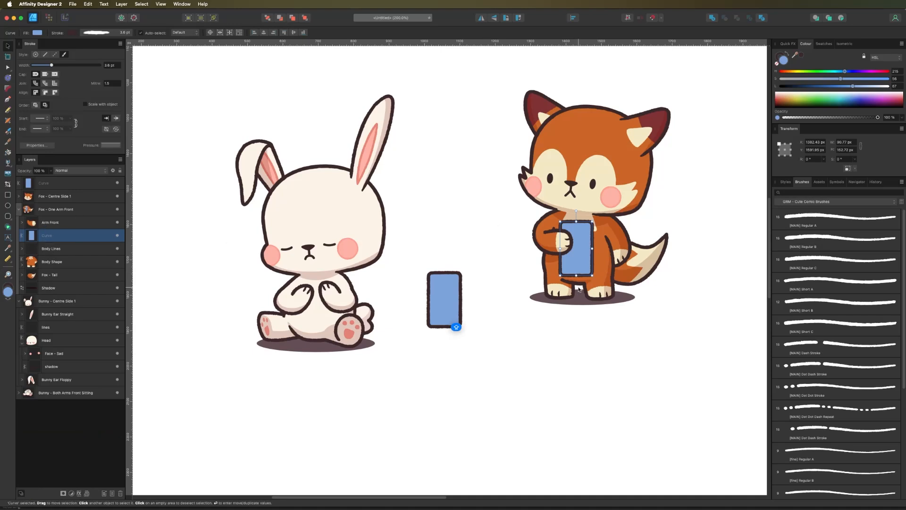
{"action": "left_click_drag", "start_coordinate": [579, 254], "coordinate": [576, 252]}
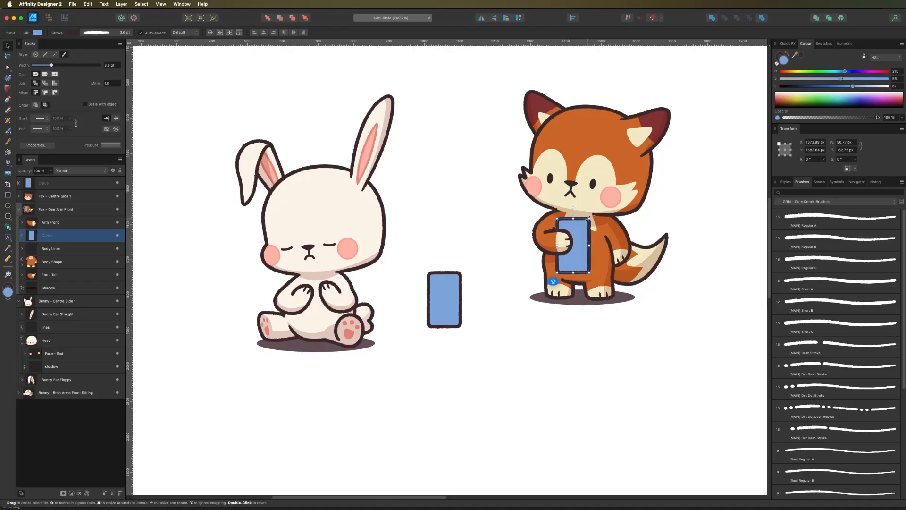
{"action": "mouse_move", "coordinate": [588, 218]}
{"action": "left_mouse_down"}
{"action": "mouse_move", "coordinate": [578, 212]}
{"action": "mouse_move", "coordinate": [575, 226]}
{"action": "left_mouse_up"}
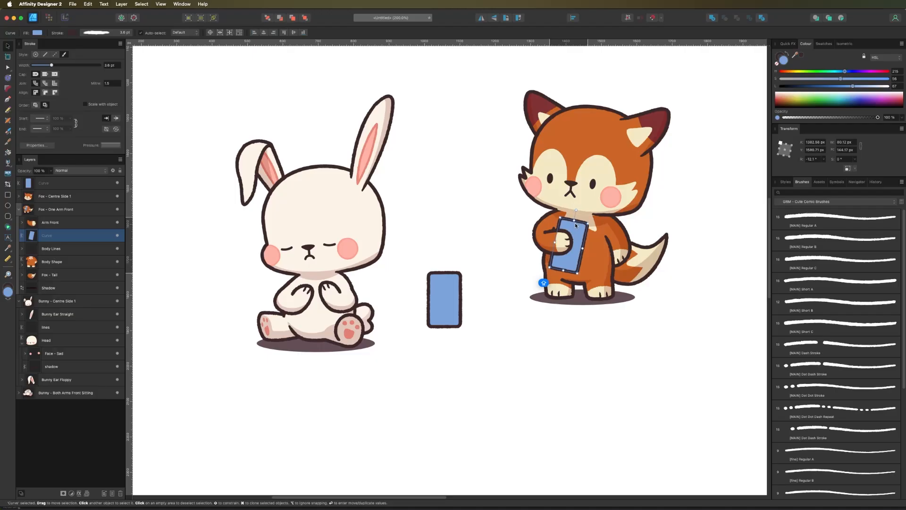
{"action": "left_click_drag", "start_coordinate": [511, 357], "coordinate": [539, 354]}
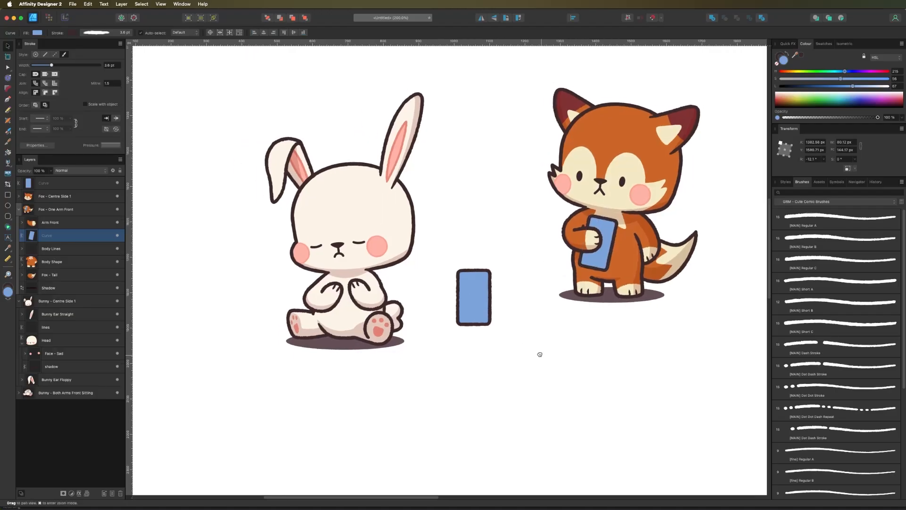
{"action": "left_click", "coordinate": [445, 357]}
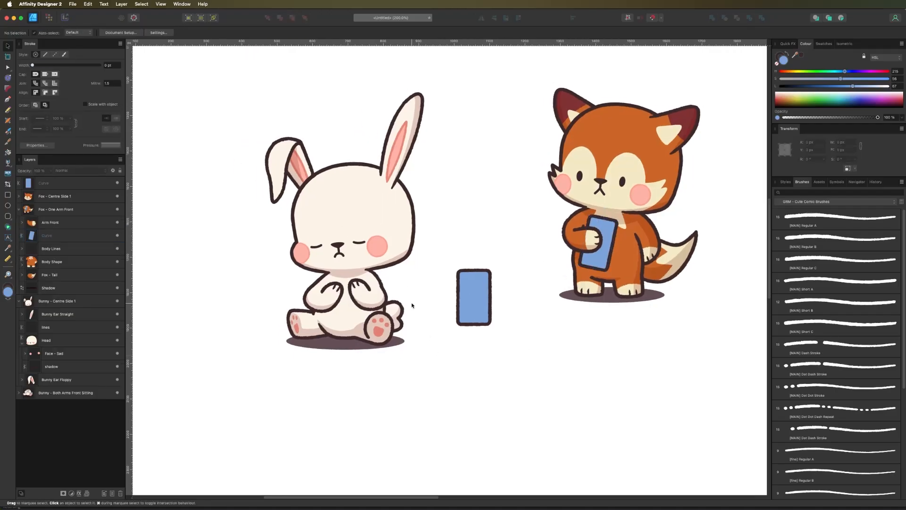
Step: Collapse the Bunny - Centre Side 1 group and expand the Bunny - Both Arms Front Sitting group
{"action": "left_click_drag", "start_coordinate": [435, 376], "coordinate": [463, 370]}
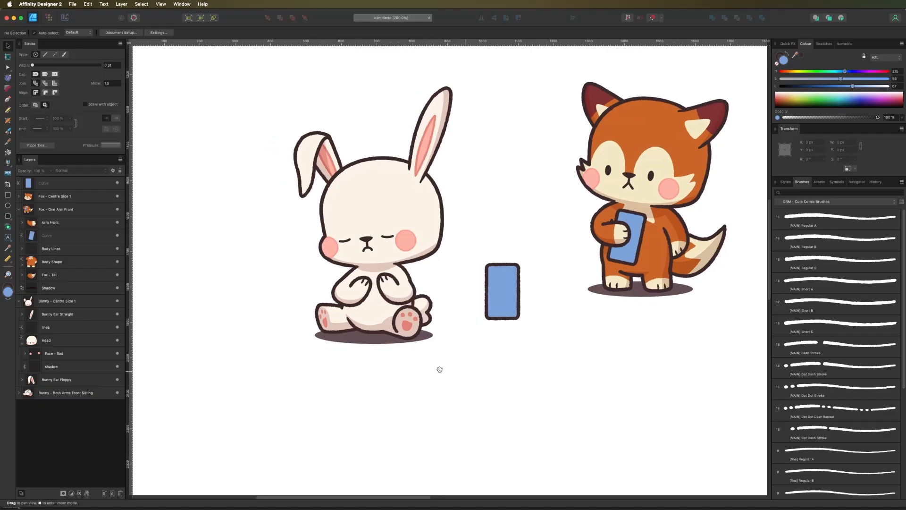
{"action": "left_click", "coordinate": [368, 214]}
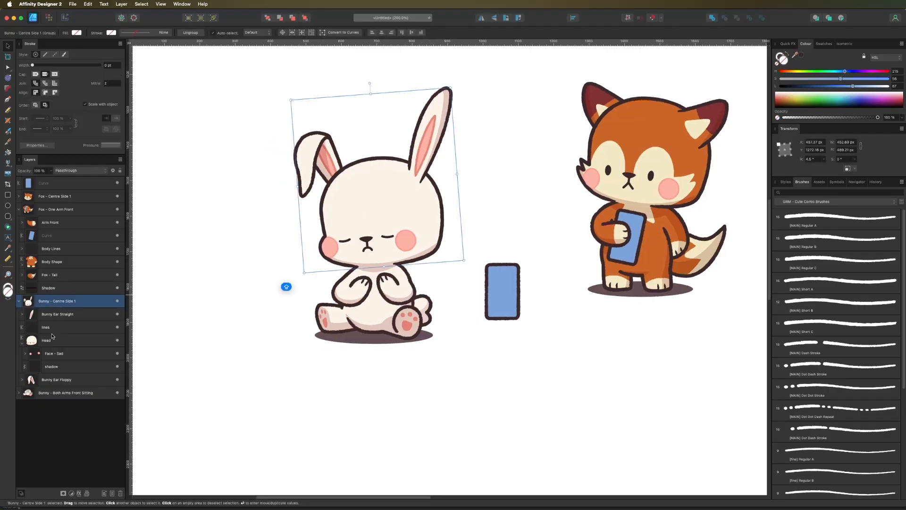
{"action": "left_click", "coordinate": [19, 300]}
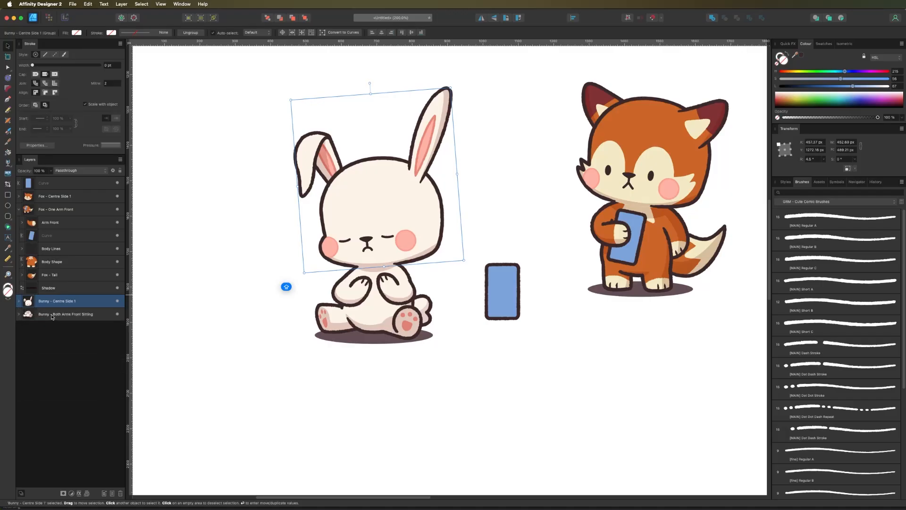
{"action": "left_click", "coordinate": [52, 315]}
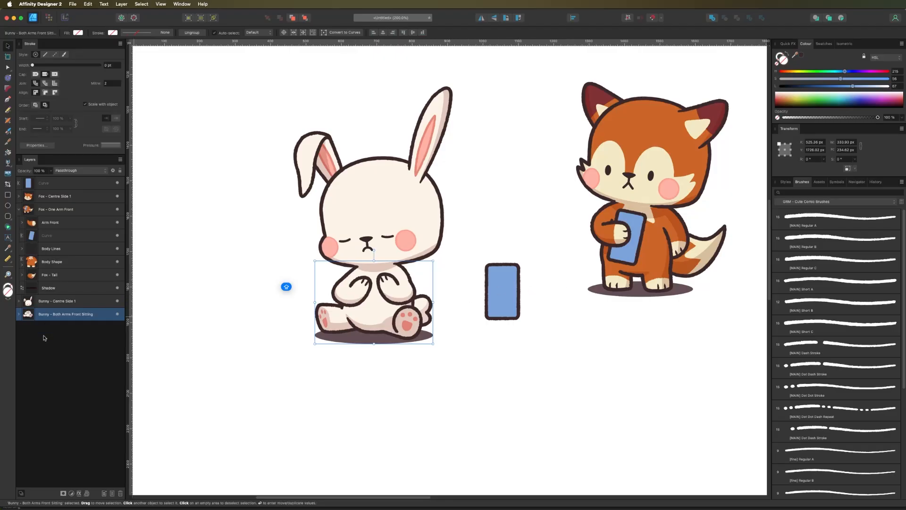
{"action": "left_click", "coordinate": [18, 315]}
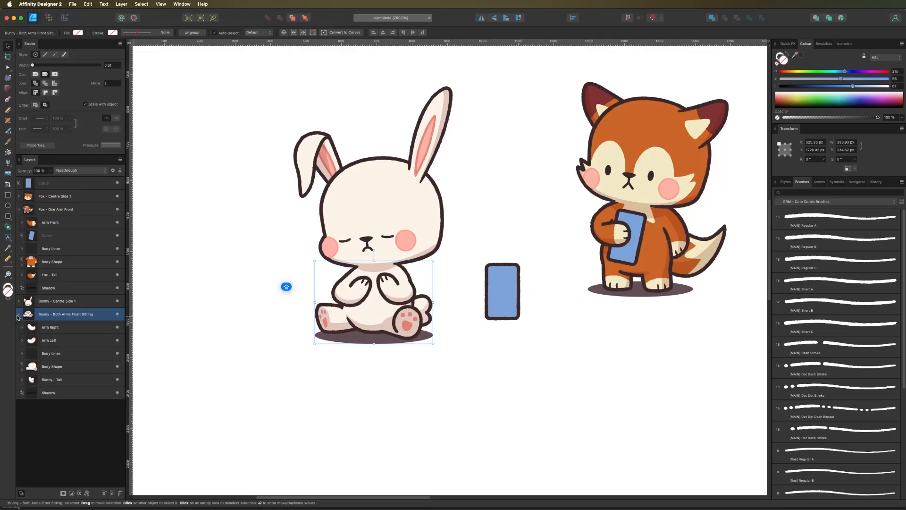
Step: Move the bunny's Arm Right and Arm Left layers out of the body group to directly above Bunny - Centre Side 1
{"action": "left_click", "coordinate": [47, 330]}
{"action": "left_click", "coordinate": [50, 340], "text": "shift"}
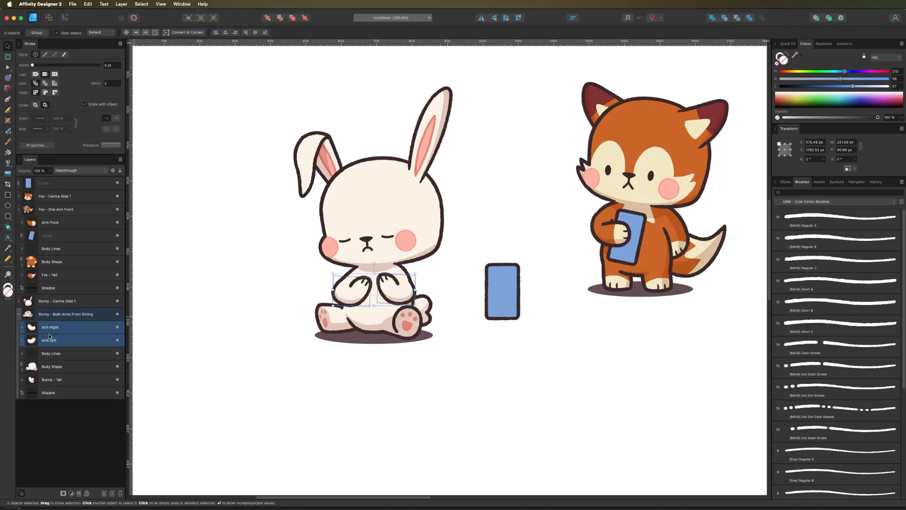
{"action": "left_click", "coordinate": [48, 330]}
{"action": "key", "text": "Caps_Lock"}
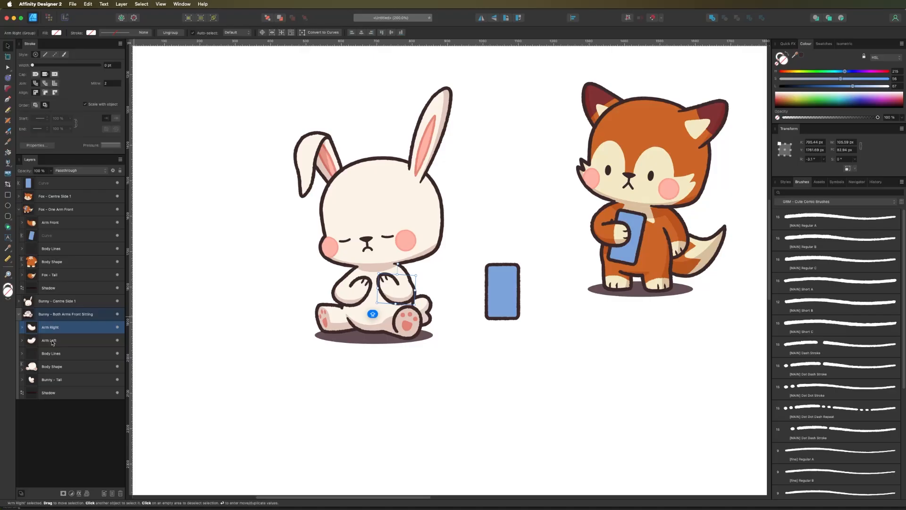
{"action": "left_click", "coordinate": [52, 342], "text": "shift"}
{"action": "left_click_drag", "start_coordinate": [49, 331], "coordinate": [42, 298]}
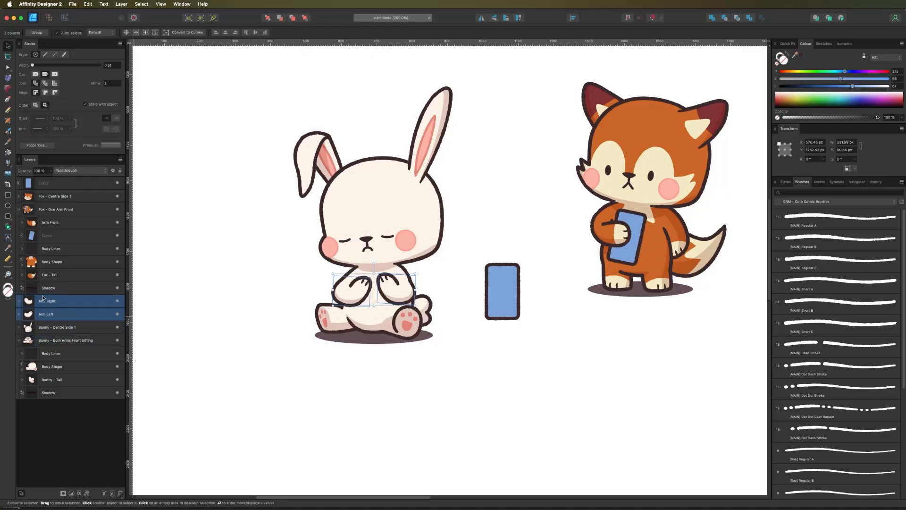
Step: Move the phone's layer to just below the bunny's Arm Left, place the phone between the paws, and rotate it slightly clockwise
{"action": "left_click", "coordinate": [496, 283]}
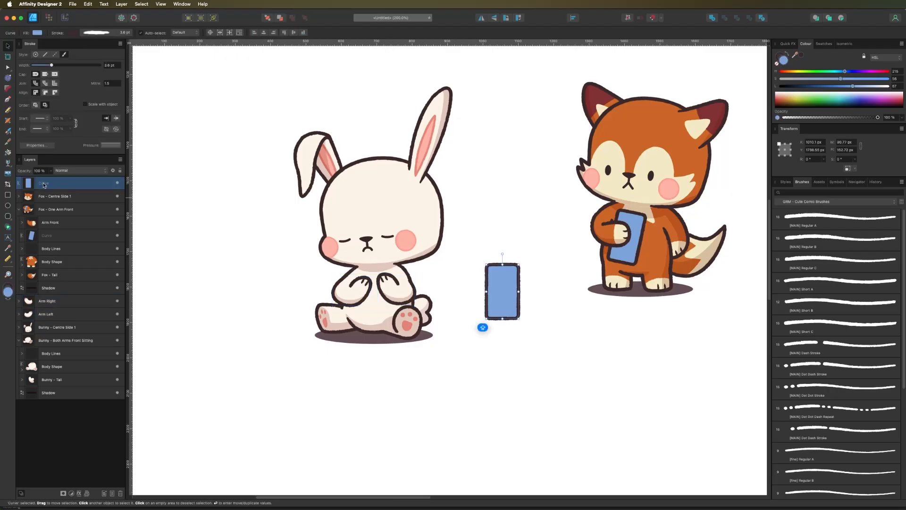
{"action": "left_click_drag", "start_coordinate": [44, 185], "coordinate": [60, 324]}
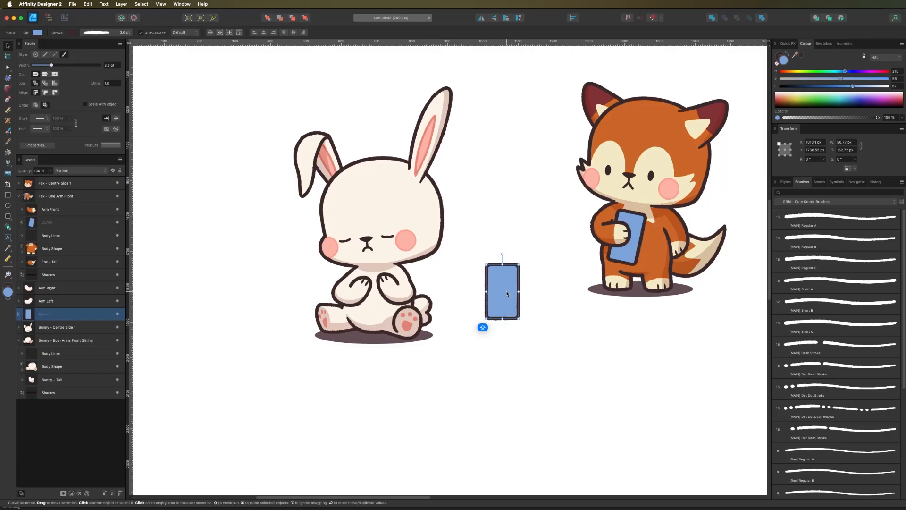
{"action": "left_click_drag", "start_coordinate": [506, 293], "coordinate": [375, 288]}
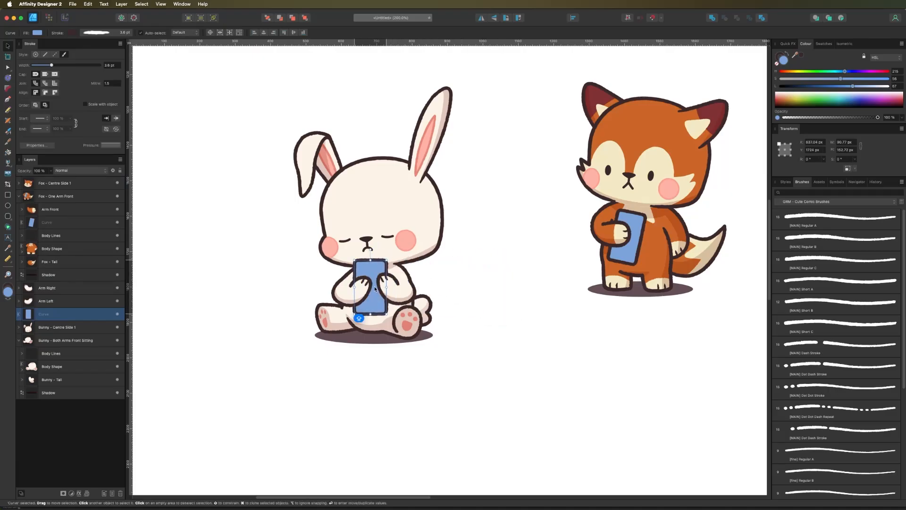
{"action": "left_click_drag", "start_coordinate": [370, 249], "coordinate": [379, 254]}
{"action": "key", "text": "super+d"}
{"action": "key", "text": "super+minus"}
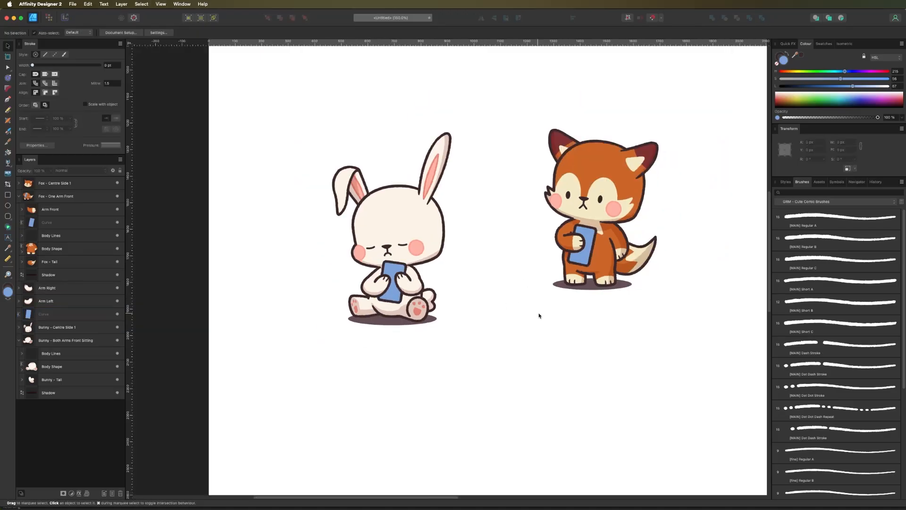
Step: Select the whole bunny with its arms and phone, shift it slightly up and to the left, and deselect it
{"action": "left_click_drag", "start_coordinate": [382, 241], "coordinate": [372, 219]}
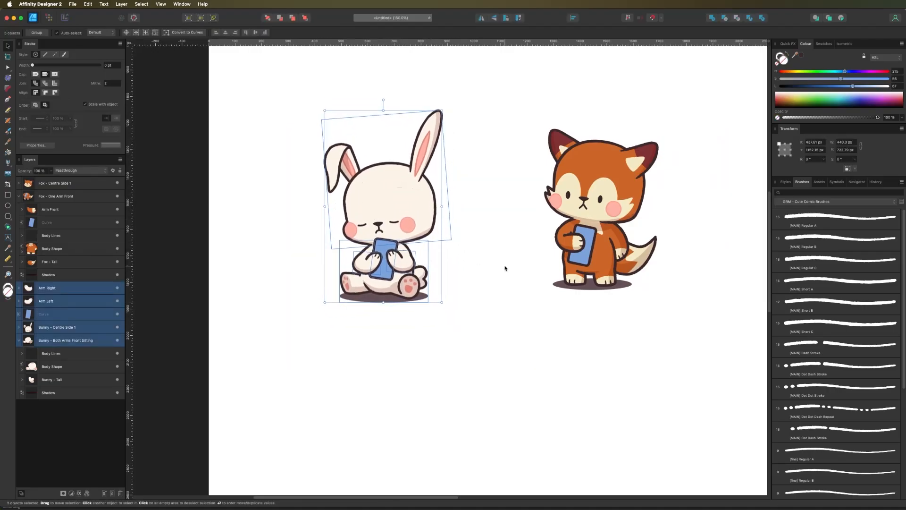
{"action": "left_click", "coordinate": [506, 267]}
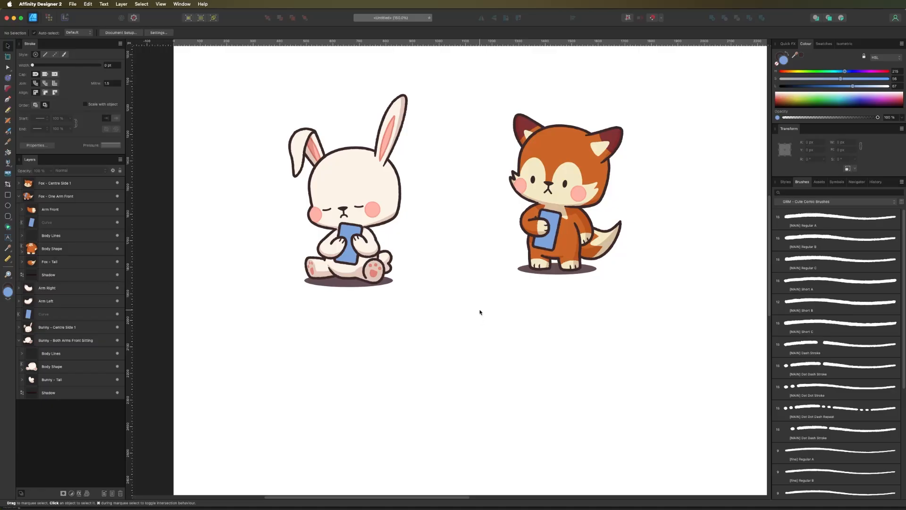
{"action": "left_click_drag", "start_coordinate": [444, 336], "coordinate": [466, 315]}
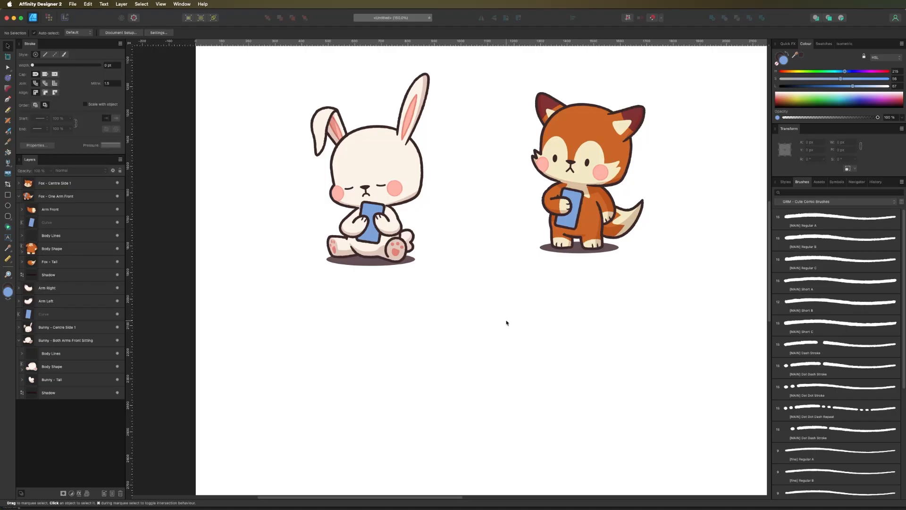
Step: Select the fox's head and body groups, duplicate the fox into the empty area below the bunny, and deselect the copy
{"action": "left_click_drag", "start_coordinate": [496, 69], "coordinate": [667, 283]}
{"action": "left_click_drag", "start_coordinate": [576, 295], "coordinate": [592, 248]}
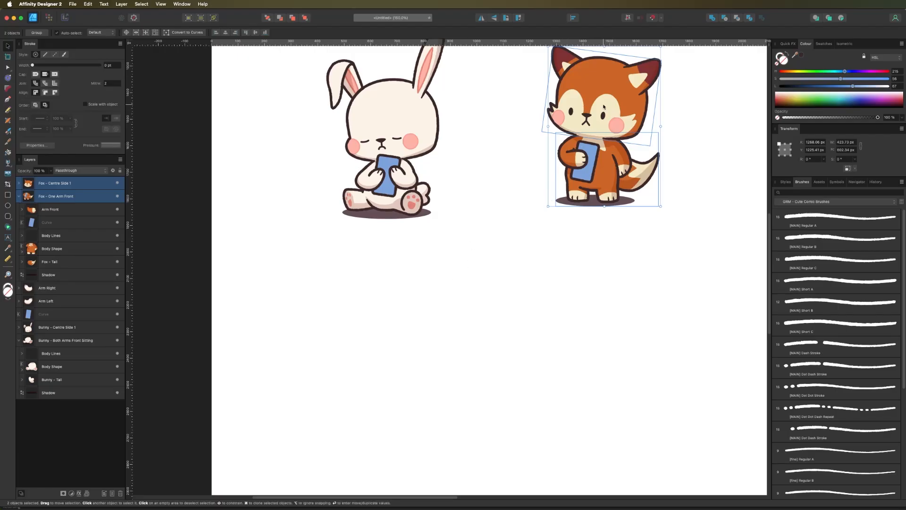
{"action": "left_click_drag", "start_coordinate": [604, 107], "coordinate": [376, 336]}
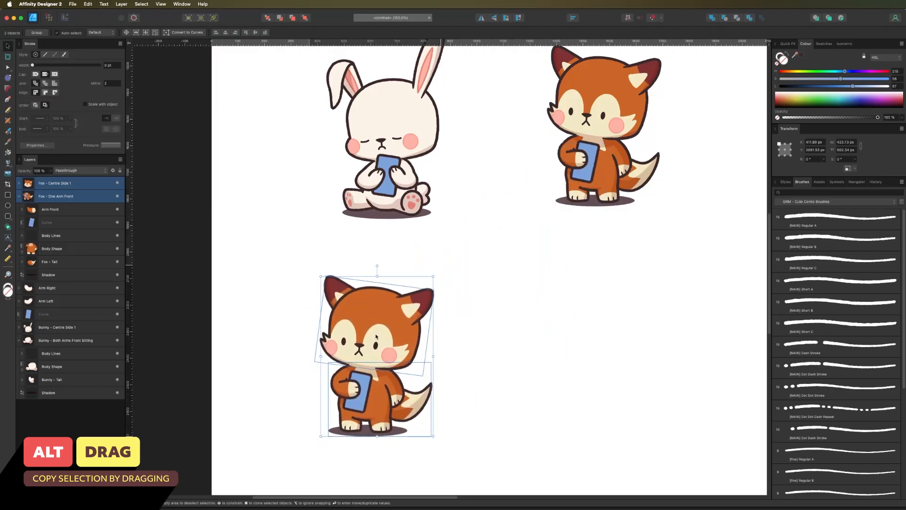
{"action": "left_click_drag", "start_coordinate": [559, 360], "coordinate": [622, 279]}
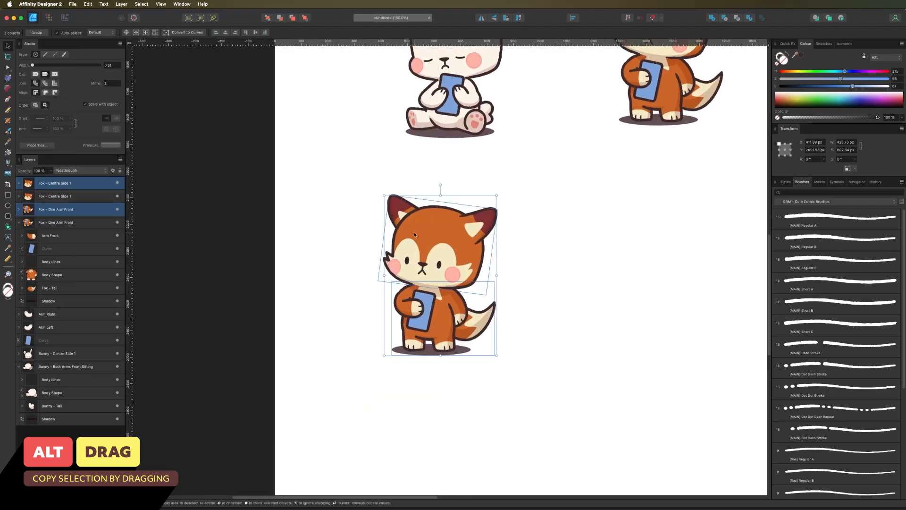
{"action": "left_click", "coordinate": [333, 287]}
Step: Draw a rectangle about 522 × 382 px over the copied fox's head and upper body
{"action": "key", "text": "m"}
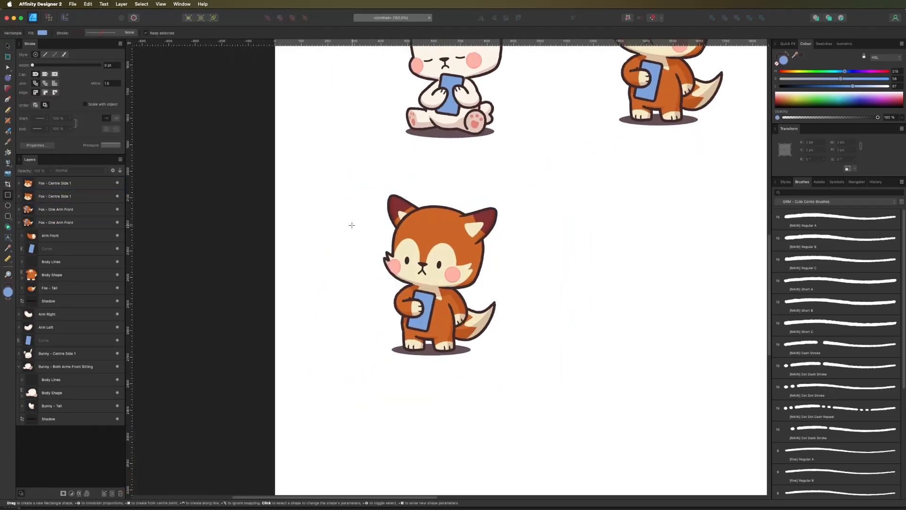
{"action": "left_click_drag", "start_coordinate": [323, 221], "coordinate": [546, 306]}
{"action": "key", "text": "v"}
{"action": "left_click_drag", "start_coordinate": [545, 263], "coordinate": [462, 263]}
{"action": "left_click_drag", "start_coordinate": [392, 220], "coordinate": [445, 231]}
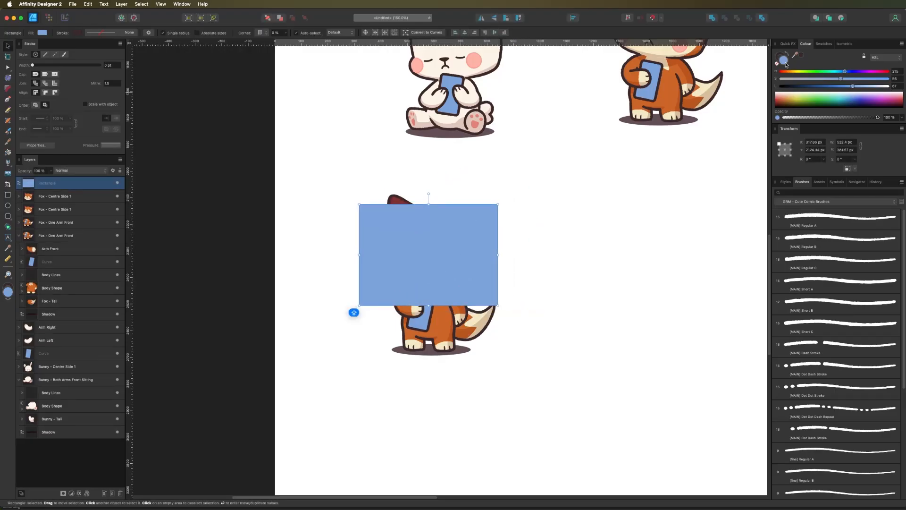
Step: Remove the rectangle's fill, give it a thin solid outline, frame the fox's head with it, and undo the rectangle
{"action": "left_click", "coordinate": [777, 64]}
{"action": "left_click", "coordinate": [366, 232]}
{"action": "left_click", "coordinate": [360, 232]}
{"action": "left_click_drag", "start_coordinate": [33, 65], "coordinate": [48, 65]}
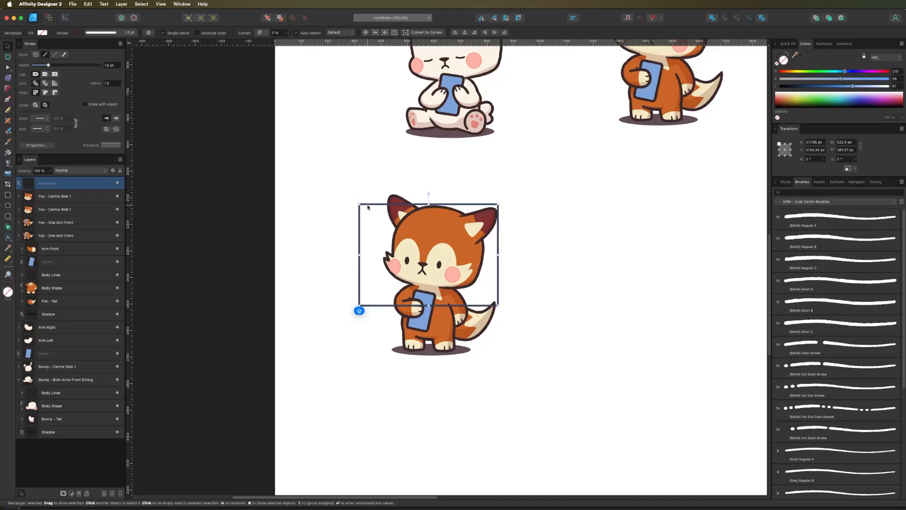
{"action": "left_click_drag", "start_coordinate": [368, 206], "coordinate": [372, 201]}
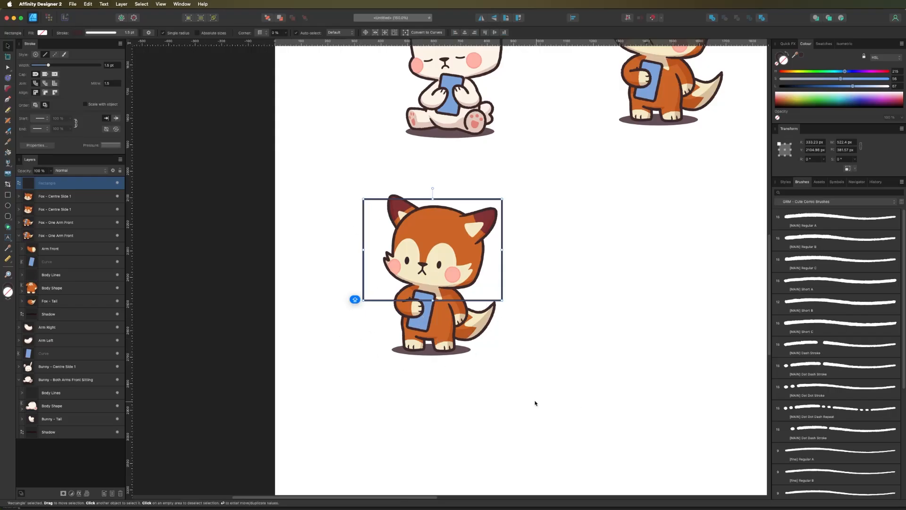
{"action": "key", "text": "super+z"}
Step: Move the copied fox's body down away from its head, ungroup the body, and deselect its parts
{"action": "key", "text": "super+equal"}
{"action": "left_click_drag", "start_coordinate": [568, 339], "coordinate": [588, 301]}
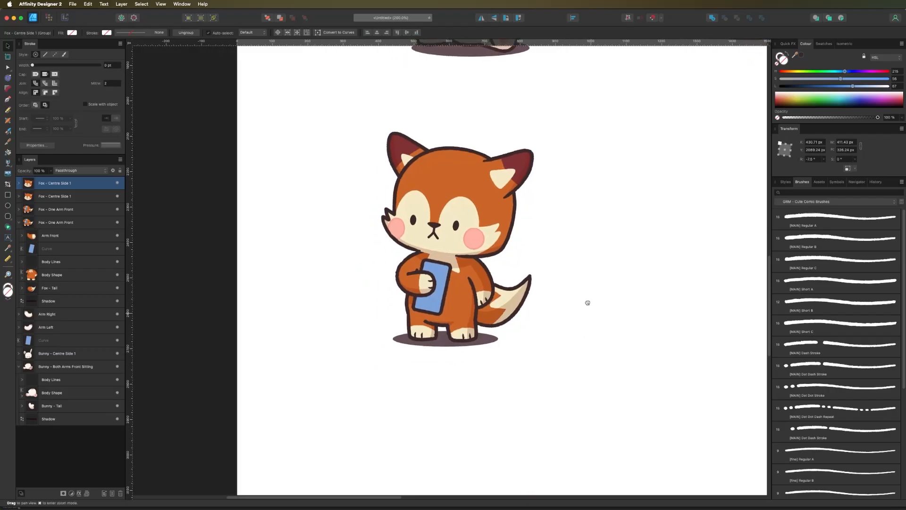
{"action": "key", "text": "super+equal"}
{"action": "left_click", "coordinate": [384, 295]}
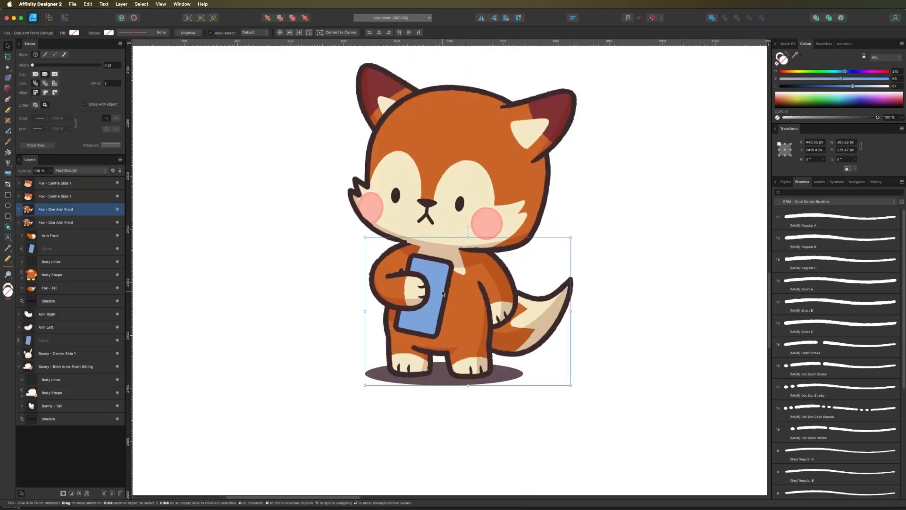
{"action": "left_click_drag", "start_coordinate": [288, 331], "coordinate": [306, 314]}
{"action": "left_click_drag", "start_coordinate": [465, 286], "coordinate": [434, 301]}
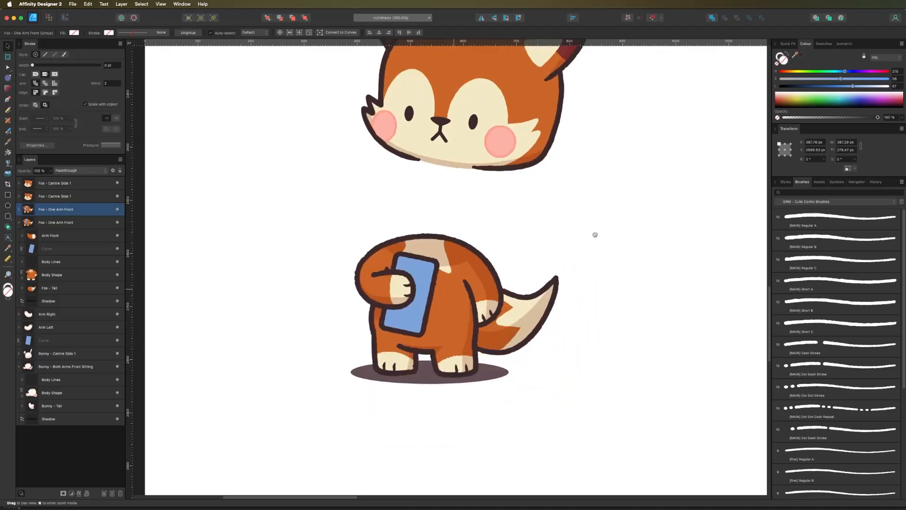
{"action": "key", "text": "super+shift+g"}
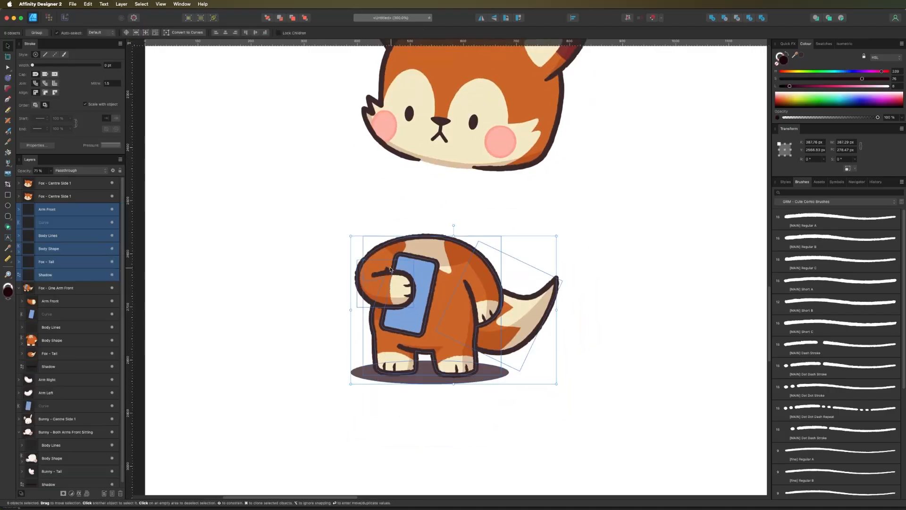
{"action": "key", "text": "super+d"}
Step: Move the copied fox's front arm and phone off the body to the empty space below the face's left side
{"action": "left_click", "coordinate": [411, 278]}
{"action": "left_click_drag", "start_coordinate": [411, 277], "coordinate": [383, 186]}
{"action": "scroll", "coordinate": [382, 187], "scroll_direction": "up", "scroll_amount": 3}
{"action": "scroll", "coordinate": [383, 187], "scroll_direction": "left", "scroll_amount": 2}
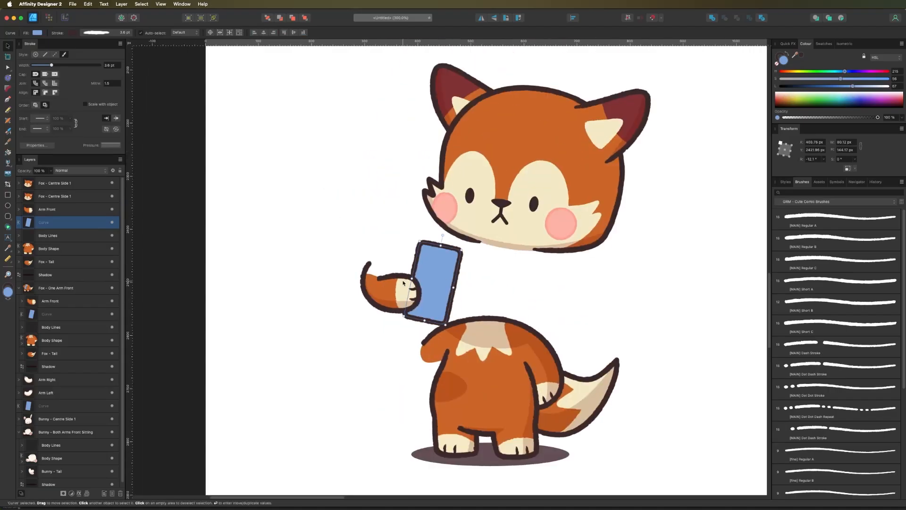
Step: Rotate the Arm Front group 180° and move it beneath the right side of the fox's chin
{"action": "left_click", "coordinate": [364, 276]}
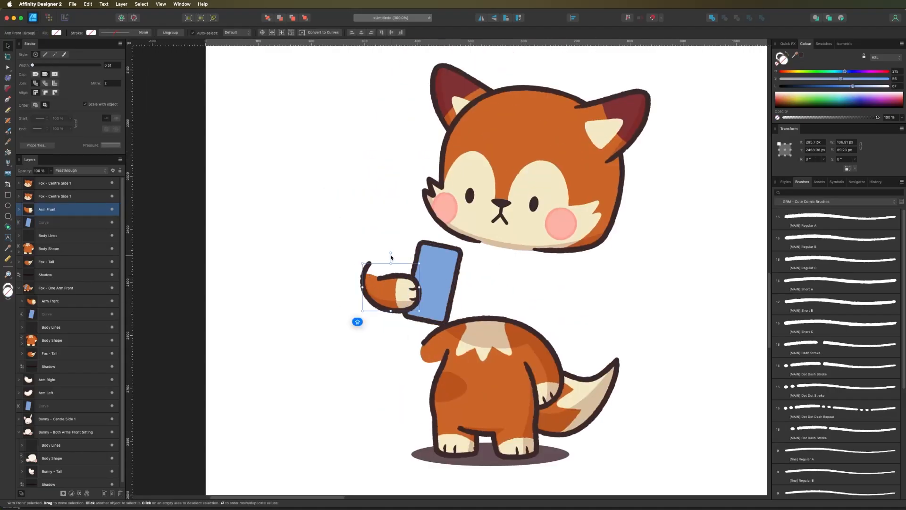
{"action": "left_click_drag", "start_coordinate": [391, 254], "coordinate": [405, 435]}
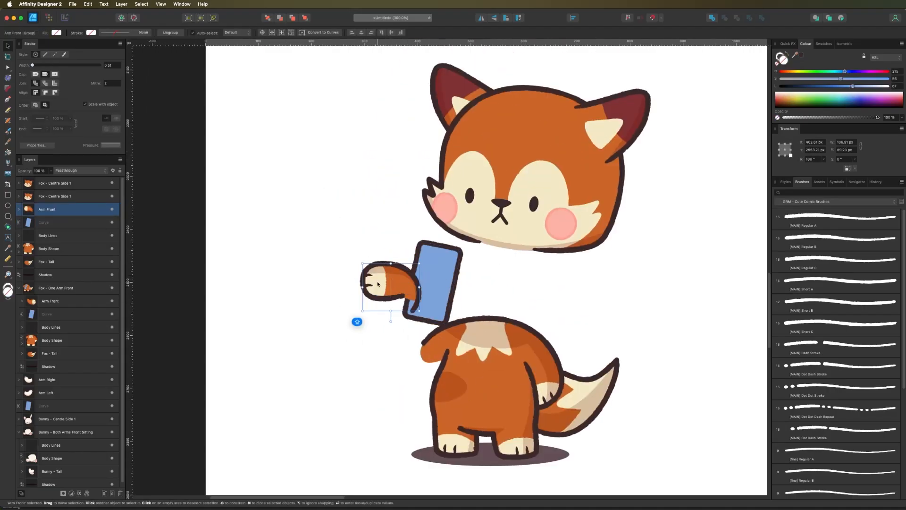
{"action": "left_click_drag", "start_coordinate": [383, 284], "coordinate": [519, 271]}
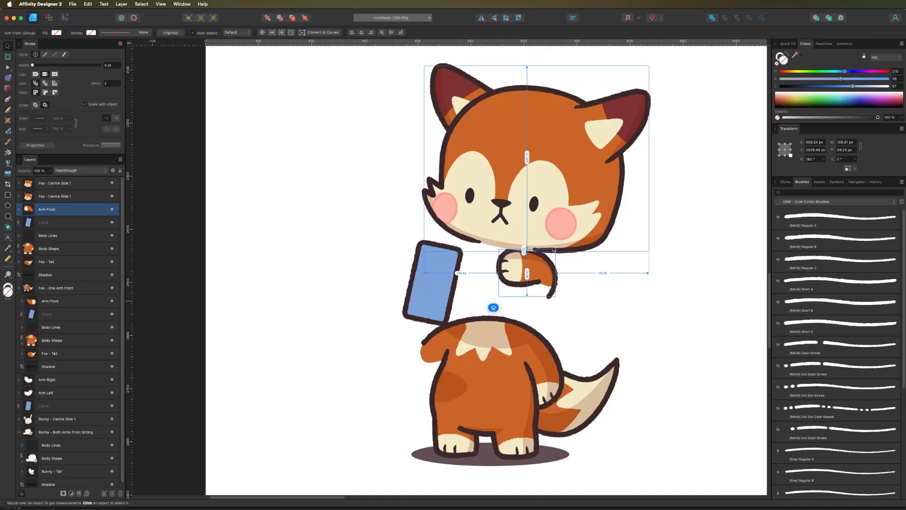
Step: Raise the Arm Front group to the front of the layer order, above both Fox - Centre Side 1 heads
{"action": "key", "text": "super+bracketright"}
{"action": "key", "text": "super+bracketright"}
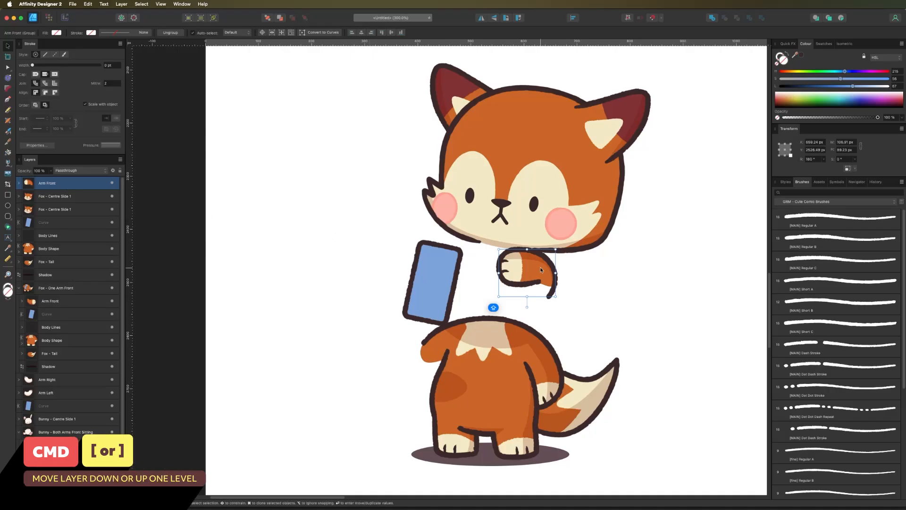
{"action": "key", "text": "super+bracketleft"}
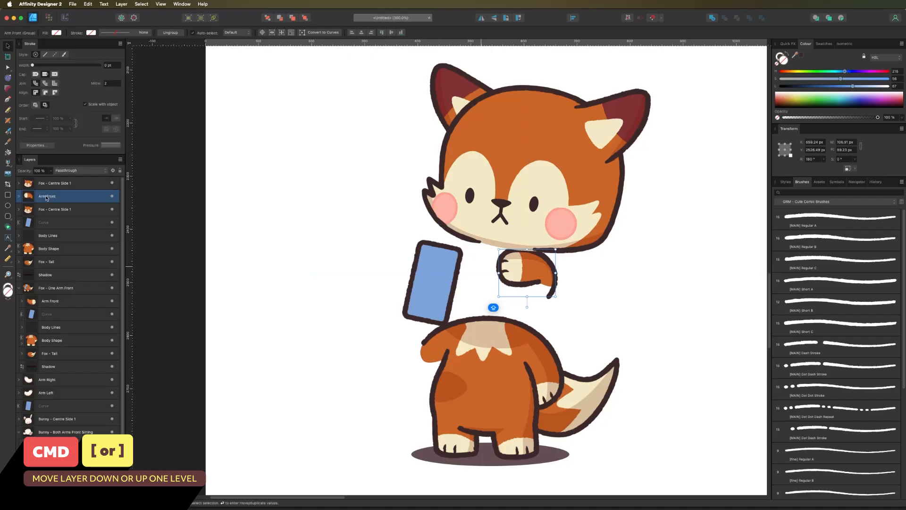
{"action": "key", "text": "super+bracketright"}
{"action": "key", "text": "super+bracketleft"}
{"action": "key", "text": "super+bracketright"}
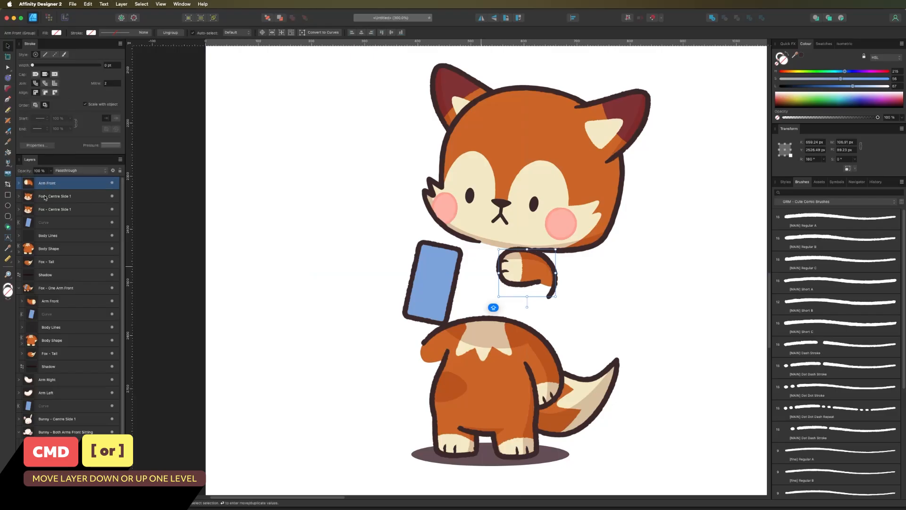
Step: Move the arm up to overlap the fox's chin, then rotate the head slightly counterclockwise and nudge it left
{"action": "left_click_drag", "start_coordinate": [521, 265], "coordinate": [534, 252]}
{"action": "left_click", "coordinate": [512, 120]}
{"action": "left_click_drag", "start_coordinate": [543, 71], "coordinate": [527, 76]}
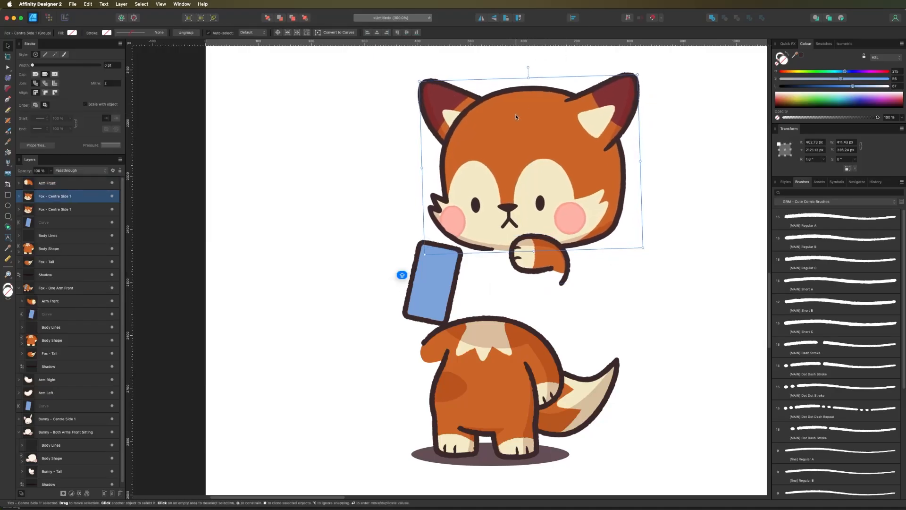
{"action": "left_click_drag", "start_coordinate": [516, 115], "coordinate": [509, 113]}
Step: Rotate the phone counterclockwise to lean slightly left and position it beside the raised paw over the fox's mouth
{"action": "left_click", "coordinate": [436, 300]}
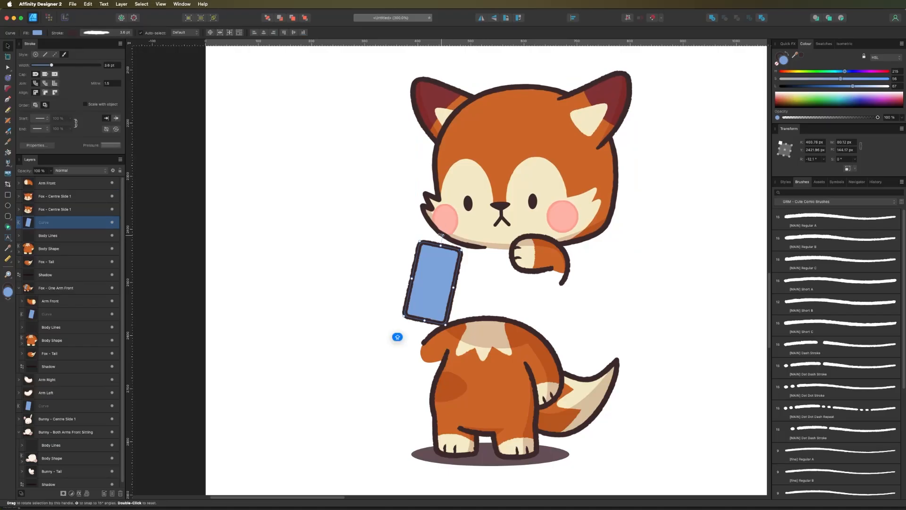
{"action": "left_click_drag", "start_coordinate": [441, 234], "coordinate": [426, 232]}
{"action": "left_click_drag", "start_coordinate": [445, 274], "coordinate": [508, 241]}
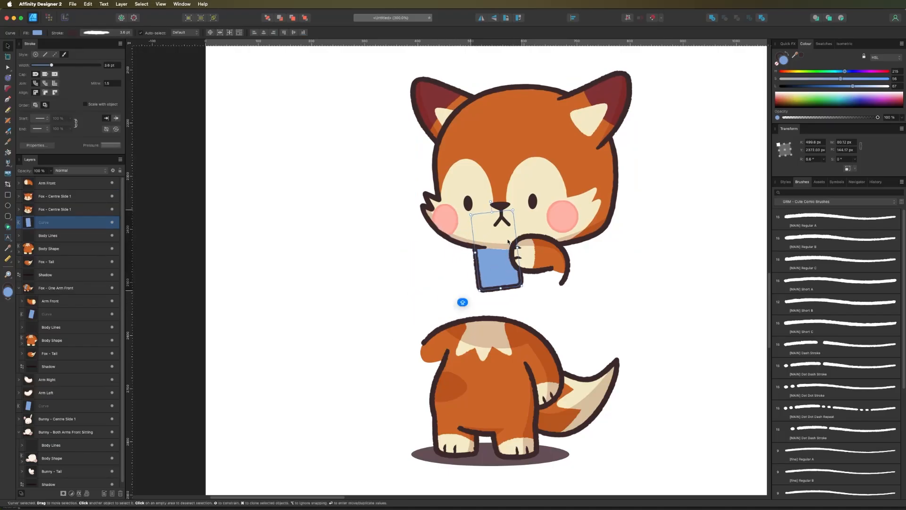
Step: Raise the phone above both fox heads, directly below Arm Front, and fit the phone and paw together over the mouth
{"action": "key", "text": "super+bracketright"}
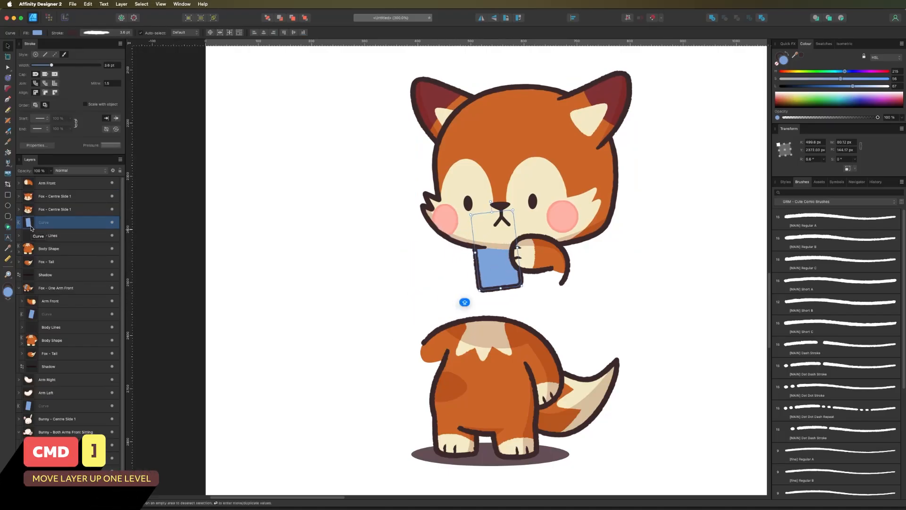
{"action": "key", "text": "super+bracketright"}
{"action": "key", "text": "super+bracketright"}
{"action": "mouse_move", "coordinate": [510, 236]}
{"action": "left_mouse_down"}
{"action": "mouse_move", "coordinate": [540, 247]}
{"action": "mouse_move", "coordinate": [534, 235]}
{"action": "left_mouse_up"}
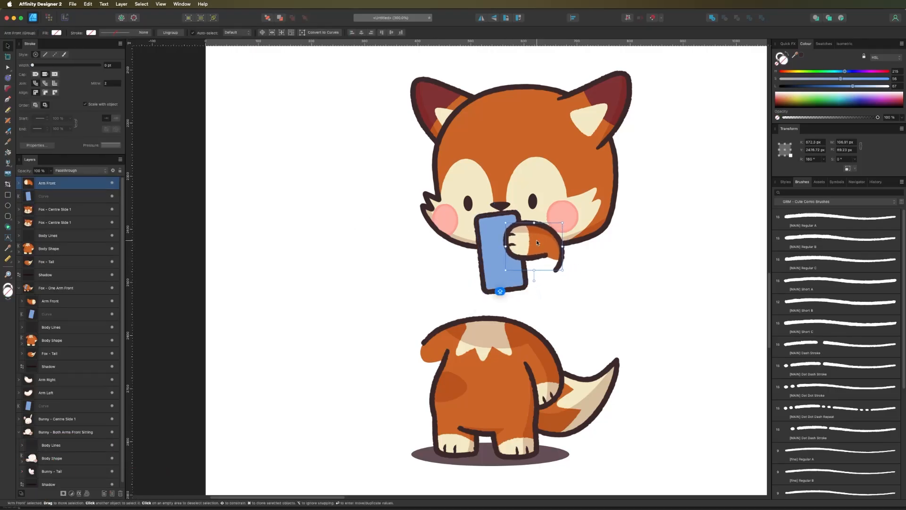
Step: Select the shadow shape inside the raised arm with the Node tool, set its fill lightness to 100, and deselect it
{"action": "key", "text": "super+equal"}
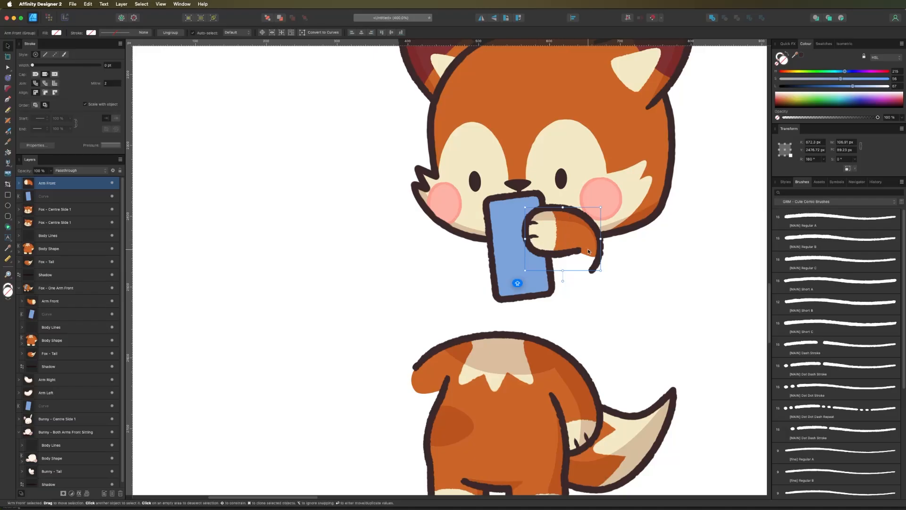
{"action": "key", "text": "a"}
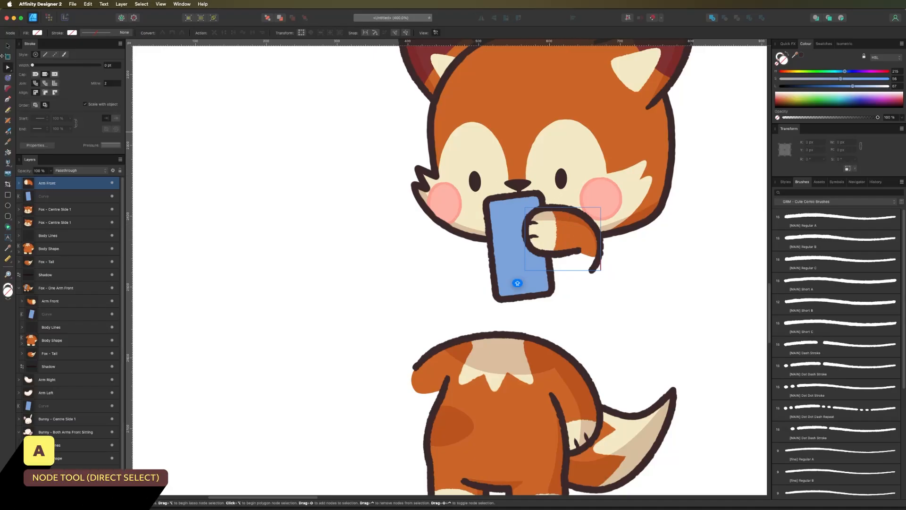
{"action": "left_click", "coordinate": [565, 218]}
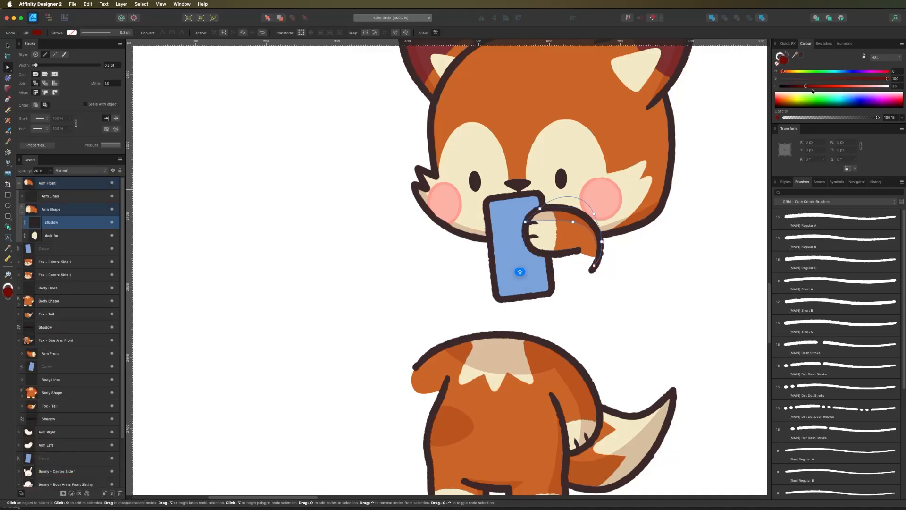
{"action": "left_click_drag", "start_coordinate": [805, 86], "coordinate": [887, 86]}
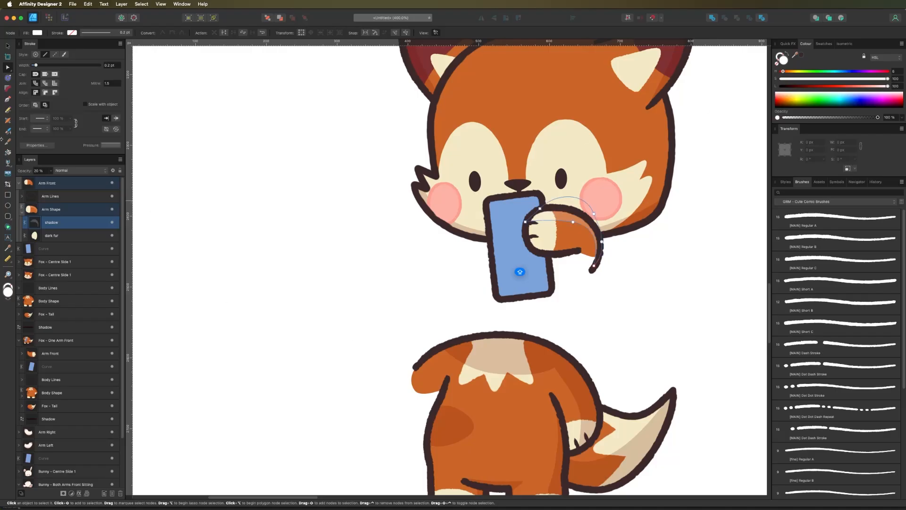
{"action": "left_click", "coordinate": [8, 46]}
{"action": "left_click", "coordinate": [553, 309]}
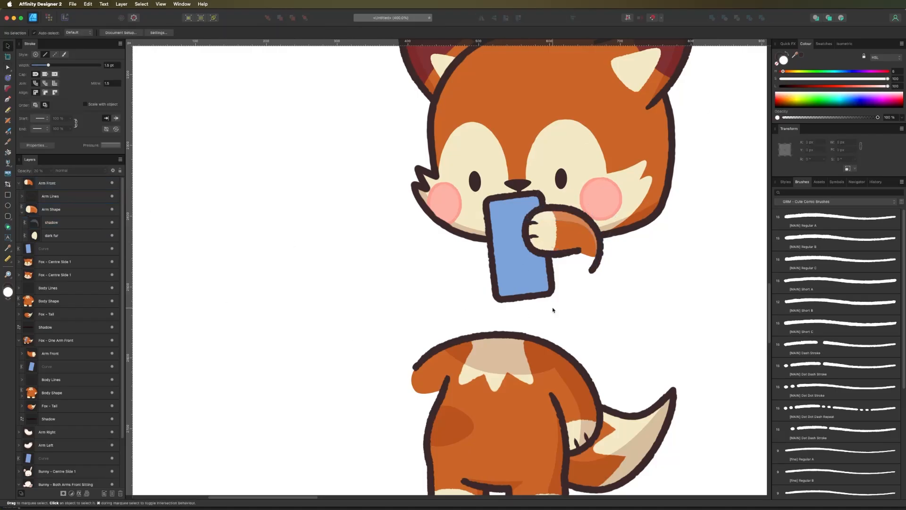
Step: Duplicate the fox's raised arm, flip the copy horizontally, and place it over the phone's opposite edge, facing the first paw
{"action": "left_click", "coordinate": [576, 237]}
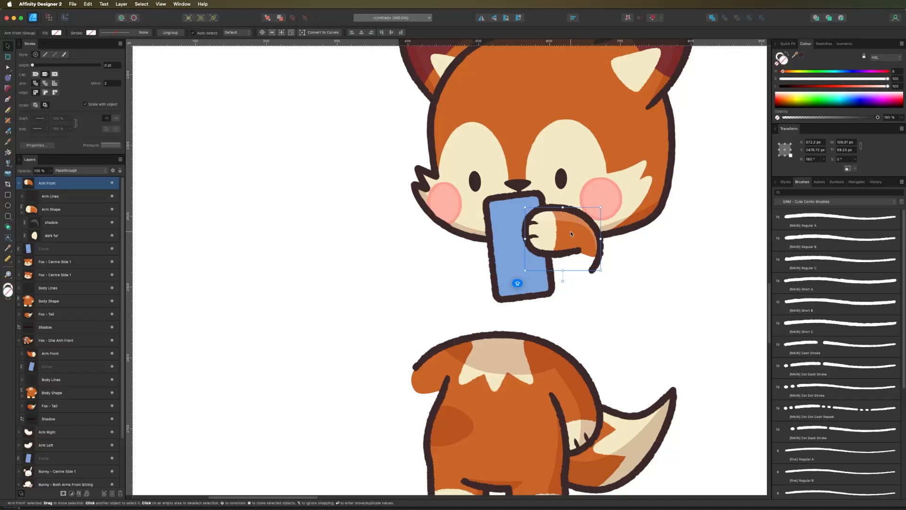
{"action": "left_click_drag", "start_coordinate": [570, 231], "coordinate": [436, 233]}
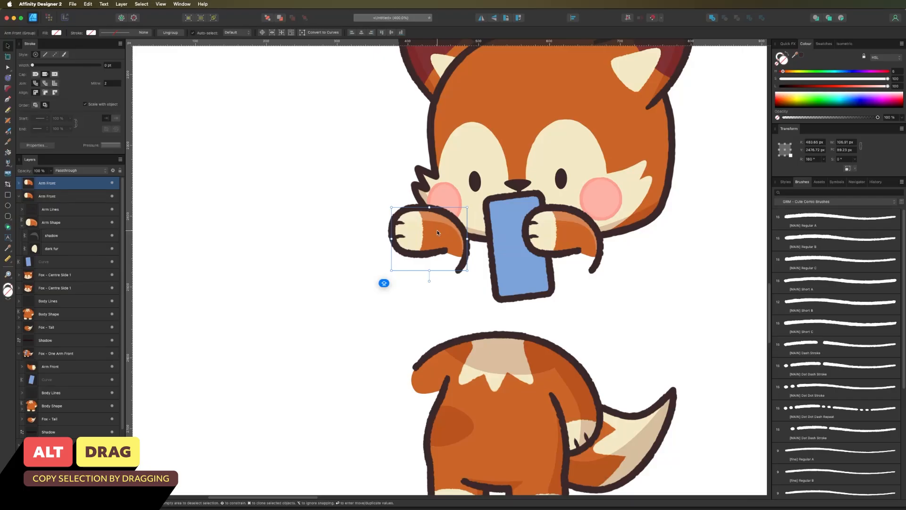
{"action": "right_click", "coordinate": [437, 232]}
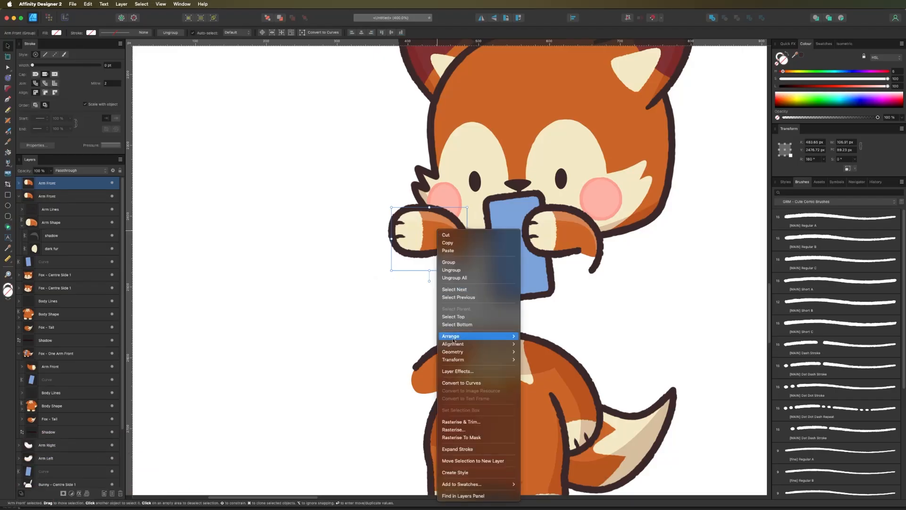
{"action": "mouse_move", "coordinate": [465, 363]}
{"action": "left_click", "coordinate": [538, 379]}
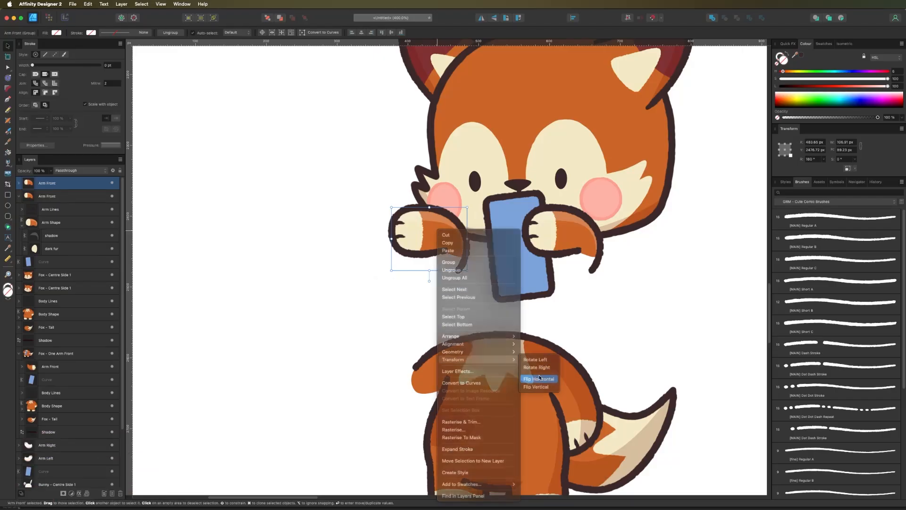
{"action": "left_click_drag", "start_coordinate": [449, 229], "coordinate": [493, 229]}
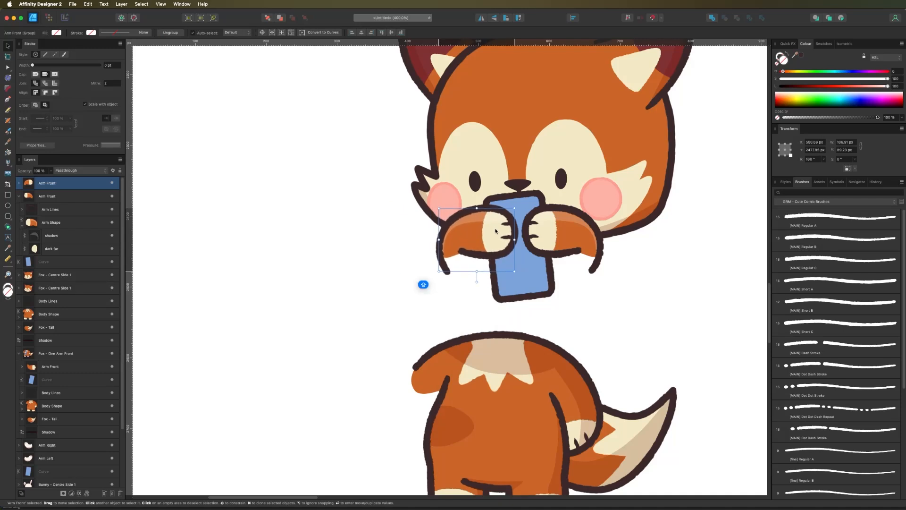
Step: Move the headless fox body, tail and shadow further down to leave space beneath the raised arms, and deselect them
{"action": "left_click", "coordinate": [313, 276]}
{"action": "left_click_drag", "start_coordinate": [385, 311], "coordinate": [327, 326]}
{"action": "key", "text": "super+minus"}
{"action": "left_click_drag", "start_coordinate": [651, 265], "coordinate": [654, 288]}
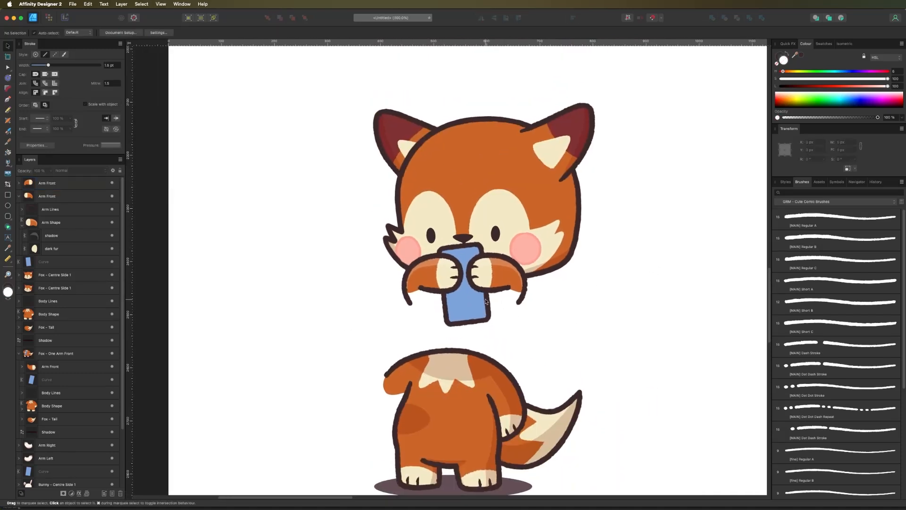
{"action": "scroll", "coordinate": [328, 330], "scroll_direction": "down", "scroll_amount": 3}
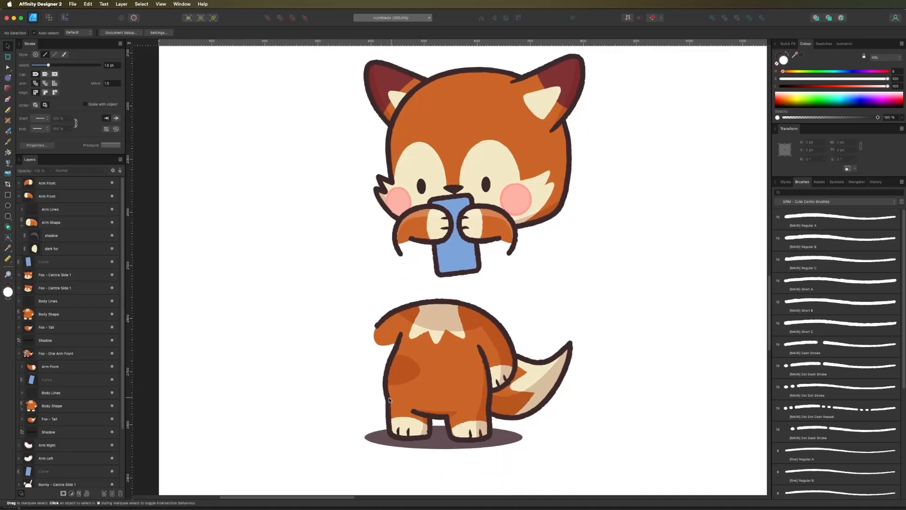
{"action": "left_click_drag", "start_coordinate": [321, 306], "coordinate": [580, 438]}
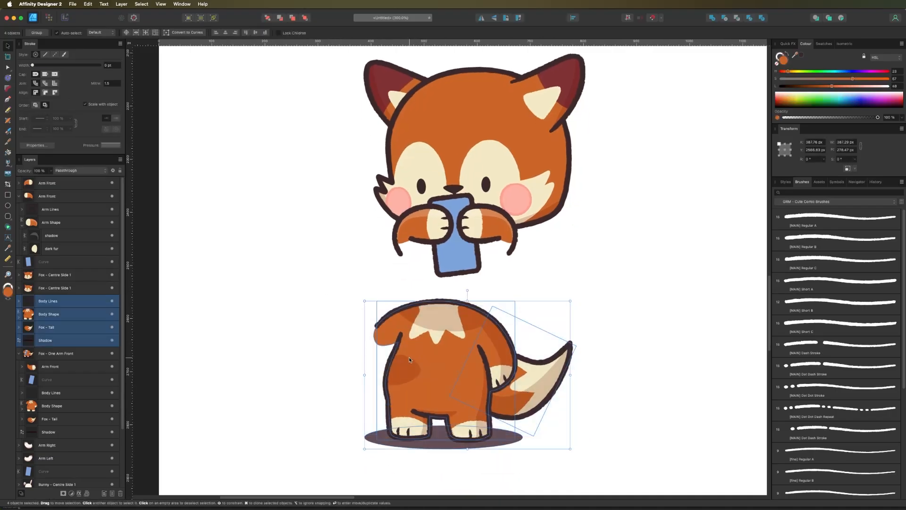
{"action": "left_click_drag", "start_coordinate": [415, 369], "coordinate": [426, 416]}
{"action": "left_click", "coordinate": [304, 300]}
Step: Draw a closed dome-shaped upper body with the Pen tool, arching behind the paws and ending in a nearly flat base
{"action": "key", "text": "p"}
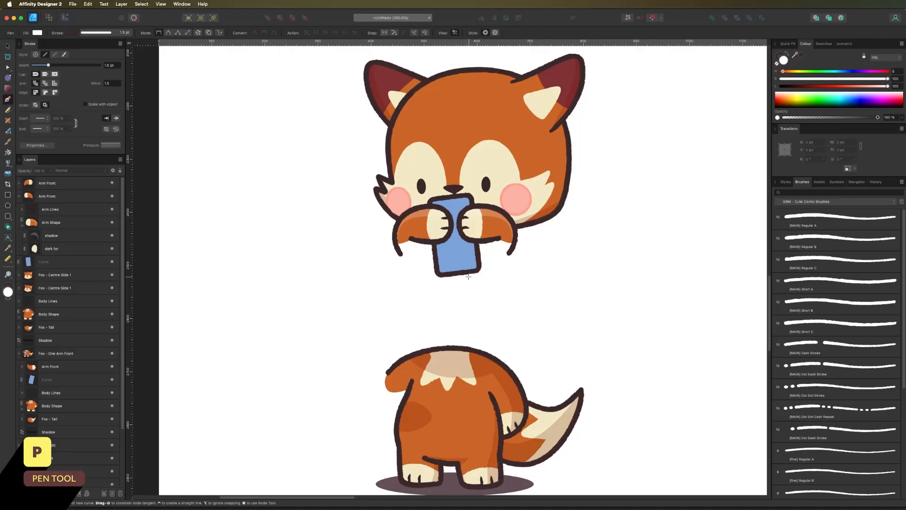
{"action": "left_click", "coordinate": [393, 289]}
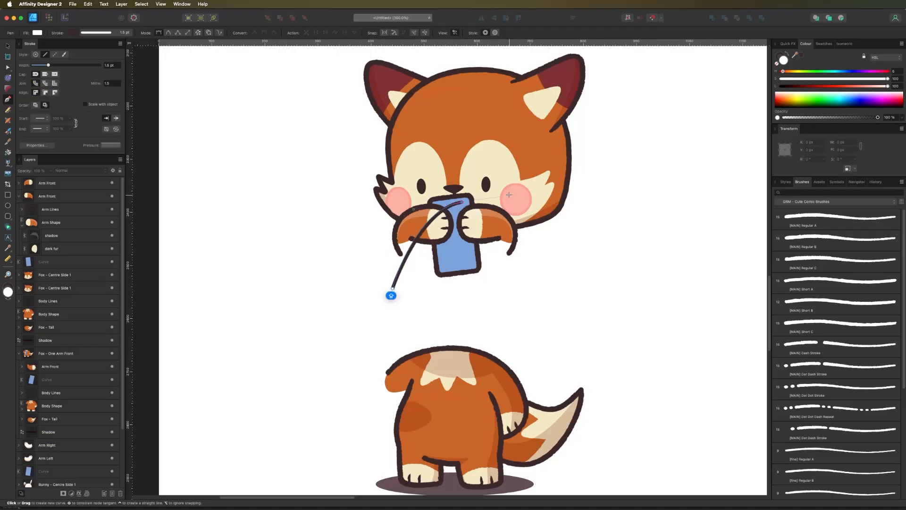
{"action": "left_click_drag", "start_coordinate": [461, 202], "coordinate": [541, 193]}
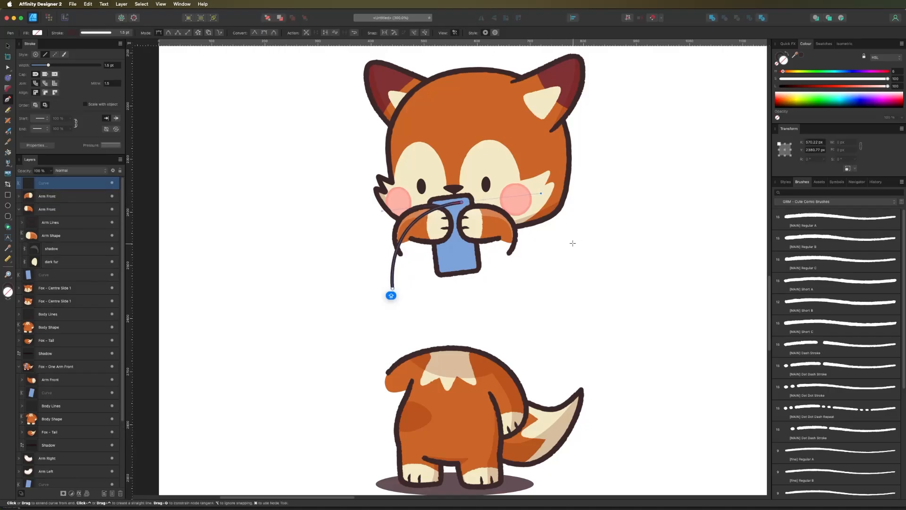
{"action": "left_click", "coordinate": [560, 297]}
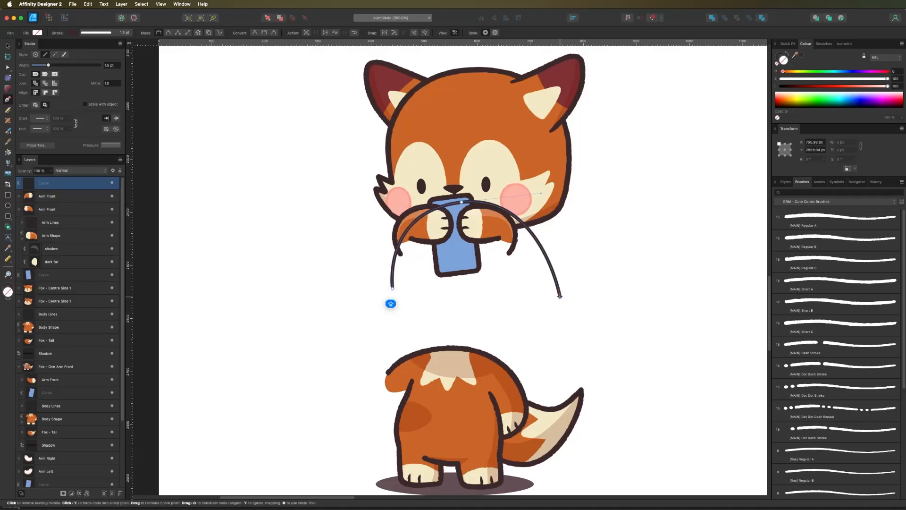
{"action": "left_click", "coordinate": [391, 288]}
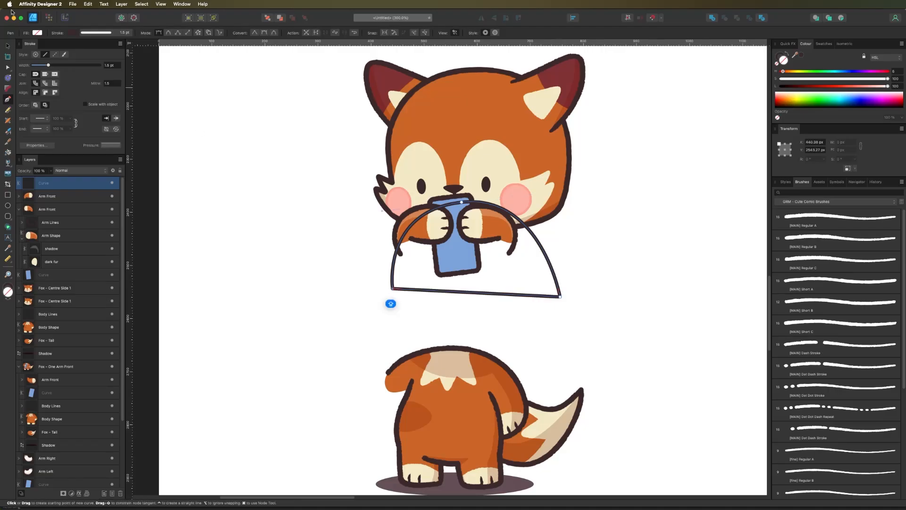
Step: Apply the [MAIN] Regular A brush to the outline of the new dome-shaped body
{"action": "key", "text": "v"}
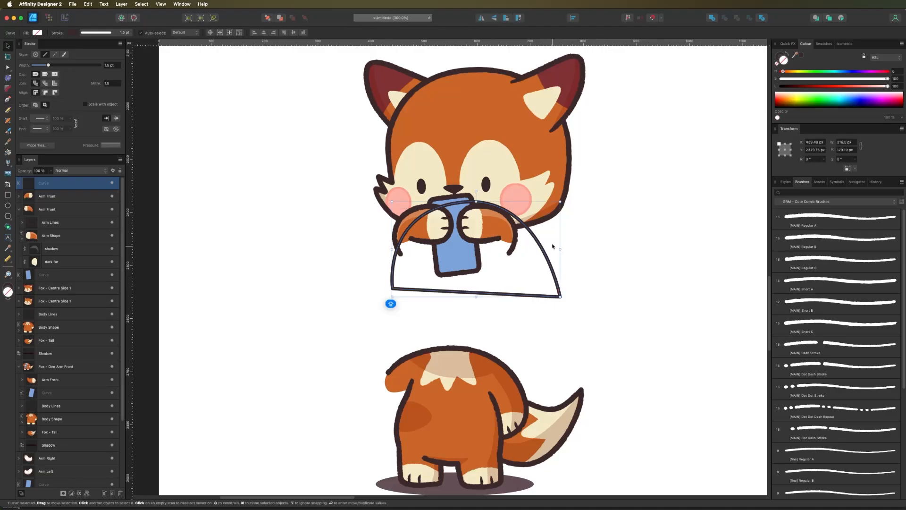
{"action": "key", "text": "alt"}
{"action": "left_click", "coordinate": [806, 223]}
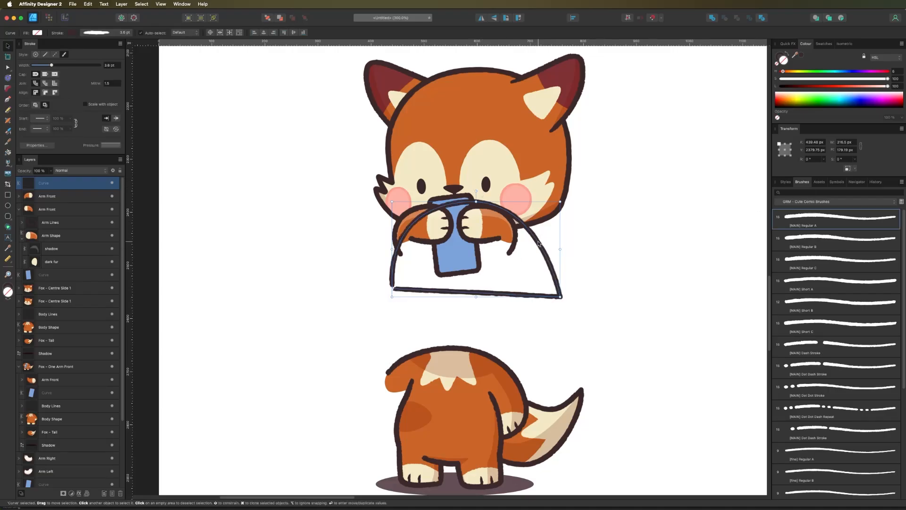
Step: Use the Colour Eyedropper to give the body shape the head's dark outline colour as stroke and its orange as fill
{"action": "key", "text": "i"}
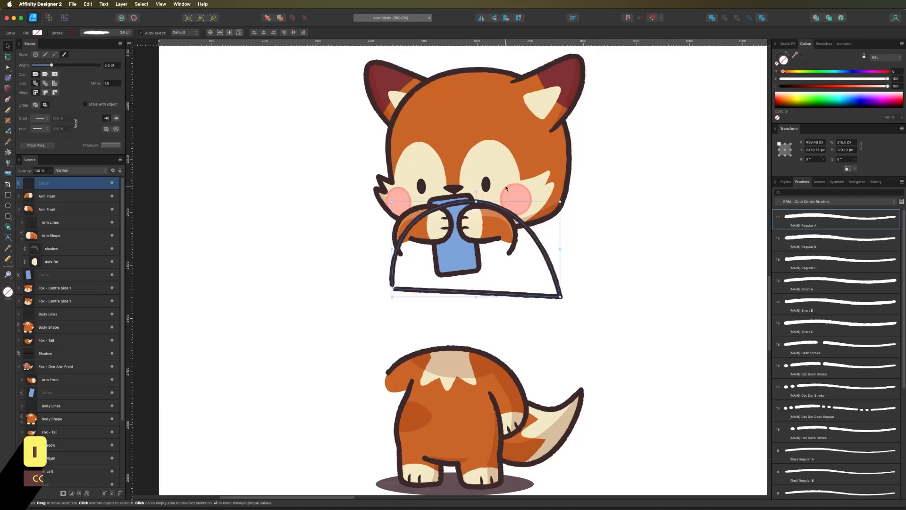
{"action": "left_click", "coordinate": [779, 57]}
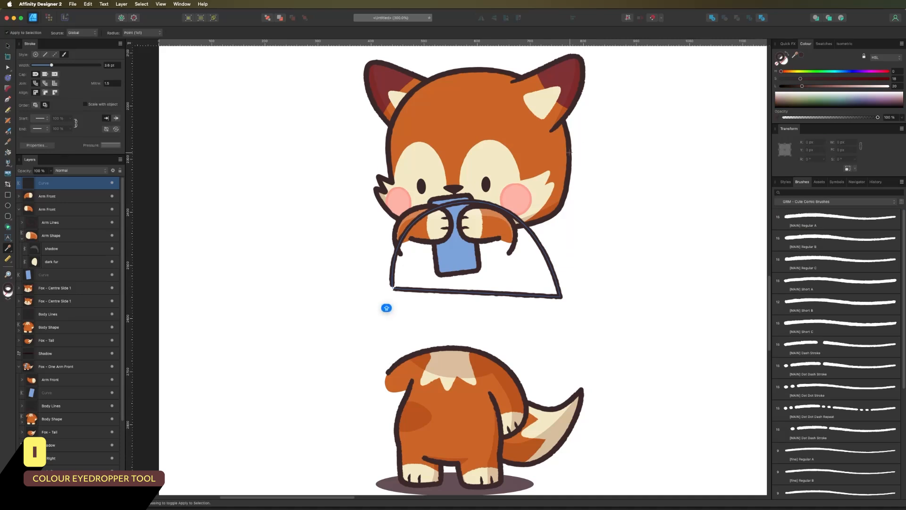
{"action": "key", "text": "x"}
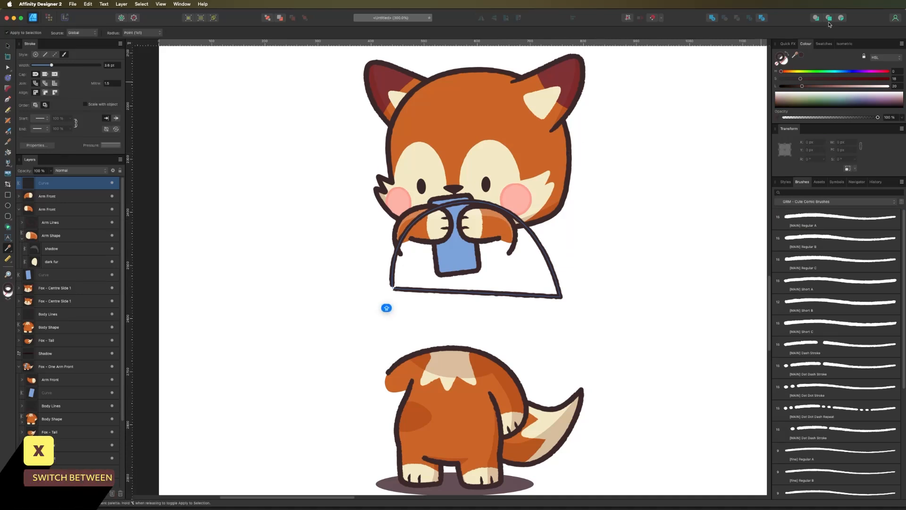
{"action": "key", "text": "x"}
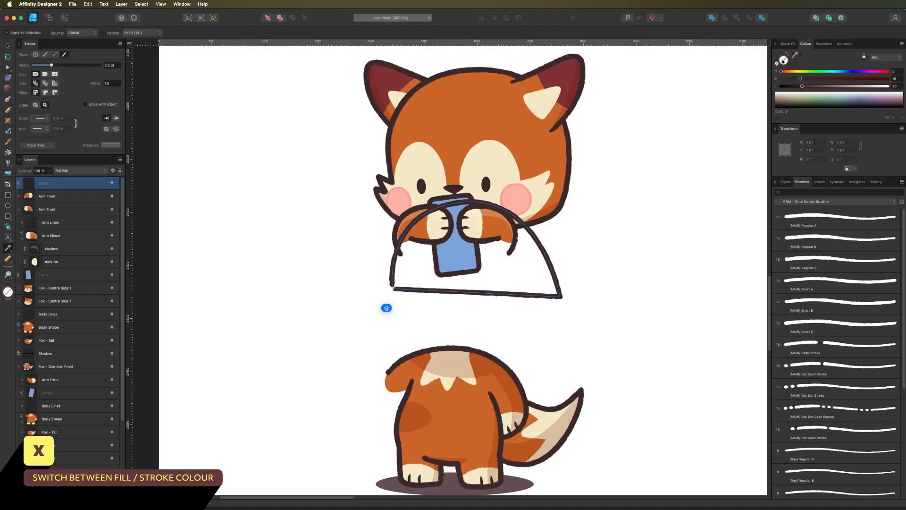
{"action": "left_click", "coordinate": [444, 121]}
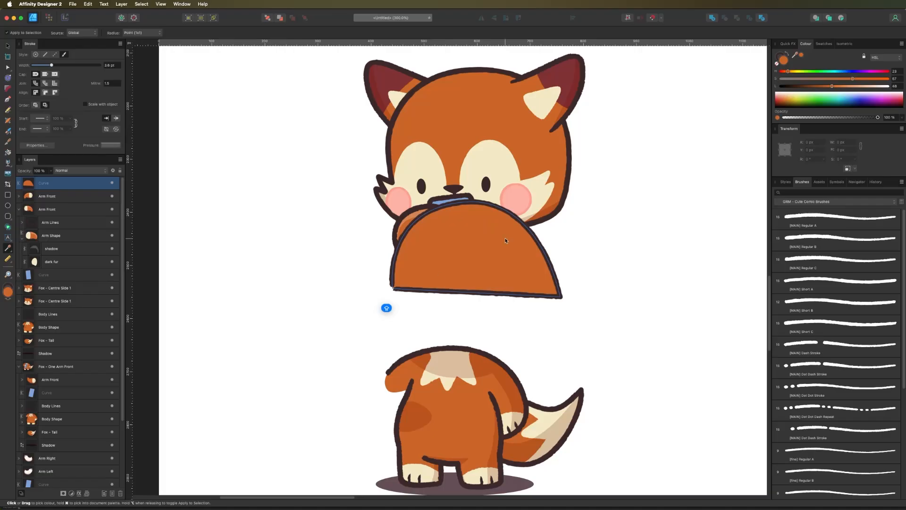
Step: Send the orange body curve down the layer order to sit directly below the front fox head, behind the arms and phone
{"action": "key", "text": "super+bracketleft"}
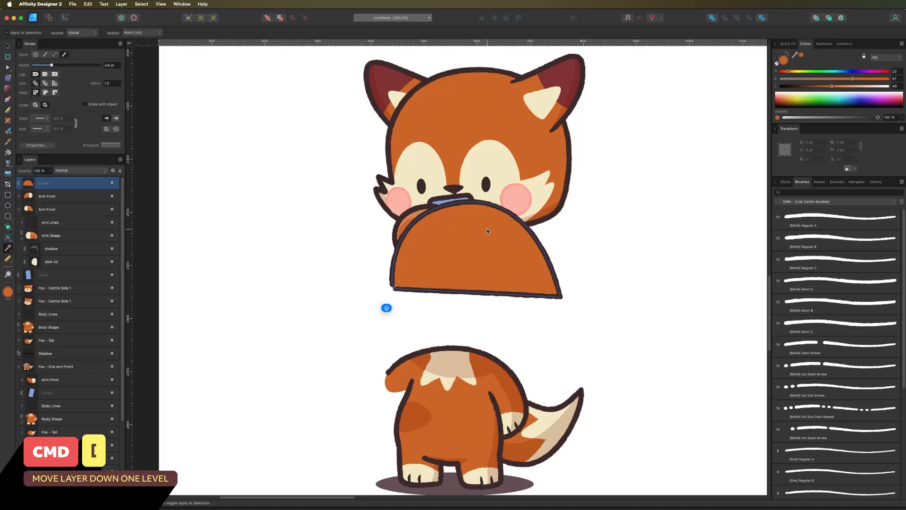
{"action": "key", "text": "super+bracketleft"}
{"action": "key", "text": "super+bracketleft"}
{"action": "key", "text": "super+bracketleft"}
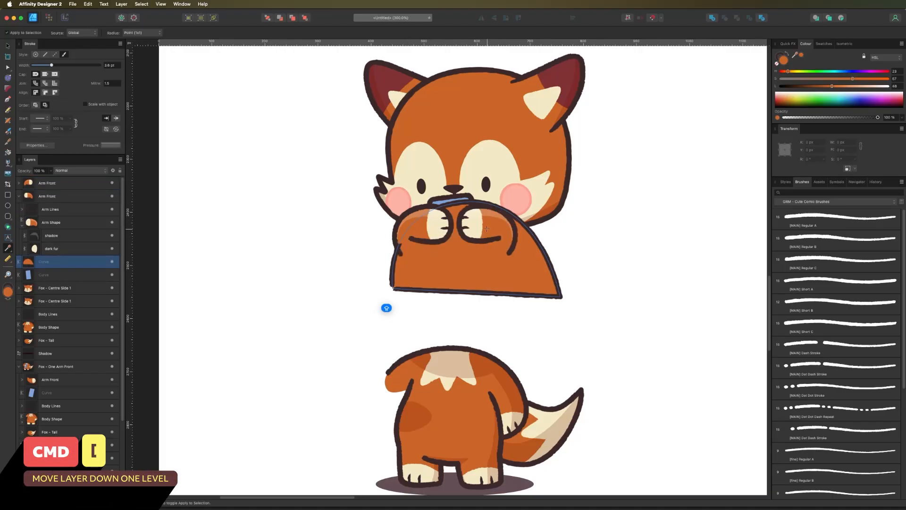
{"action": "key", "text": "super+bracketleft"}
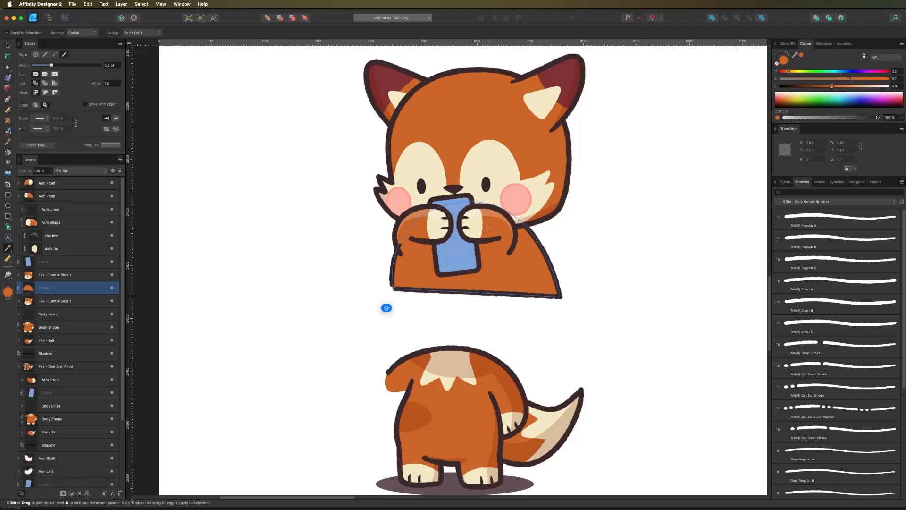
Step: Reshape the orange body with the Node tool, adjusting its lower corner under the cheek side and the curve of its shoulder
{"action": "key", "text": "a"}
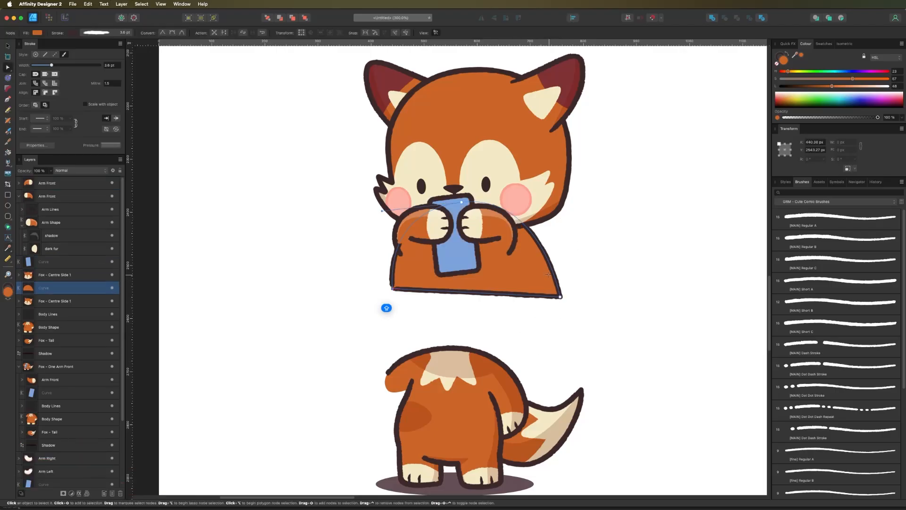
{"action": "left_click_drag", "start_coordinate": [560, 296], "coordinate": [563, 290]}
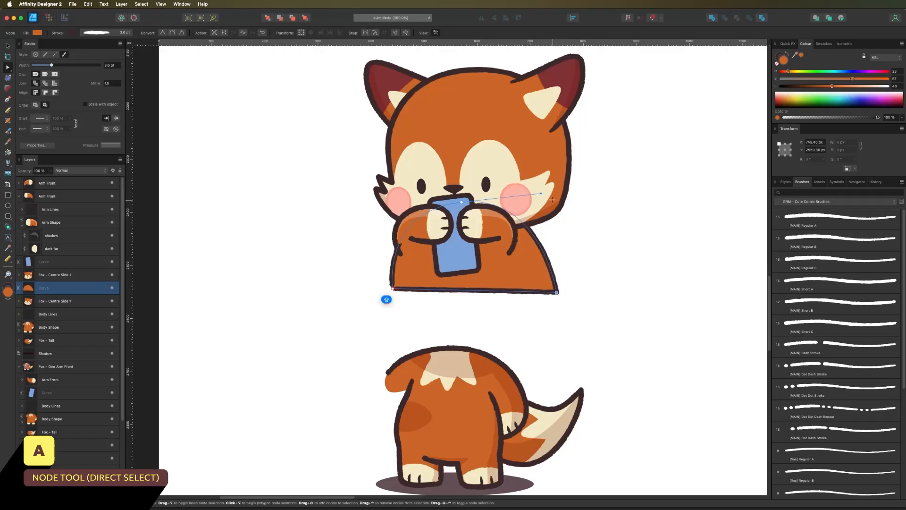
{"action": "left_click_drag", "start_coordinate": [539, 193], "coordinate": [549, 185]}
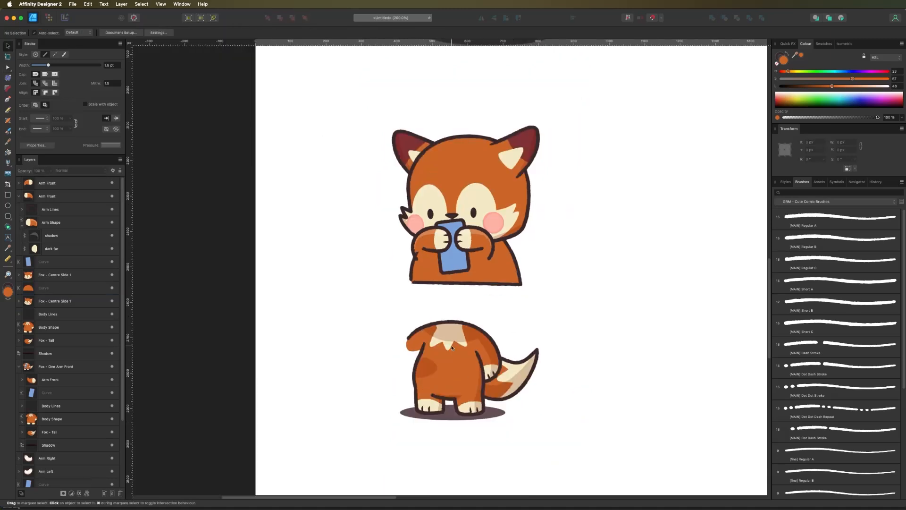
Step: Delete the leftover headless fox body with its tail and shadow below the close-up fox
{"action": "left_click_drag", "start_coordinate": [451, 348], "coordinate": [425, 425]}
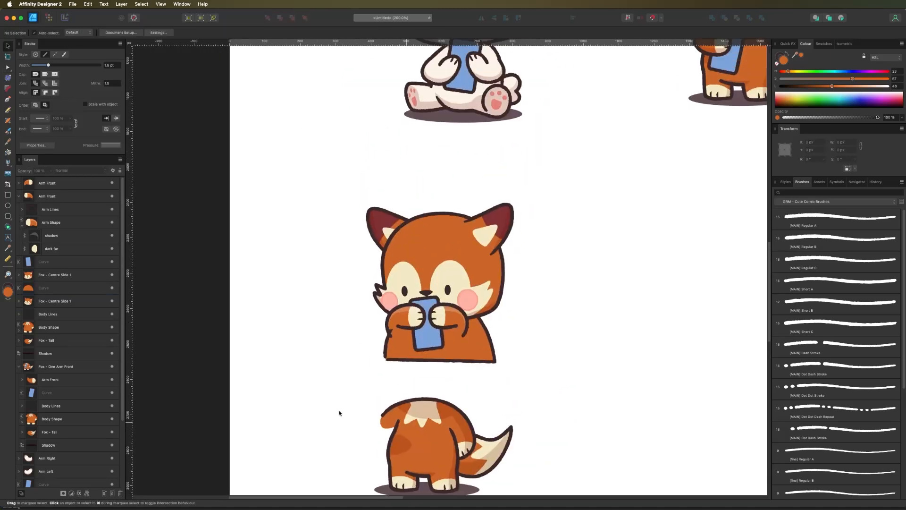
{"action": "key", "text": "super+minus"}
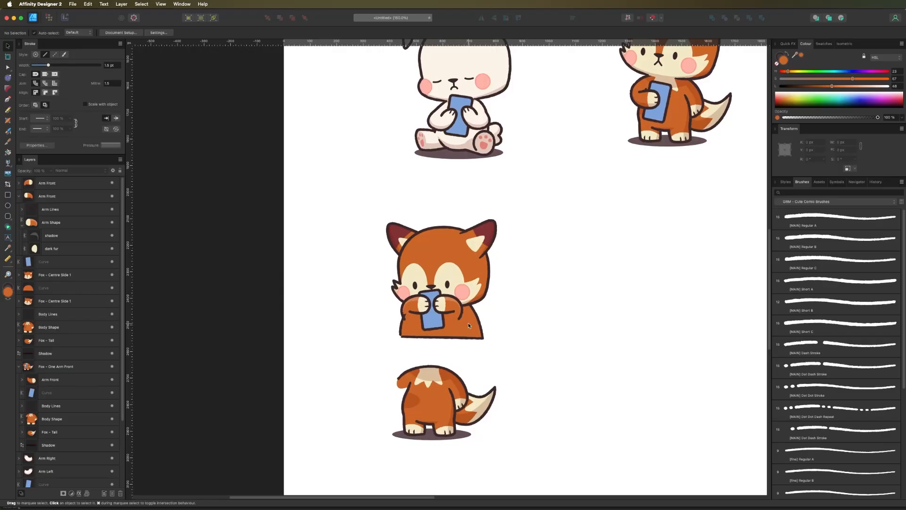
{"action": "left_click", "coordinate": [435, 233]}
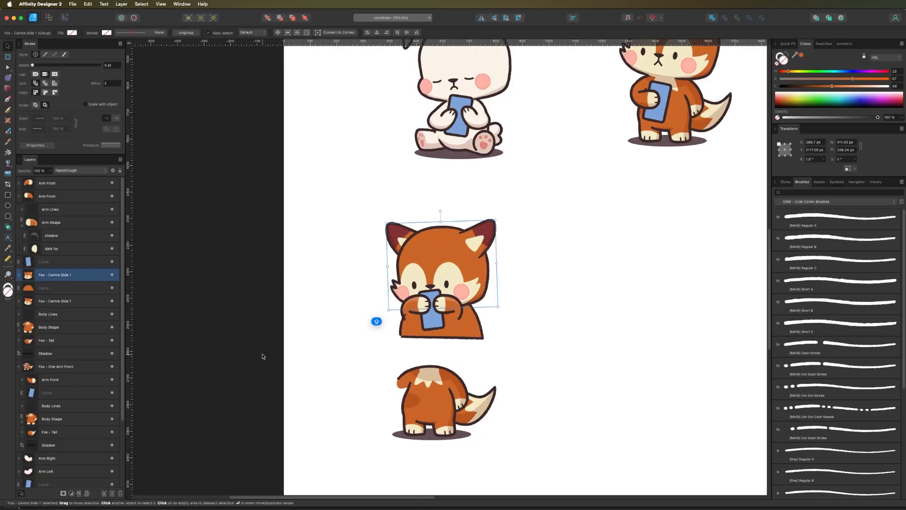
{"action": "left_click", "coordinate": [348, 363]}
{"action": "left_click_drag", "start_coordinate": [346, 368], "coordinate": [540, 458]}
{"action": "key", "text": "Delete"}
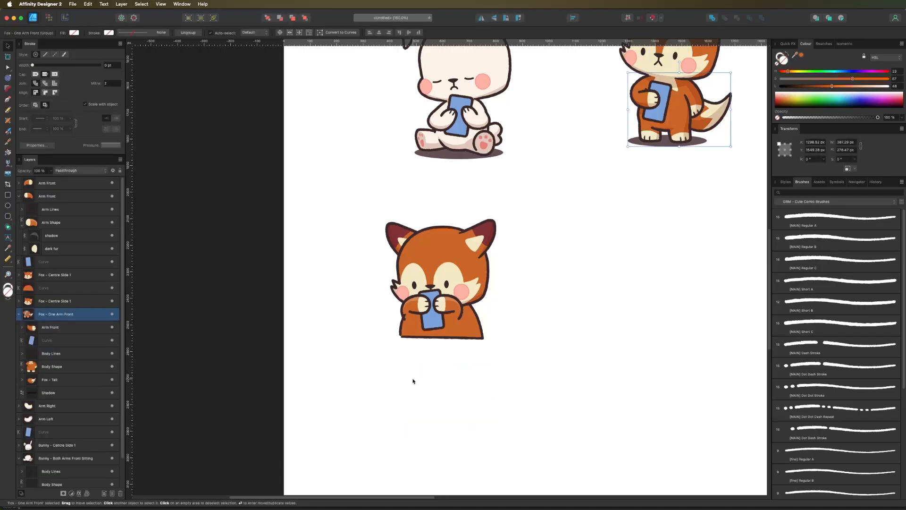
Step: Select all parts of the sitting sad bunny and drag out a copy beside the close-up fox, below the standing fox
{"action": "scroll", "coordinate": [377, 321], "scroll_direction": "up", "scroll_amount": 3}
{"action": "scroll", "coordinate": [378, 320], "scroll_direction": "right", "scroll_amount": 3}
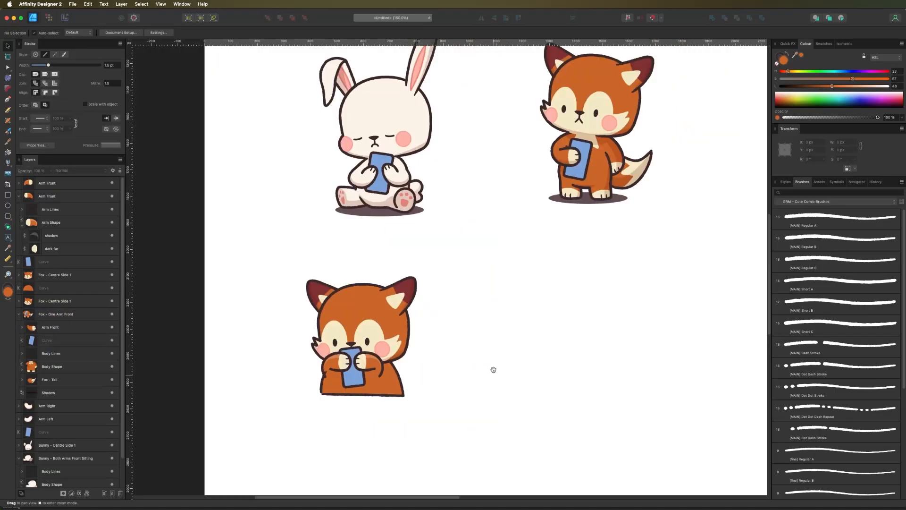
{"action": "scroll", "coordinate": [491, 368], "scroll_direction": "down", "scroll_amount": 2}
{"action": "scroll", "coordinate": [491, 368], "scroll_direction": "right", "scroll_amount": 1}
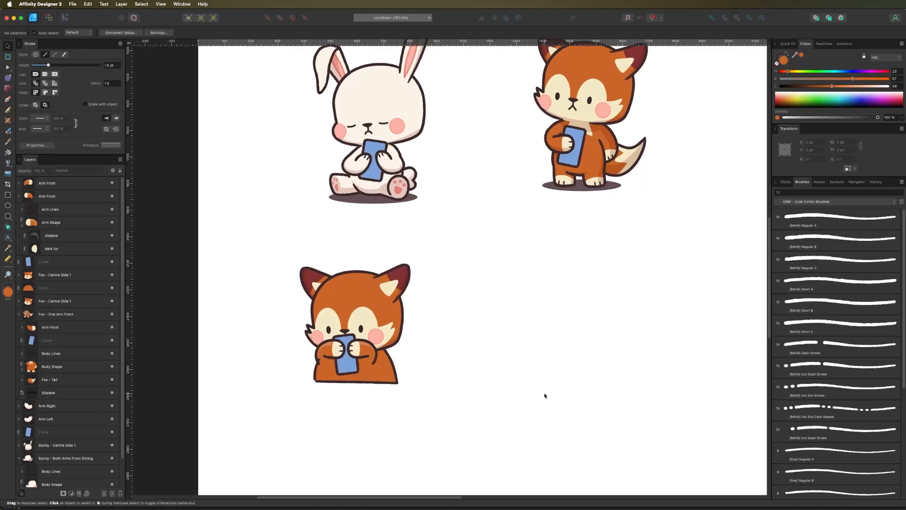
{"action": "scroll", "coordinate": [445, 217], "scroll_direction": "down", "scroll_amount": 1}
{"action": "scroll", "coordinate": [446, 217], "scroll_direction": "right", "scroll_amount": 1}
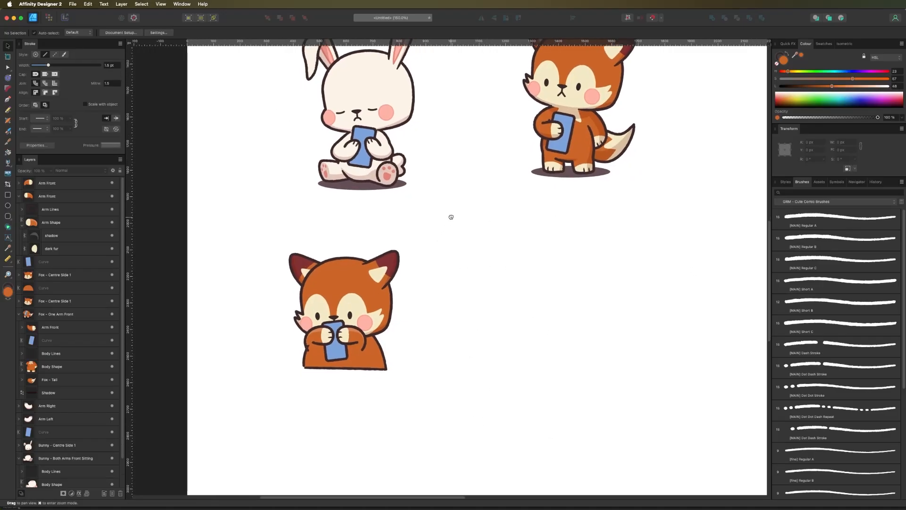
{"action": "scroll", "coordinate": [451, 219], "scroll_direction": "down", "scroll_amount": 3}
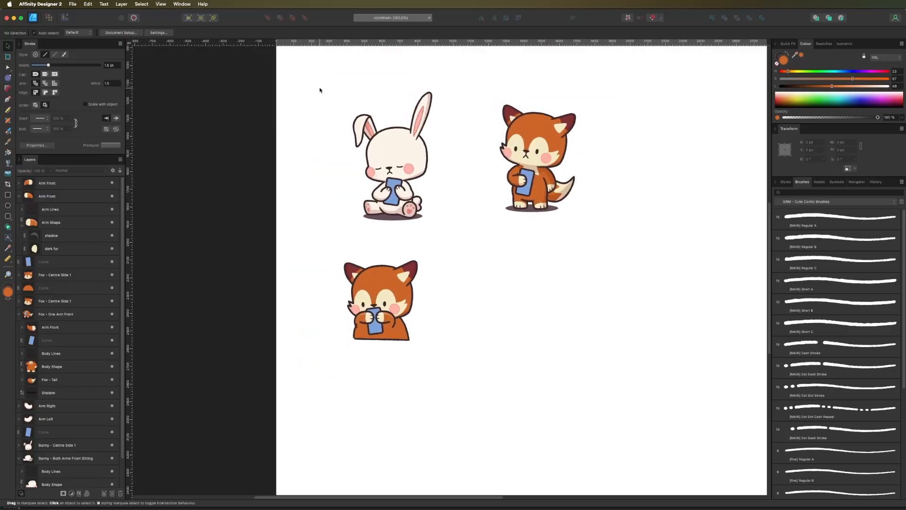
{"action": "left_click_drag", "start_coordinate": [320, 89], "coordinate": [439, 219]}
{"action": "left_click_drag", "start_coordinate": [383, 152], "coordinate": [503, 304]}
{"action": "key", "text": "super+equal"}
{"action": "key", "text": "super+equal"}
{"action": "left_click_drag", "start_coordinate": [403, 337], "coordinate": [353, 285]}
{"action": "key", "text": "m"}
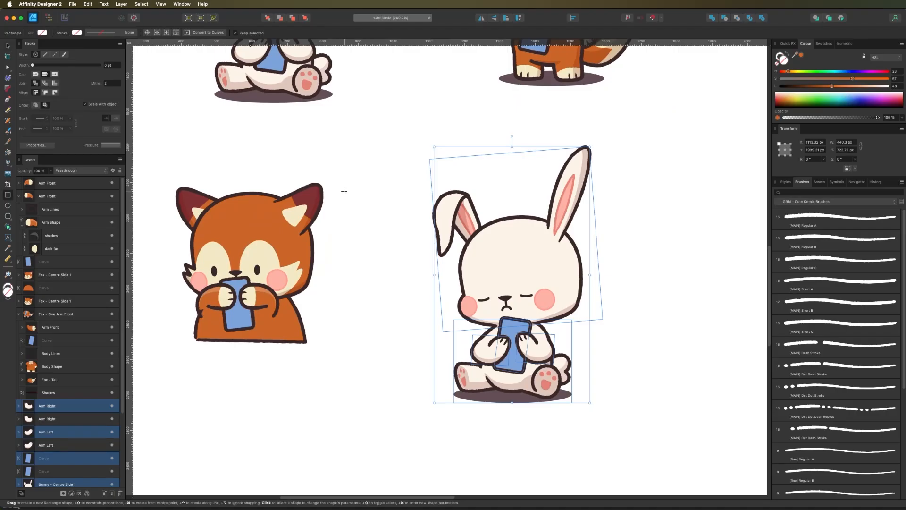
{"action": "left_click_drag", "start_coordinate": [393, 209], "coordinate": [612, 349]}
{"action": "key", "text": "v"}
{"action": "left_click_drag", "start_coordinate": [465, 287], "coordinate": [503, 326]}
{"action": "key", "text": "slash"}
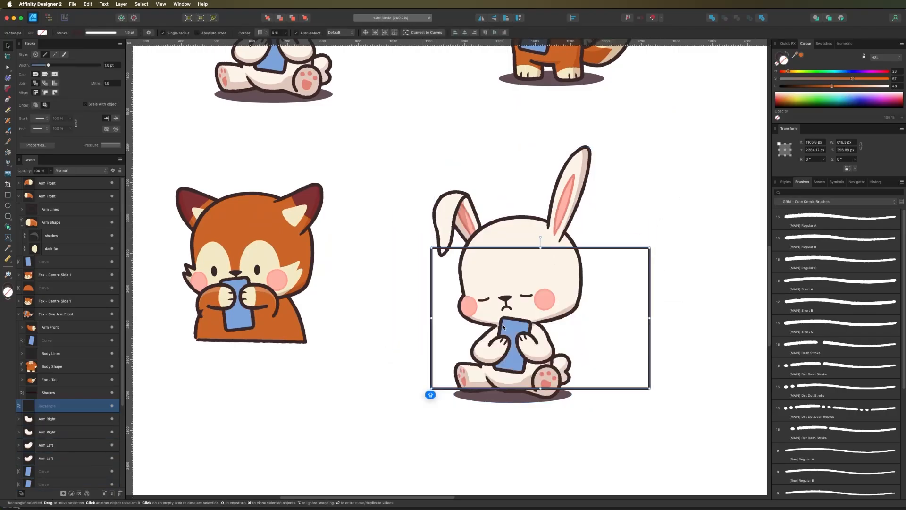
{"action": "left_click_drag", "start_coordinate": [570, 255], "coordinate": [601, 271]}
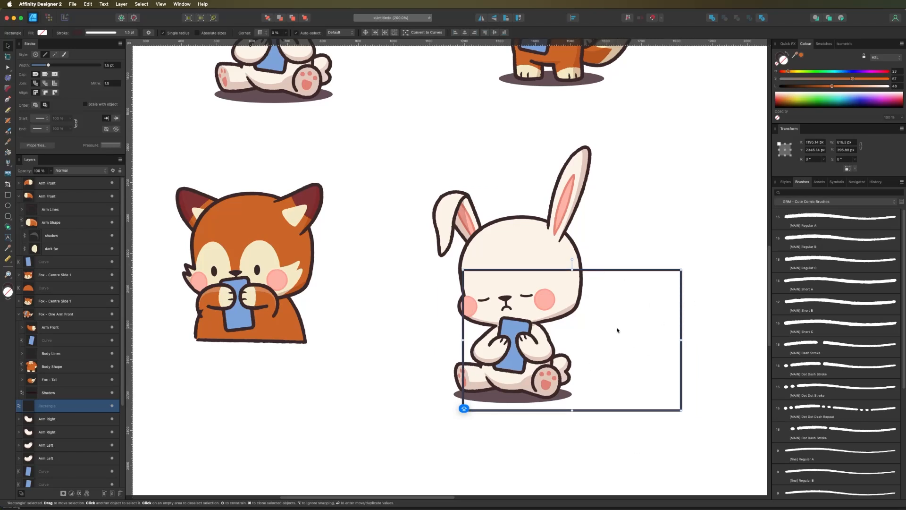
{"action": "key", "text": "Delete"}
Step: Open the Universal Expressions category of the Cute Comic Creator assets
{"action": "scroll", "coordinate": [438, 294], "scroll_direction": "down", "scroll_amount": 3}
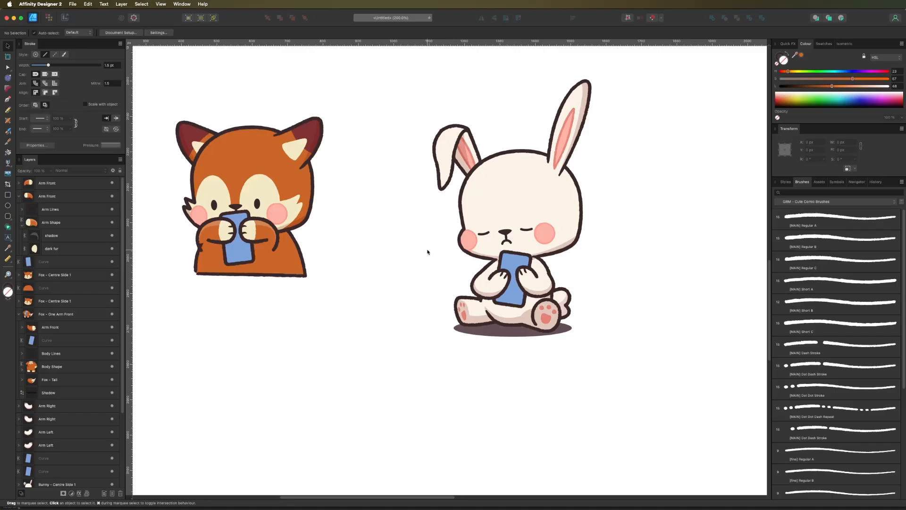
{"action": "scroll", "coordinate": [428, 266], "scroll_direction": "up", "scroll_amount": 1}
{"action": "scroll", "coordinate": [429, 266], "scroll_direction": "right", "scroll_amount": 1}
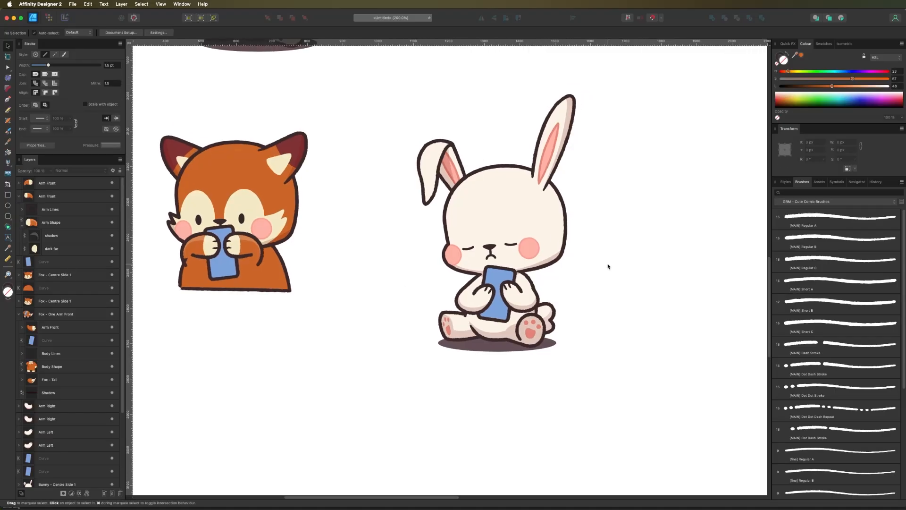
{"action": "left_click", "coordinate": [819, 182]}
{"action": "scroll", "coordinate": [812, 266], "scroll_direction": "up", "scroll_amount": 4}
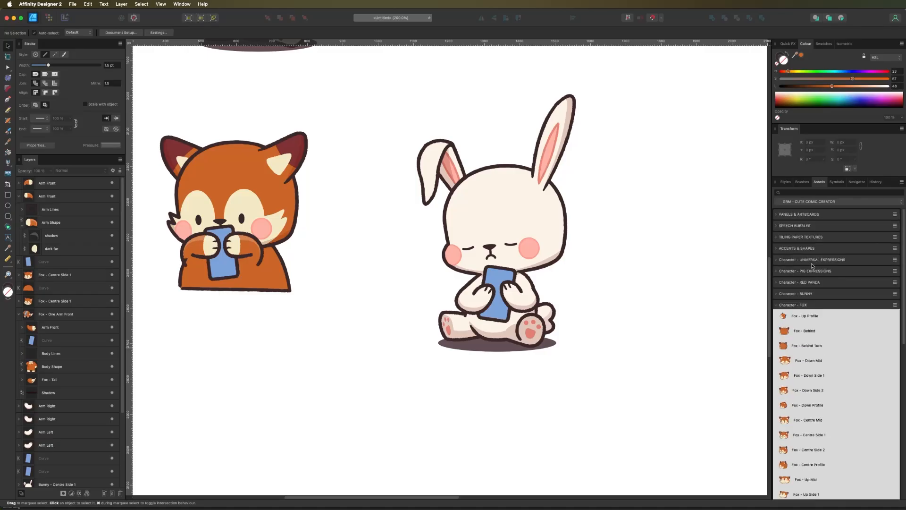
{"action": "left_click", "coordinate": [797, 260]}
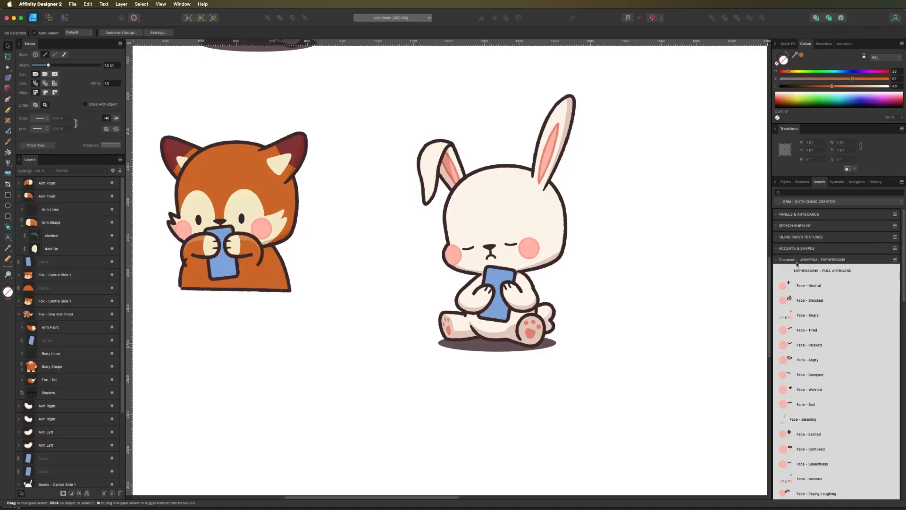
{"action": "scroll", "coordinate": [811, 283], "scroll_direction": "down", "scroll_amount": 3}
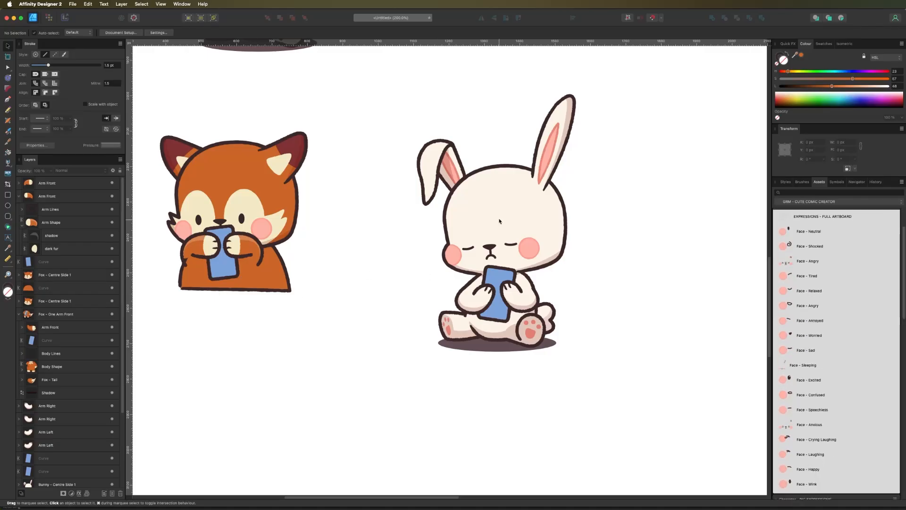
Step: Select the Face - Sad group inside the lower bunny's head and add the Face - Worried expression above it in the same head
{"action": "left_click", "coordinate": [530, 251]}
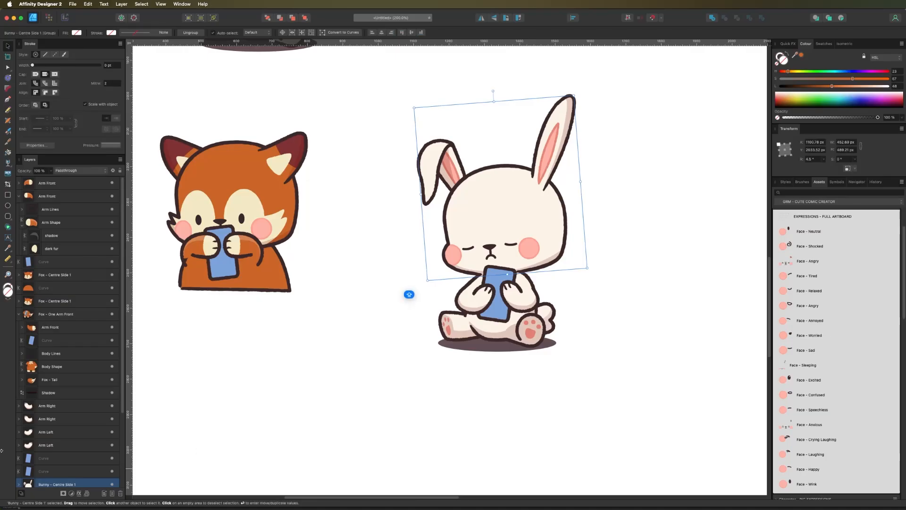
{"action": "double_click", "coordinate": [527, 245]}
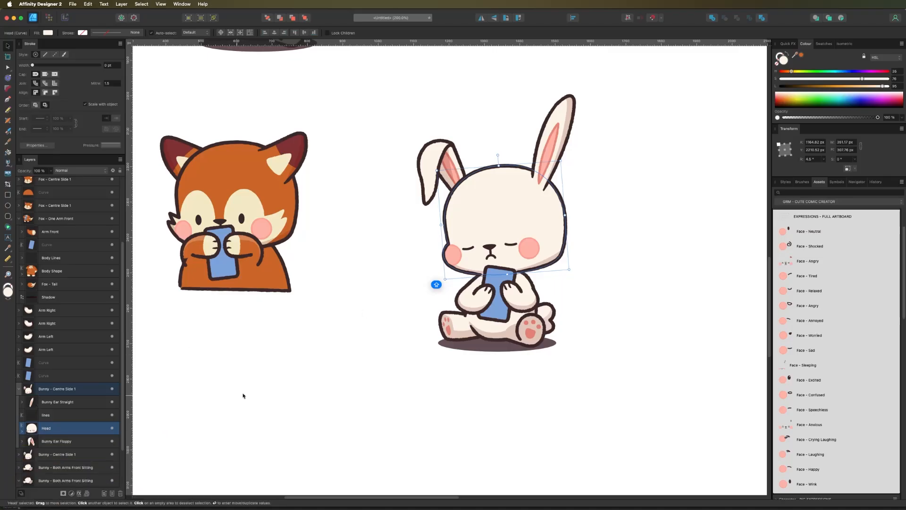
{"action": "double_click", "coordinate": [529, 250]}
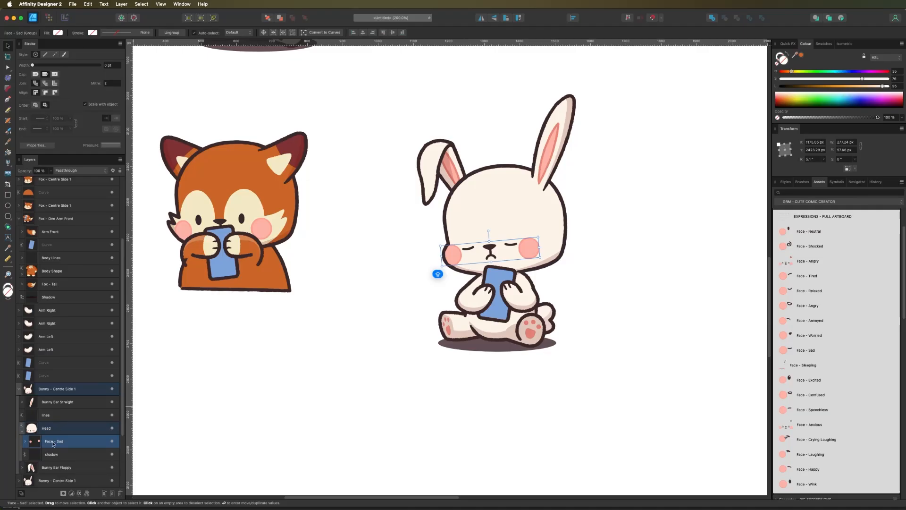
{"action": "scroll", "coordinate": [417, 325], "scroll_direction": "down", "scroll_amount": 2}
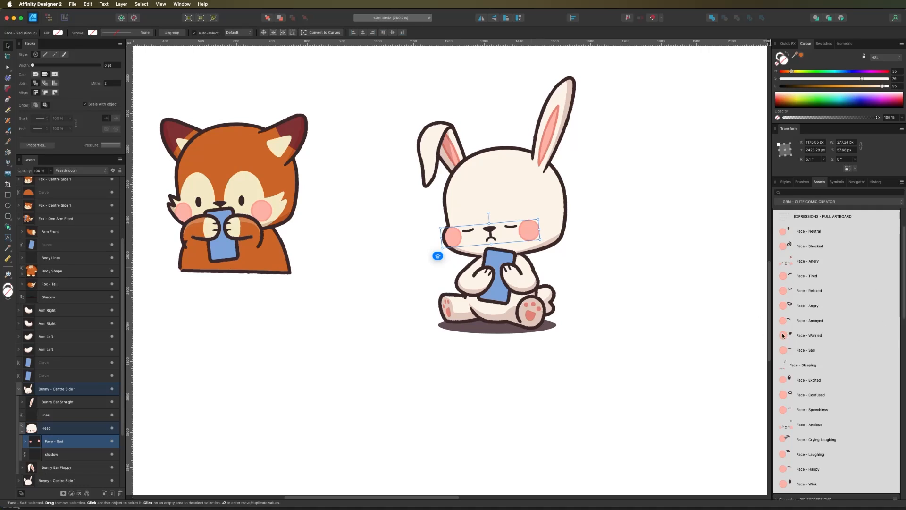
{"action": "left_click_drag", "start_coordinate": [784, 348], "coordinate": [512, 207]}
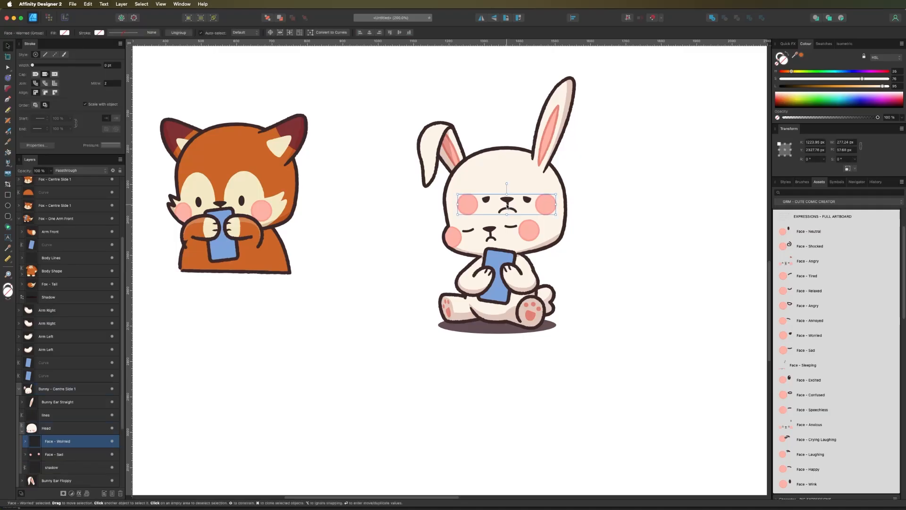
Step: Fit the worried face over the lower bunny's old expression and delete the Face - Sad layer
{"action": "left_click_drag", "start_coordinate": [471, 206], "coordinate": [490, 214]}
{"action": "left_click", "coordinate": [57, 454]}
{"action": "key", "text": "Delete"}
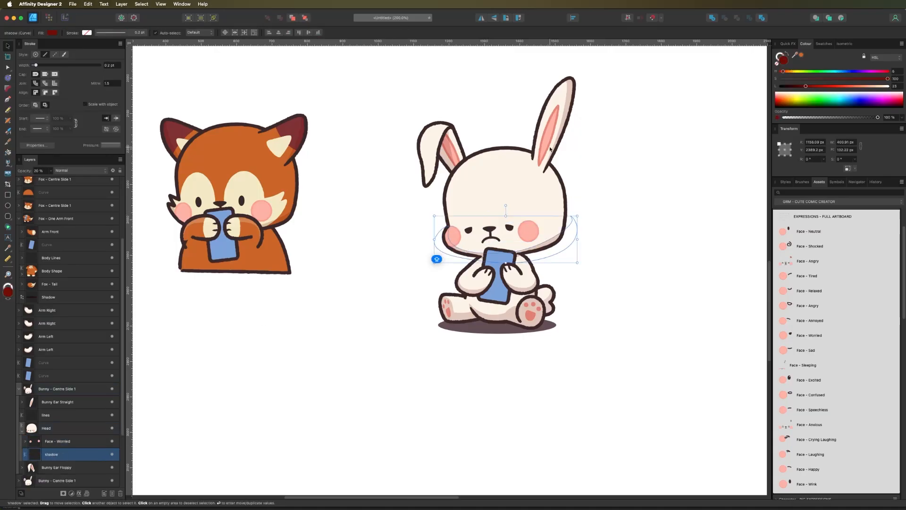
{"action": "left_click", "coordinate": [407, 231]}
Step: Tilt the lower bunny's head clockwise to about -4°, reposition it on the body, and turn the phone clockwise between its paws
{"action": "left_click", "coordinate": [499, 255]}
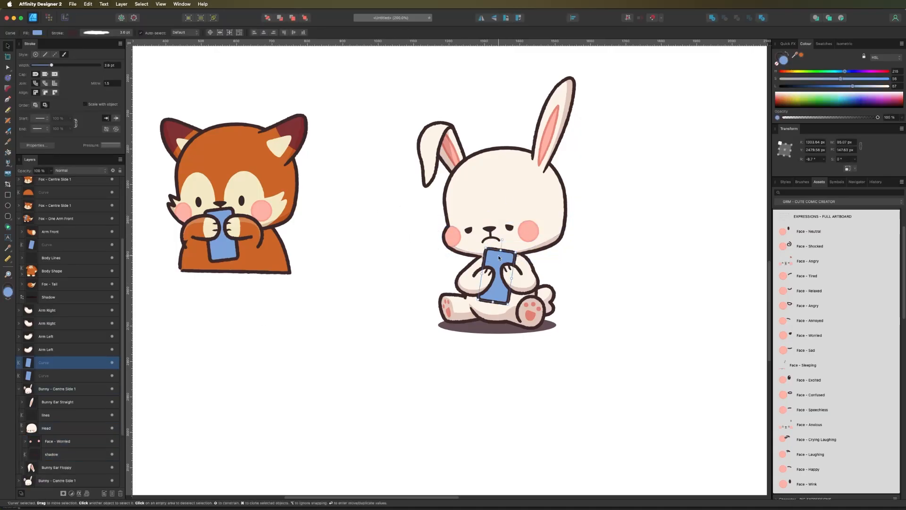
{"action": "left_click", "coordinate": [482, 174]}
{"action": "left_click_drag", "start_coordinate": [494, 74], "coordinate": [513, 74]}
{"action": "left_click_drag", "start_coordinate": [506, 196], "coordinate": [525, 199]}
{"action": "left_click_drag", "start_coordinate": [532, 77], "coordinate": [527, 77]}
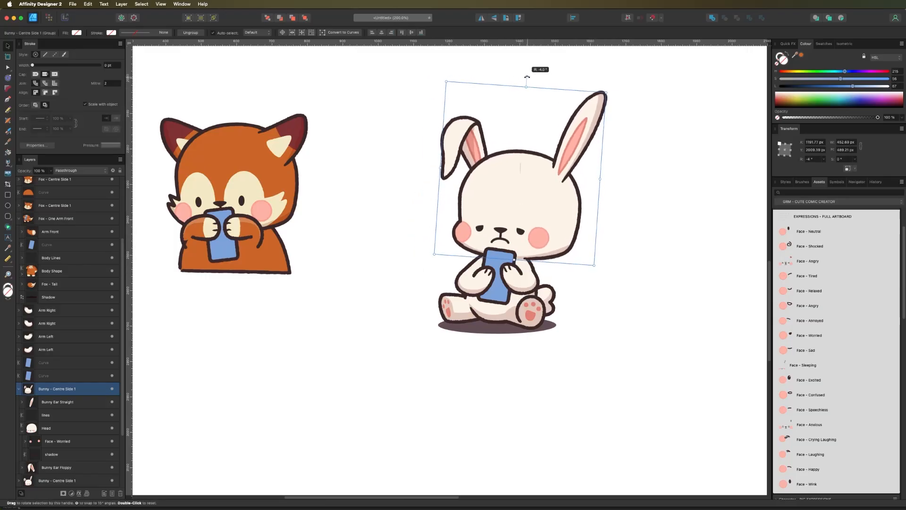
{"action": "left_click_drag", "start_coordinate": [498, 198], "coordinate": [493, 197]}
{"action": "mouse_move", "coordinate": [500, 259]}
{"action": "left_mouse_down"}
{"action": "mouse_move", "coordinate": [516, 235]}
{"action": "mouse_move", "coordinate": [506, 257]}
{"action": "left_mouse_up"}
{"action": "left_click", "coordinate": [400, 317]}
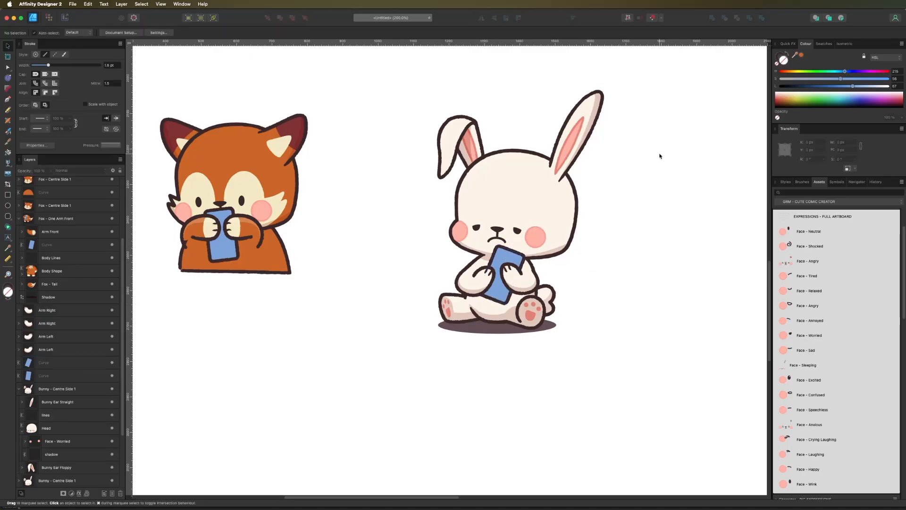
Step: Select all parts of the worried bunny and move it slightly upward beneath the standing fox
{"action": "scroll", "coordinate": [397, 250], "scroll_direction": "down", "scroll_amount": 2}
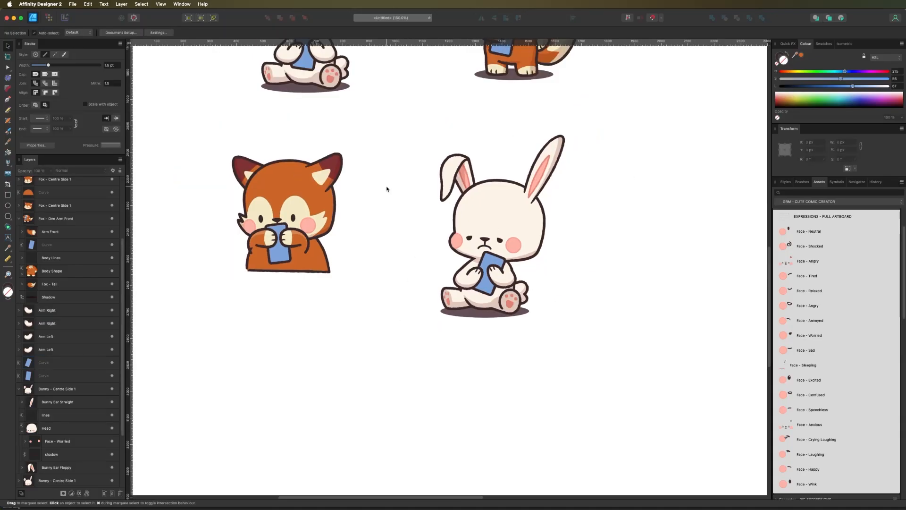
{"action": "left_click_drag", "start_coordinate": [417, 128], "coordinate": [575, 330]}
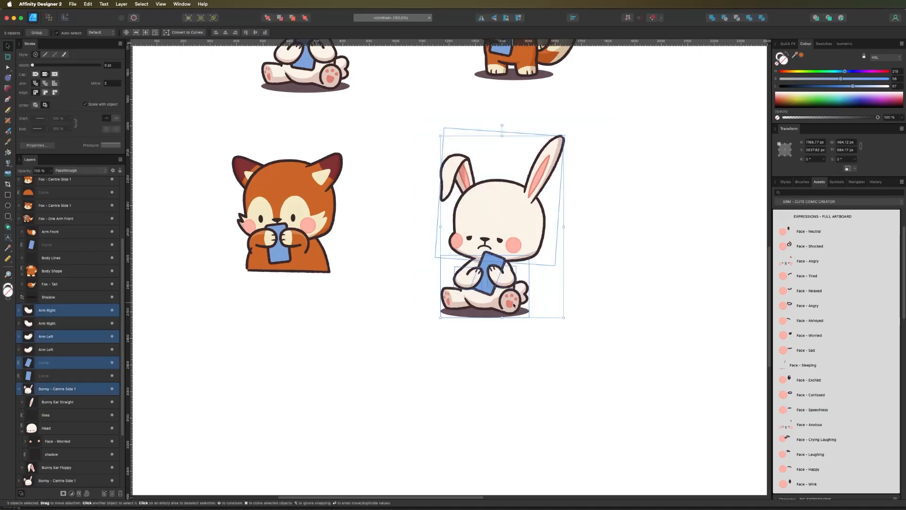
{"action": "left_click_drag", "start_coordinate": [493, 224], "coordinate": [498, 213]}
{"action": "left_click", "coordinate": [471, 409]}
Step: Copy the standing fox's head and body straight down to the free space below the worried bunny, and nudge the copy slightly upward
{"action": "key", "text": "super+minus"}
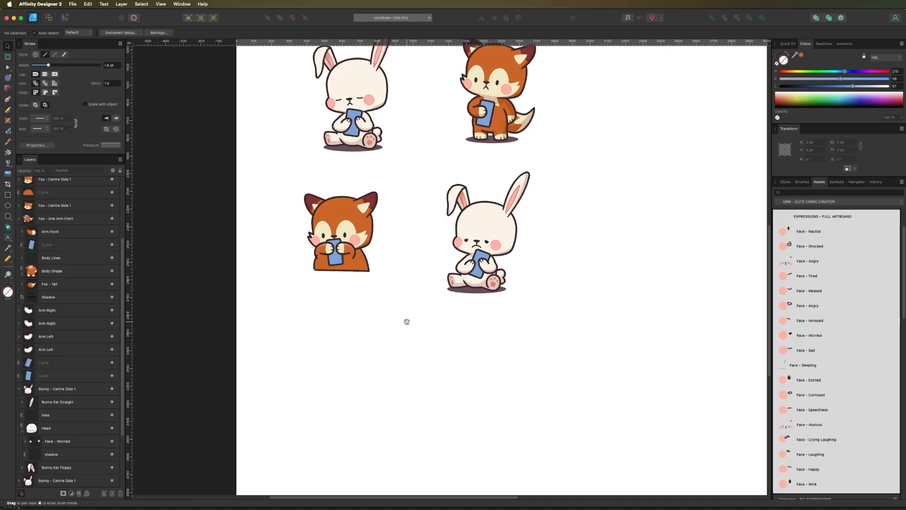
{"action": "scroll", "coordinate": [406, 320], "scroll_direction": "left", "scroll_amount": 3}
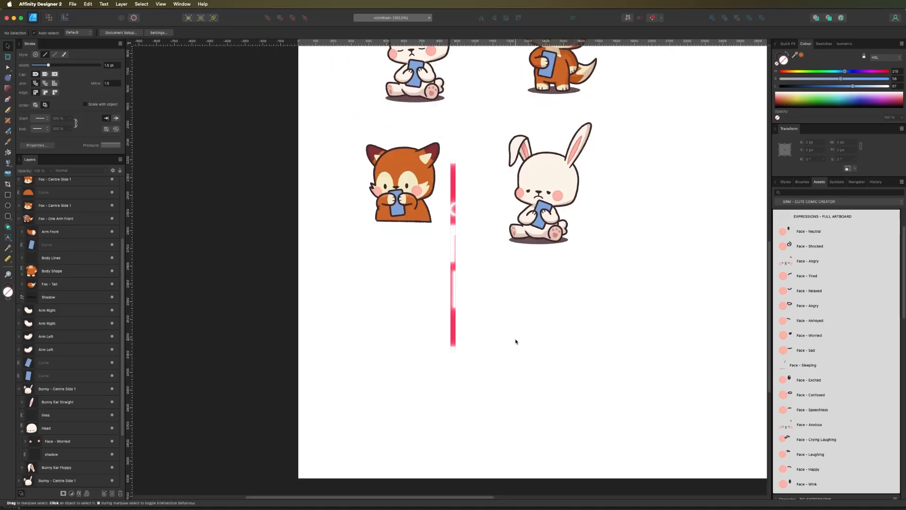
{"action": "scroll", "coordinate": [518, 102], "scroll_direction": "up", "scroll_amount": 3}
{"action": "left_click_drag", "start_coordinate": [518, 102], "coordinate": [669, 239]}
{"action": "scroll", "coordinate": [519, 265], "scroll_direction": "down", "scroll_amount": 3}
{"action": "scroll", "coordinate": [519, 265], "scroll_direction": "right", "scroll_amount": 2}
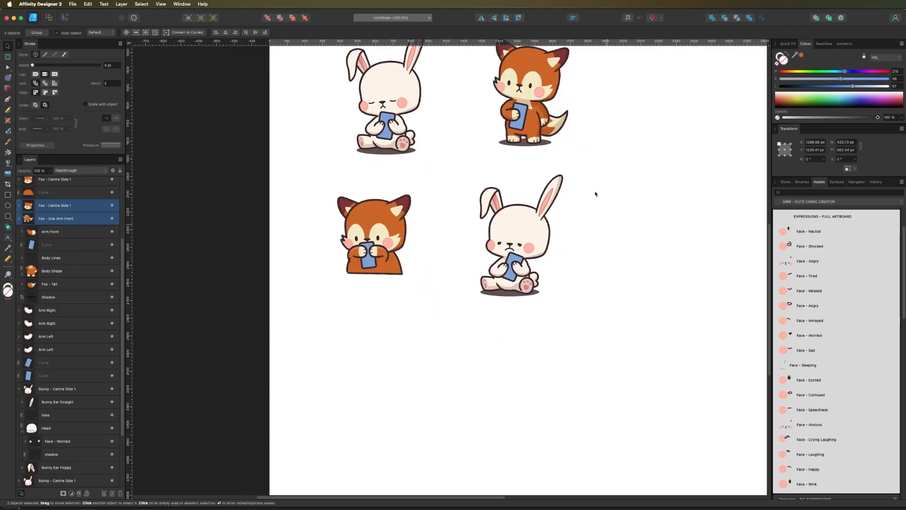
{"action": "left_click_drag", "start_coordinate": [549, 80], "coordinate": [548, 404]}
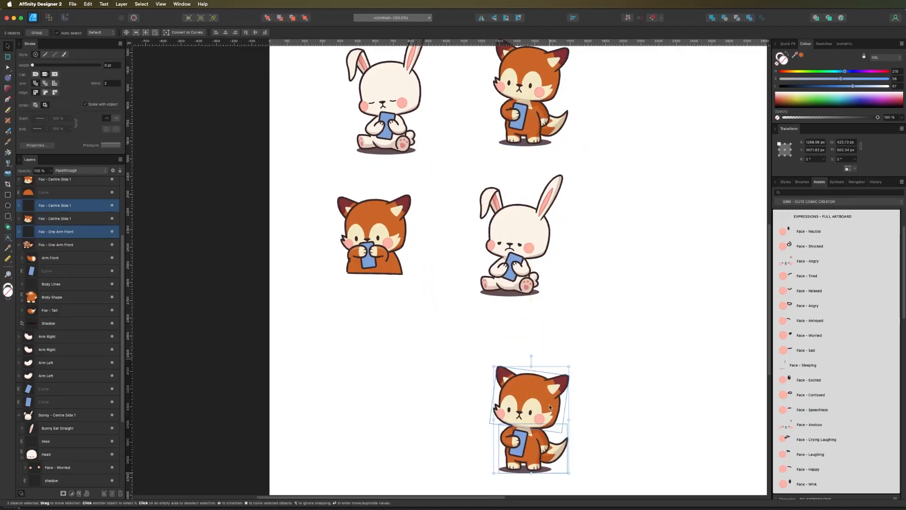
{"action": "left_click_drag", "start_coordinate": [412, 423], "coordinate": [403, 361]}
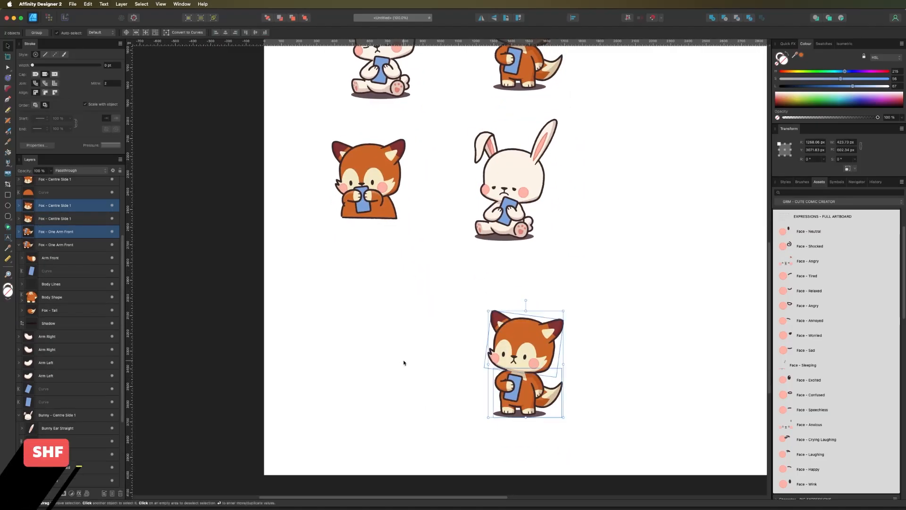
{"action": "mouse_move", "coordinate": [518, 335]}
{"action": "left_mouse_down"}
{"action": "mouse_move", "coordinate": [541, 353]}
{"action": "mouse_move", "coordinate": [517, 321]}
{"action": "left_mouse_up"}
{"action": "left_click", "coordinate": [404, 338]}
Step: Rotate the copied fox's head counterclockwise to about 3° and shift it slightly to sit on the body
{"action": "key", "text": "super+equal"}
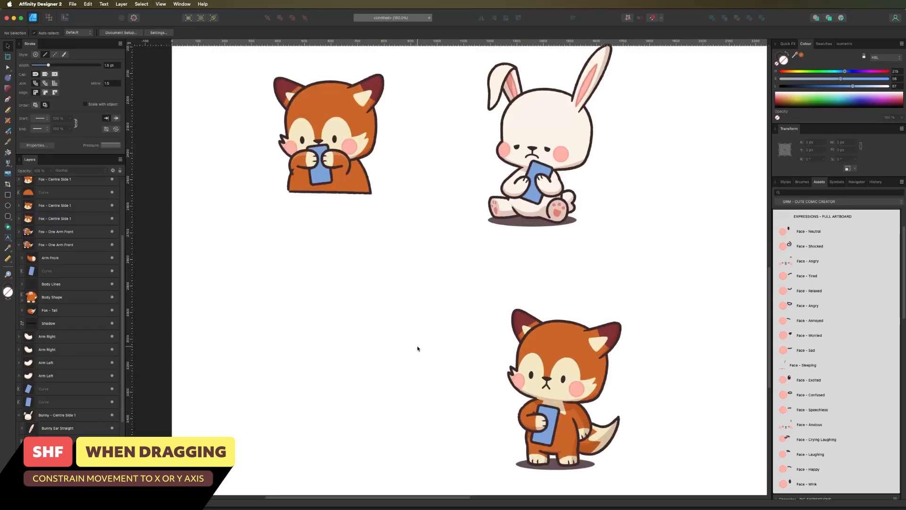
{"action": "left_click", "coordinate": [583, 367]}
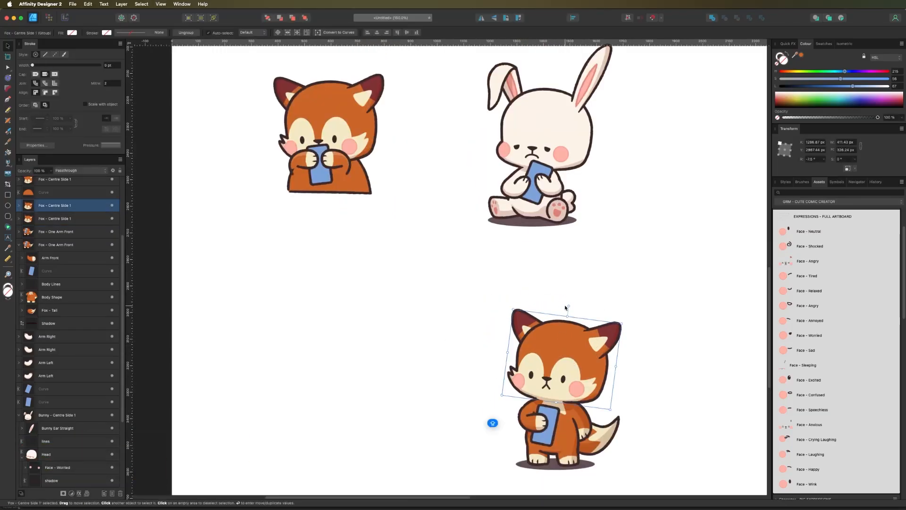
{"action": "left_click_drag", "start_coordinate": [565, 307], "coordinate": [557, 305]}
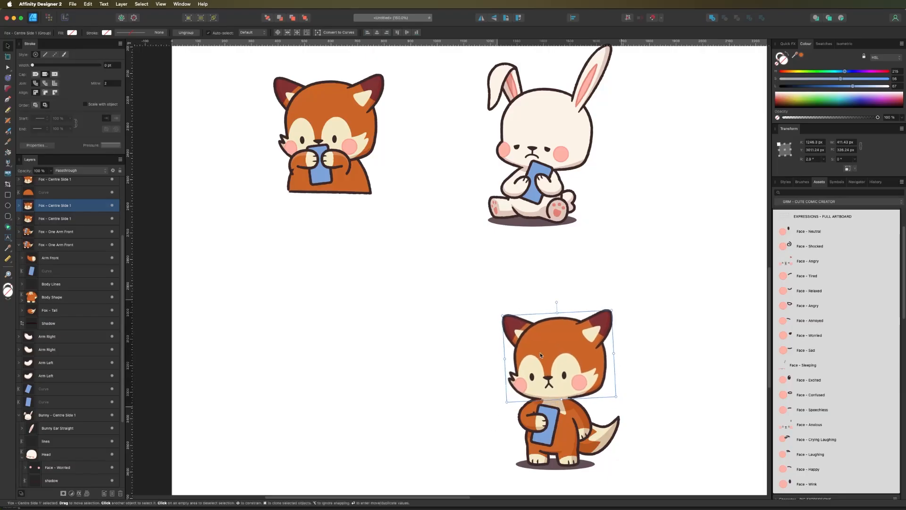
{"action": "left_click_drag", "start_coordinate": [541, 354], "coordinate": [538, 355]}
{"action": "left_click", "coordinate": [417, 401]}
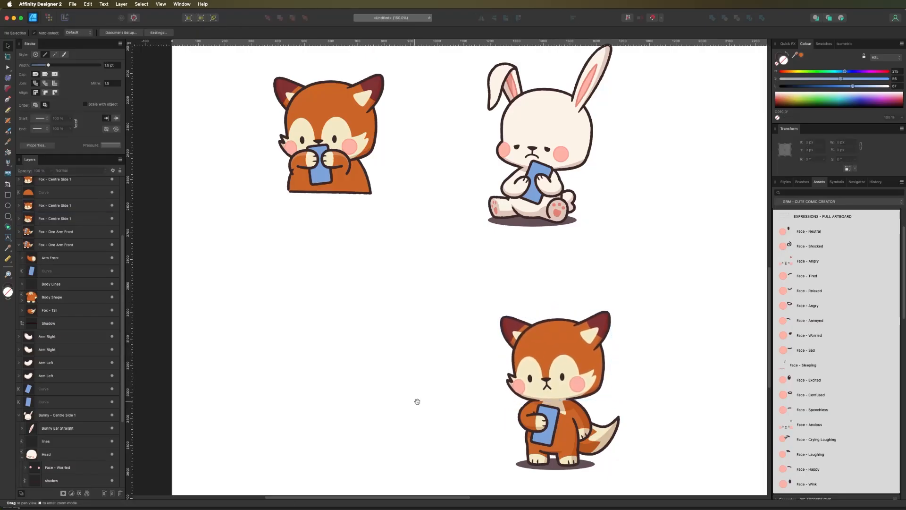
Step: Select the Face - Neutral group inside the copied fox's head and place the Face - Wink expression above it
{"action": "left_click_drag", "start_coordinate": [417, 402], "coordinate": [383, 296]}
{"action": "left_click", "coordinate": [547, 278]}
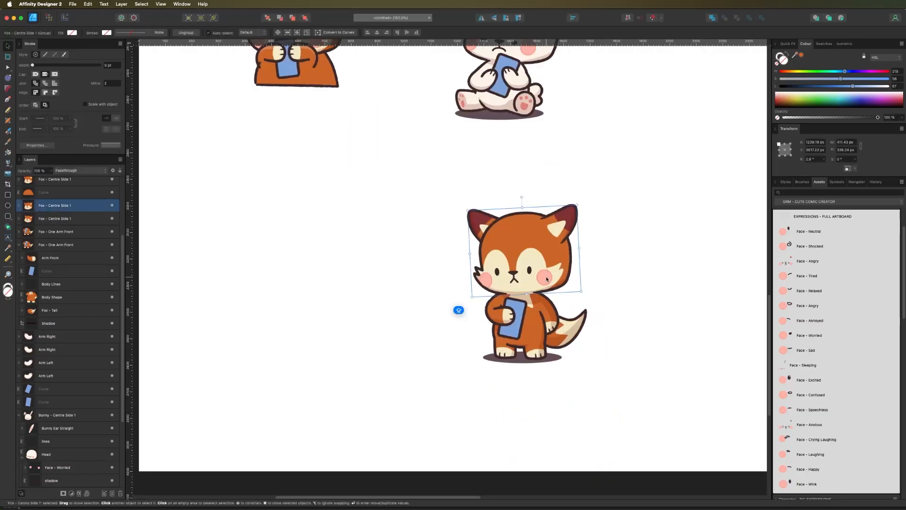
{"action": "double_click", "coordinate": [546, 279]}
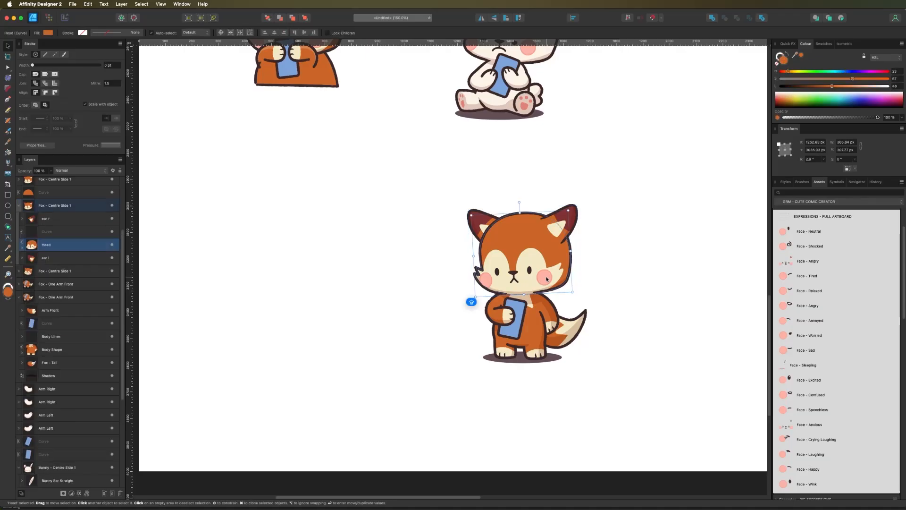
{"action": "double_click", "coordinate": [547, 279]}
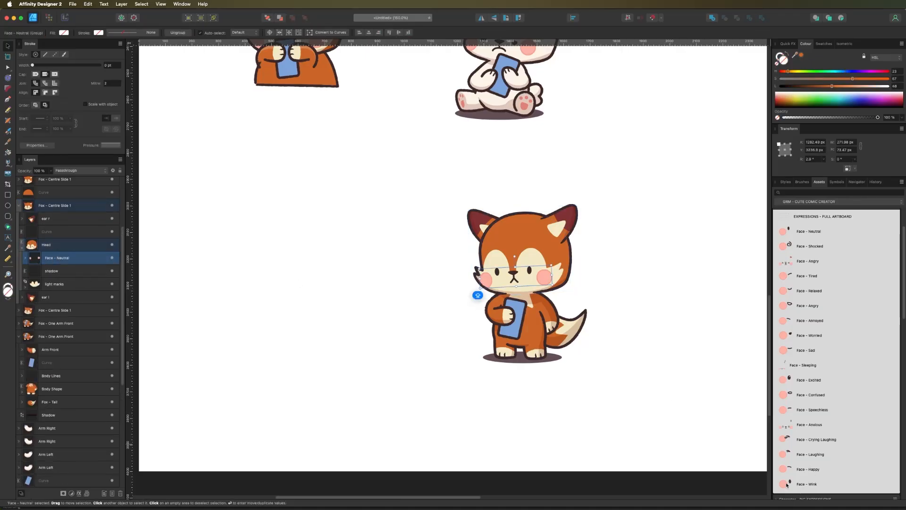
{"action": "left_click_drag", "start_coordinate": [786, 484], "coordinate": [546, 289]}
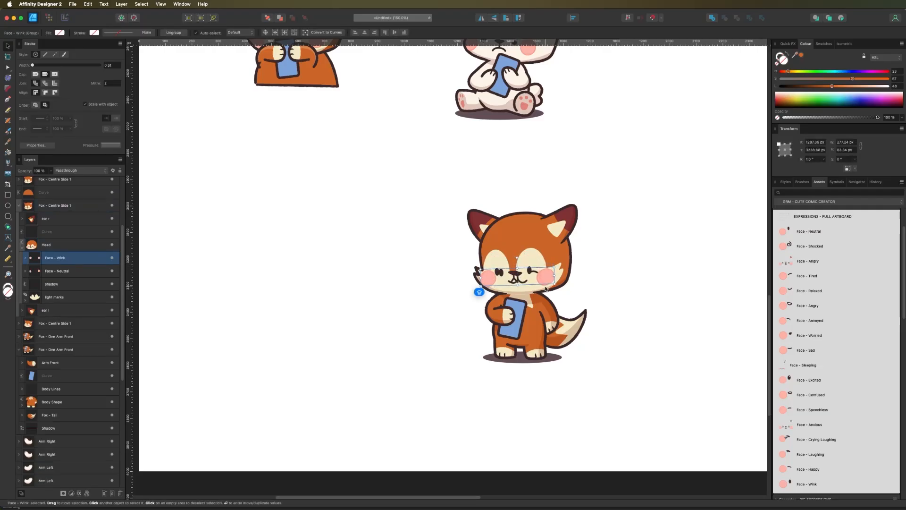
Step: Delete the Face - Neutral layer from the copied fox's head and select the Face - Wink group
{"action": "left_click", "coordinate": [47, 270]}
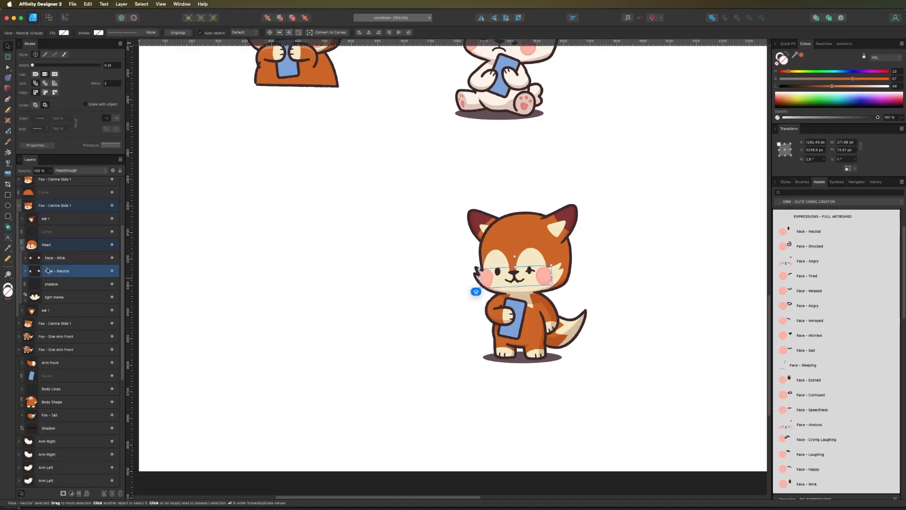
{"action": "key", "text": "Delete"}
{"action": "key", "text": "super+equal"}
{"action": "key", "text": "super+equal"}
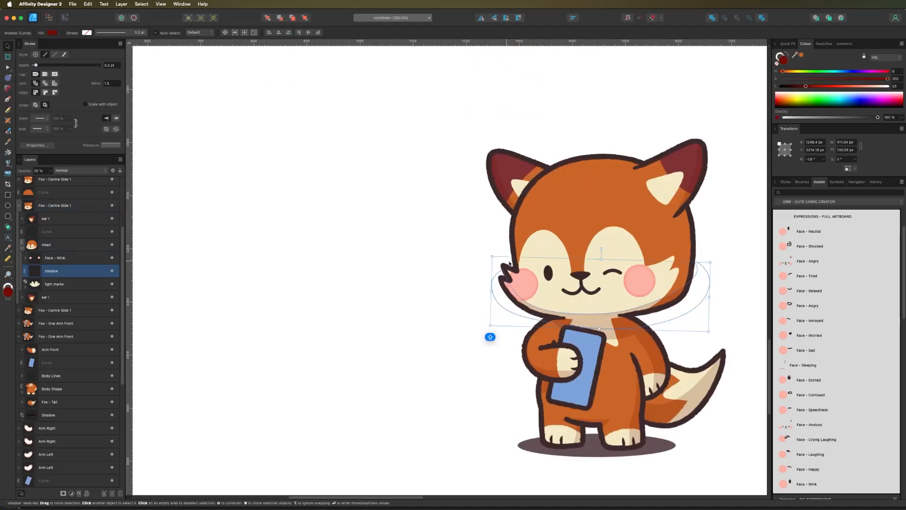
{"action": "left_click", "coordinate": [54, 260]}
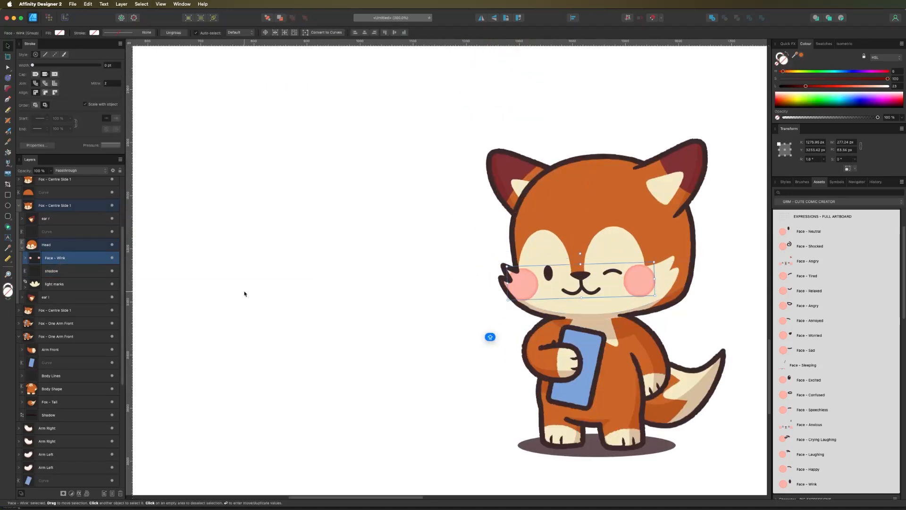
Step: Nudge the copied fox's Face - Wink expression slightly up and toward the left cheek, and clear the selection
{"action": "left_click_drag", "start_coordinate": [642, 281], "coordinate": [639, 280]}
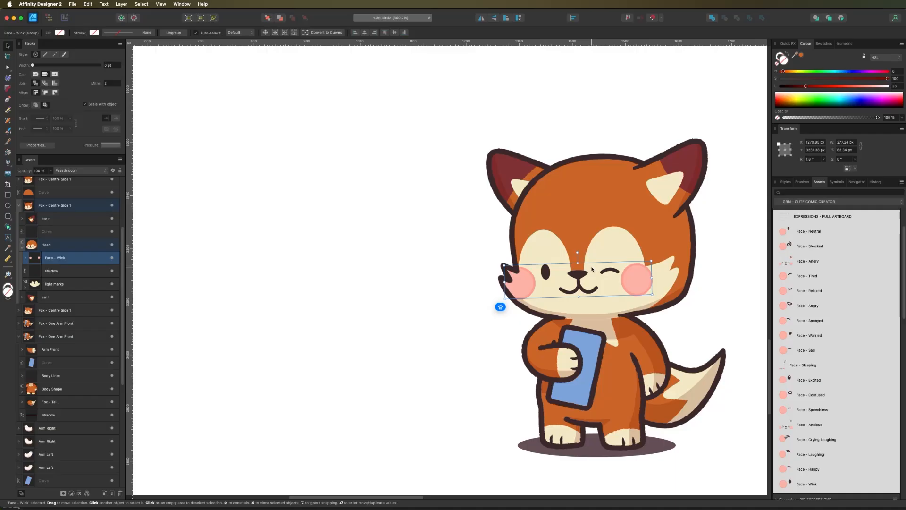
{"action": "key", "text": "super+1"}
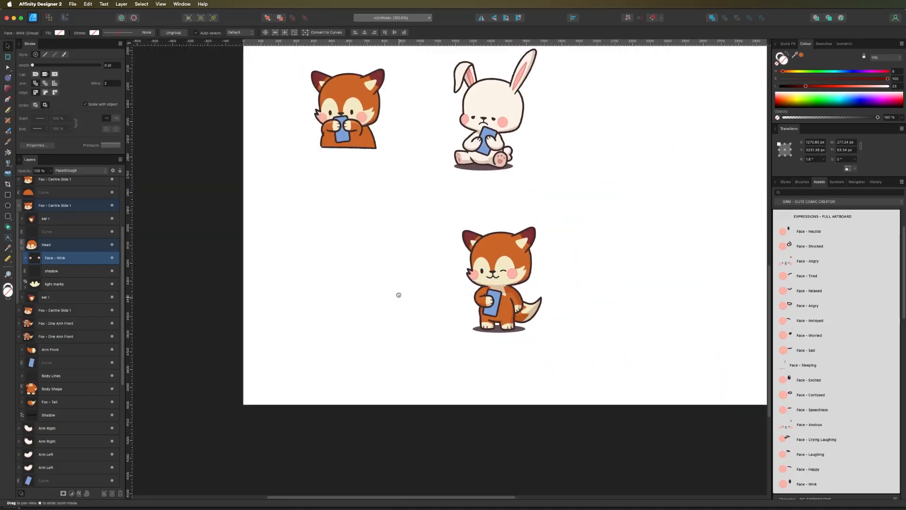
{"action": "left_click", "coordinate": [440, 309]}
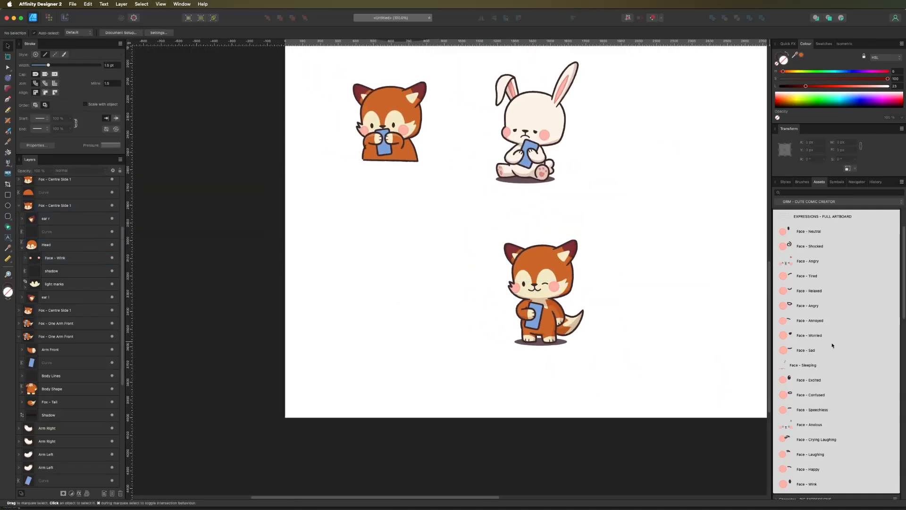
Step: Place the Bunny - Hands on Face body in the free space to the left of the winking fox
{"action": "scroll", "coordinate": [831, 345], "scroll_direction": "down", "scroll_amount": 10}
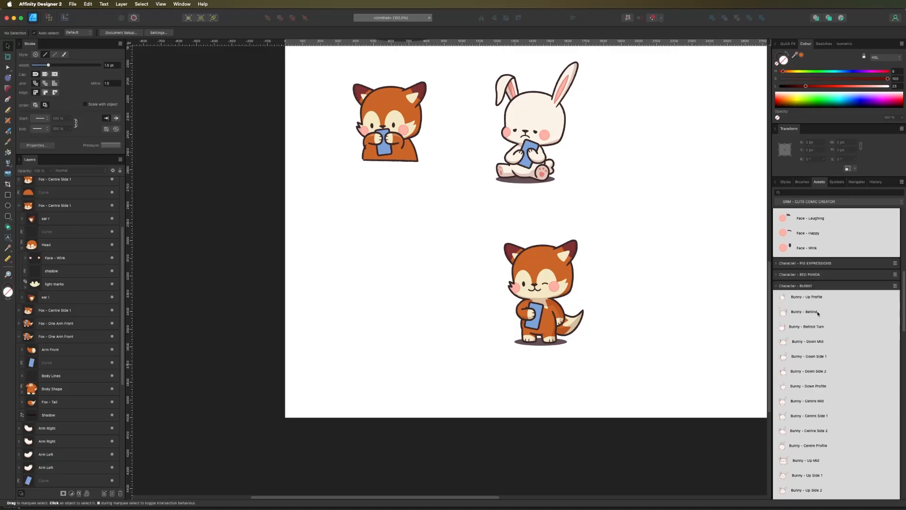
{"action": "scroll", "coordinate": [818, 313], "scroll_direction": "down", "scroll_amount": 10}
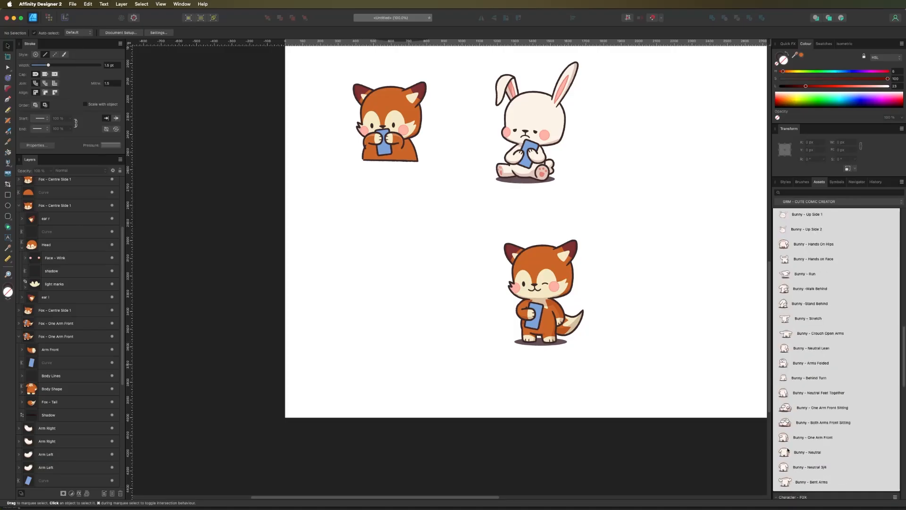
{"action": "scroll", "coordinate": [804, 426], "scroll_direction": "down", "scroll_amount": 3}
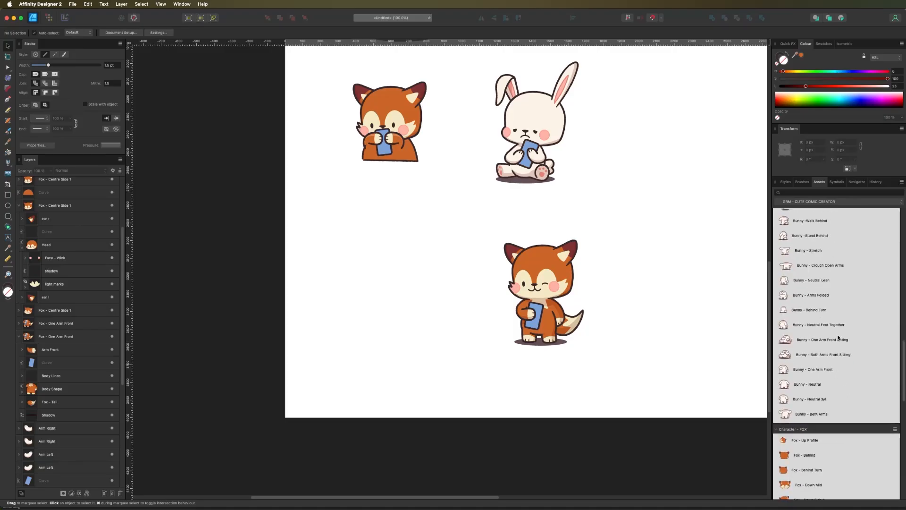
{"action": "scroll", "coordinate": [840, 283], "scroll_direction": "up", "scroll_amount": 2}
{"action": "left_click_drag", "start_coordinate": [811, 228], "coordinate": [408, 306]}
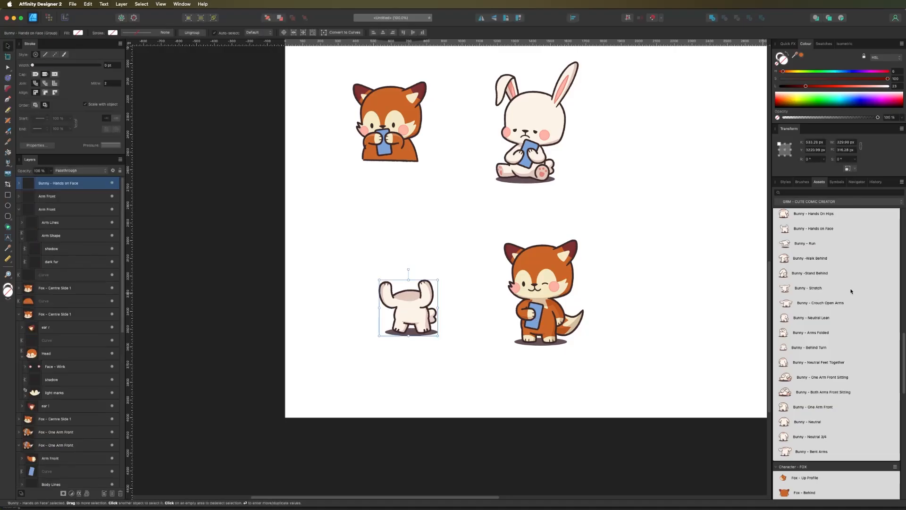
Step: Place the Bunny - Up Mid head just above the Hands on Face body
{"action": "scroll", "coordinate": [851, 291], "scroll_direction": "up", "scroll_amount": 8}
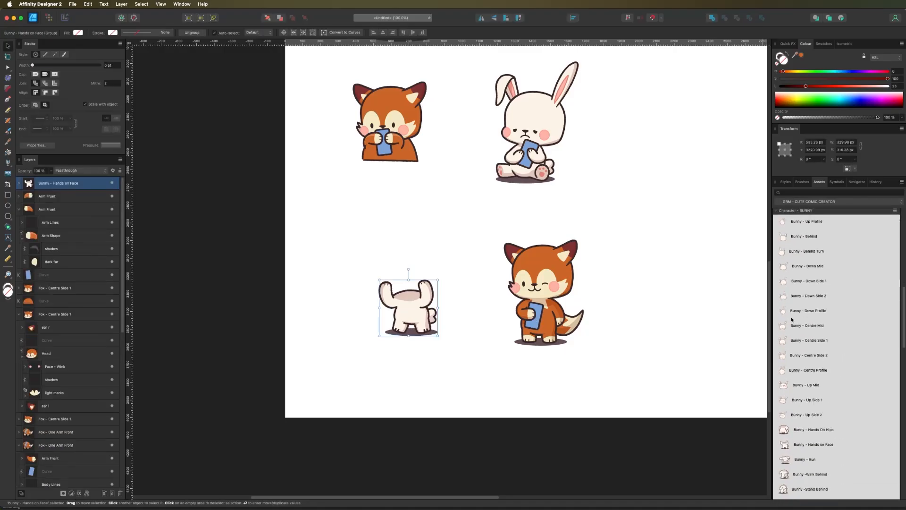
{"action": "left_click_drag", "start_coordinate": [806, 384], "coordinate": [402, 243]}
{"action": "key", "text": "super+2"}
{"action": "left_click_drag", "start_coordinate": [514, 352], "coordinate": [457, 327]}
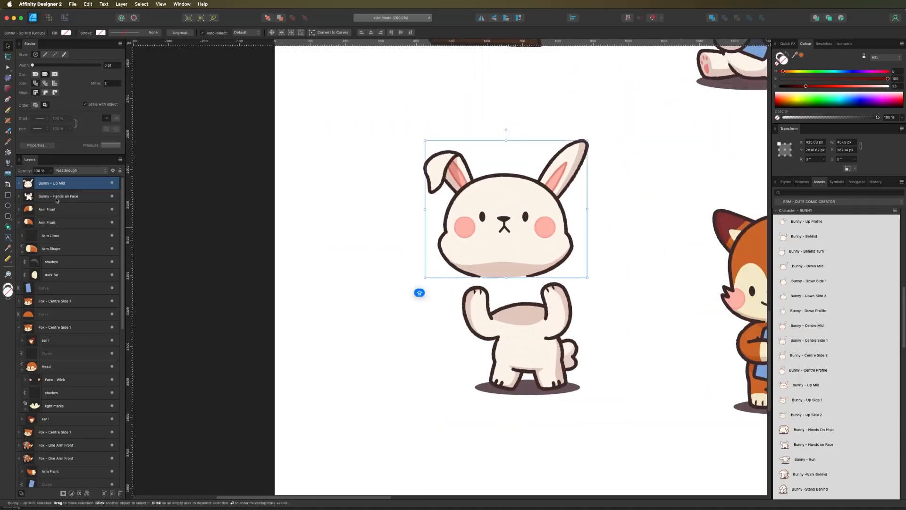
Step: Move the Bunny - Up Mid layer into the Bunny - Hands on Face group beneath both arms, and set the head on the body
{"action": "left_click", "coordinate": [20, 197]}
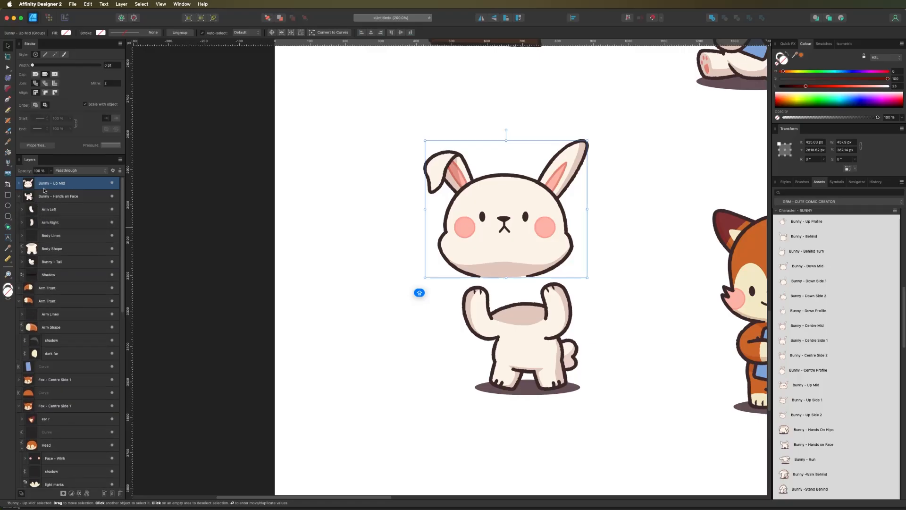
{"action": "left_click_drag", "start_coordinate": [45, 185], "coordinate": [45, 229]}
{"action": "left_click_drag", "start_coordinate": [497, 228], "coordinate": [512, 267]}
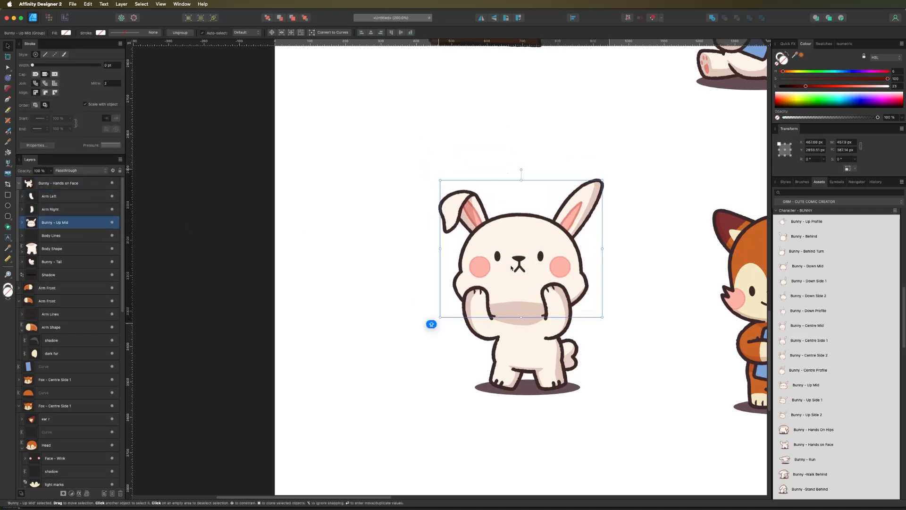
Step: Rotate the new bunny's head counterclockwise to about 3° and shift it to sit between the raised paws
{"action": "left_click_drag", "start_coordinate": [521, 169], "coordinate": [515, 167]}
{"action": "left_click_drag", "start_coordinate": [665, 164], "coordinate": [552, 198]}
{"action": "left_click_drag", "start_coordinate": [411, 257], "coordinate": [412, 260]}
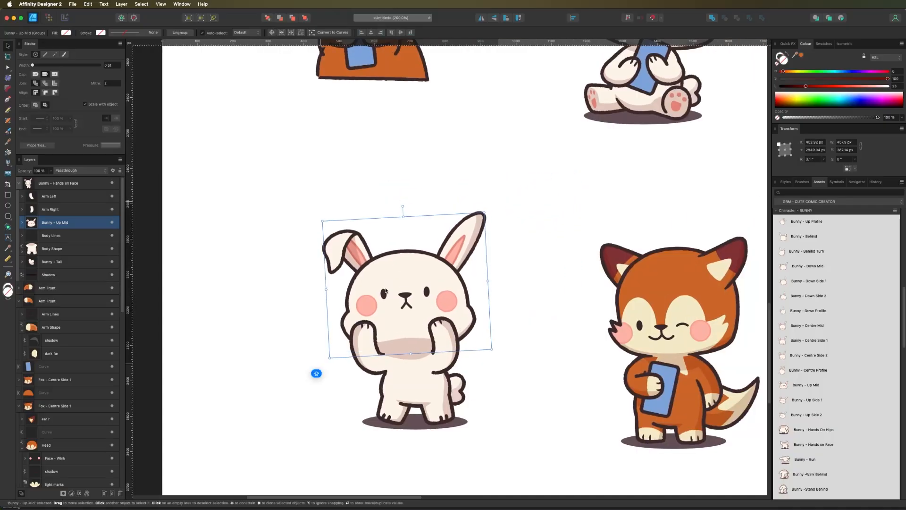
{"action": "left_click_drag", "start_coordinate": [585, 214], "coordinate": [500, 193]}
Step: Copy the winking fox's phone into the Bunny - Hands on Face group and place it over the bunny's lower face
{"action": "left_click", "coordinate": [601, 350]}
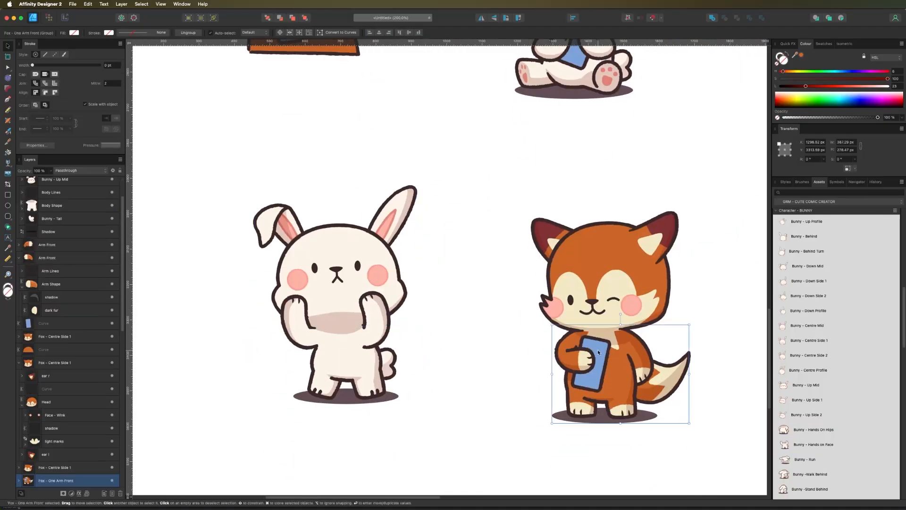
{"action": "double_click", "coordinate": [601, 346]}
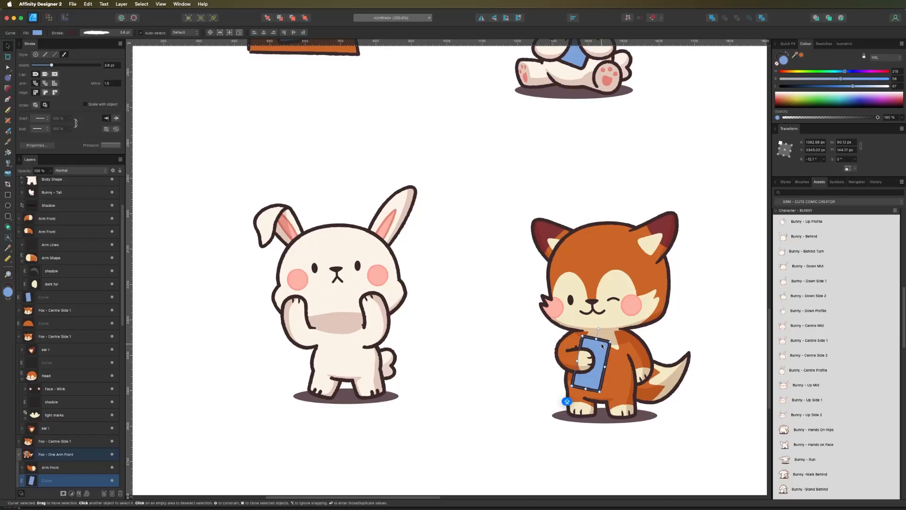
{"action": "left_click", "coordinate": [463, 330]}
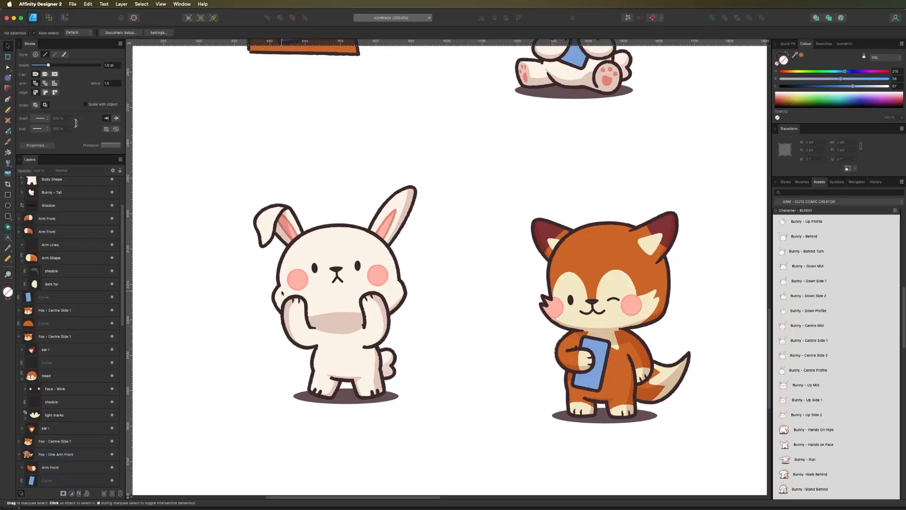
{"action": "double_click", "coordinate": [286, 311]}
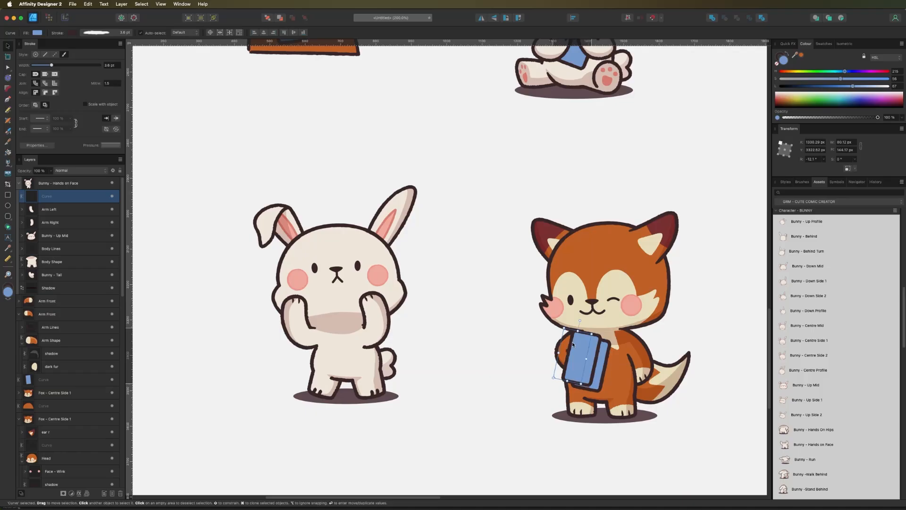
{"action": "left_click_drag", "start_coordinate": [237, 292], "coordinate": [326, 306]}
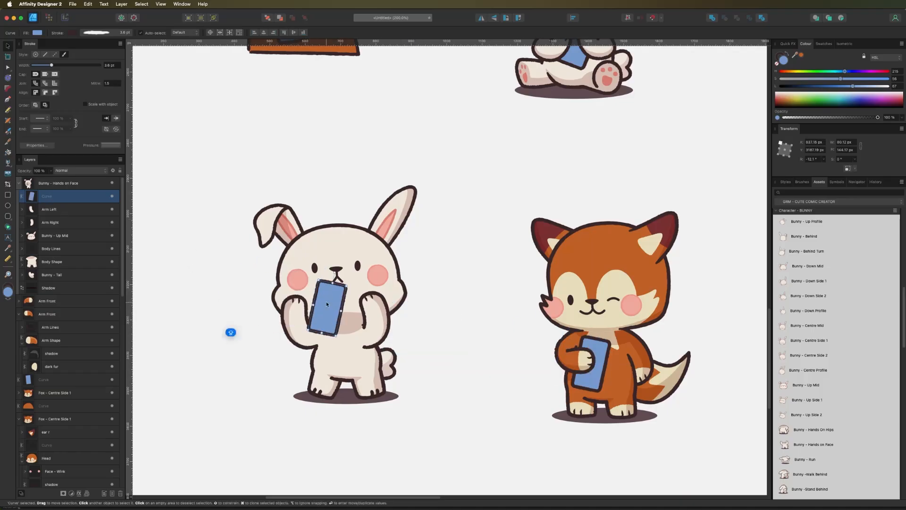
Step: Shift the bunny's phone over its right-hand paw and lower it two layers, beneath Arm Left and Arm Right
{"action": "left_click_drag", "start_coordinate": [328, 305], "coordinate": [362, 301]}
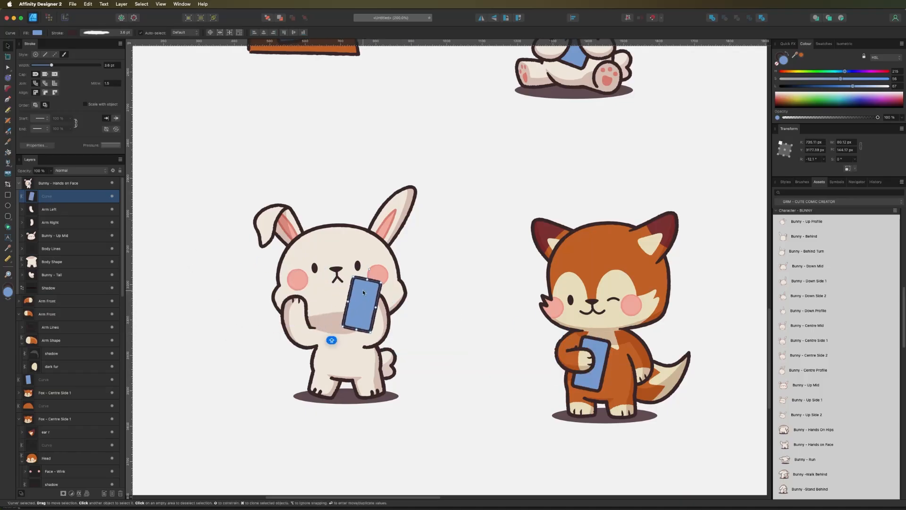
{"action": "key", "text": "super+bracketleft"}
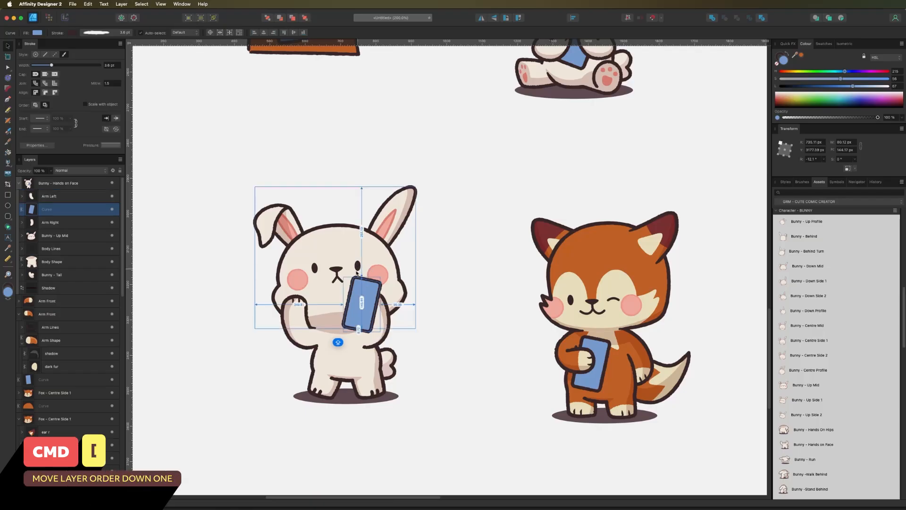
{"action": "key", "text": "super+bracketleft"}
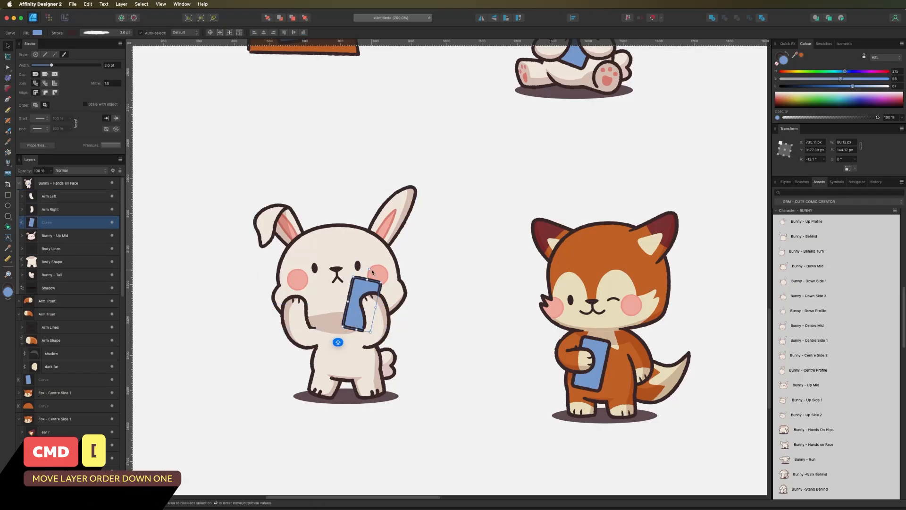
Step: Rotate the bunny's phone clockwise to about -46° and adjust its position behind the paw
{"action": "left_click_drag", "start_coordinate": [370, 270], "coordinate": [390, 274]}
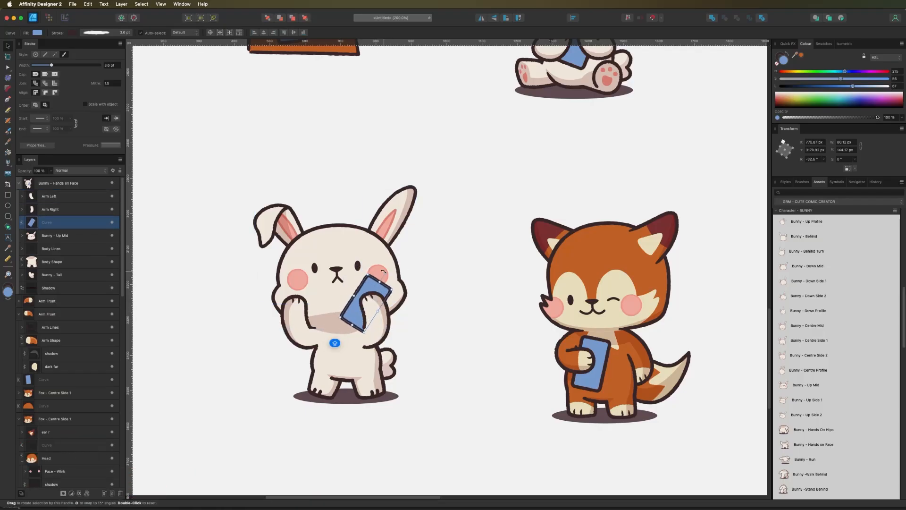
{"action": "left_click_drag", "start_coordinate": [350, 315], "coordinate": [351, 311]}
{"action": "left_click_drag", "start_coordinate": [450, 262], "coordinate": [474, 279]}
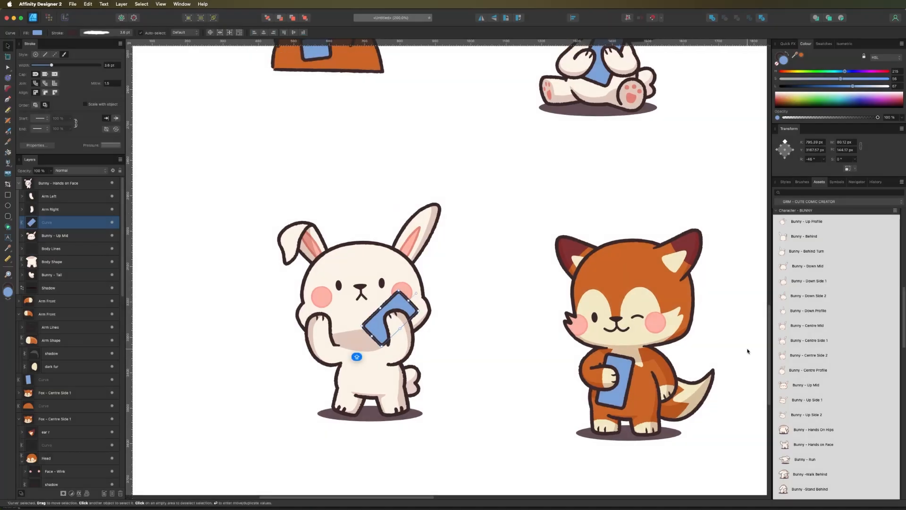
Step: Select the Face - Neutral group inside the new bunny's head and place the Face - Happy expression above it
{"action": "scroll", "coordinate": [804, 325], "scroll_direction": "up", "scroll_amount": 5}
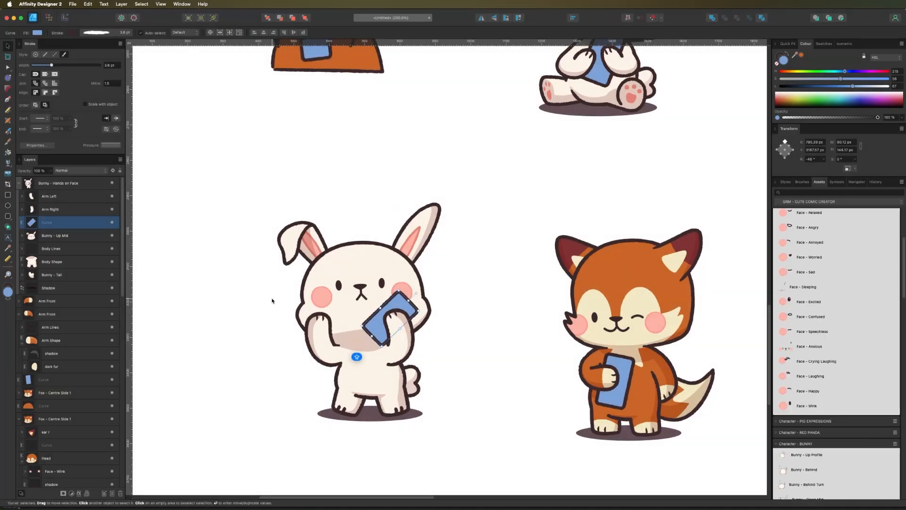
{"action": "left_click", "coordinate": [333, 295]}
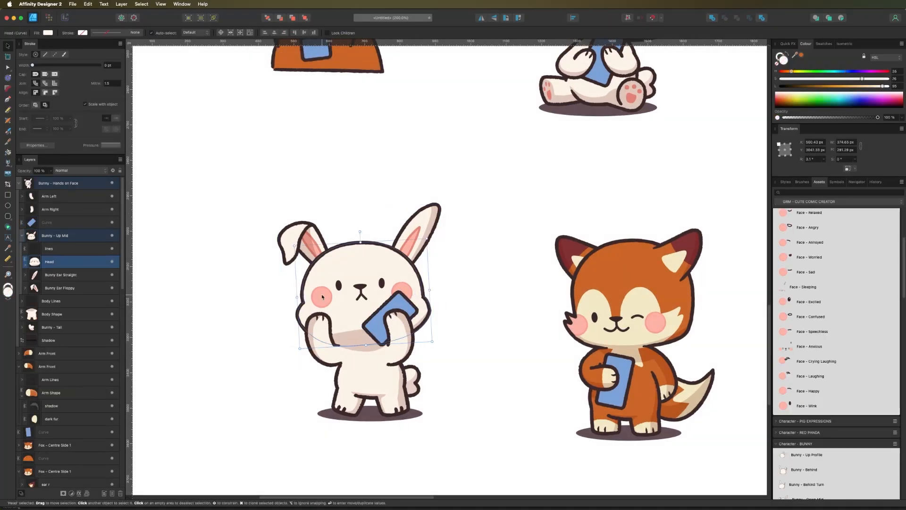
{"action": "double_click", "coordinate": [322, 296]}
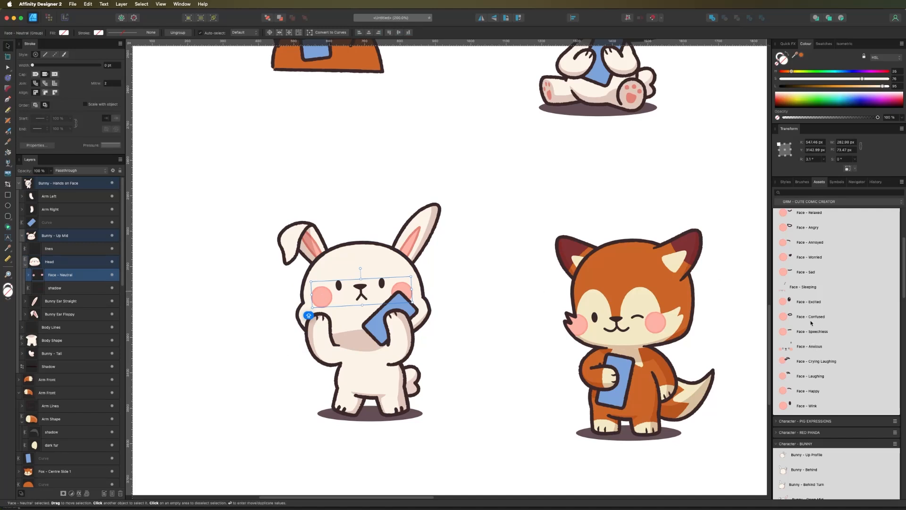
{"action": "left_click_drag", "start_coordinate": [808, 390], "coordinate": [359, 288]}
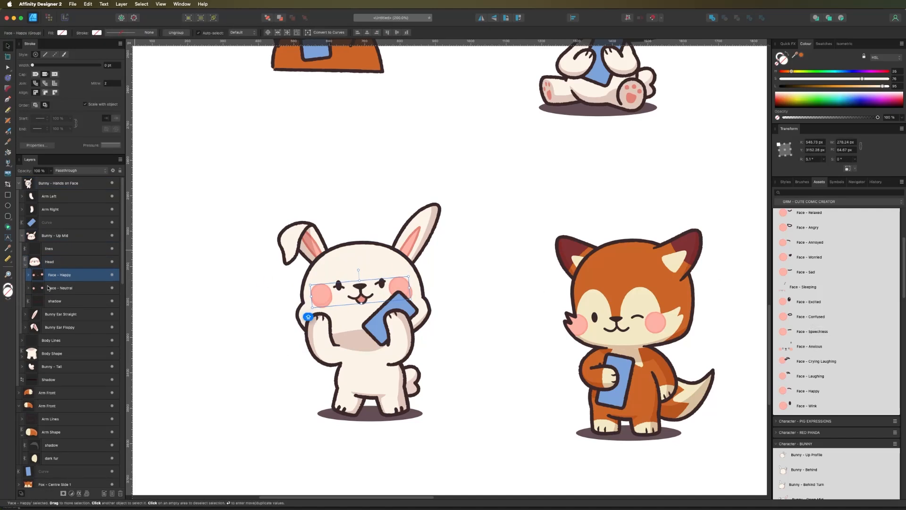
Step: Delete the Face - Neutral layer from the new bunny's head and clear the selection
{"action": "left_click", "coordinate": [52, 289]}
{"action": "key", "text": "Delete"}
{"action": "left_click", "coordinate": [255, 296]}
{"action": "key", "text": "super+minus"}
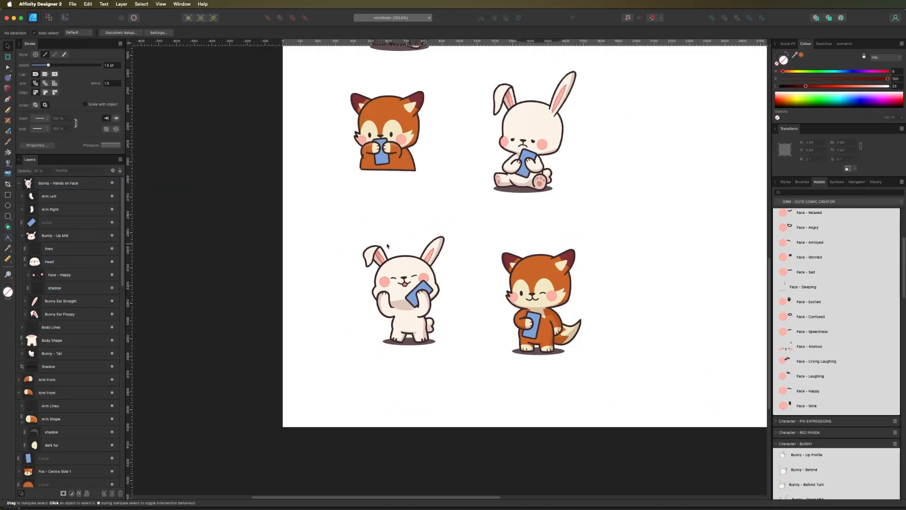
Step: Bring all six characters into view and collapse the Universal Expressions, Bunny and Fox asset categories
{"action": "scroll", "coordinate": [352, 306], "scroll_direction": "up", "scroll_amount": 5}
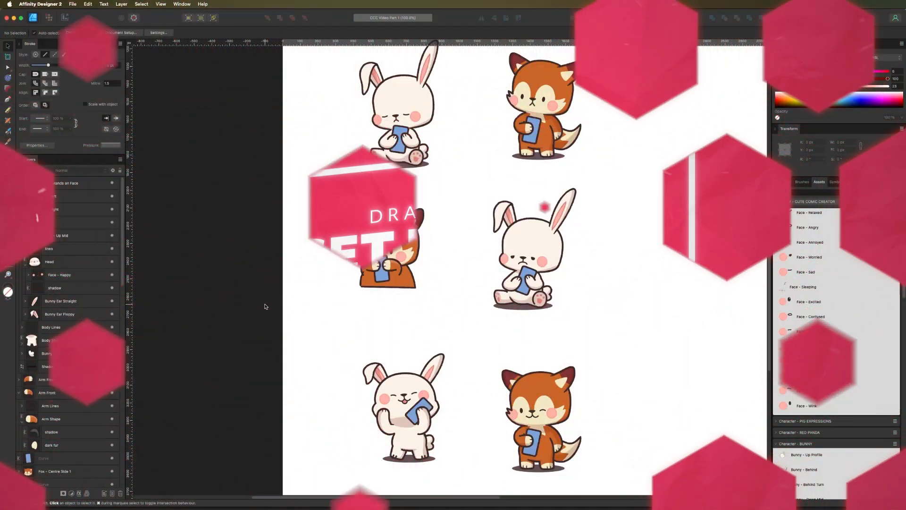
{"action": "key", "text": "super+0"}
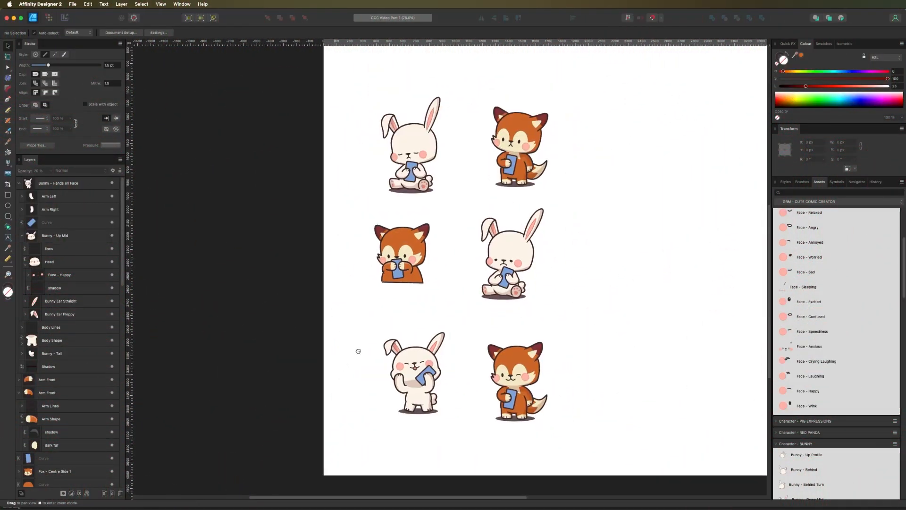
{"action": "left_click_drag", "start_coordinate": [359, 352], "coordinate": [338, 360]}
{"action": "scroll", "coordinate": [690, 277], "scroll_direction": "up", "scroll_amount": 1}
{"action": "scroll", "coordinate": [841, 245], "scroll_direction": "up", "scroll_amount": 5}
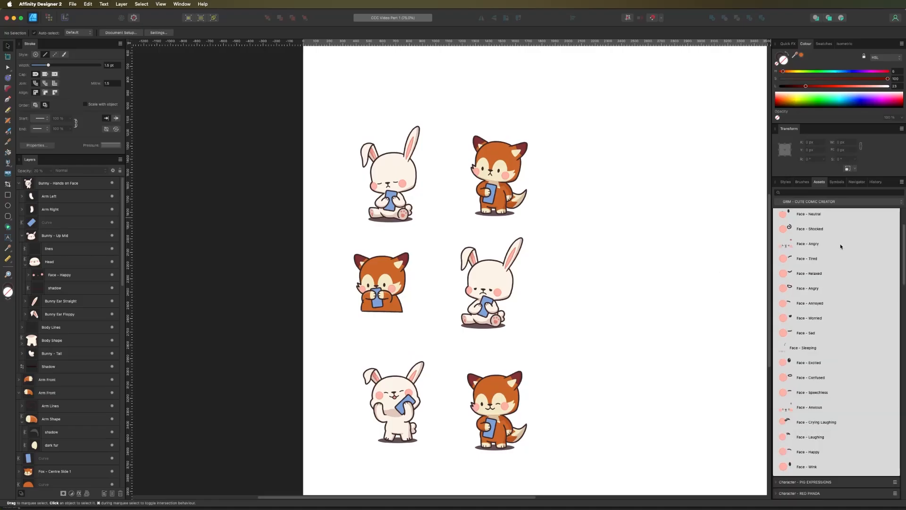
{"action": "left_click", "coordinate": [775, 260]}
{"action": "left_click", "coordinate": [774, 294]}
{"action": "left_click", "coordinate": [775, 306]}
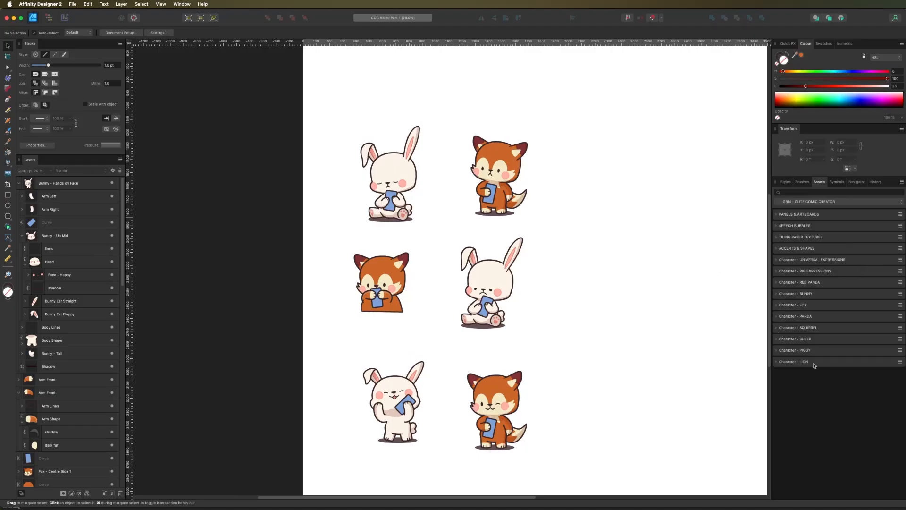
Step: Expand the Panels & Artboards assets and place a Single Square - Rough 2 panel in the free space beside the characters
{"action": "left_click", "coordinate": [775, 214]}
{"action": "scroll", "coordinate": [584, 326], "scroll_direction": "right", "scroll_amount": 5}
{"action": "scroll", "coordinate": [584, 326], "scroll_direction": "up", "scroll_amount": 2}
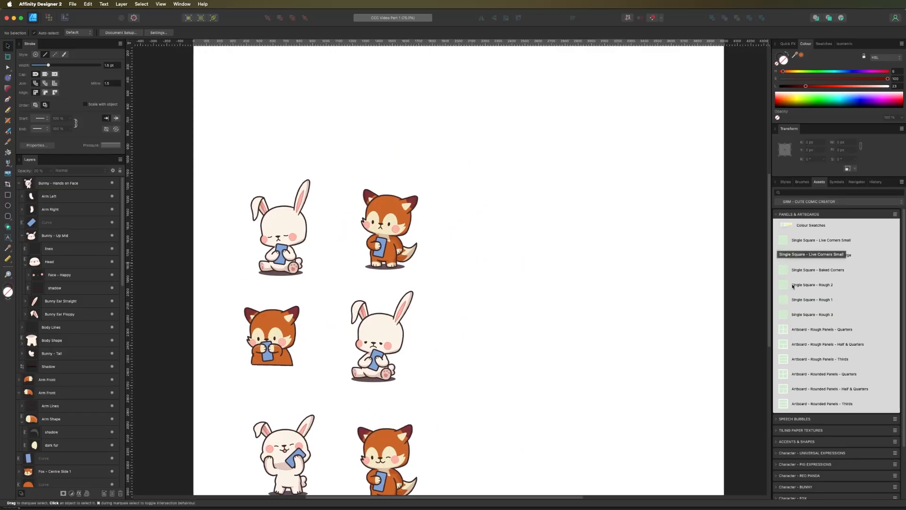
{"action": "left_click_drag", "start_coordinate": [792, 286], "coordinate": [554, 225]}
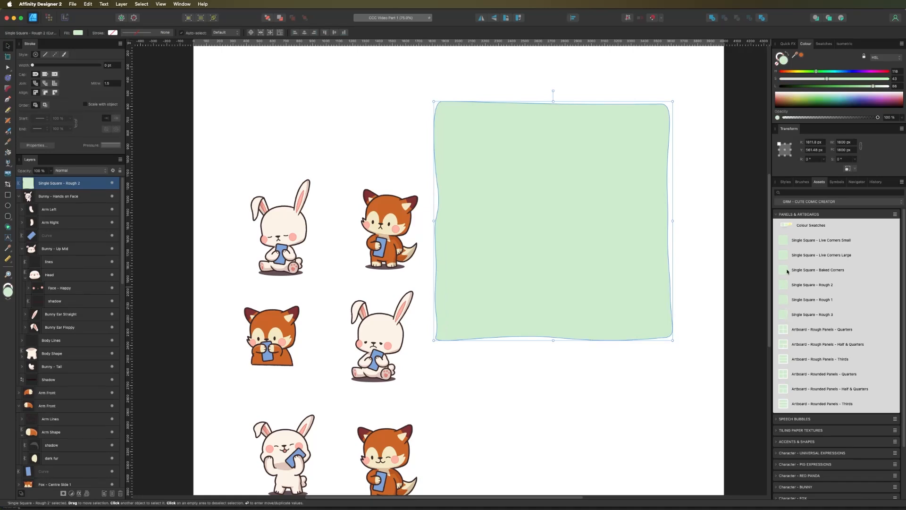
Step: Try a Single Square - Baked Corners panel over the characters, narrow it to about 1100 px wide, and delete it
{"action": "left_click_drag", "start_coordinate": [787, 272], "coordinate": [325, 258]}
{"action": "left_click_drag", "start_coordinate": [204, 131], "coordinate": [297, 158]}
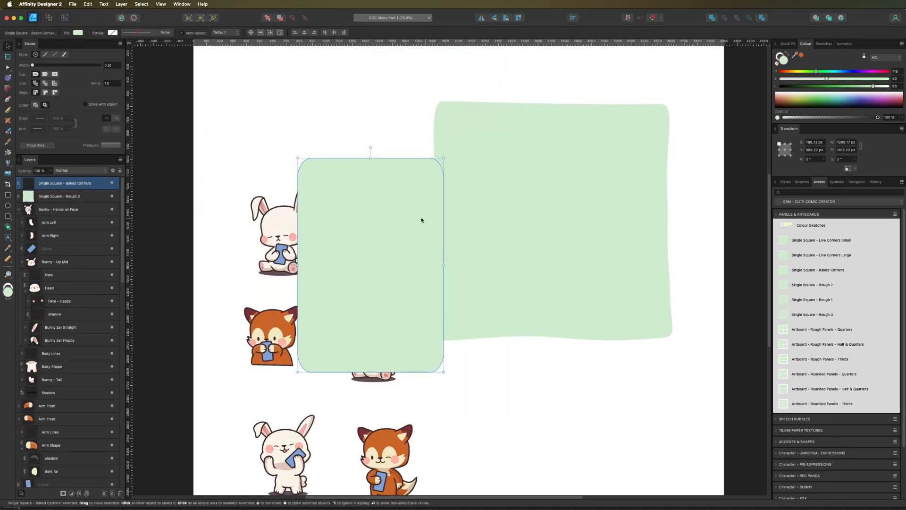
{"action": "key", "text": "Delete"}
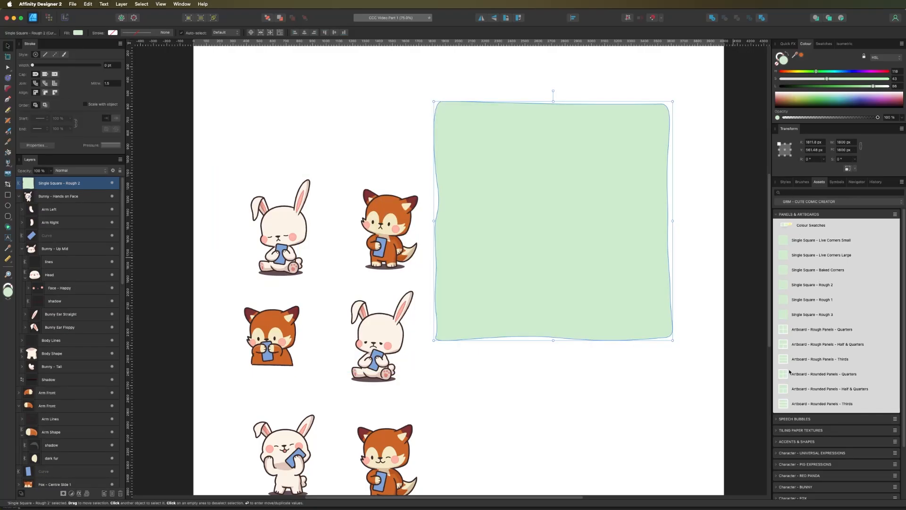
Step: Place the Artboard - Rough Panels - Quarters and Artboard - Rough Panels - Thirds assets in the empty space around the characters
{"action": "left_click_drag", "start_coordinate": [609, 380], "coordinate": [340, 335]}
{"action": "key", "text": "super+minus"}
{"action": "key", "text": "super+minus"}
{"action": "left_click_drag", "start_coordinate": [783, 329], "coordinate": [613, 267]}
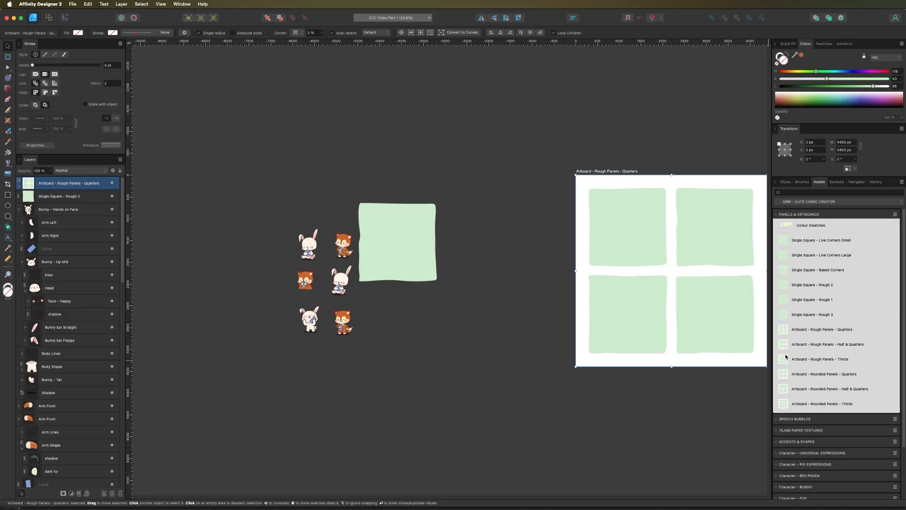
{"action": "left_click_drag", "start_coordinate": [786, 357], "coordinate": [455, 434]}
{"action": "scroll", "coordinate": [474, 399], "scroll_direction": "down", "scroll_amount": 2}
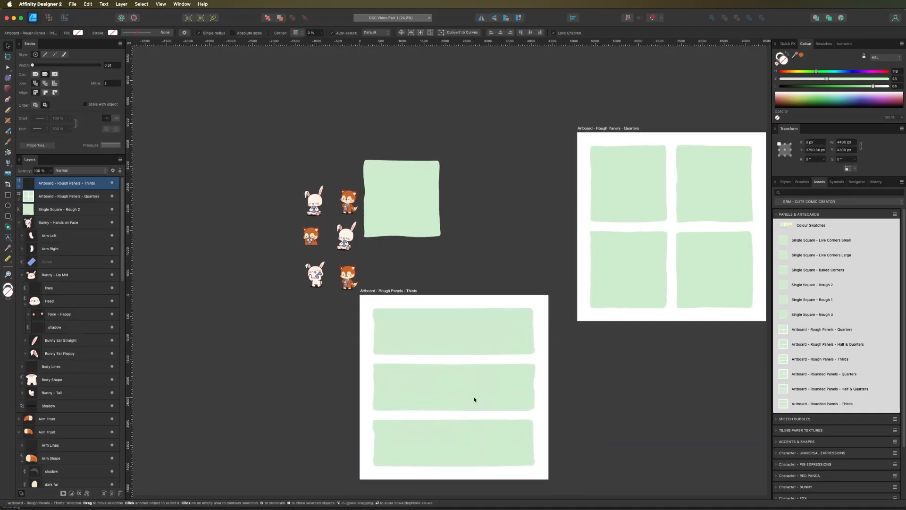
Step: Delete the middle panel of the thirds artboard, and remove that artboard together with its objects
{"action": "left_click", "coordinate": [477, 401]}
{"action": "key", "text": "Delete"}
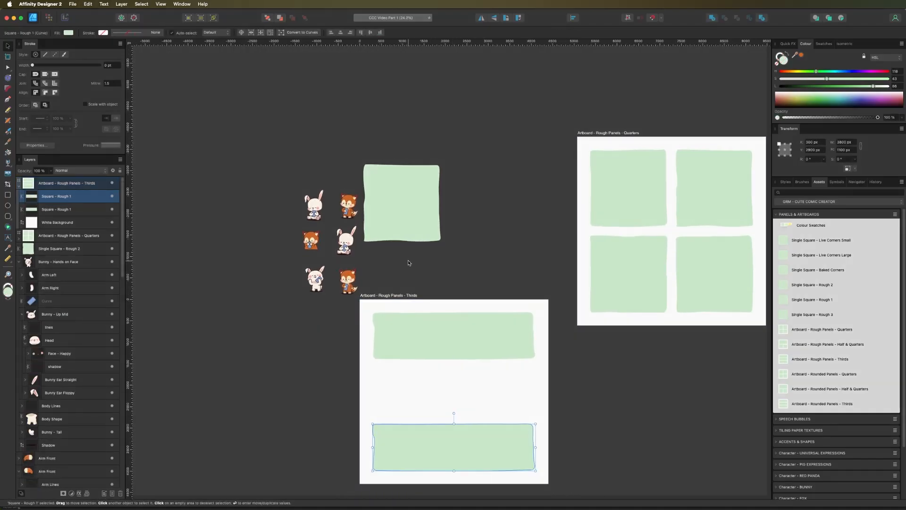
{"action": "left_click", "coordinate": [402, 296]}
{"action": "key", "text": "Delete"}
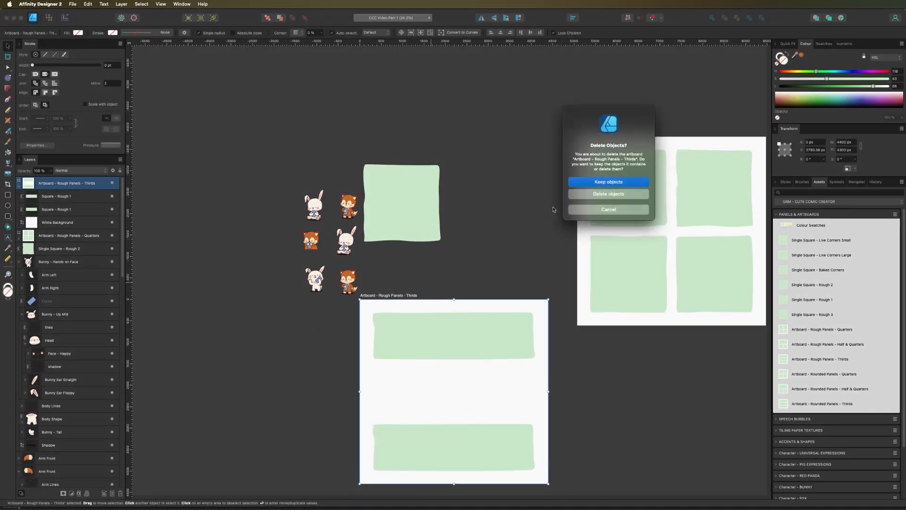
{"action": "left_click", "coordinate": [608, 194]}
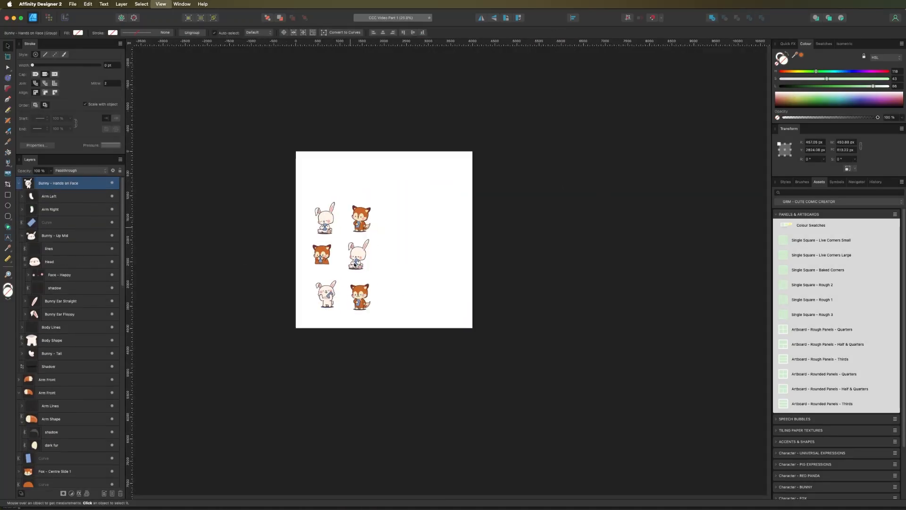
Step: Move all six characters together towards the horizontal centre of the page and clear the selection
{"action": "key", "text": "super+1"}
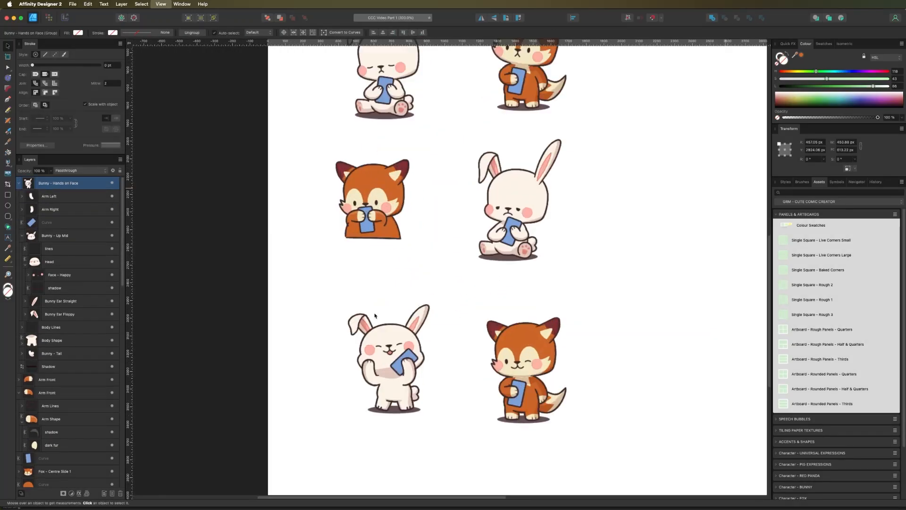
{"action": "scroll", "coordinate": [459, 298], "scroll_direction": "up", "scroll_amount": 4}
{"action": "key", "text": "super+minus"}
{"action": "scroll", "coordinate": [291, 177], "scroll_direction": "up", "scroll_amount": 3}
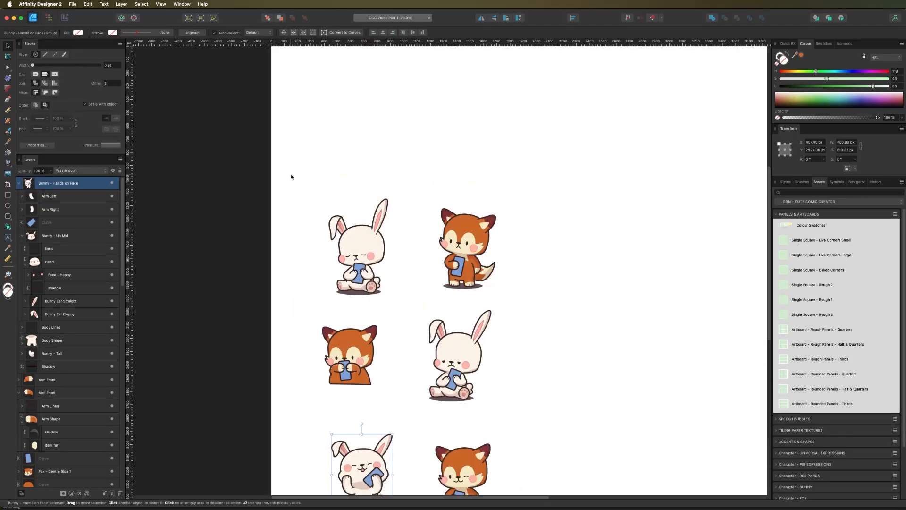
{"action": "key", "text": "super+minus"}
{"action": "left_click_drag", "start_coordinate": [291, 177], "coordinate": [483, 485]}
{"action": "left_click_drag", "start_coordinate": [458, 326], "coordinate": [506, 312]}
{"action": "left_click", "coordinate": [594, 275]}
{"action": "left_click_drag", "start_coordinate": [641, 213], "coordinate": [622, 276]}
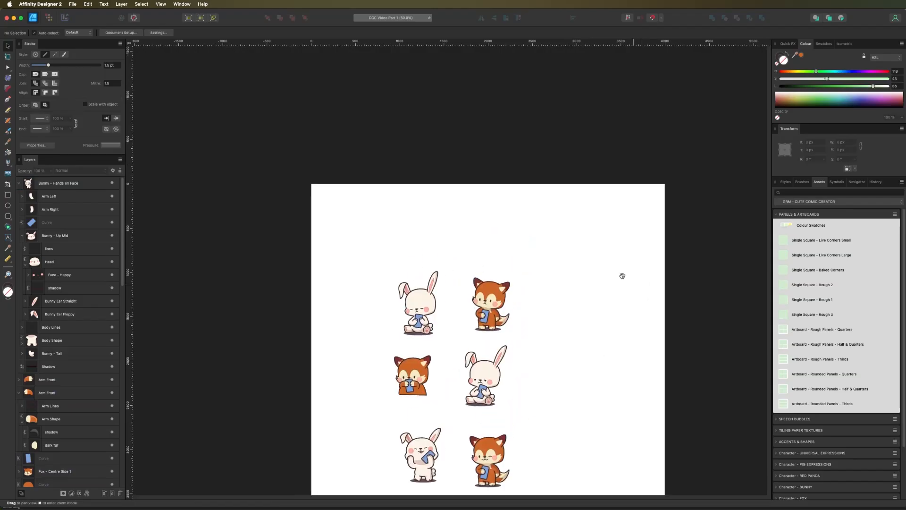
Step: Draw a rectangle about 2663 px wide and 833 px high over the upper page and place the Colour Swatches asset above it
{"action": "left_click", "coordinate": [8, 196]}
{"action": "left_click_drag", "start_coordinate": [360, 224], "coordinate": [596, 297]}
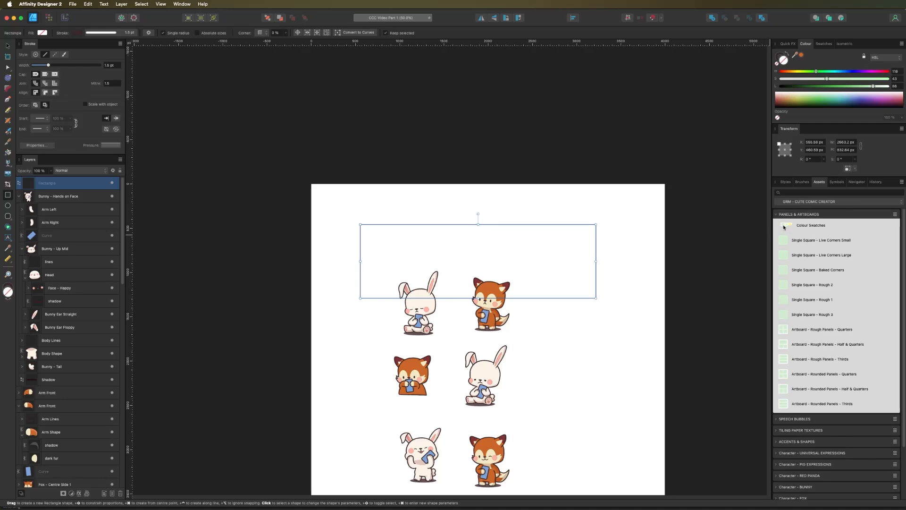
{"action": "left_click_drag", "start_coordinate": [783, 227], "coordinate": [470, 218]}
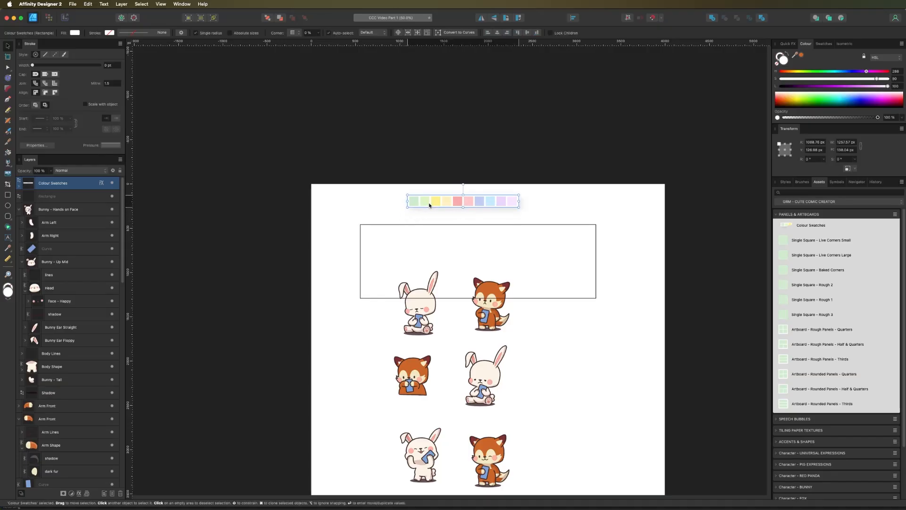
{"action": "key", "text": "super+equal"}
{"action": "key", "text": "m"}
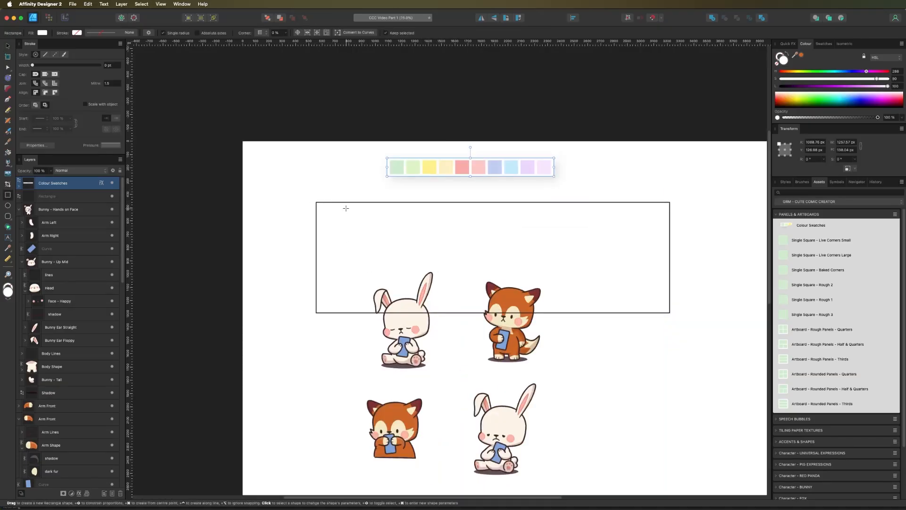
Step: Place a Single Square - Live Corners Small panel over the upper characters and set all four corner radii to 50 px
{"action": "left_click_drag", "start_coordinate": [783, 239], "coordinate": [465, 326]}
{"action": "left_click_drag", "start_coordinate": [422, 279], "coordinate": [398, 280]}
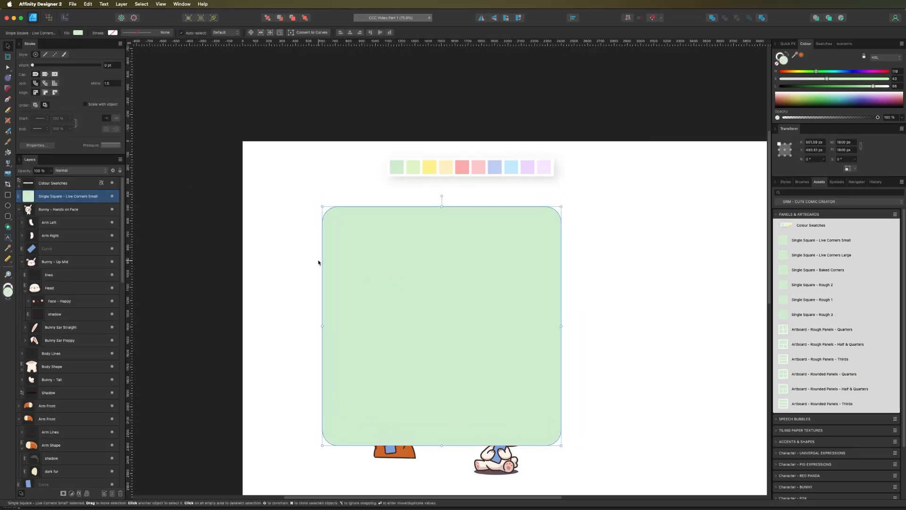
{"action": "key", "text": "c"}
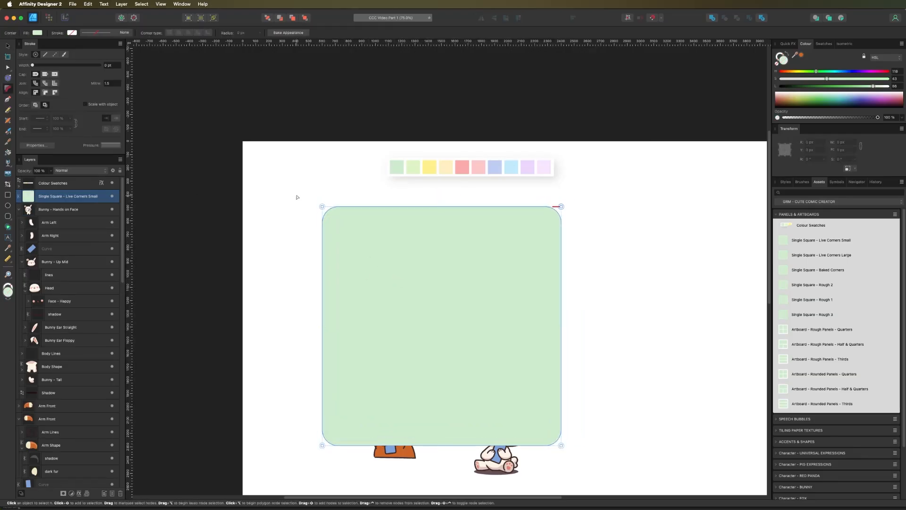
{"action": "left_click_drag", "start_coordinate": [297, 197], "coordinate": [613, 470]}
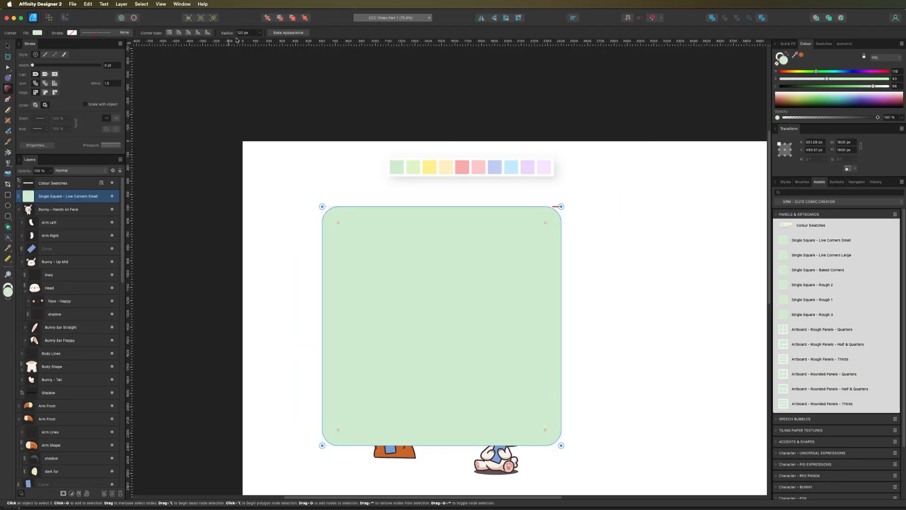
{"action": "left_click", "coordinate": [259, 33]}
{"action": "left_click_drag", "start_coordinate": [257, 41], "coordinate": [255, 42]}
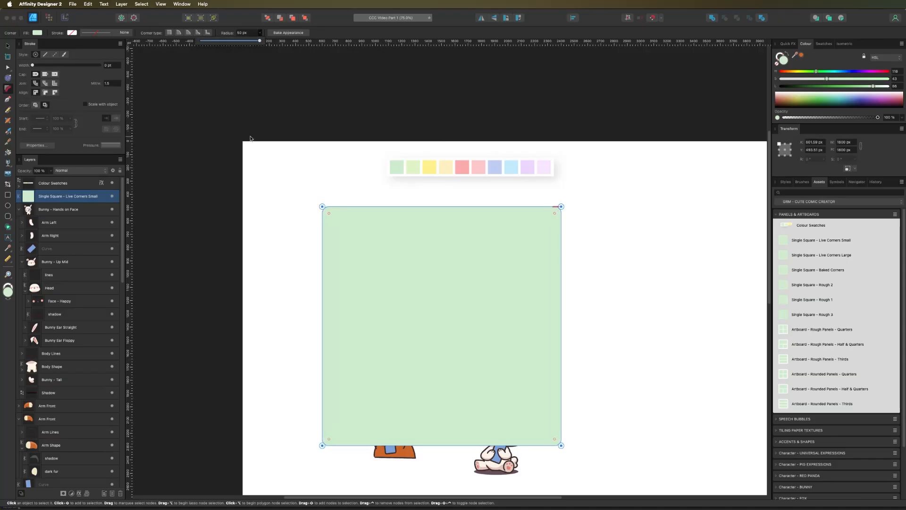
{"action": "key", "text": "v"}
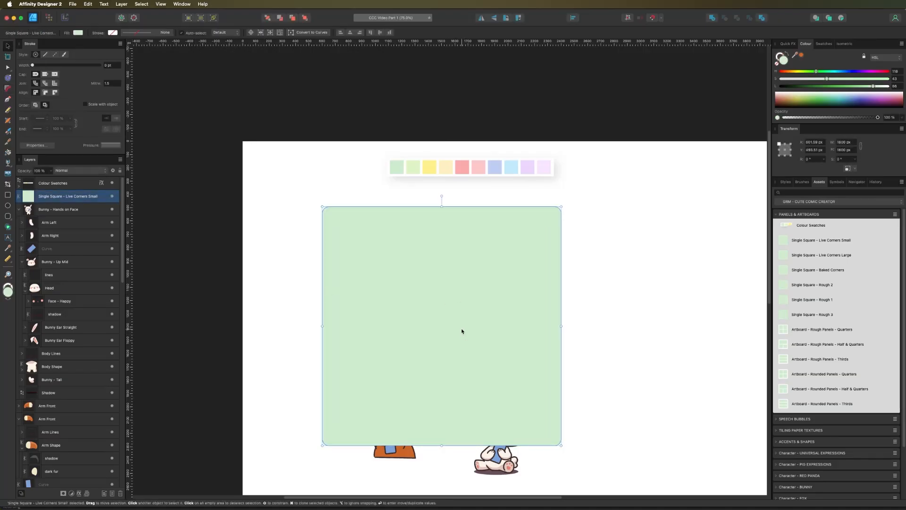
Step: Send the green panel behind all characters and resize it to about 2052 by 729 px behind the top bunny and fox
{"action": "key", "text": "super+shift+bracketleft"}
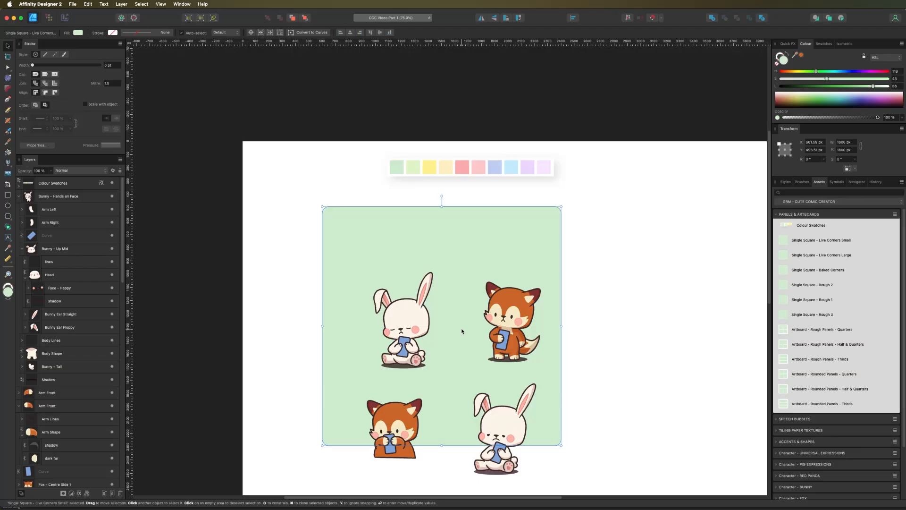
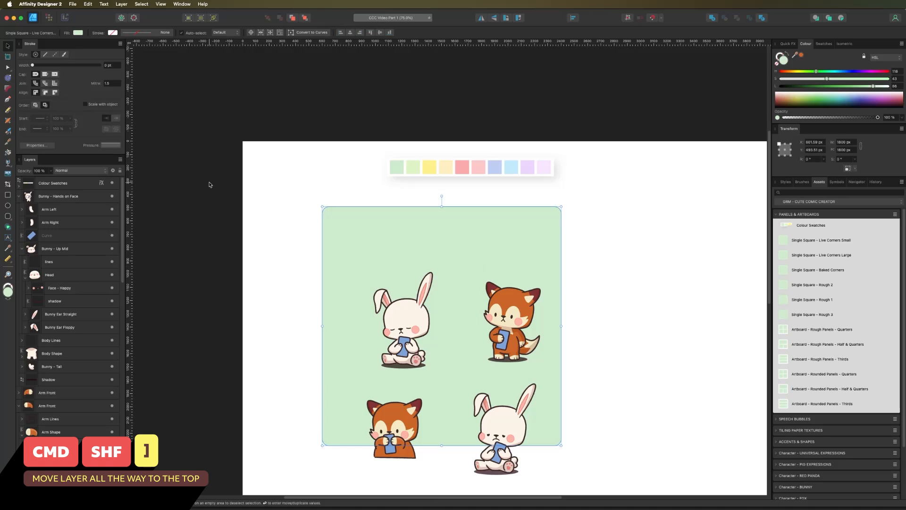
{"action": "left_click_drag", "start_coordinate": [442, 445], "coordinate": [441, 315]}
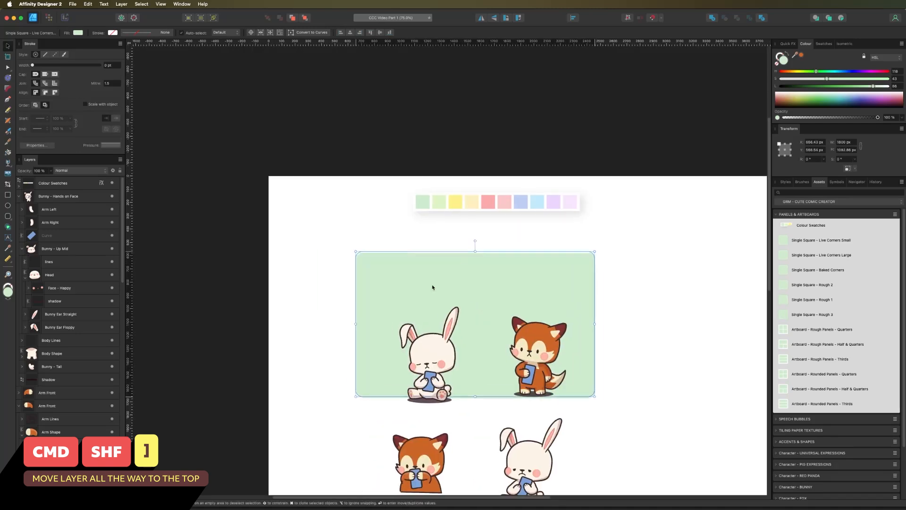
{"action": "left_click_drag", "start_coordinate": [595, 251], "coordinate": [621, 284]}
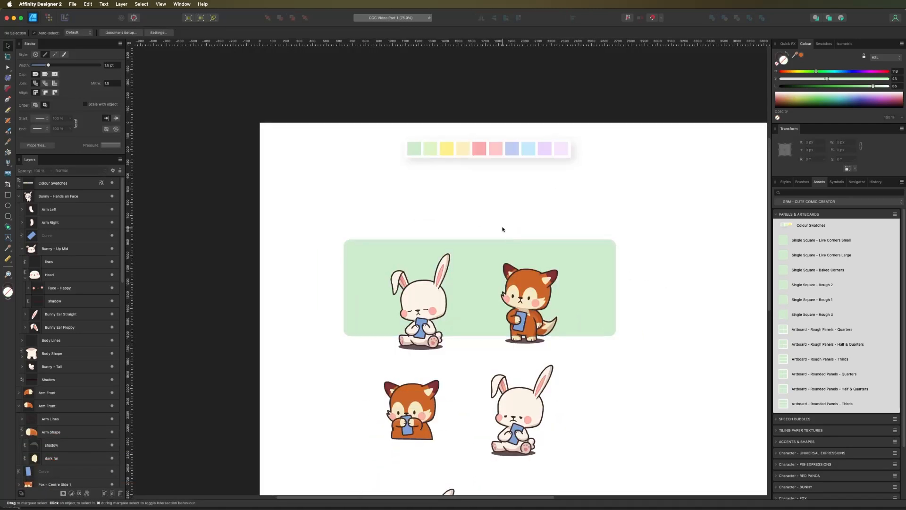
Step: Select the top fox's head and body without the green panel and group them
{"action": "left_click_drag", "start_coordinate": [500, 223], "coordinate": [585, 357]}
{"action": "left_click", "coordinate": [578, 324]}
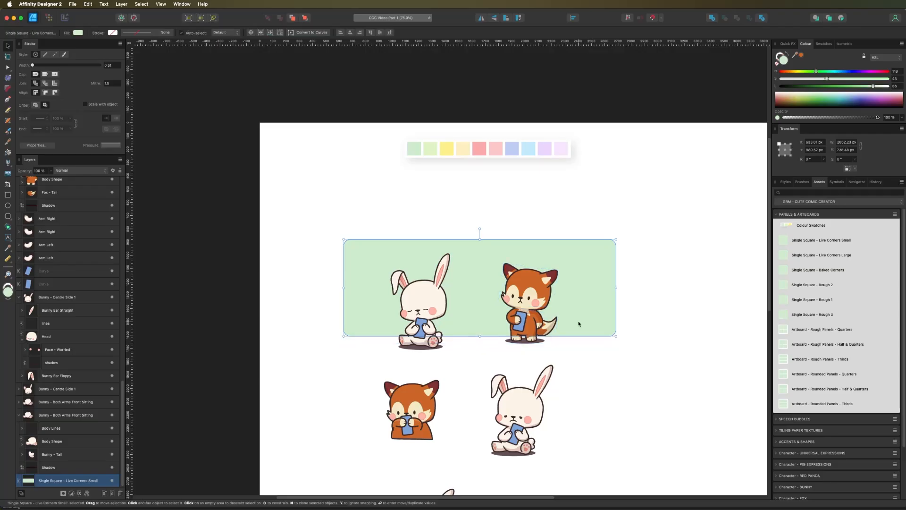
{"action": "left_click", "coordinate": [498, 224]}
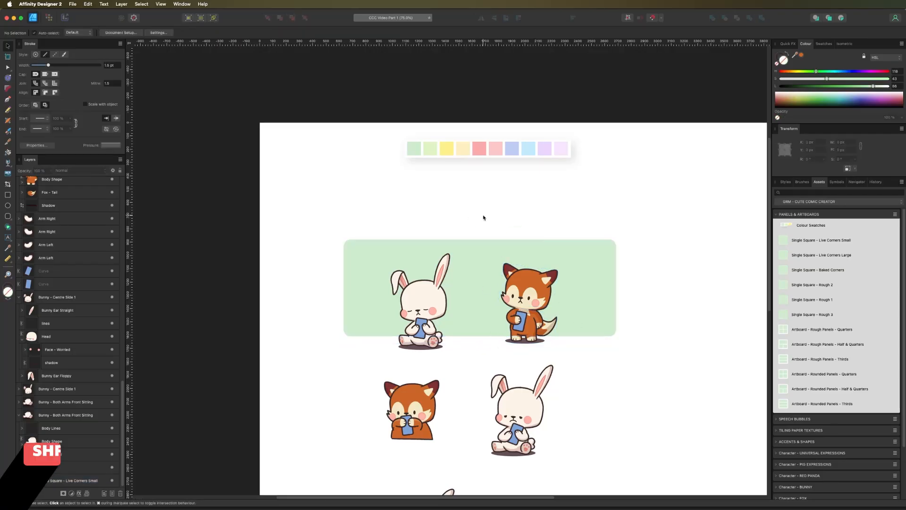
{"action": "left_click_drag", "start_coordinate": [479, 210], "coordinate": [565, 363]}
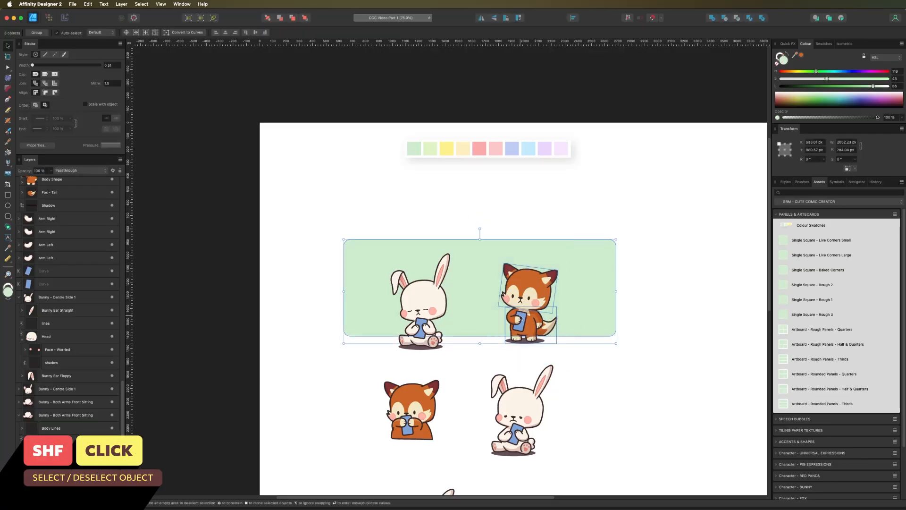
{"action": "left_click", "coordinate": [610, 297], "text": "shift"}
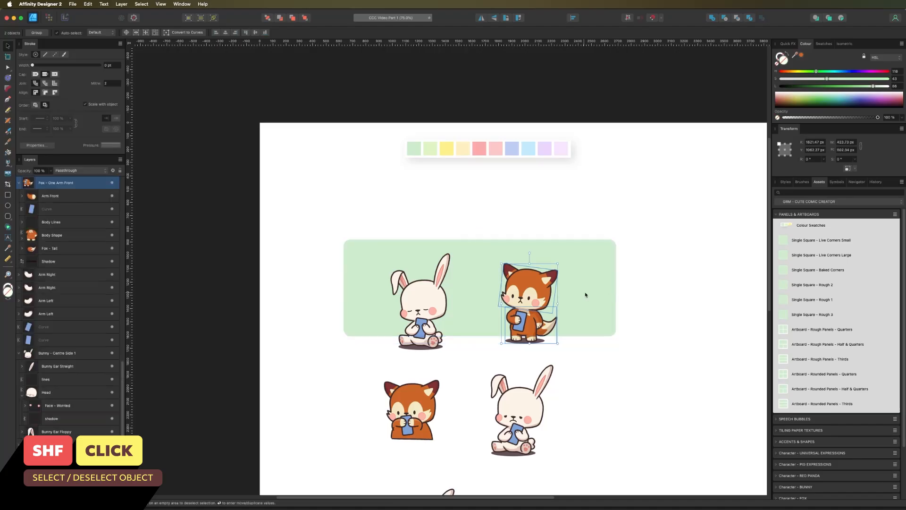
{"action": "key", "text": "super+g"}
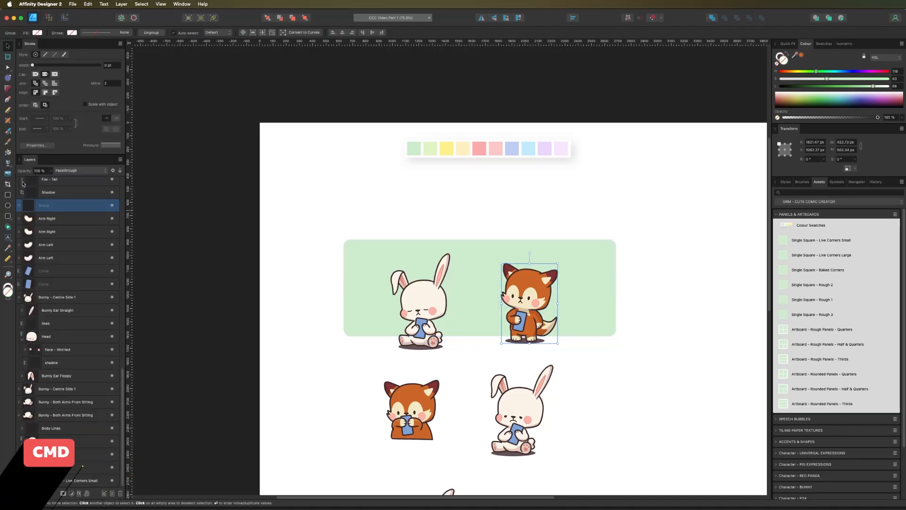
Step: Select all parts of the top bunny without the green panel and group them
{"action": "left_click_drag", "start_coordinate": [356, 209], "coordinate": [456, 357]}
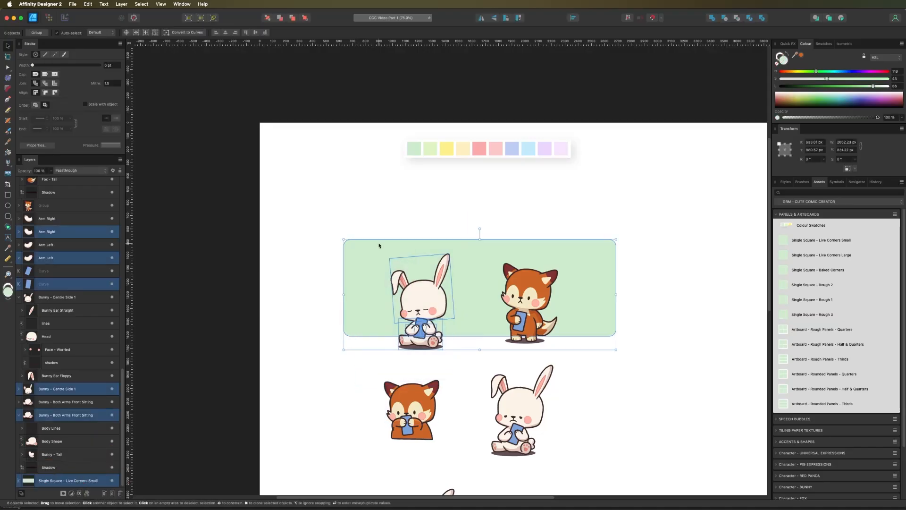
{"action": "left_click", "coordinate": [358, 258], "text": "shift"}
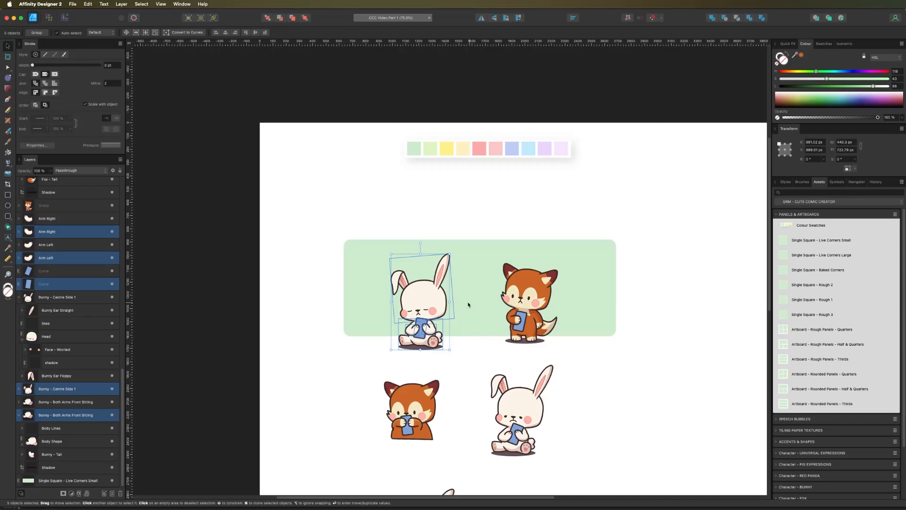
{"action": "key", "text": "super+g"}
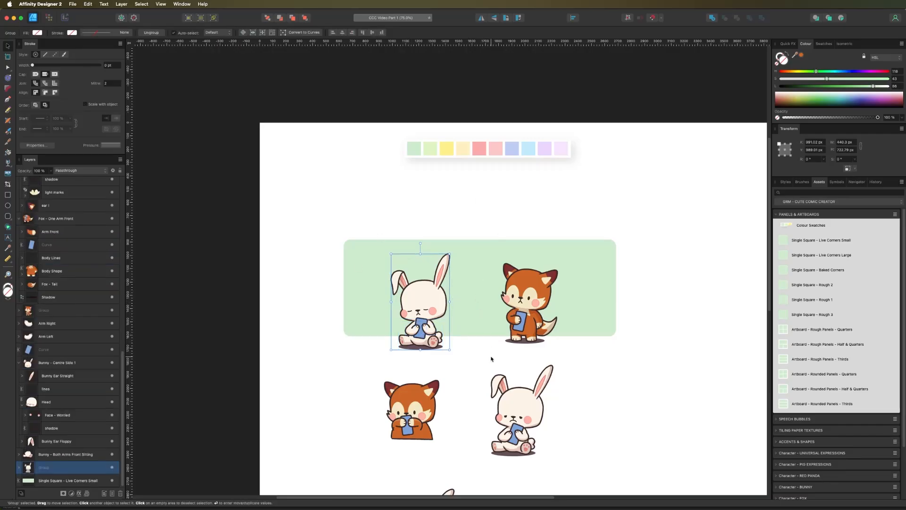
Step: Position the grouped bunny near the green panel's left end and the grouped fox near its right end
{"action": "left_click_drag", "start_coordinate": [426, 311], "coordinate": [401, 294]}
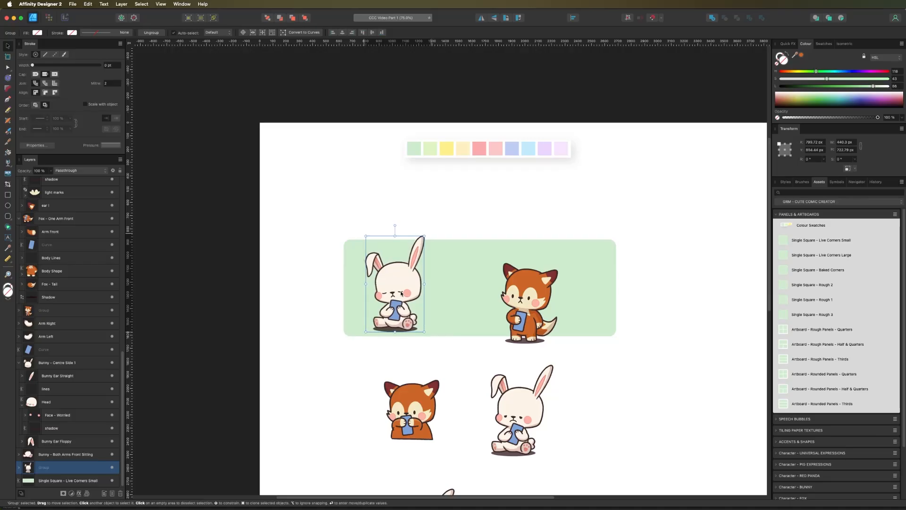
{"action": "left_click_drag", "start_coordinate": [538, 300], "coordinate": [554, 259]}
{"action": "left_click", "coordinate": [580, 270]}
{"action": "key", "text": "super+z"}
{"action": "left_click_drag", "start_coordinate": [391, 288], "coordinate": [392, 286]}
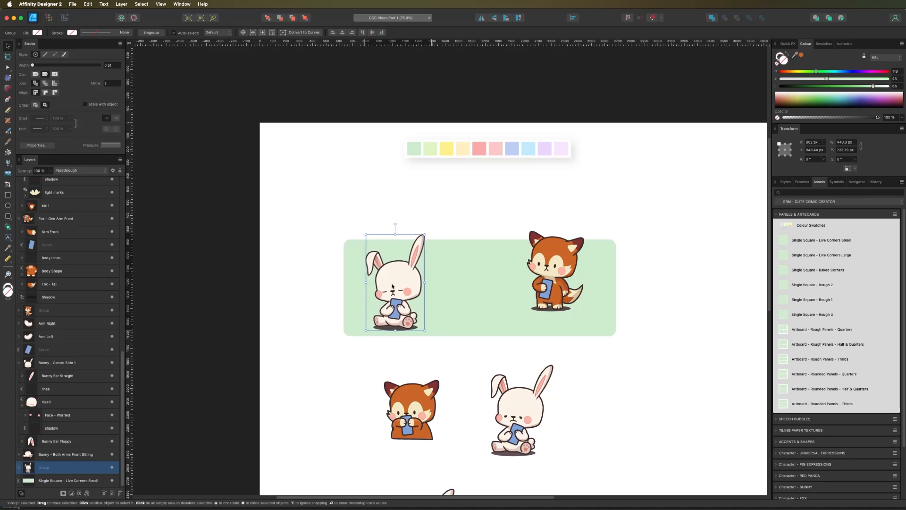
Step: Duplicate the green panel straight down so the copy sits behind the second row's fox and bunny
{"action": "scroll", "coordinate": [448, 226], "scroll_direction": "down", "scroll_amount": 7}
{"action": "scroll", "coordinate": [448, 226], "scroll_direction": "left", "scroll_amount": 2}
{"action": "left_click", "coordinate": [541, 166]}
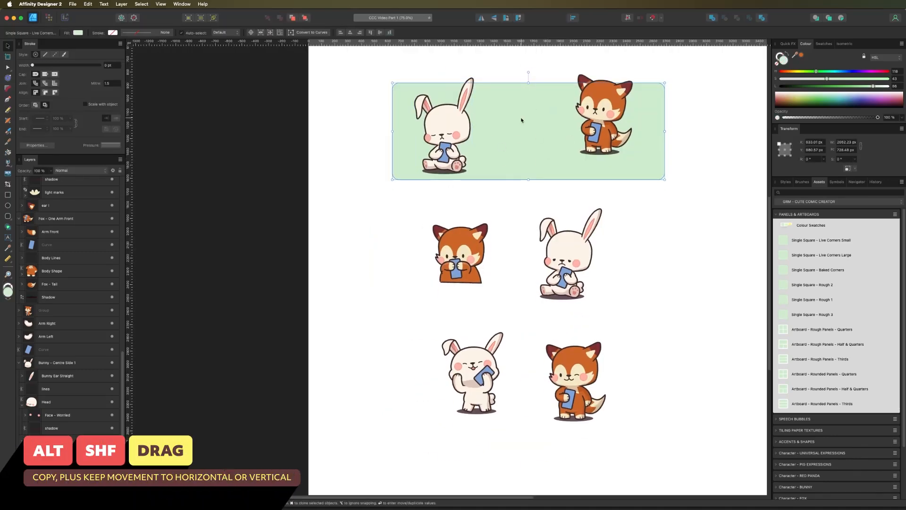
{"action": "left_click_drag", "start_coordinate": [522, 120], "coordinate": [529, 239]}
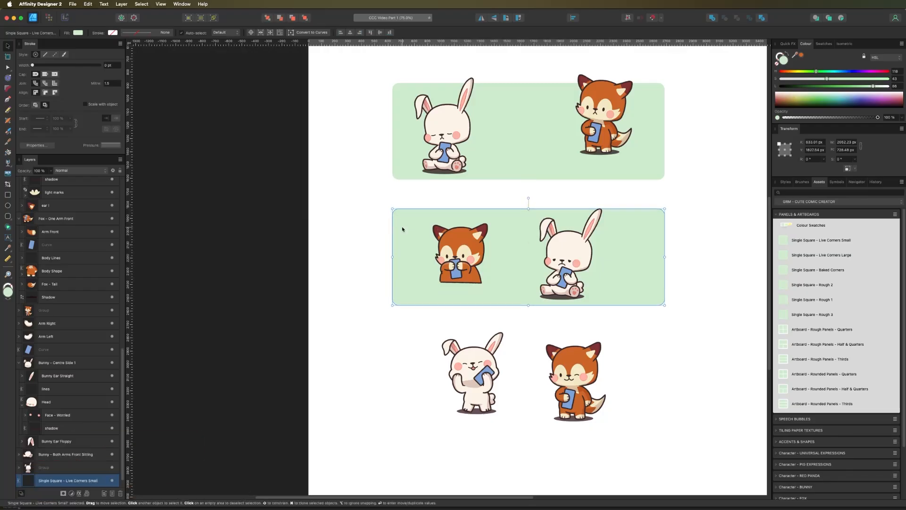
Step: Duplicate the middle-row panel into the bottom row, behind the happy bunny and winking fox
{"action": "left_click_drag", "start_coordinate": [402, 225], "coordinate": [421, 348]}
{"action": "left_click", "coordinate": [364, 328]}
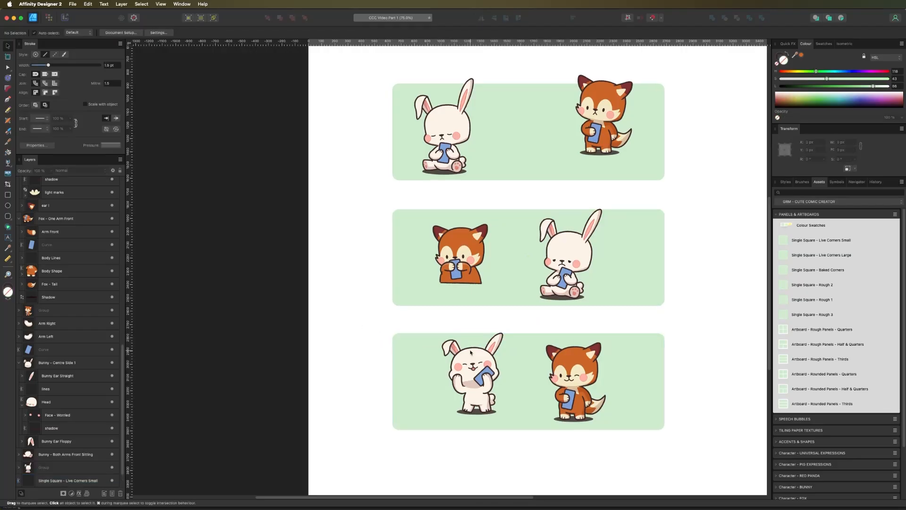
{"action": "scroll", "coordinate": [541, 194], "scroll_direction": "up", "scroll_amount": 1}
Step: Split the middle row into two side-by-side panels about 972 px wide each, with a gap between the fox and bunny
{"action": "left_click", "coordinate": [513, 246]}
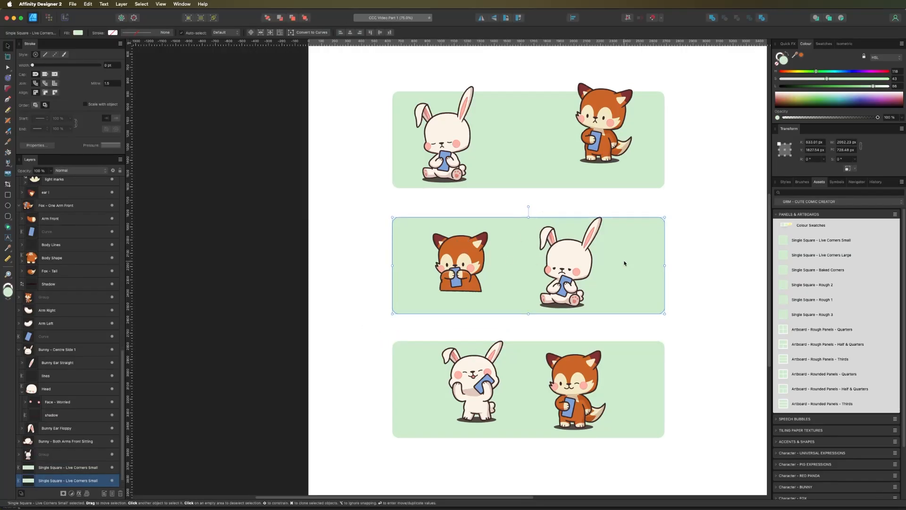
{"action": "key", "text": "super+z"}
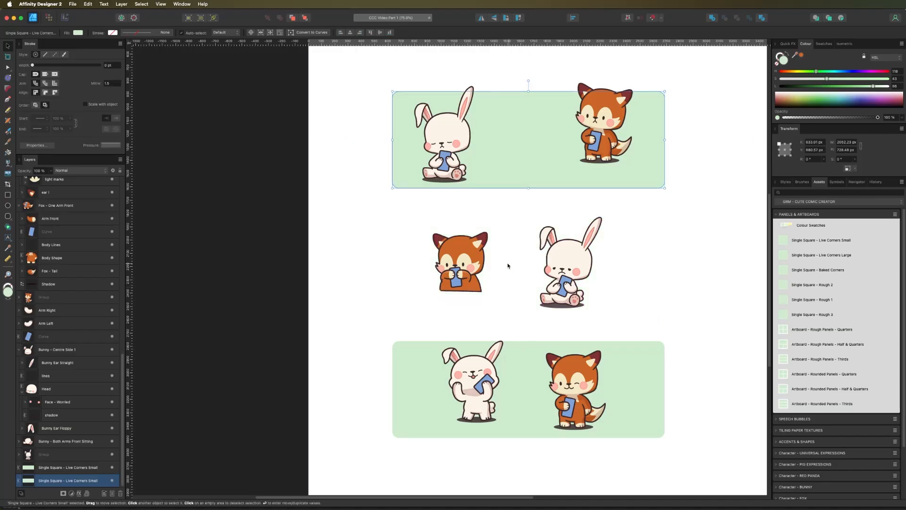
{"action": "key", "text": "super+shift+z"}
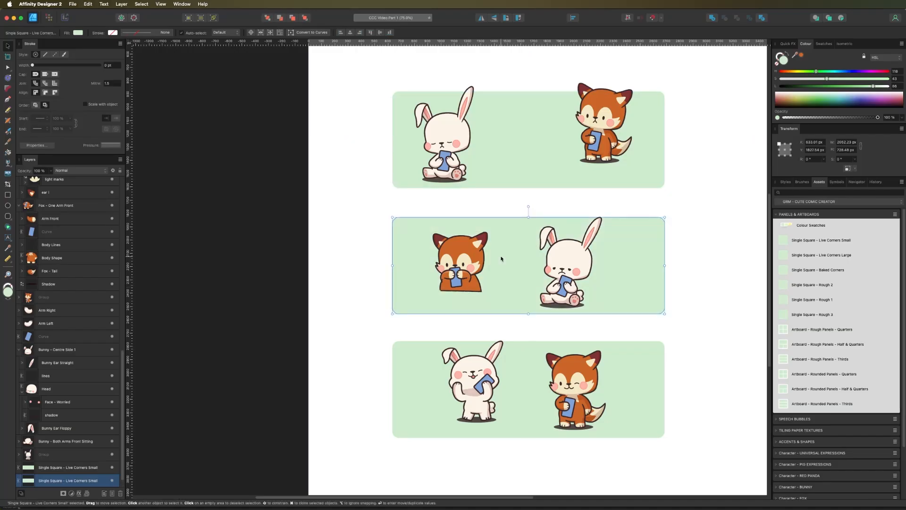
{"action": "scroll", "coordinate": [80, 395], "scroll_direction": "down", "scroll_amount": 2}
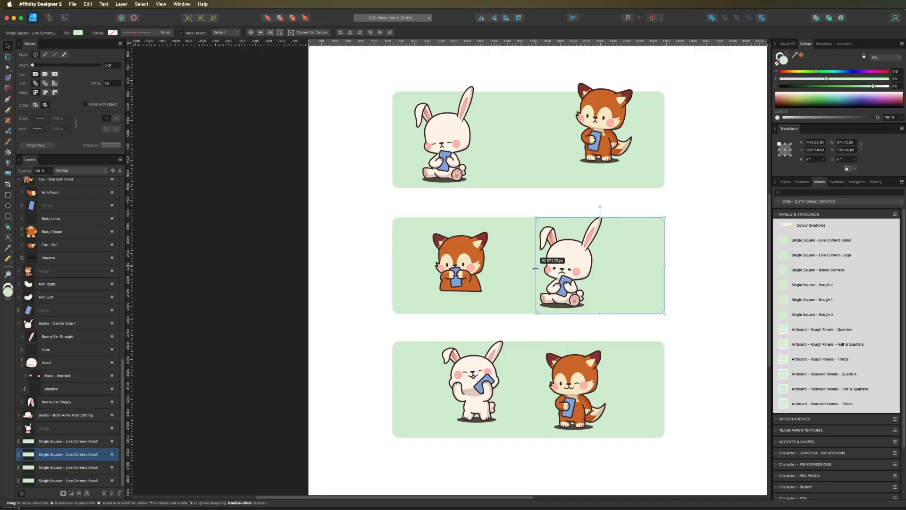
{"action": "left_click", "coordinate": [619, 266]}
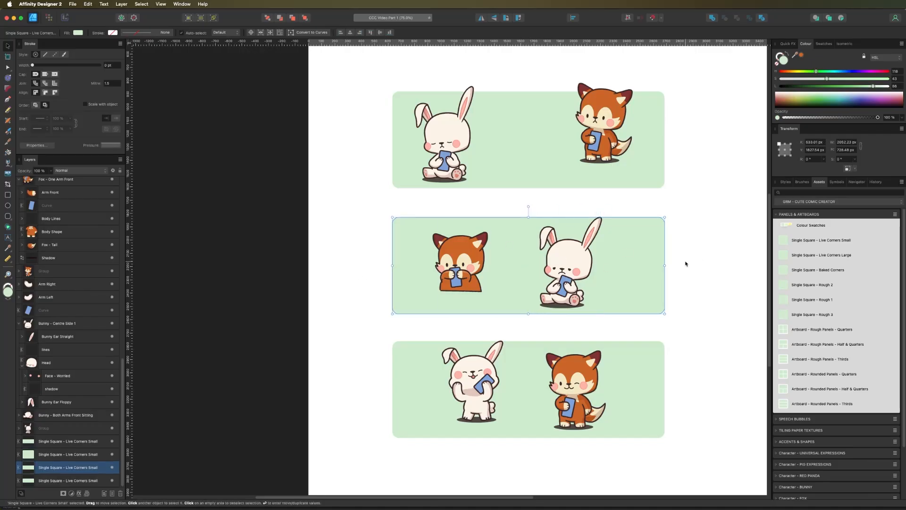
{"action": "left_click_drag", "start_coordinate": [664, 265], "coordinate": [521, 266]}
{"action": "left_click", "coordinate": [295, 280]}
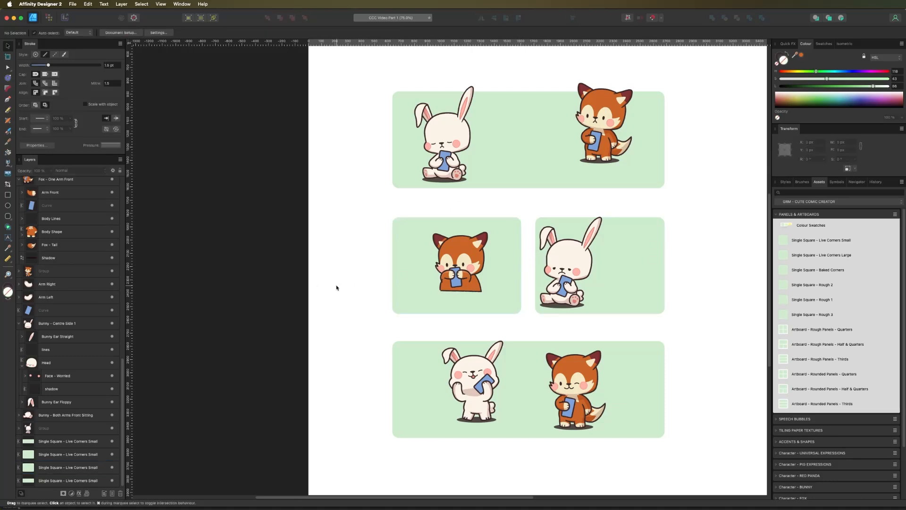
Step: Group all the parts of the middle-row fox holding the phone
{"action": "left_click", "coordinate": [463, 259]}
{"action": "left_click", "coordinate": [333, 242]}
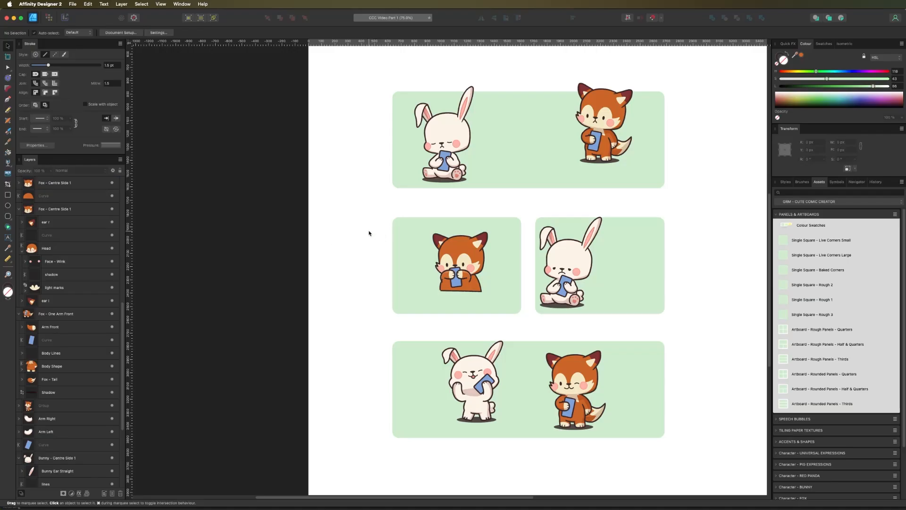
{"action": "left_click_drag", "start_coordinate": [369, 233], "coordinate": [502, 303]}
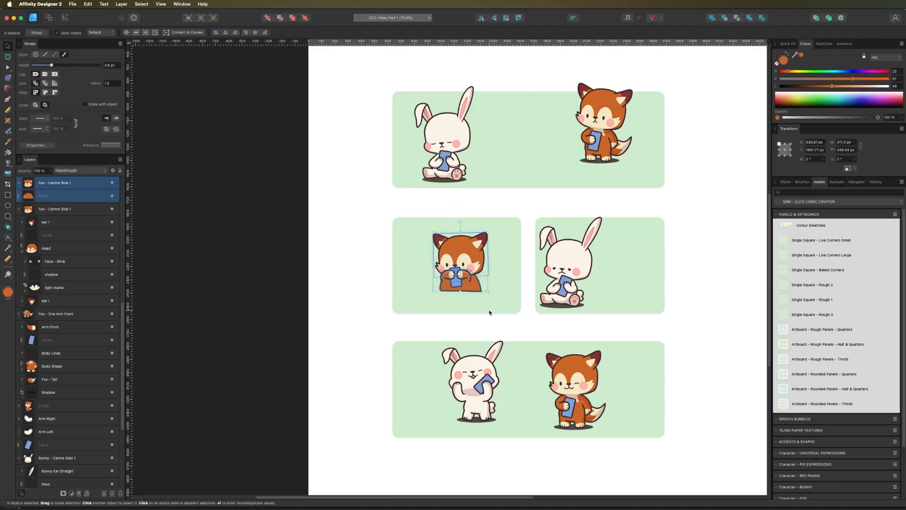
{"action": "key", "text": "super+g"}
Step: Group the parts of the middle-row sitting bunny and move the group slightly inward within its panel
{"action": "left_click", "coordinate": [548, 200]}
{"action": "left_click_drag", "start_coordinate": [538, 205], "coordinate": [624, 318]}
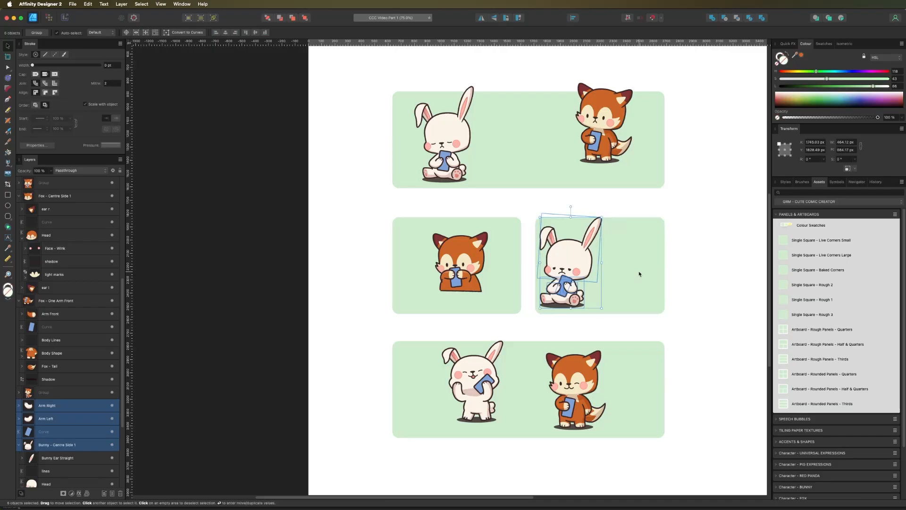
{"action": "key", "text": "super+g"}
{"action": "left_click_drag", "start_coordinate": [571, 256], "coordinate": [583, 252]}
{"action": "left_click", "coordinate": [456, 248]}
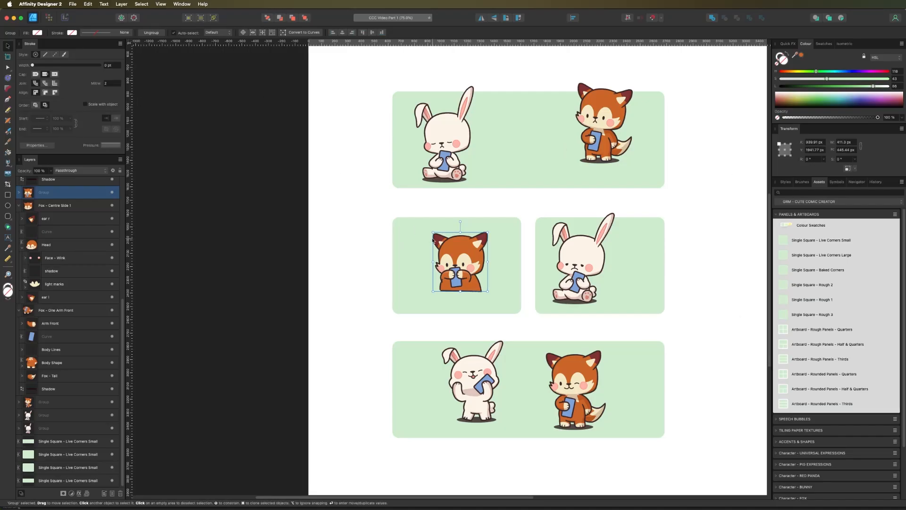
{"action": "left_click_drag", "start_coordinate": [432, 232], "coordinate": [334, 144]}
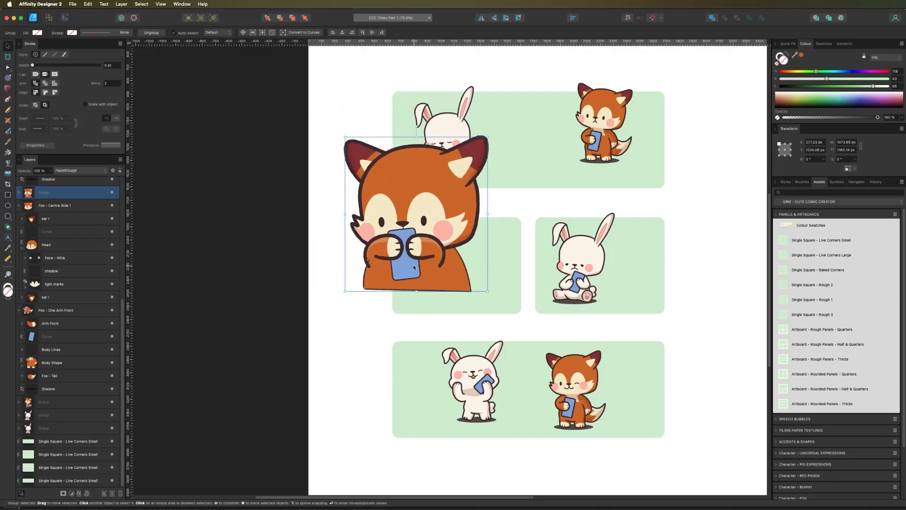
{"action": "key", "text": "super+z"}
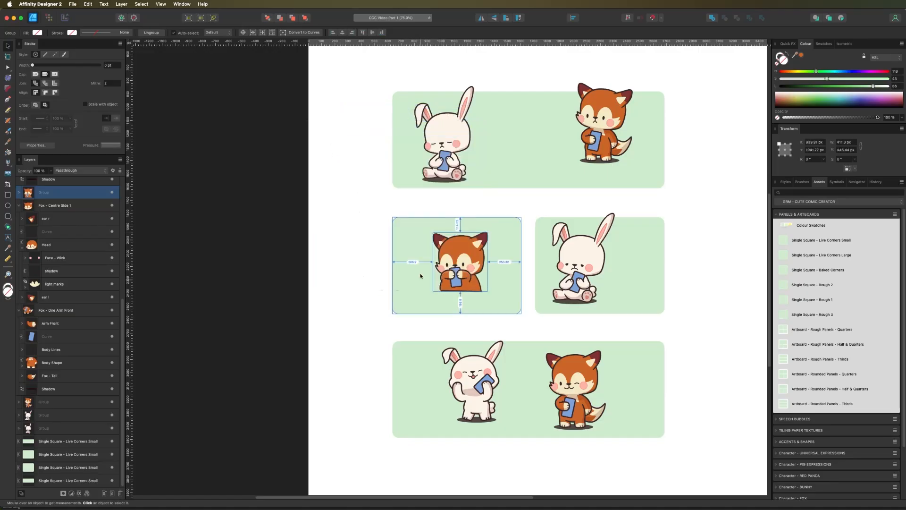
Step: Turn on Scale with object for the middle-row fox group, enlarge it to about 720 px wide and position it over its panel
{"action": "left_click", "coordinate": [85, 104]}
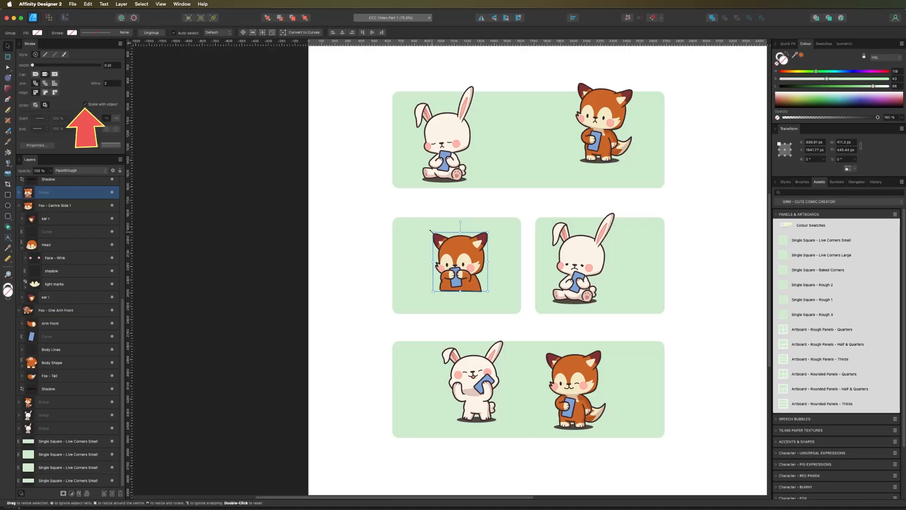
{"action": "left_click_drag", "start_coordinate": [435, 232], "coordinate": [392, 197]}
{"action": "left_click_drag", "start_coordinate": [445, 248], "coordinate": [463, 284]}
{"action": "left_click_drag", "start_coordinate": [505, 326], "coordinate": [518, 342]}
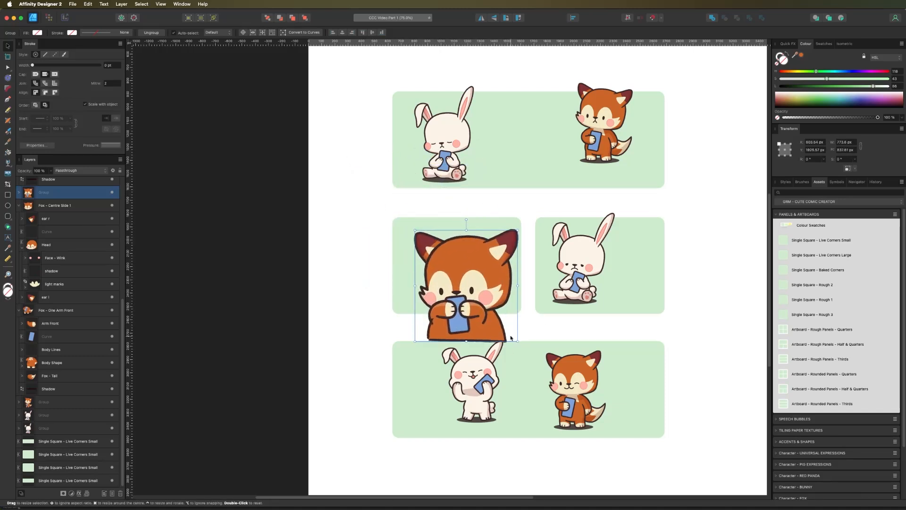
{"action": "left_click_drag", "start_coordinate": [476, 298], "coordinate": [472, 298]}
{"action": "left_click_drag", "start_coordinate": [411, 231], "coordinate": [419, 240]}
{"action": "left_click_drag", "start_coordinate": [443, 260], "coordinate": [437, 254]}
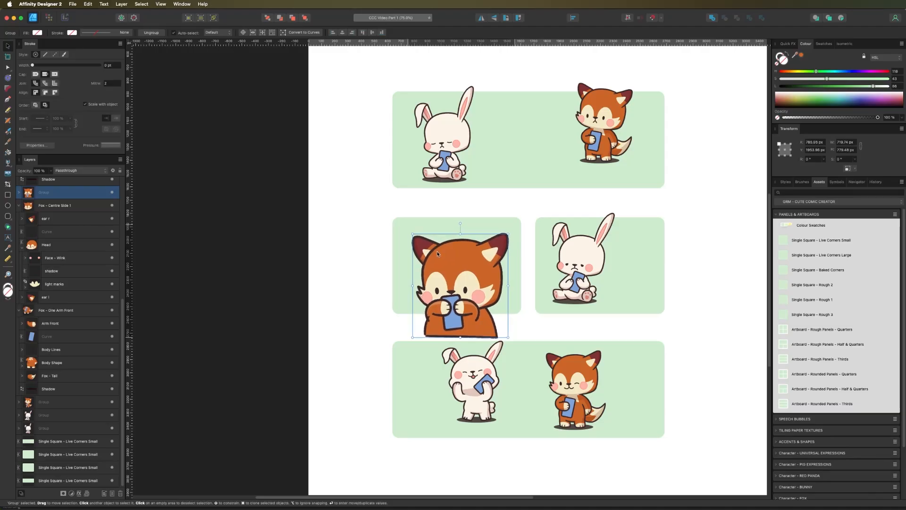
Step: Move the middle-left panel's layer directly beneath the enlarged fox group in the layer stack
{"action": "left_click", "coordinate": [378, 311]}
{"action": "key", "text": "super+plus"}
{"action": "scroll", "coordinate": [378, 312], "scroll_direction": "down", "scroll_amount": 3}
{"action": "left_click", "coordinate": [438, 264]}
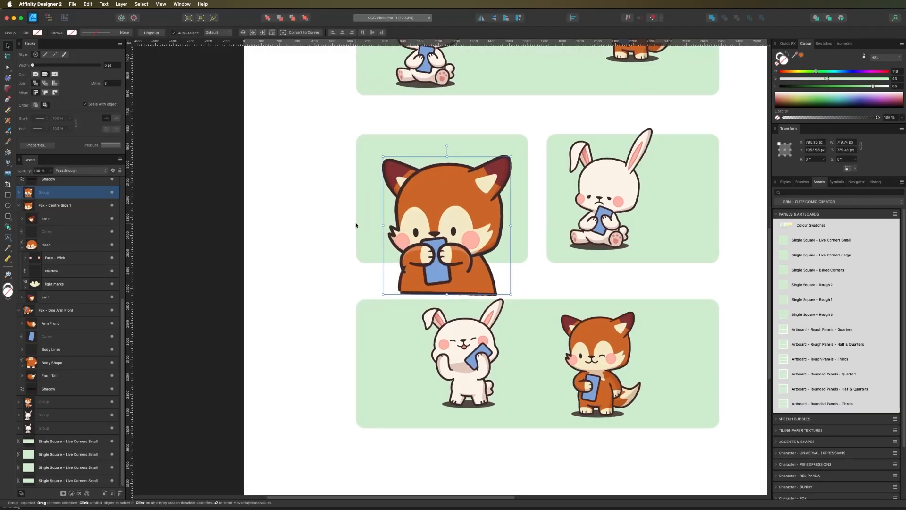
{"action": "left_click", "coordinate": [364, 232], "text": "shift"}
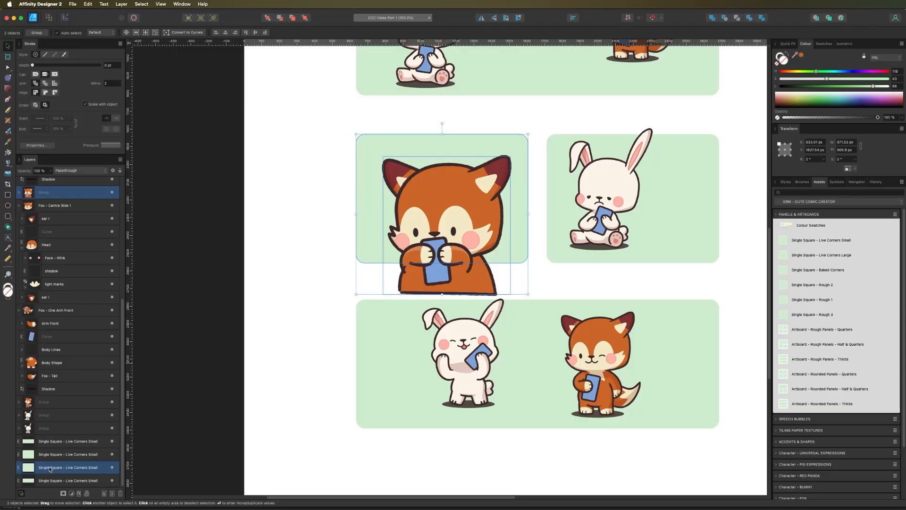
{"action": "left_click_drag", "start_coordinate": [50, 469], "coordinate": [36, 196]}
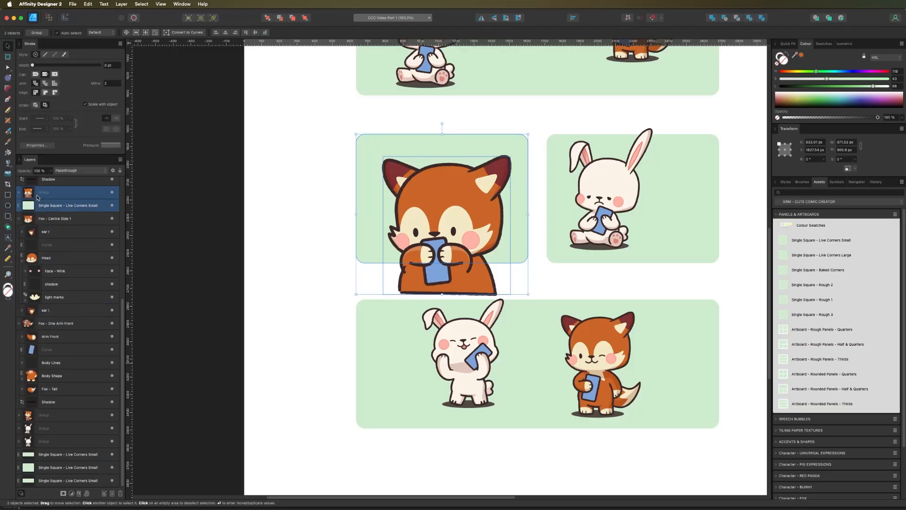
{"action": "left_click", "coordinate": [205, 239]}
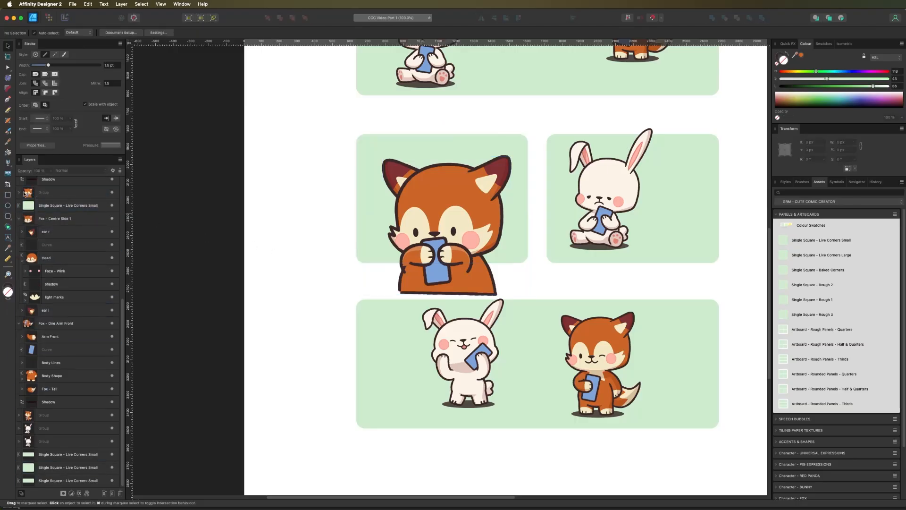
Step: Try clipping the enlarged fox group inside the middle-left panel, and undo the clipping
{"action": "left_click_drag", "start_coordinate": [27, 193], "coordinate": [18, 206]}
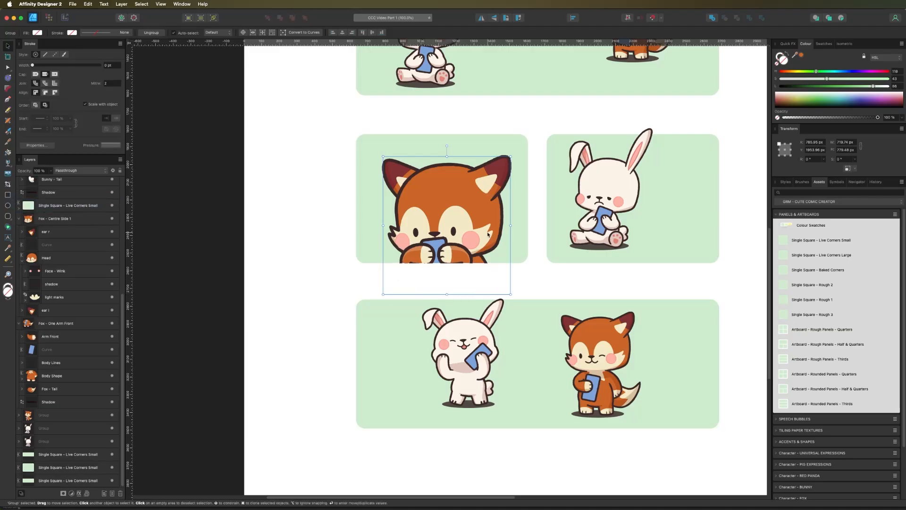
{"action": "left_click", "coordinate": [18, 209]}
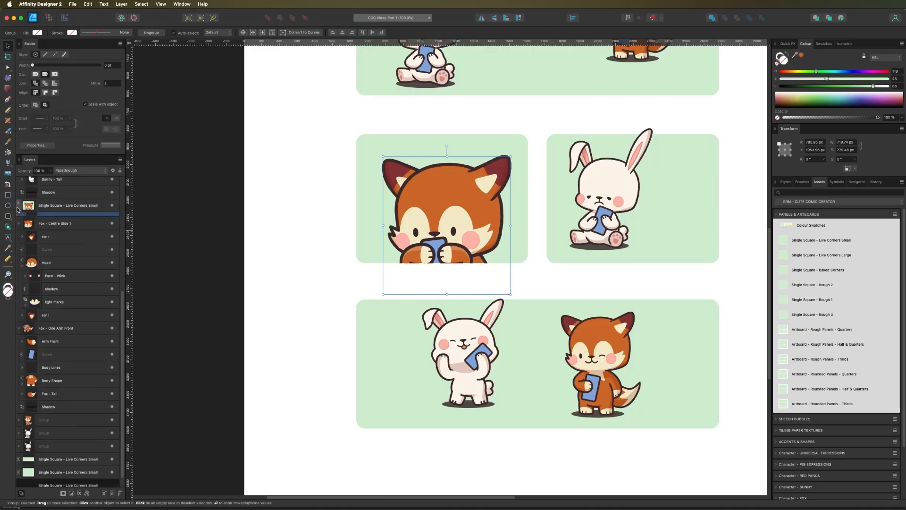
{"action": "left_click", "coordinate": [326, 239]}
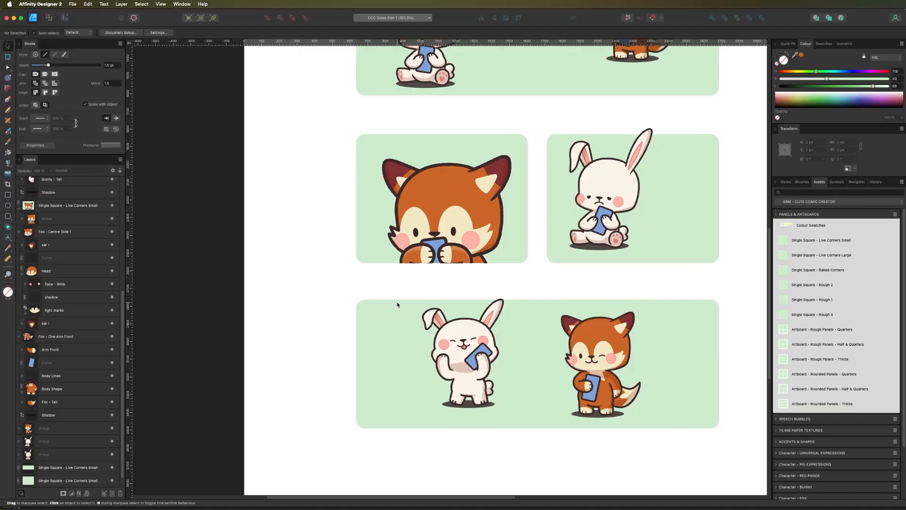
{"action": "scroll", "coordinate": [83, 267], "scroll_direction": "up", "scroll_amount": 2}
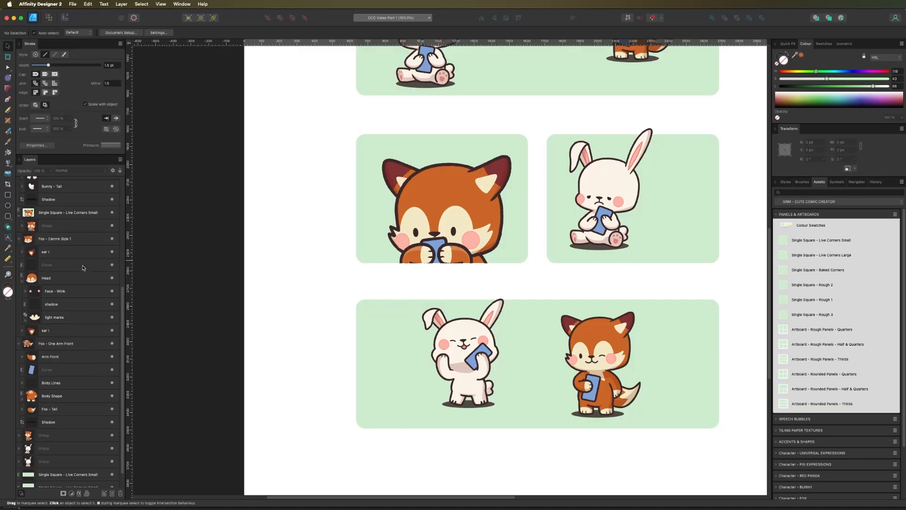
{"action": "key", "text": "super+z"}
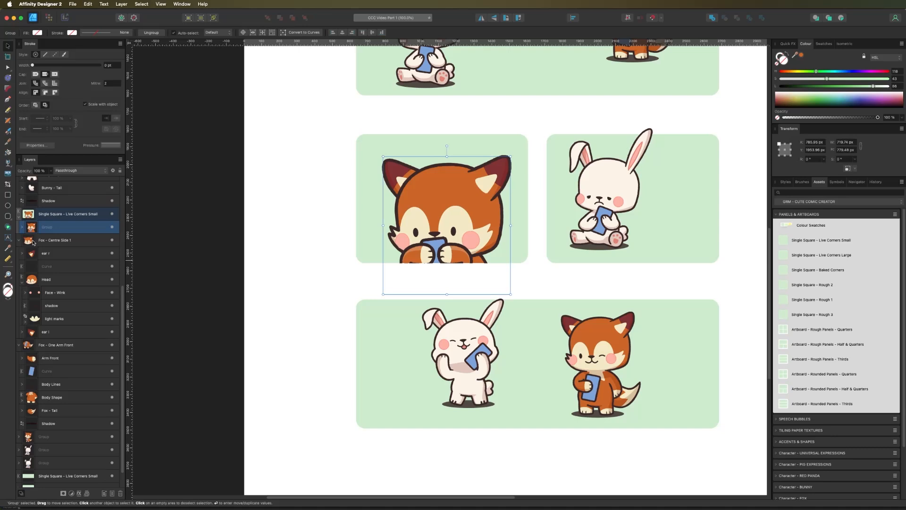
{"action": "key", "text": "super+z"}
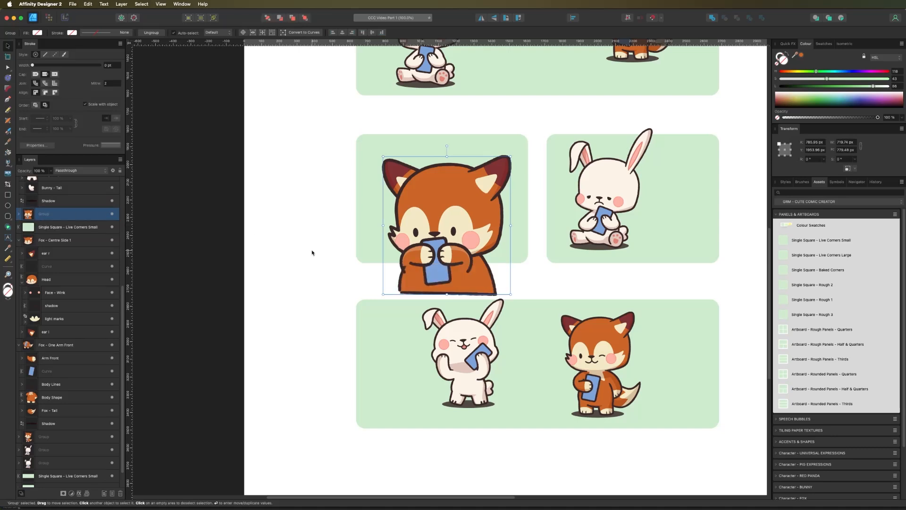
Step: Try applying the fox group as a mask on the middle-left panel, and undo it
{"action": "left_click", "coordinate": [312, 253]}
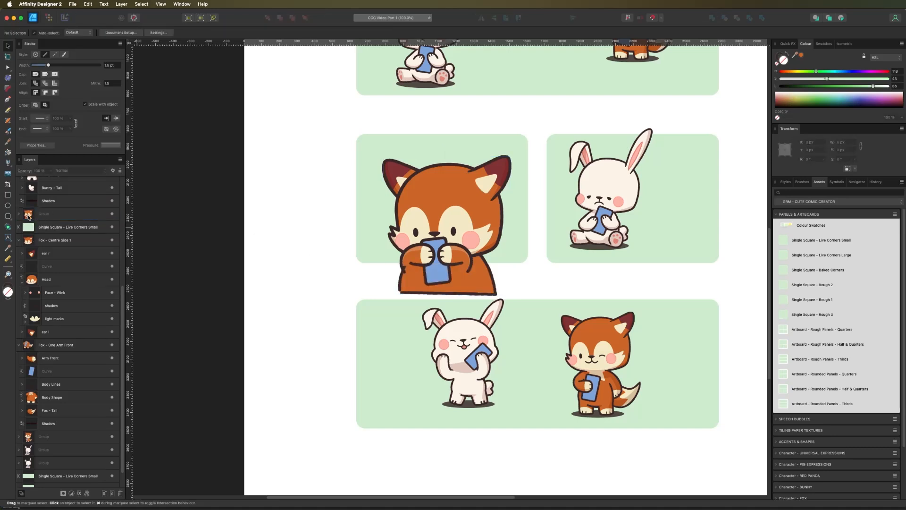
{"action": "left_click_drag", "start_coordinate": [28, 217], "coordinate": [30, 230]}
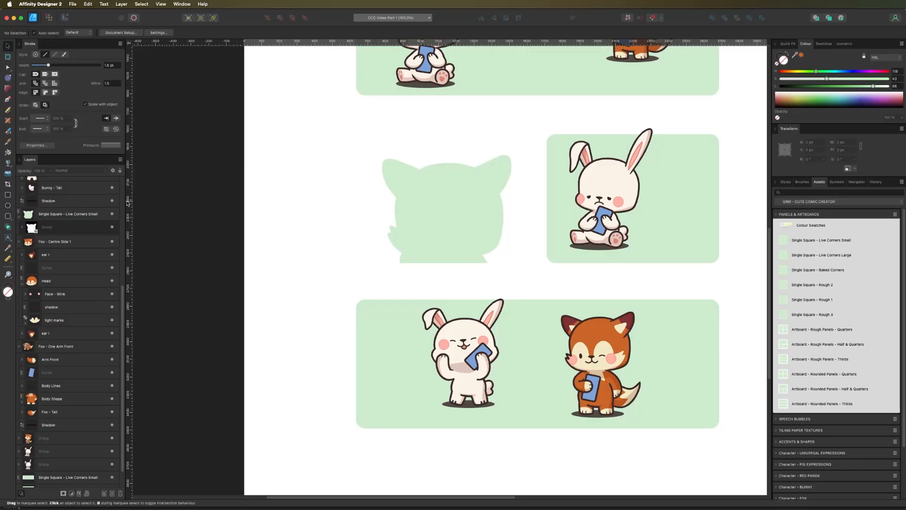
{"action": "key", "text": "super+z"}
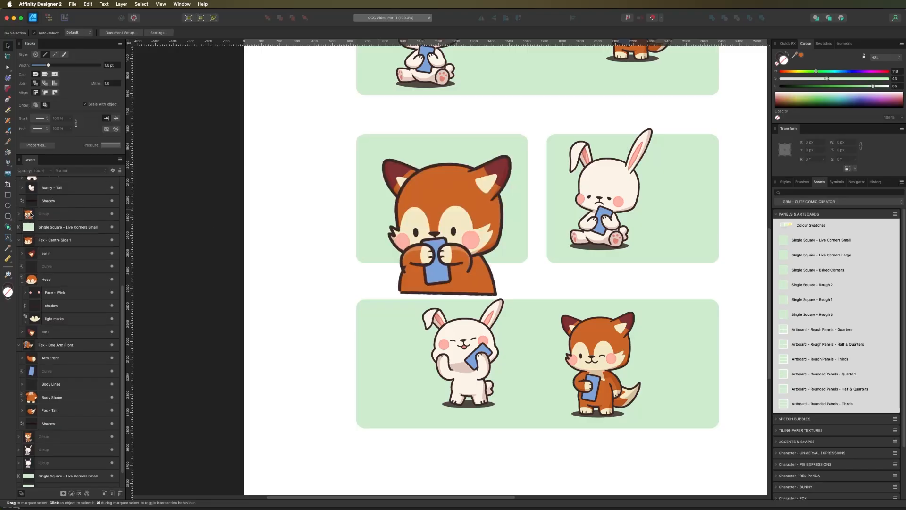
Step: Clip the fox group inside the middle-left panel and nudge the clipped fox slightly downward
{"action": "left_click_drag", "start_coordinate": [29, 214], "coordinate": [18, 230]}
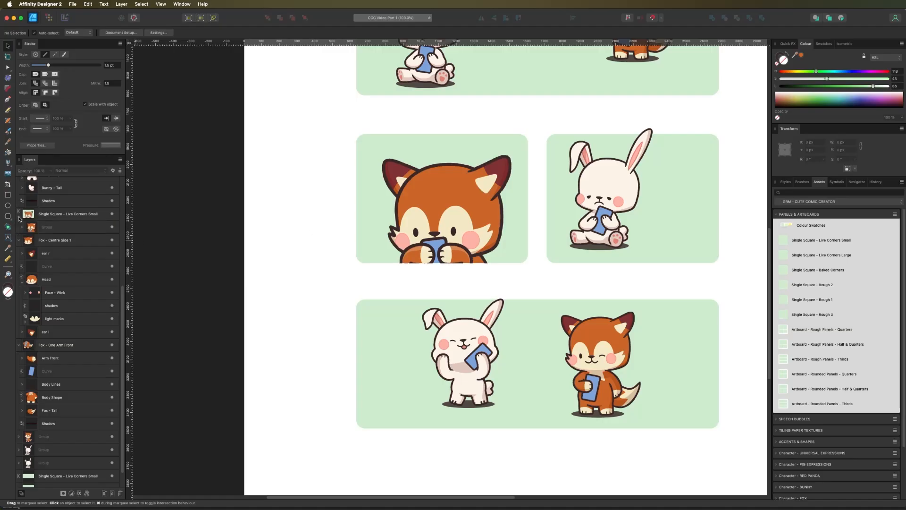
{"action": "left_click", "coordinate": [35, 228]}
{"action": "left_click_drag", "start_coordinate": [432, 209], "coordinate": [432, 211]}
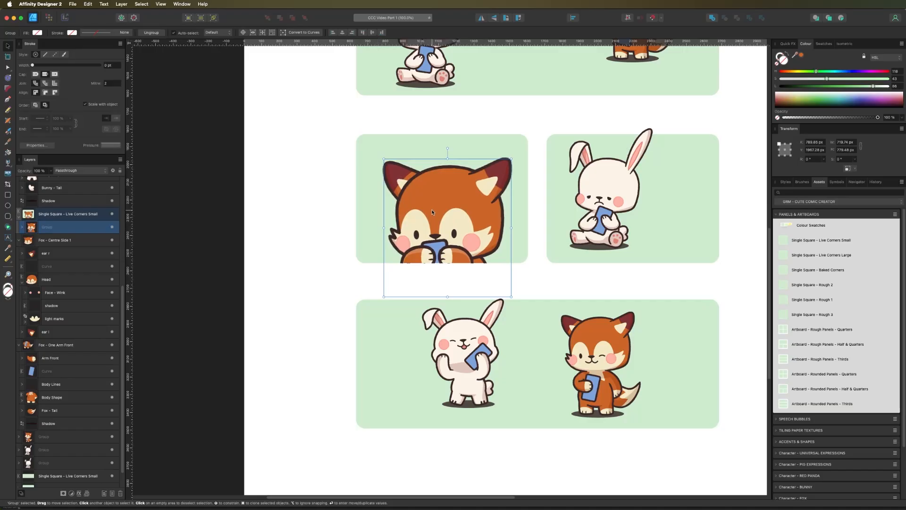
{"action": "left_click", "coordinate": [281, 236]}
Step: Enlarge the middle-row sitting bunny group to about 654 px wide, extending past its panel's upper and left edges
{"action": "left_click_drag", "start_coordinate": [567, 210], "coordinate": [472, 230]}
{"action": "left_click", "coordinate": [527, 204]}
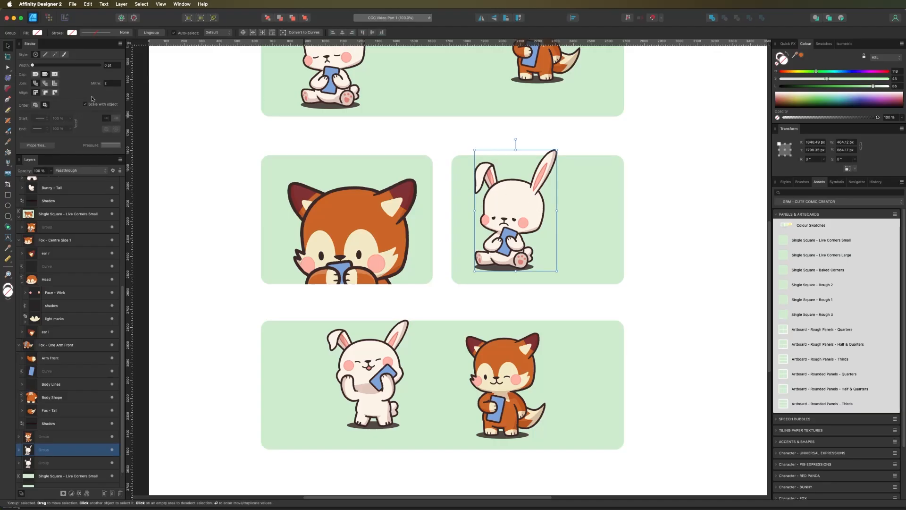
{"action": "left_click_drag", "start_coordinate": [473, 150], "coordinate": [432, 102]}
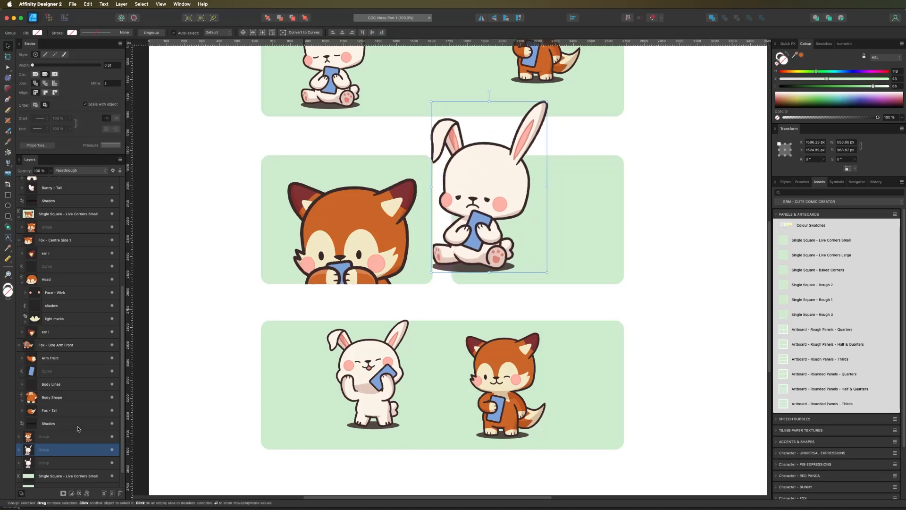
Step: Move the middle-right panel's layer directly beneath the enlarged bunny group and clip the bunny inside the panel
{"action": "scroll", "coordinate": [77, 429], "scroll_direction": "down", "scroll_amount": 2}
{"action": "left_click", "coordinate": [589, 229], "text": "shift"}
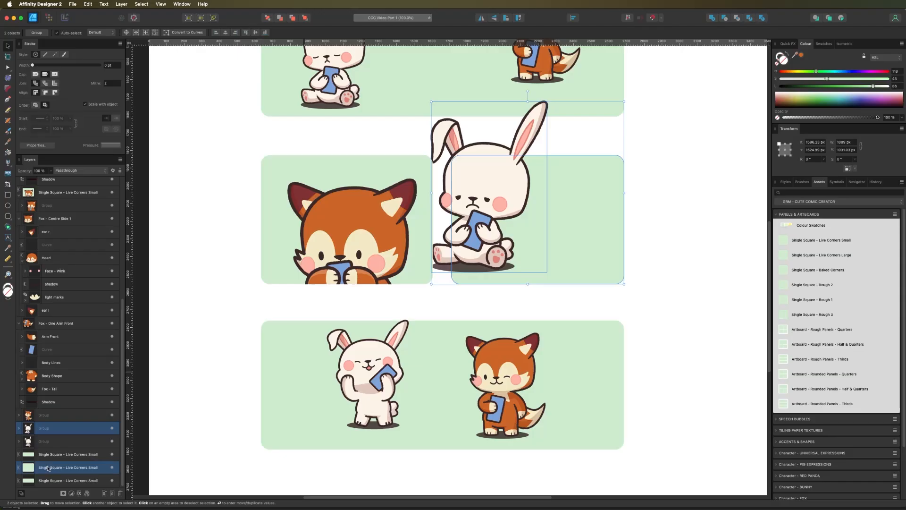
{"action": "left_click_drag", "start_coordinate": [47, 468], "coordinate": [18, 444]}
{"action": "left_click", "coordinate": [33, 433]}
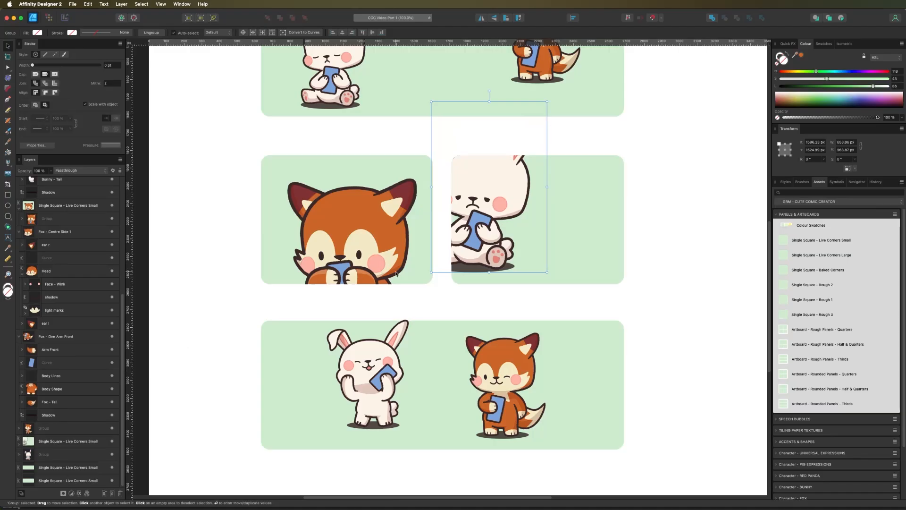
Step: Enlarge the clipped middle-row bunny to about 673 px wide and shift it further up and left within its panel
{"action": "left_click_drag", "start_coordinate": [486, 232], "coordinate": [472, 224]}
{"action": "left_click_drag", "start_coordinate": [533, 265], "coordinate": [535, 269]}
{"action": "left_click_drag", "start_coordinate": [481, 242], "coordinate": [482, 237]}
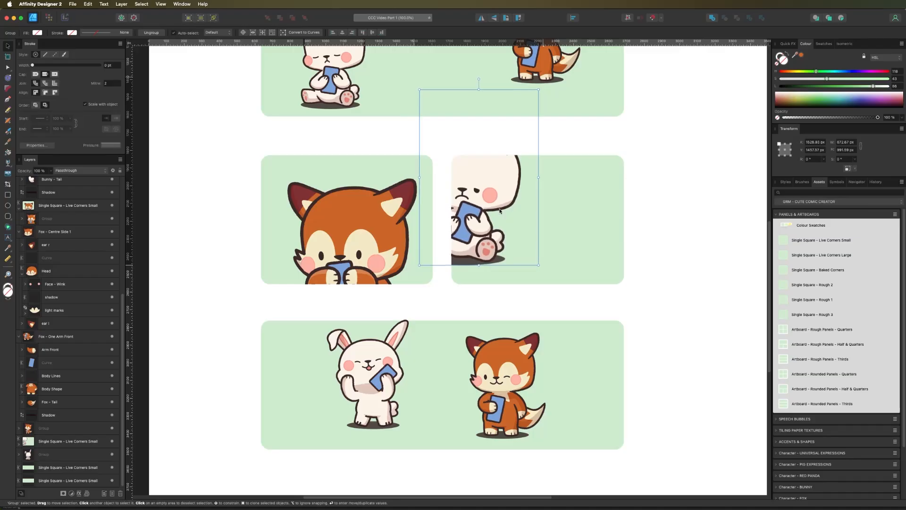
{"action": "scroll", "coordinate": [453, 302], "scroll_direction": "down", "scroll_amount": 3}
{"action": "left_click", "coordinate": [406, 393]}
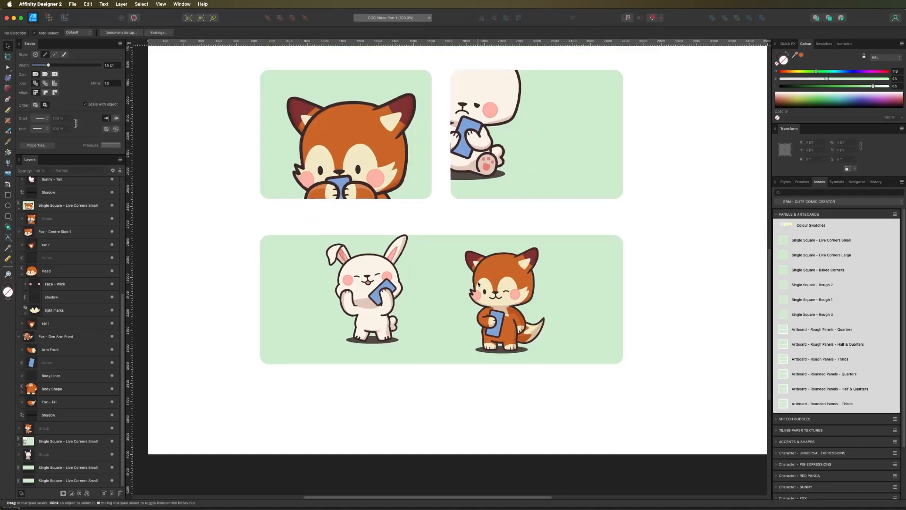
Step: Move the bottom-row bunny down and left so its feet overlap the panel's lower edge, and enlarge it to about 512 px wide
{"action": "left_click", "coordinate": [385, 283]}
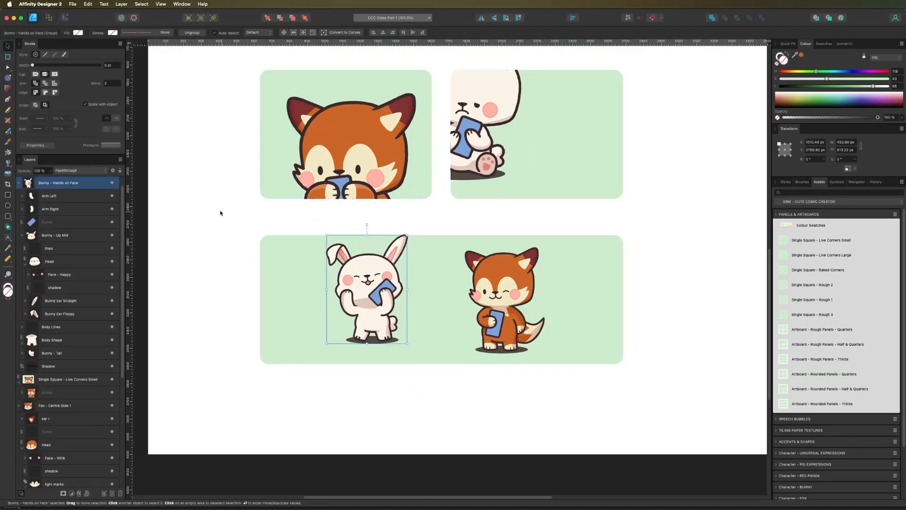
{"action": "left_click_drag", "start_coordinate": [368, 302], "coordinate": [317, 340]}
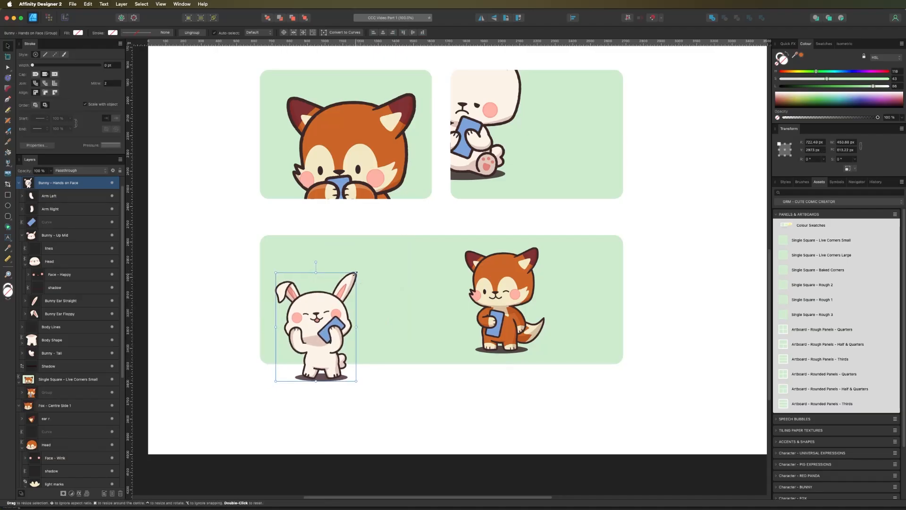
{"action": "left_click_drag", "start_coordinate": [356, 273], "coordinate": [367, 259]}
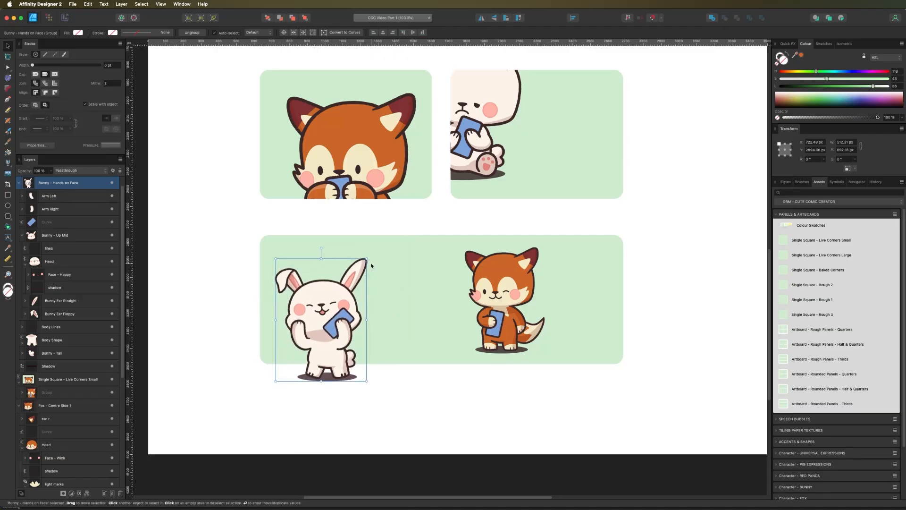
Step: Select all the parts of the bottom-row fox and group them
{"action": "left_click", "coordinate": [501, 288]}
{"action": "left_click", "coordinate": [439, 257]}
{"action": "left_click", "coordinate": [442, 228]}
{"action": "left_click_drag", "start_coordinate": [440, 224], "coordinate": [557, 362]}
{"action": "key", "text": "super+g"}
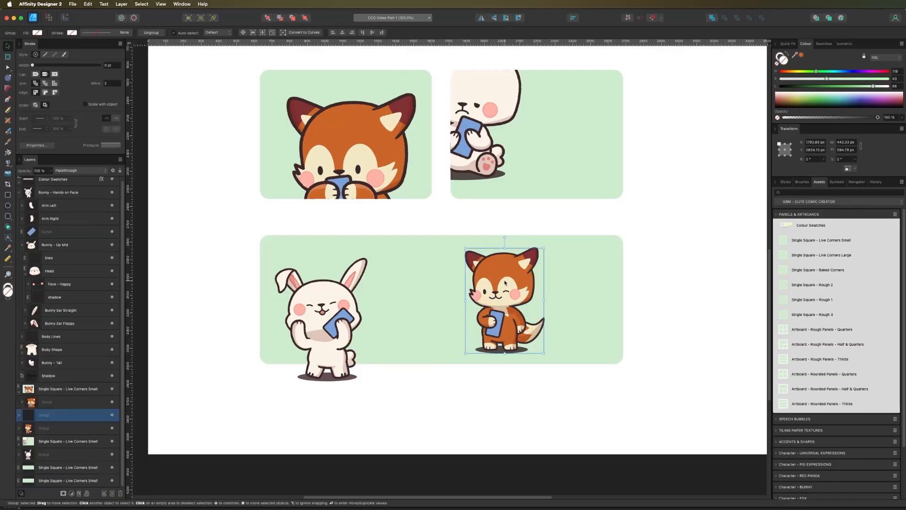
Step: Shrink the bottom-row fox group to about 393 px wide and move it slightly up and right within the panel
{"action": "left_click_drag", "start_coordinate": [504, 282], "coordinate": [511, 277]}
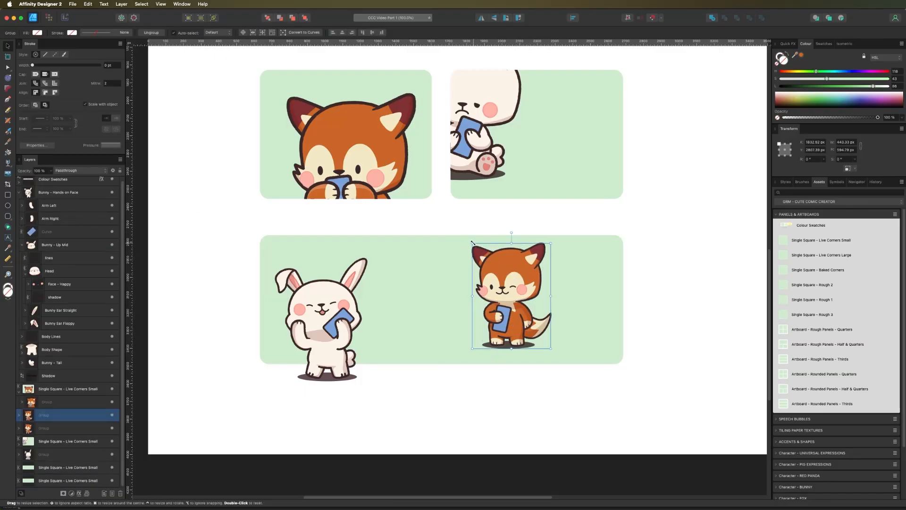
{"action": "left_click_drag", "start_coordinate": [473, 244], "coordinate": [481, 254]}
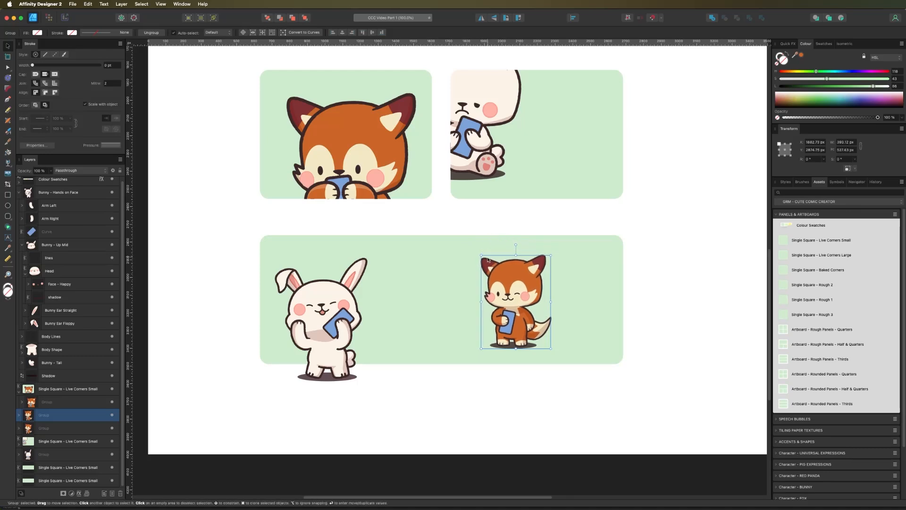
{"action": "left_click_drag", "start_coordinate": [518, 278], "coordinate": [526, 269]}
{"action": "left_click", "coordinate": [493, 461]}
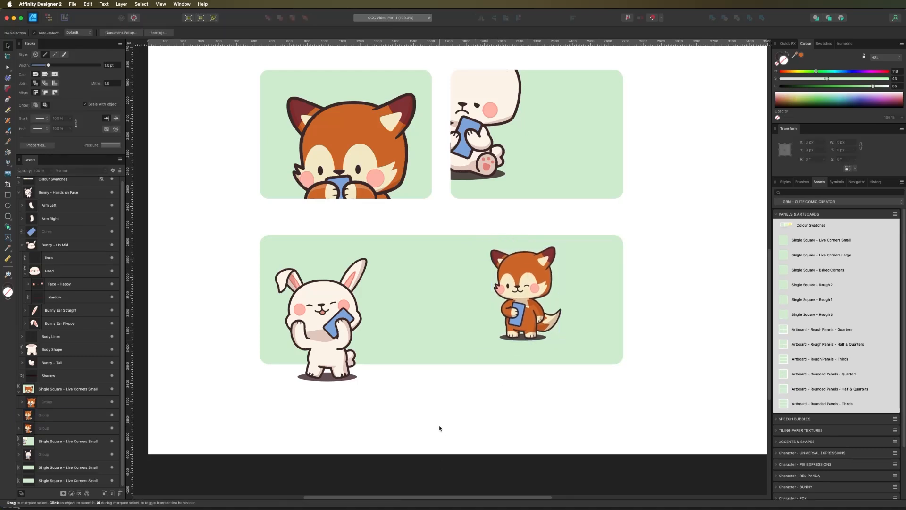
Step: Nudge the bottom-row bunny slightly up and to the right
{"action": "key", "text": "super+minus"}
{"action": "left_click_drag", "start_coordinate": [242, 285], "coordinate": [256, 306]}
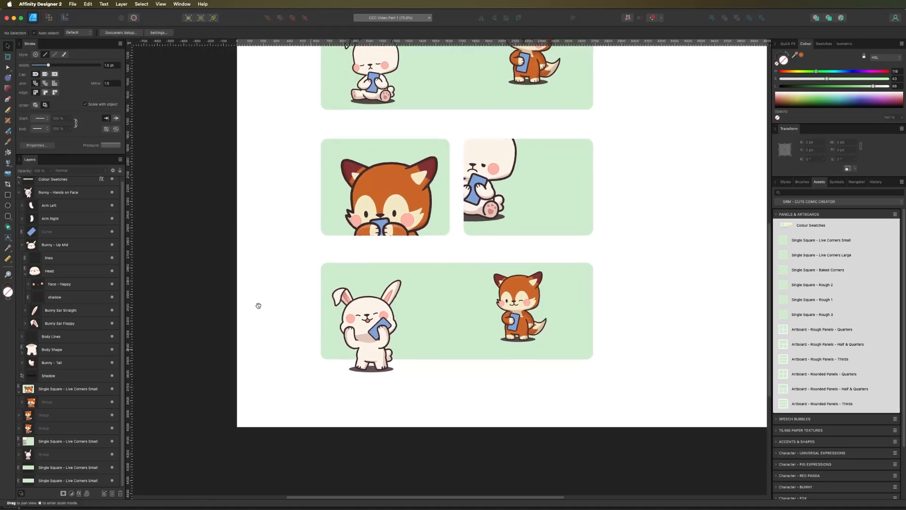
{"action": "left_click", "coordinate": [374, 336]}
{"action": "left_click", "coordinate": [283, 299]}
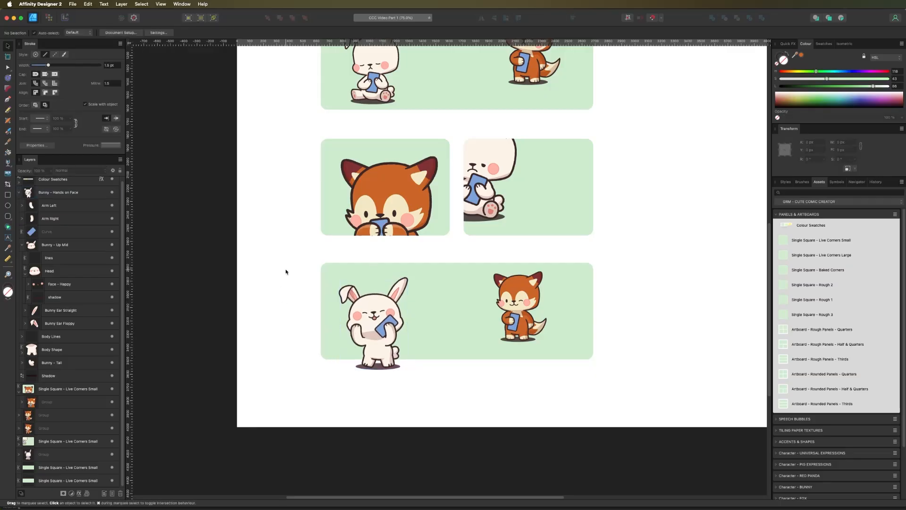
Step: Tighten the gaps between rows by moving up the two middle panels, and then the bottom panel together with its bunny and fox
{"action": "key", "text": "super+minus"}
{"action": "left_click_drag", "start_coordinate": [310, 253], "coordinate": [322, 279]}
{"action": "key", "text": "super+plus"}
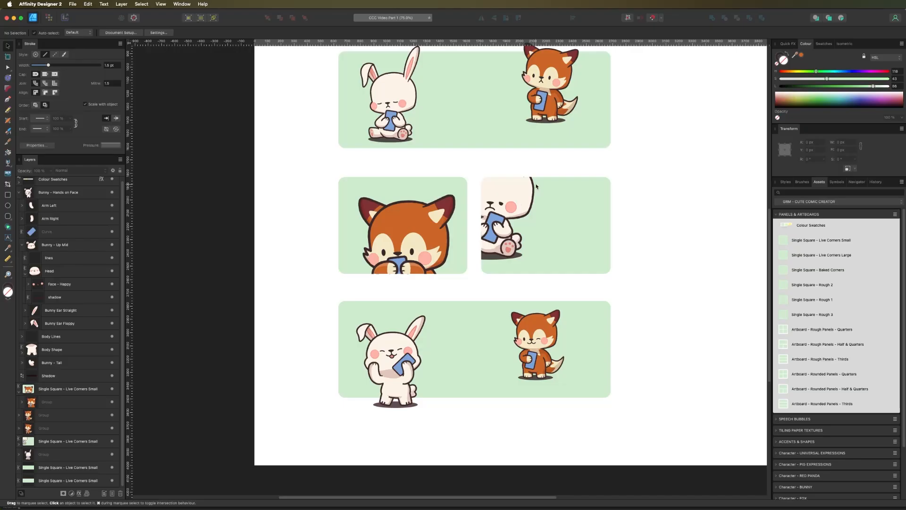
{"action": "left_click_drag", "start_coordinate": [319, 172], "coordinate": [654, 281]}
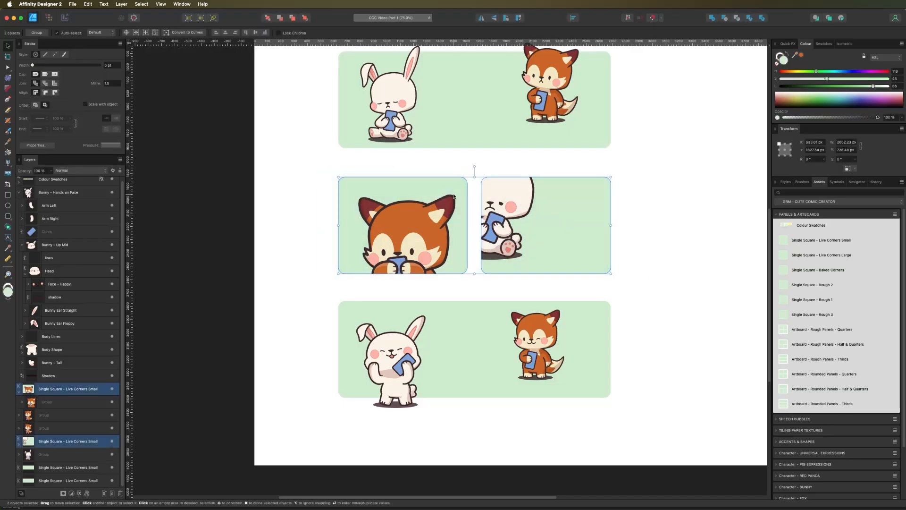
{"action": "left_click", "coordinate": [436, 154]}
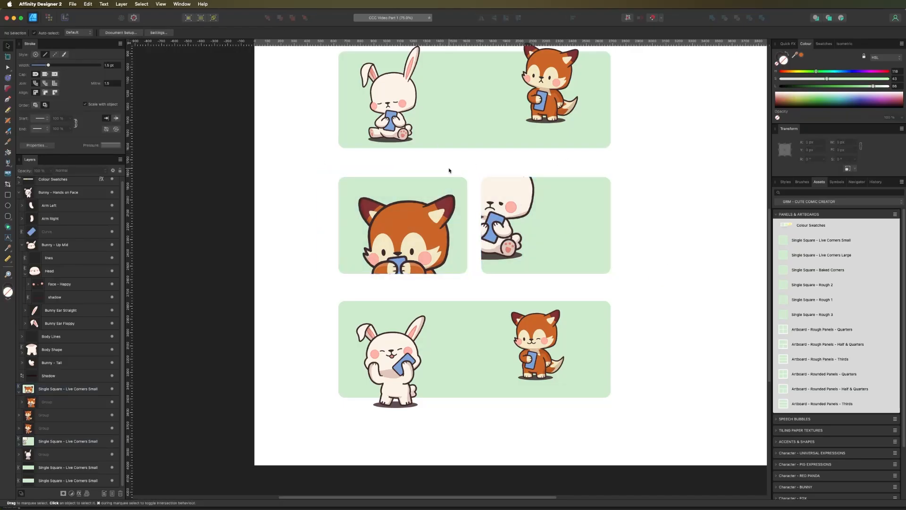
{"action": "left_click_drag", "start_coordinate": [305, 172], "coordinate": [622, 275]}
{"action": "mouse_move", "coordinate": [558, 232]}
{"action": "left_mouse_down"}
{"action": "mouse_move", "coordinate": [558, 208]}
{"action": "mouse_move", "coordinate": [559, 216]}
{"action": "left_mouse_up"}
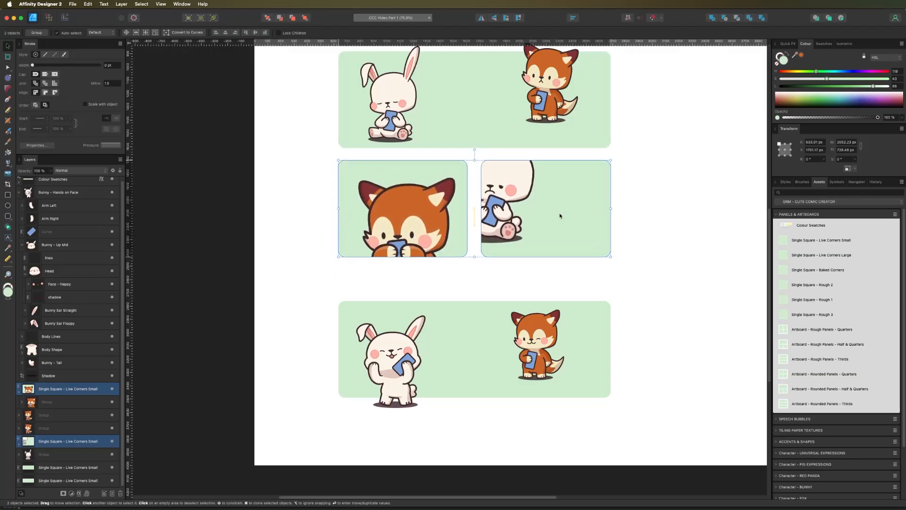
{"action": "left_click_drag", "start_coordinate": [295, 310], "coordinate": [639, 418]}
{"action": "left_click_drag", "start_coordinate": [541, 349], "coordinate": [541, 317]}
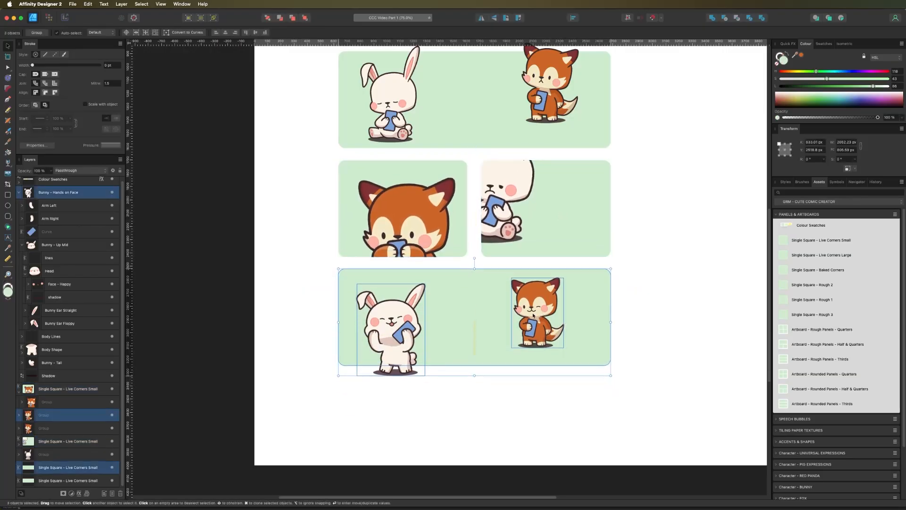
Step: Enlarge the bottom-row bunny to about 617 px wide so its ear and feet extend beyond the panel
{"action": "left_click", "coordinate": [392, 331]}
{"action": "left_click_drag", "start_coordinate": [425, 284], "coordinate": [438, 266]}
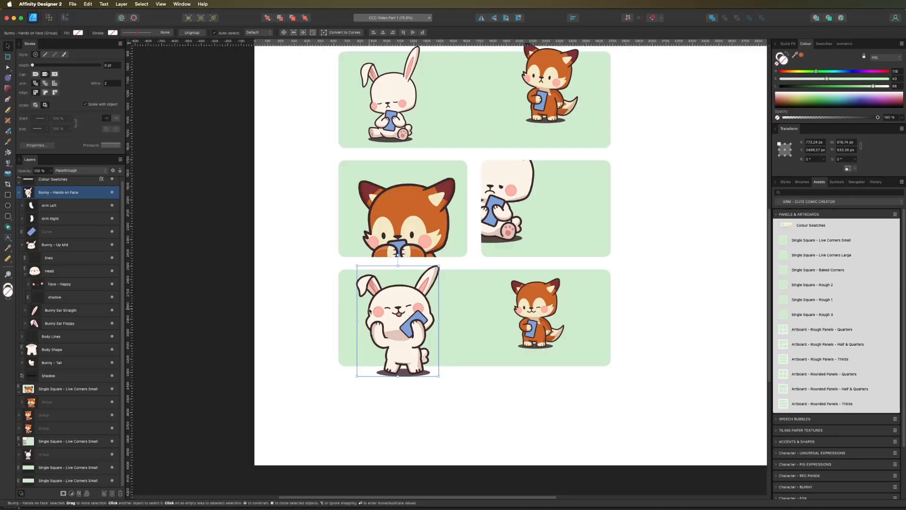
{"action": "left_click", "coordinate": [299, 370]}
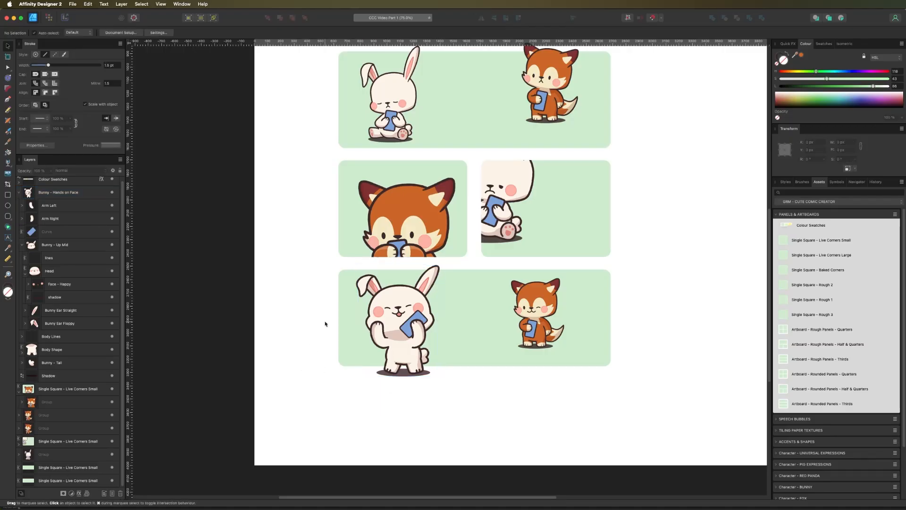
Step: Recolour the middle-left panel behind the fox with the light pink from the swatch strip above the panels
{"action": "scroll", "coordinate": [452, 289], "scroll_direction": "up", "scroll_amount": 5}
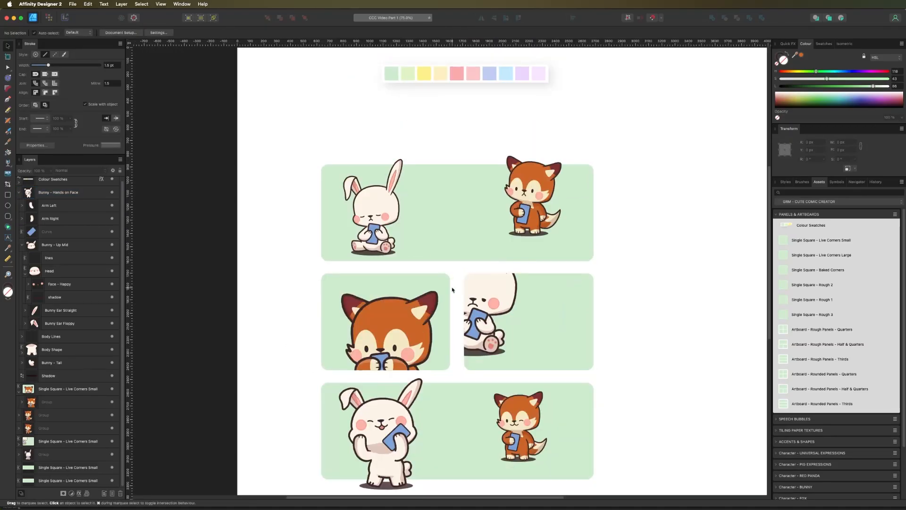
{"action": "key", "text": "a"}
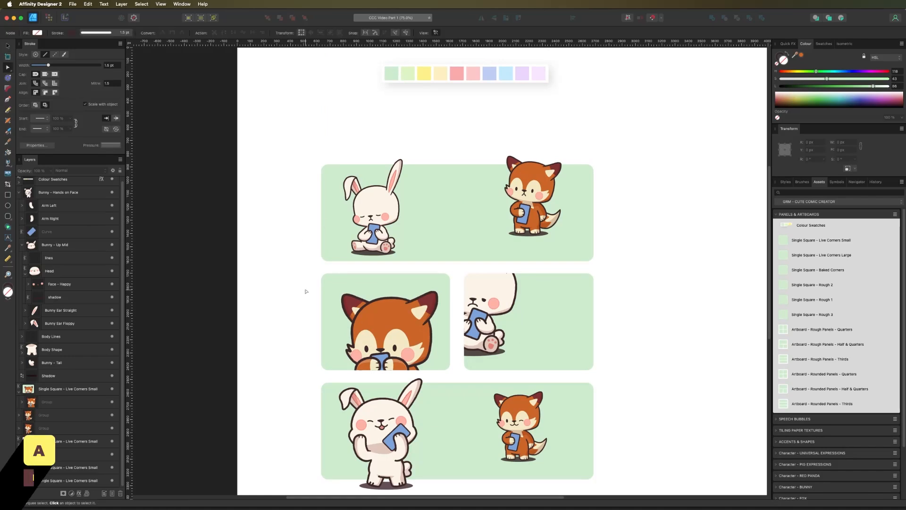
{"action": "left_click", "coordinate": [343, 281]}
{"action": "key", "text": "i"}
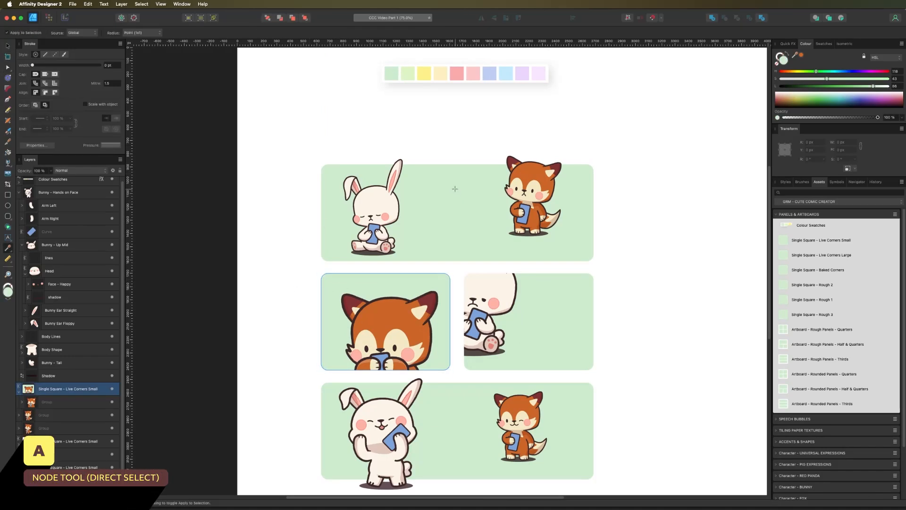
{"action": "left_click", "coordinate": [473, 71]}
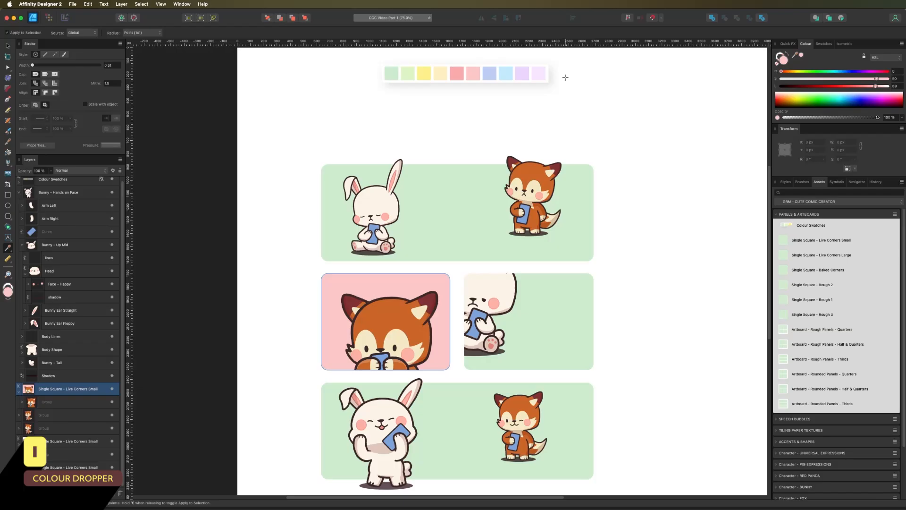
Step: Give the middle-right panel behind the bunny the same light pink, sampled from the swatch strip
{"action": "key", "text": "a"}
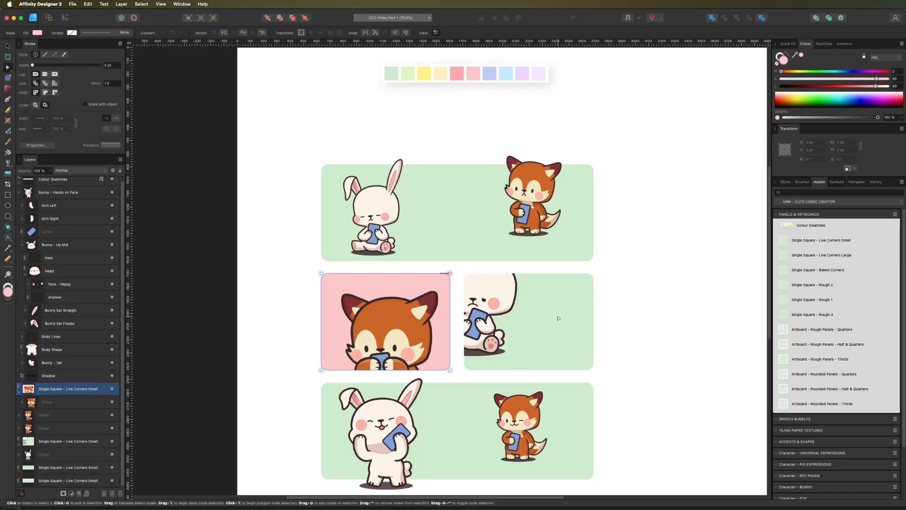
{"action": "left_click", "coordinate": [558, 319]}
{"action": "key", "text": "i"}
{"action": "left_click", "coordinate": [474, 74]}
Step: Recolour the bottom panel with the bright yellow from the swatch strip and deselect it
{"action": "key", "text": "a"}
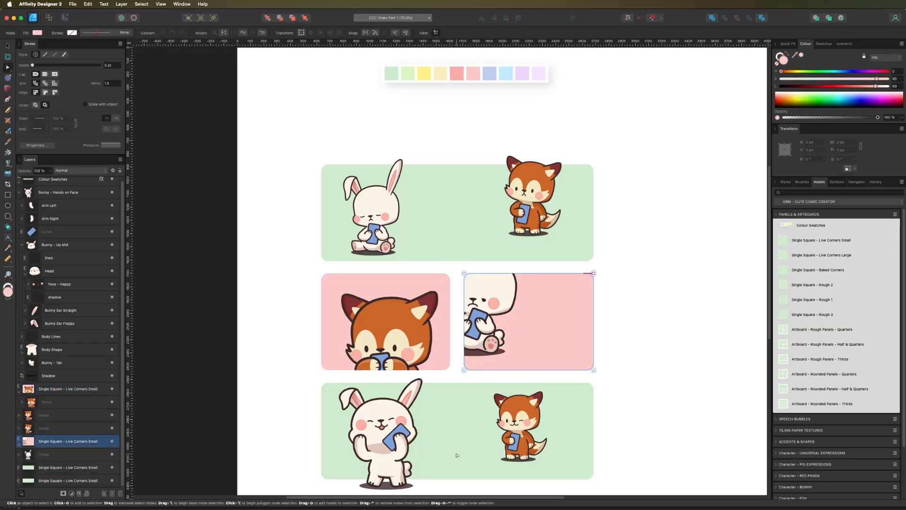
{"action": "left_click", "coordinate": [457, 455]}
{"action": "key", "text": "i"}
{"action": "left_click", "coordinate": [440, 74]}
{"action": "left_click", "coordinate": [425, 72]}
{"action": "scroll", "coordinate": [324, 209], "scroll_direction": "down", "scroll_amount": 3}
{"action": "key", "text": "v"}
{"action": "left_click", "coordinate": [319, 247]}
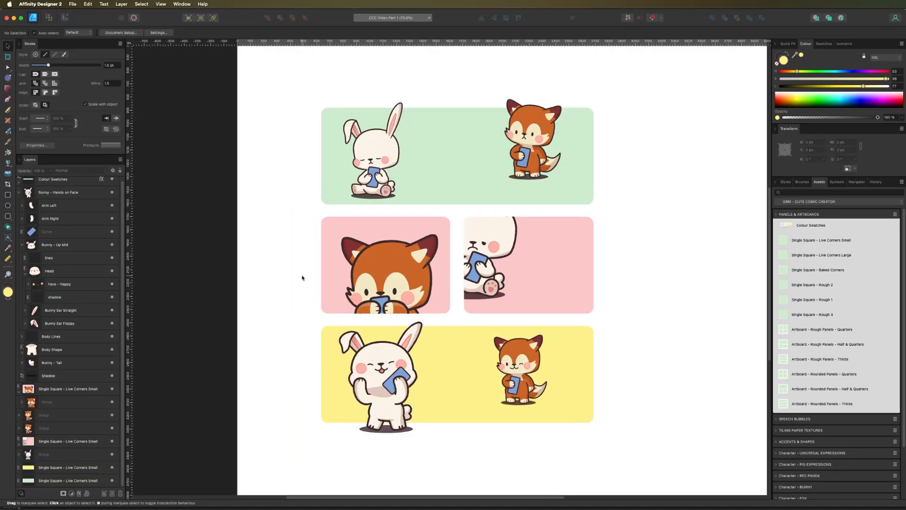
Step: Open the Character - Universal Expressions assets and browse to the face expressions
{"action": "key", "text": "super+1"}
{"action": "left_click", "coordinate": [392, 283]}
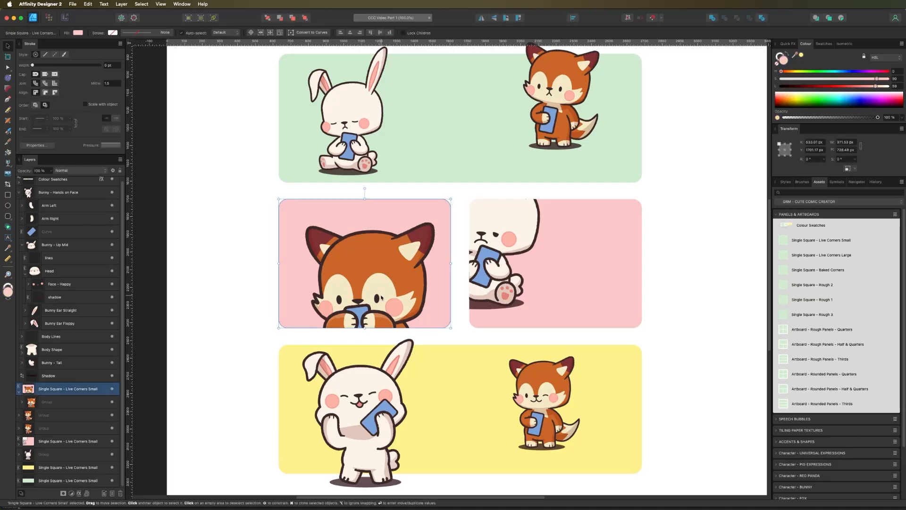
{"action": "scroll", "coordinate": [793, 434], "scroll_direction": "down", "scroll_amount": 5}
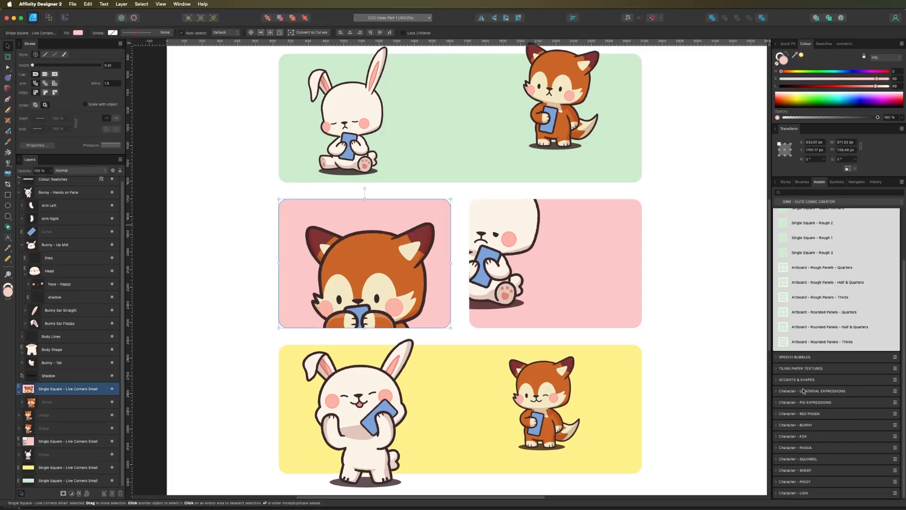
{"action": "left_click", "coordinate": [804, 390]}
{"action": "scroll", "coordinate": [821, 404], "scroll_direction": "down", "scroll_amount": 10}
{"action": "scroll", "coordinate": [823, 404], "scroll_direction": "down", "scroll_amount": 3}
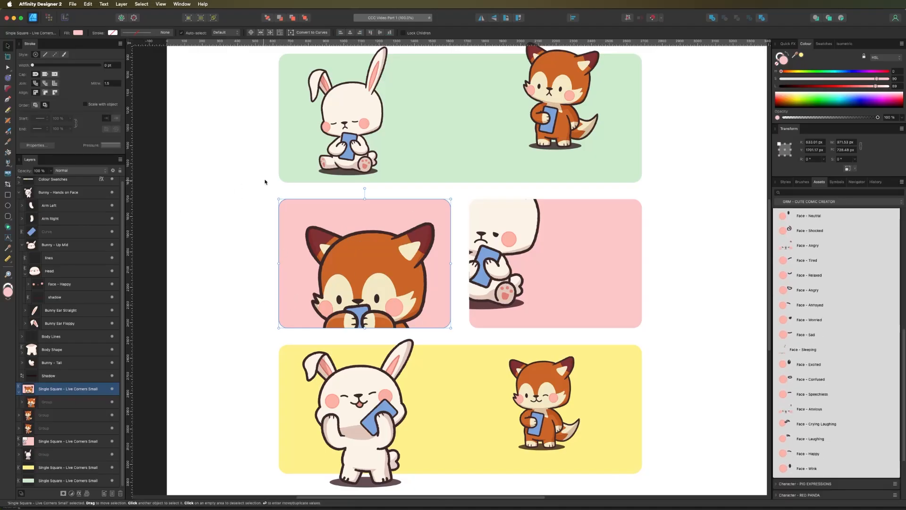
Step: Select the neutral face nested in the middle-left fox's head, add the Face - Excited asset over it, and nudge it into place
{"action": "double_click", "coordinate": [366, 260]}
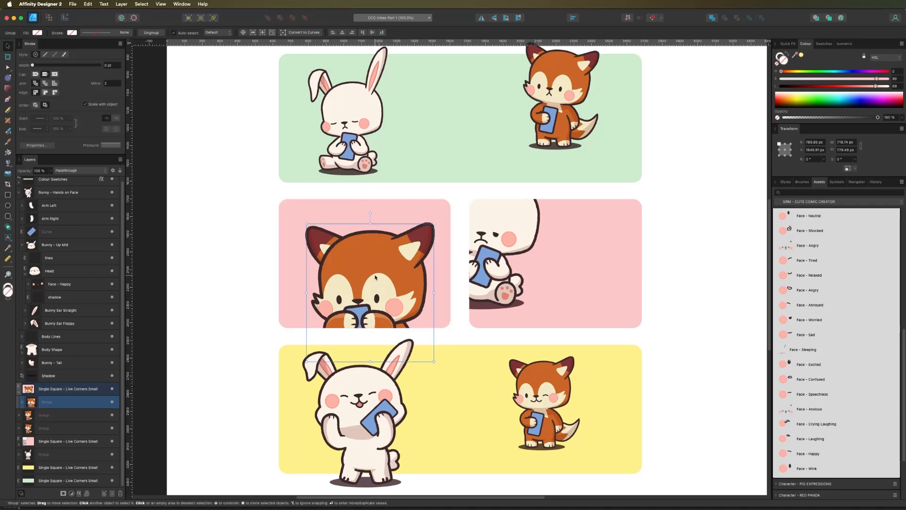
{"action": "double_click", "coordinate": [395, 309]}
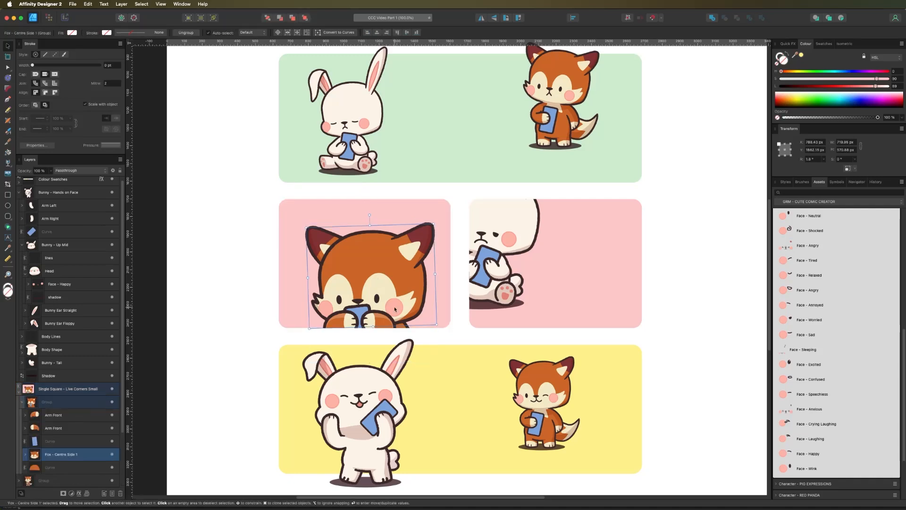
{"action": "double_click", "coordinate": [395, 309]}
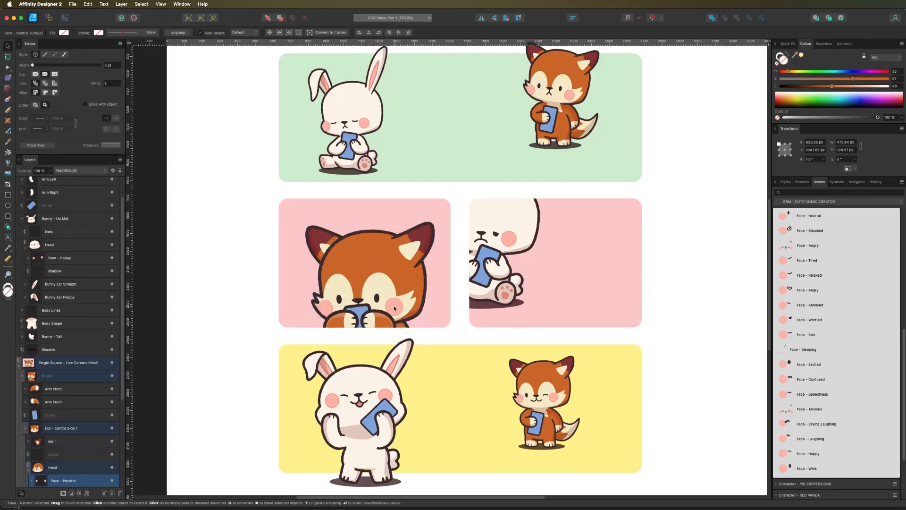
{"action": "scroll", "coordinate": [750, 366], "scroll_direction": "down", "scroll_amount": 1}
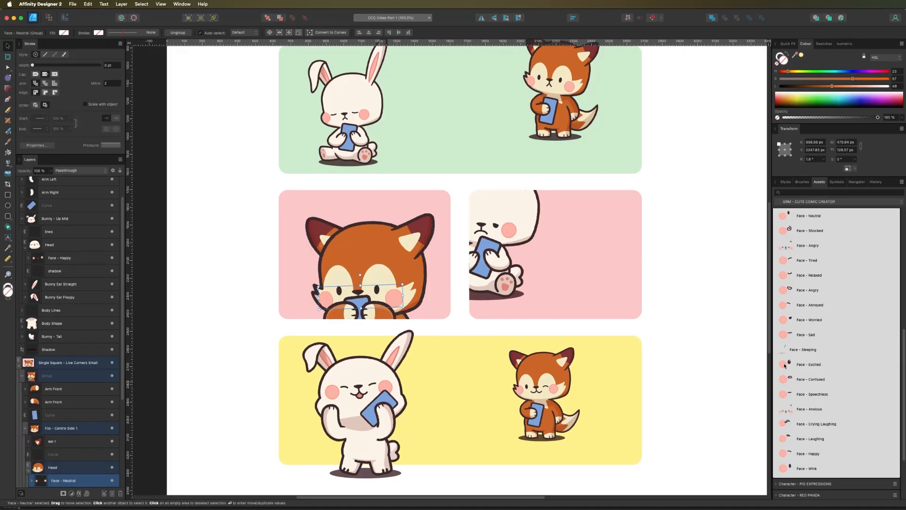
{"action": "left_click_drag", "start_coordinate": [784, 365], "coordinate": [358, 300]}
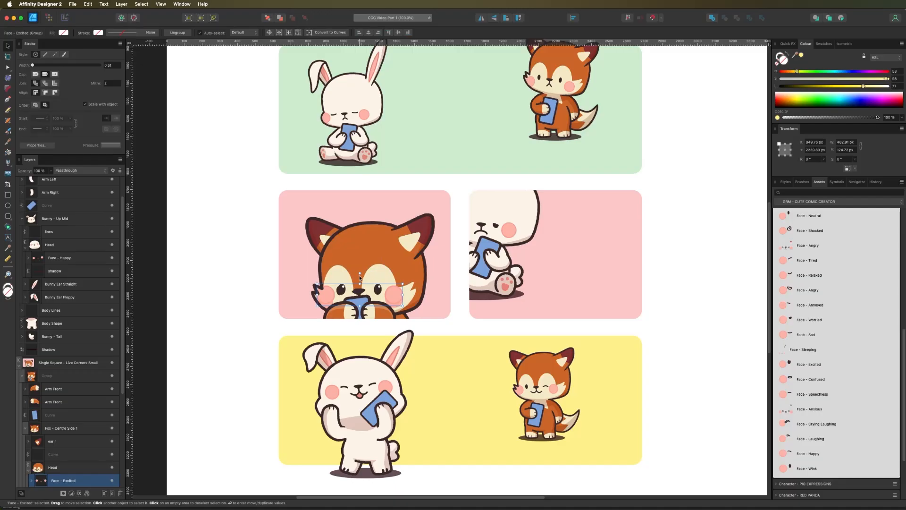
{"action": "left_click_drag", "start_coordinate": [359, 273], "coordinate": [358, 273]}
Step: Delete the old Face - Neutral group from the middle-left fox's head
{"action": "scroll", "coordinate": [51, 427], "scroll_direction": "down", "scroll_amount": 4}
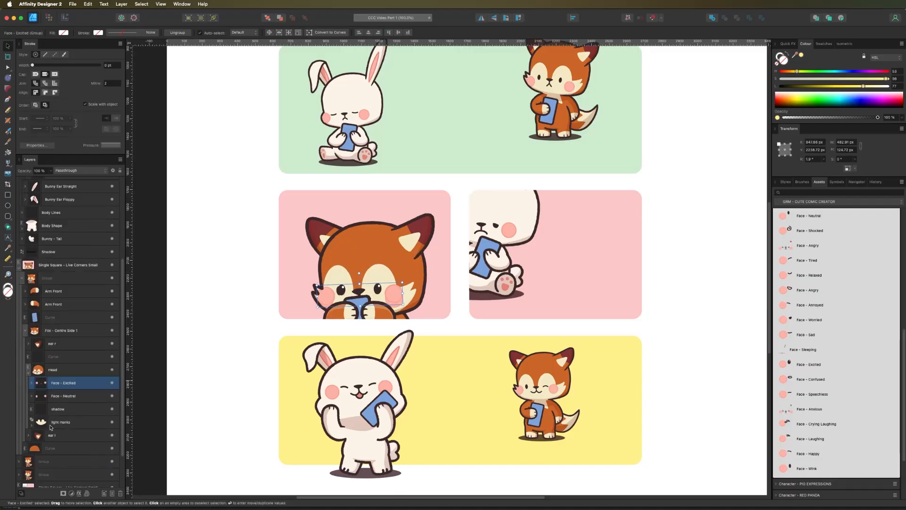
{"action": "left_click", "coordinate": [58, 395]}
{"action": "key", "text": "Delete"}
{"action": "key", "text": "super+2"}
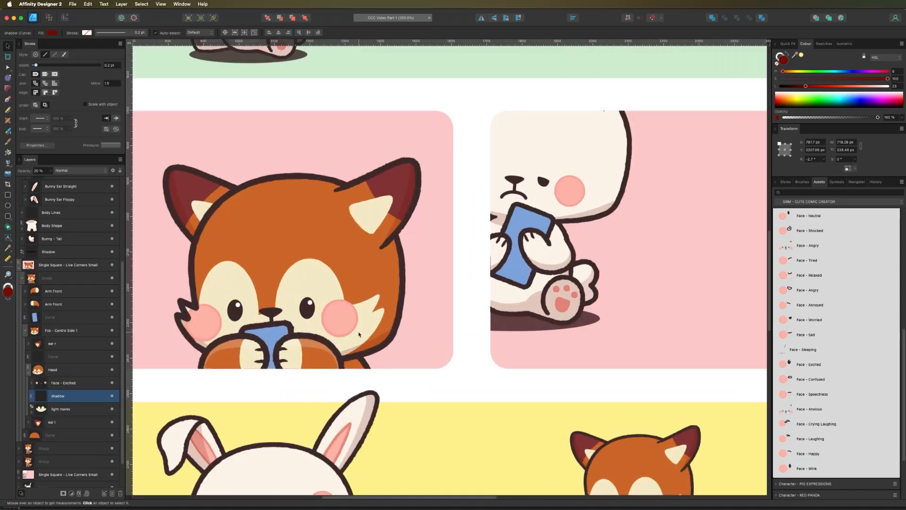
Step: Rotate the Face - Excited group on the middle-left fox's head slightly, to about 2.1°, and deselect it
{"action": "left_click", "coordinate": [63, 383]}
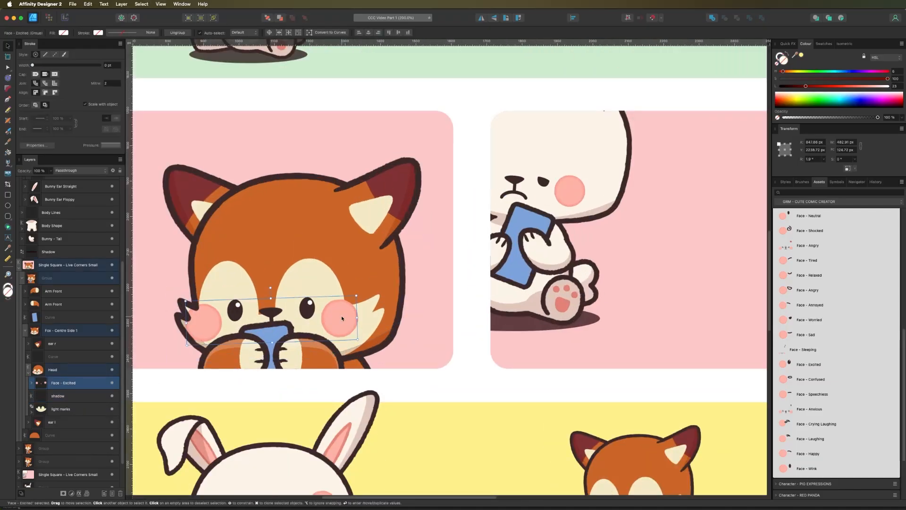
{"action": "left_click_drag", "start_coordinate": [266, 289], "coordinate": [266, 289]}
{"action": "key", "text": "super+minus"}
{"action": "key", "text": "super+minus"}
{"action": "key", "text": "super+minus"}
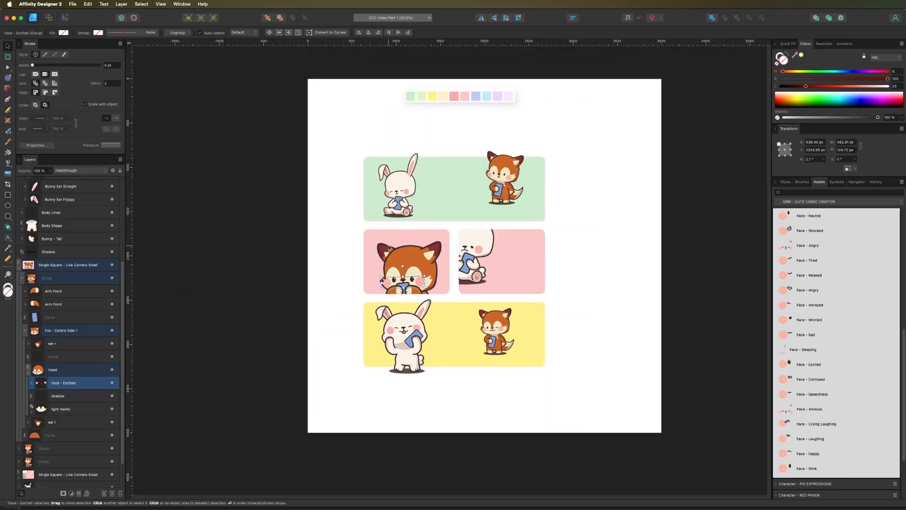
{"action": "left_click", "coordinate": [339, 258]}
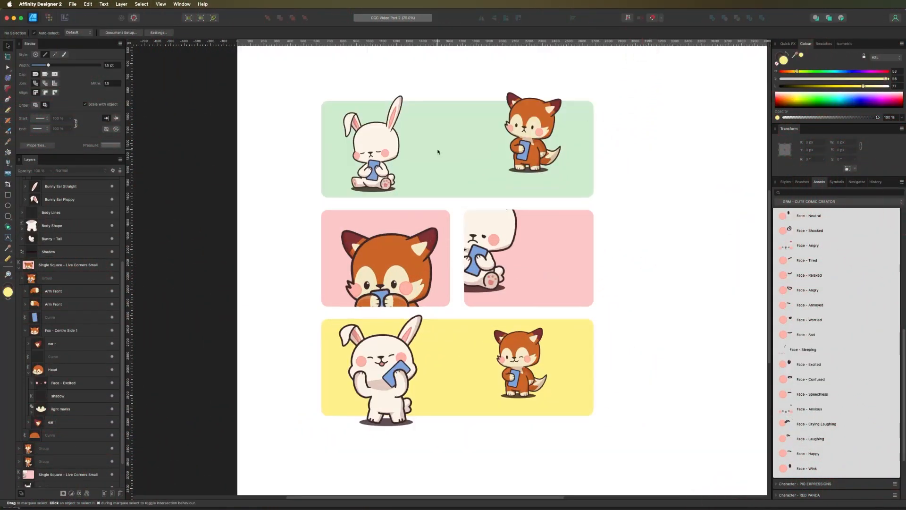
Step: Delete the colour swatch strip above the comic panels
{"action": "scroll", "coordinate": [436, 149], "scroll_direction": "up", "scroll_amount": 5}
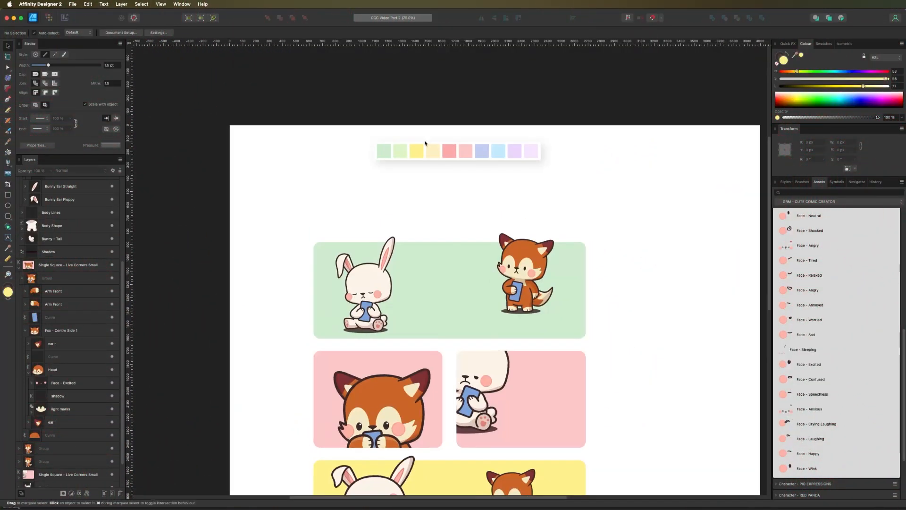
{"action": "left_click", "coordinate": [430, 152]}
{"action": "key", "text": "Delete"}
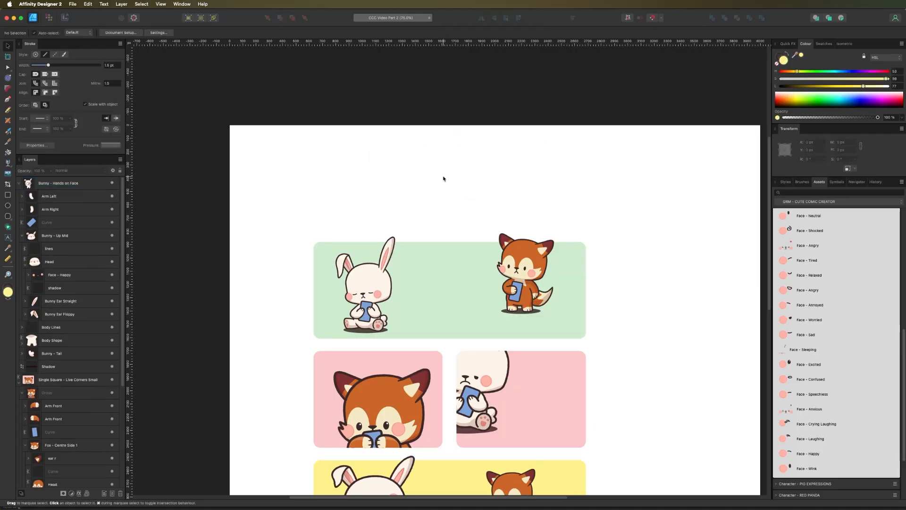
Step: Examine the bunny and fox characters panel by panel, selecting each one in turn to check size and placement
{"action": "scroll", "coordinate": [443, 179], "scroll_direction": "down", "scroll_amount": 4}
{"action": "key", "text": "super+minus"}
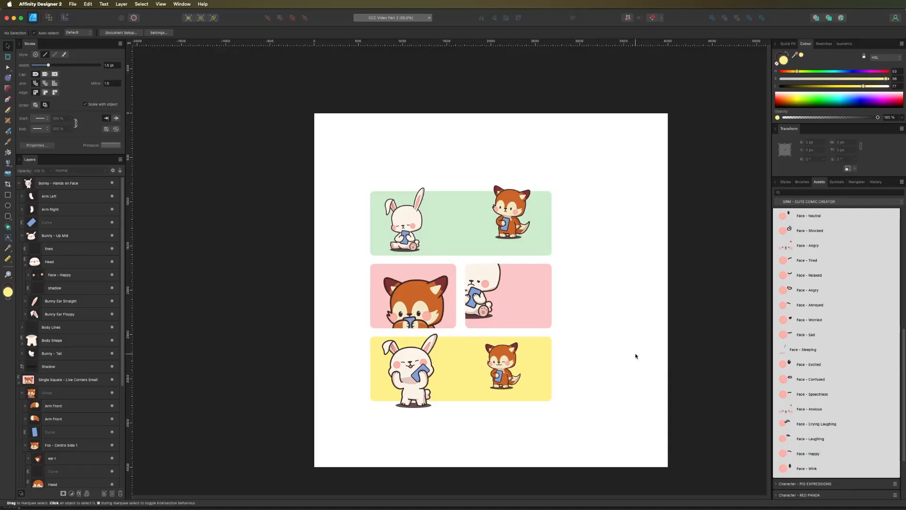
{"action": "key", "text": "super+equal"}
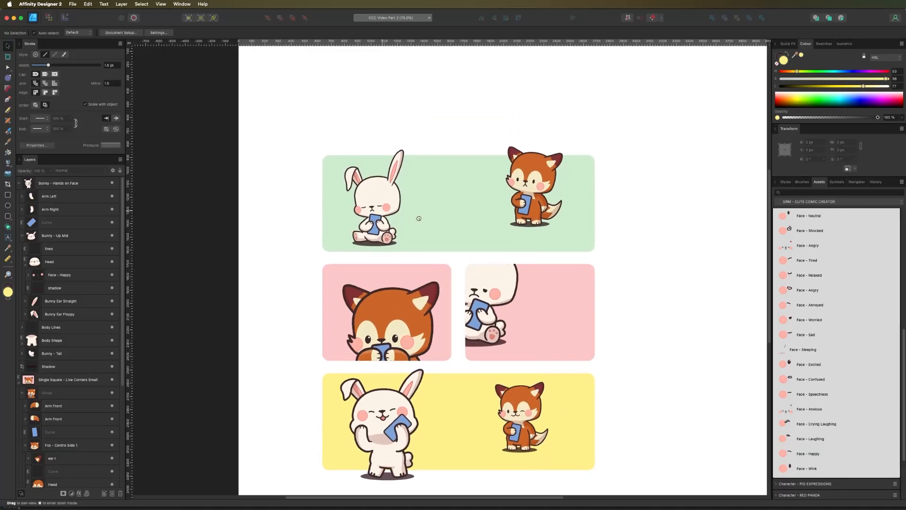
{"action": "left_click_drag", "start_coordinate": [419, 219], "coordinate": [427, 183]}
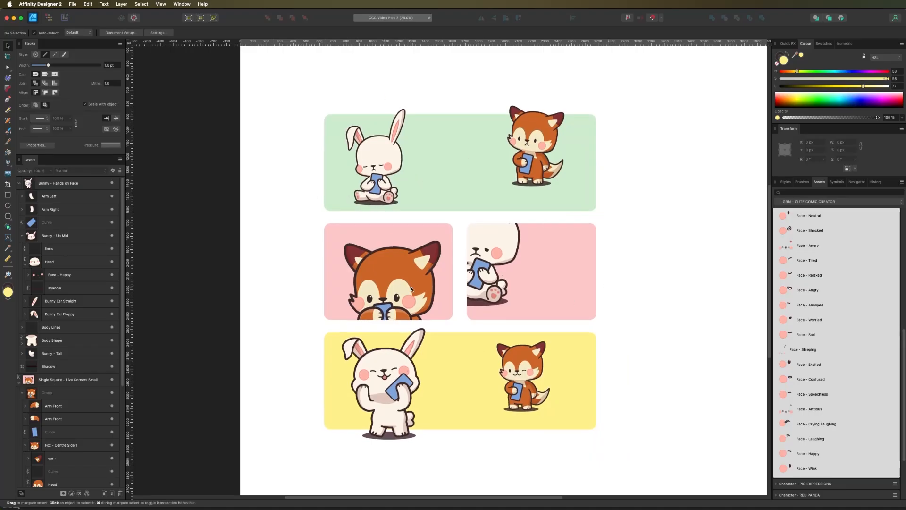
{"action": "left_click", "coordinate": [382, 153]}
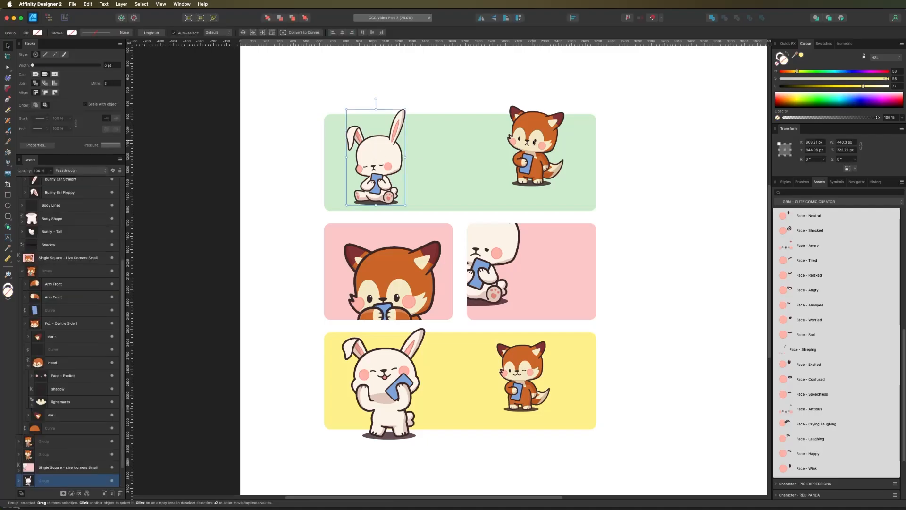
{"action": "left_click", "coordinate": [534, 137], "text": "shift"}
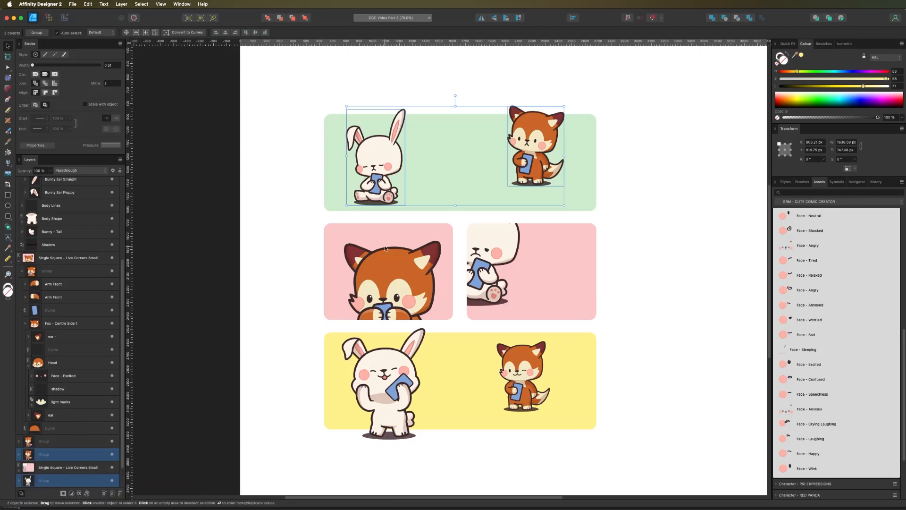
{"action": "left_click", "coordinate": [410, 276]}
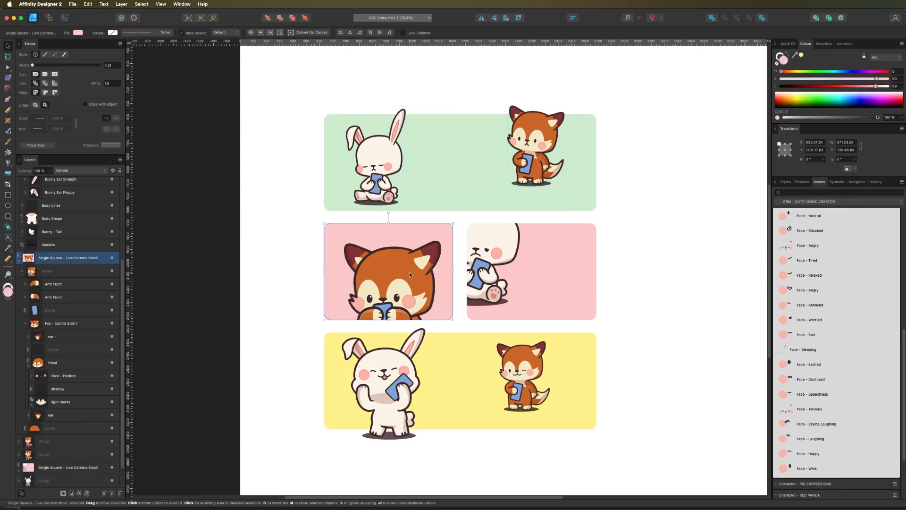
{"action": "double_click", "coordinate": [409, 272]}
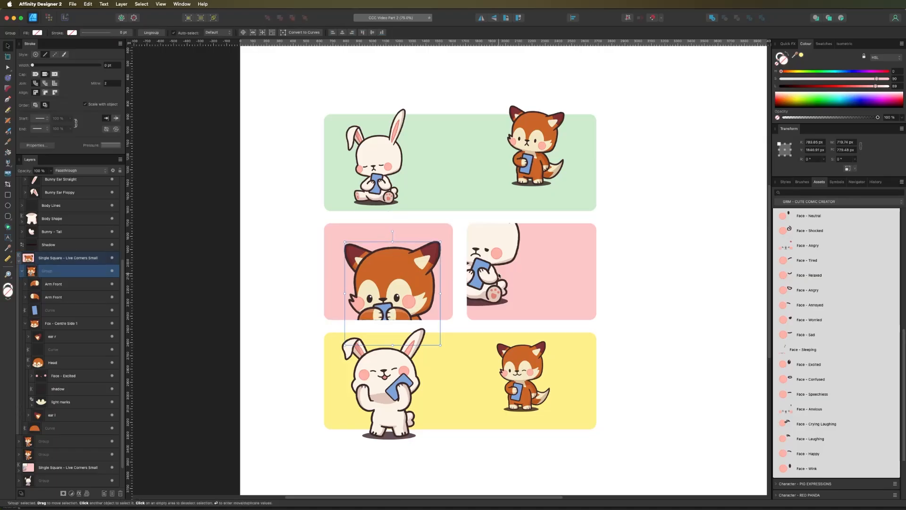
{"action": "left_click", "coordinate": [506, 251]}
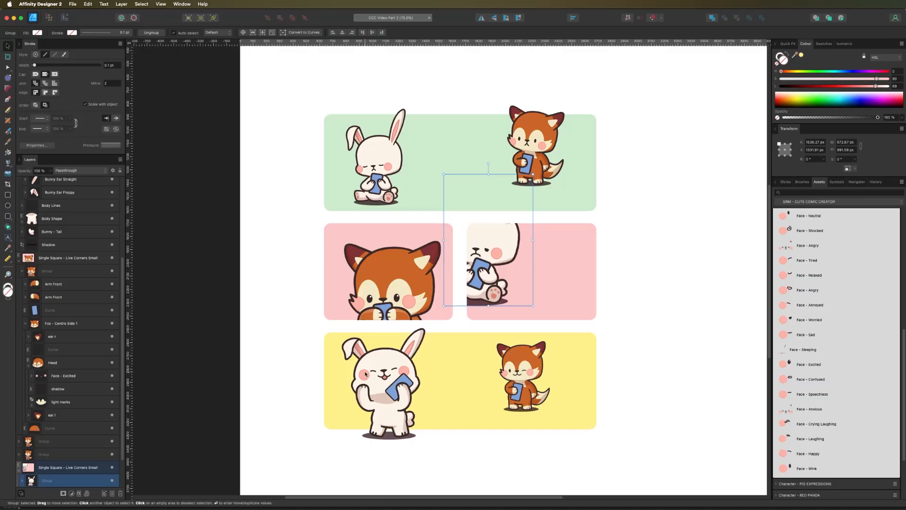
{"action": "left_click", "coordinate": [379, 373]}
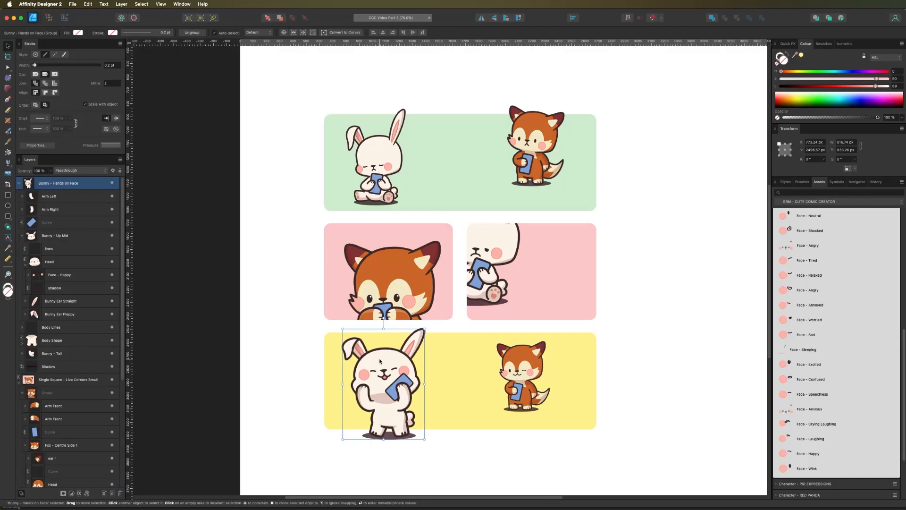
{"action": "left_click", "coordinate": [521, 363]}
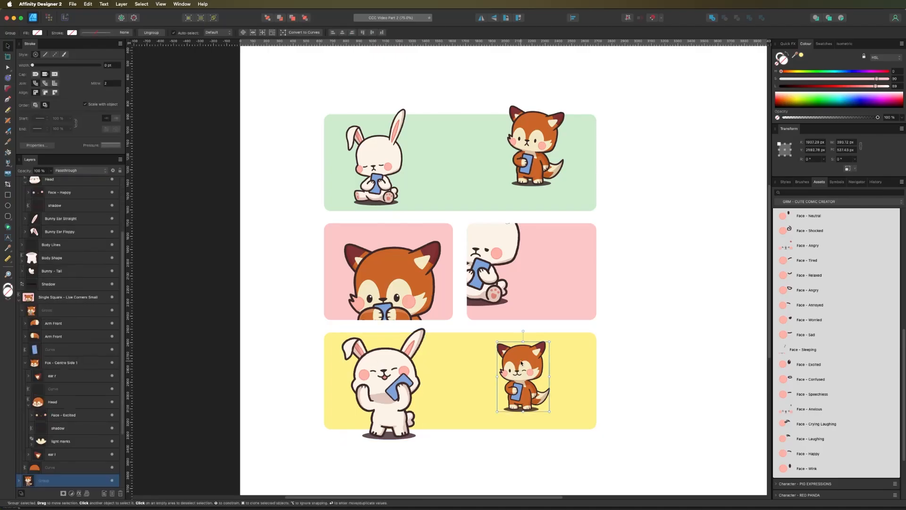
{"action": "left_click", "coordinate": [415, 441]}
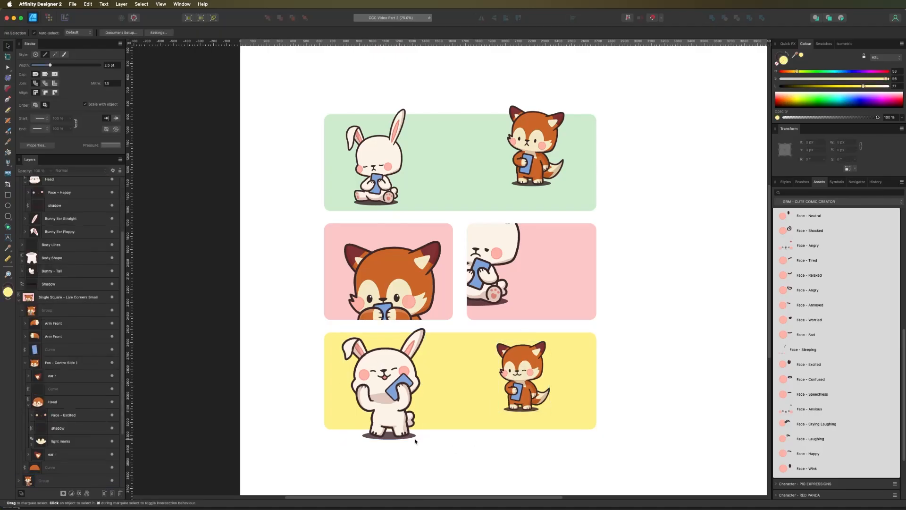
Step: Inspect the outline of the blue phone held by the bottom-panel bunny with the Node tool and deselect it
{"action": "scroll", "coordinate": [391, 368], "scroll_direction": "up", "scroll_amount": 5}
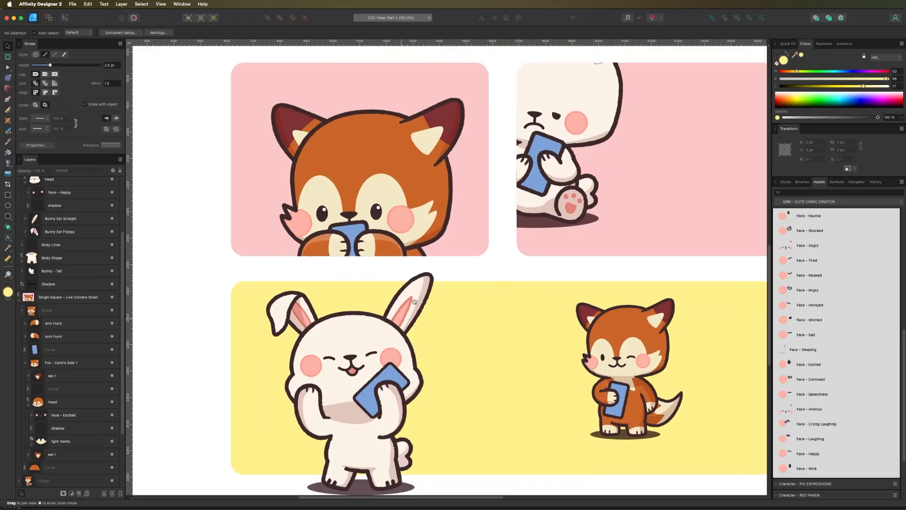
{"action": "key", "text": "a"}
{"action": "left_click", "coordinate": [393, 372]}
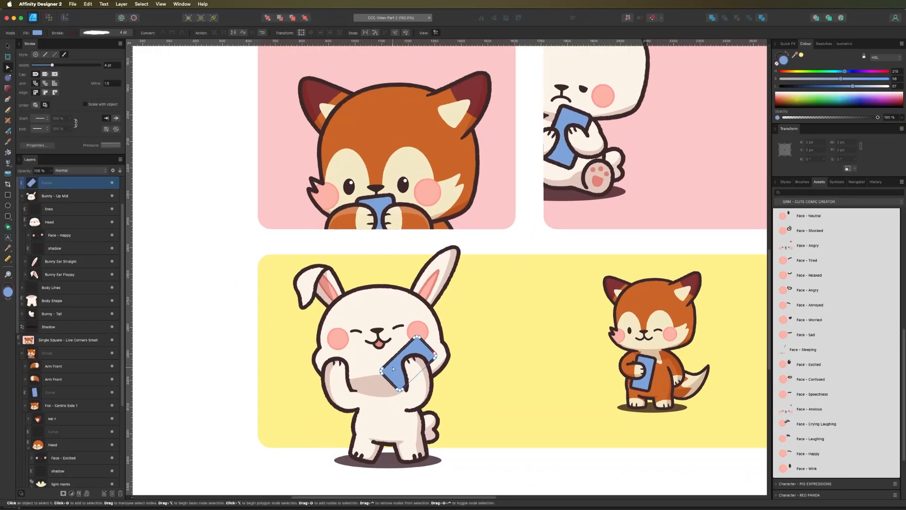
{"action": "key", "text": "bracketright"}
{"action": "left_click", "coordinate": [8, 46]}
{"action": "left_click", "coordinate": [223, 238]}
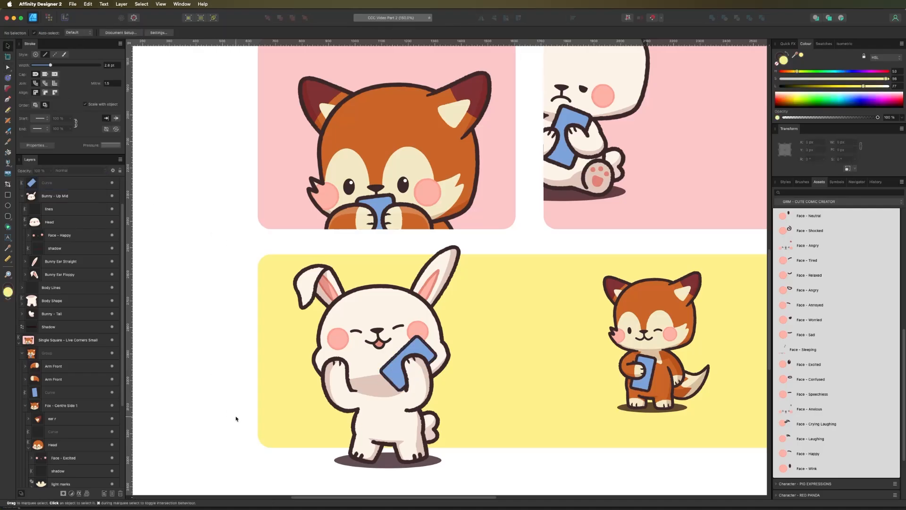
{"action": "key", "text": "super+minus"}
{"action": "key", "text": "super+minus"}
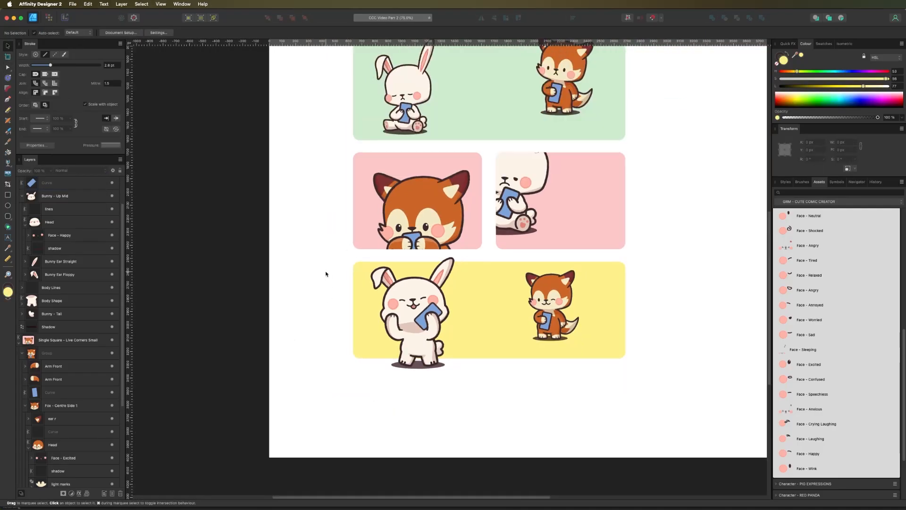
Step: Collapse the Panels & Artboards and Character - Universal Expressions asset categories and open Speech Bubbles
{"action": "scroll", "coordinate": [326, 273], "scroll_direction": "up", "scroll_amount": 2}
{"action": "scroll", "coordinate": [325, 274], "scroll_direction": "up", "scroll_amount": 3}
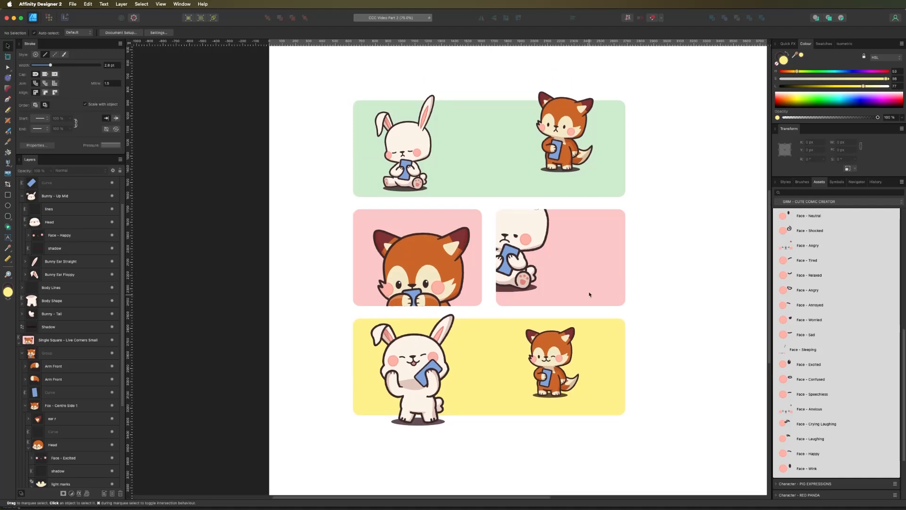
{"action": "scroll", "coordinate": [590, 292], "scroll_direction": "up", "scroll_amount": 2}
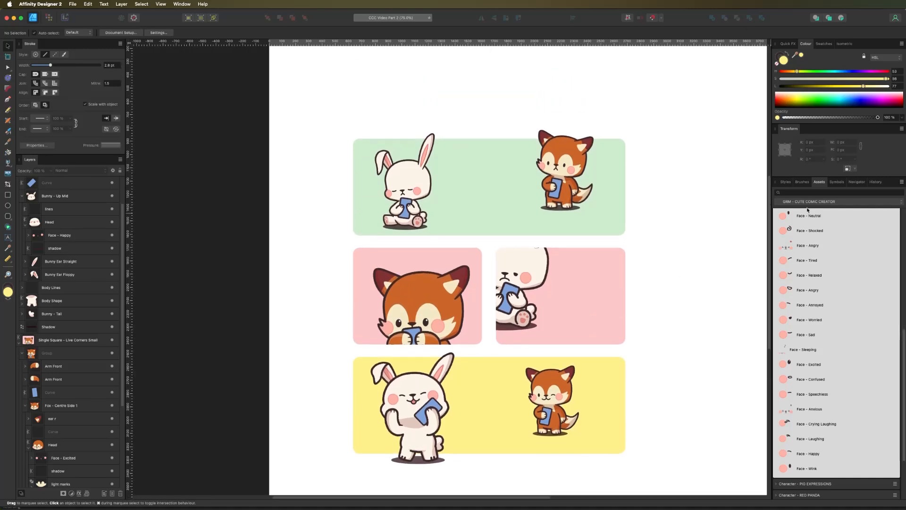
{"action": "left_click_drag", "start_coordinate": [903, 356], "coordinate": [897, 223]}
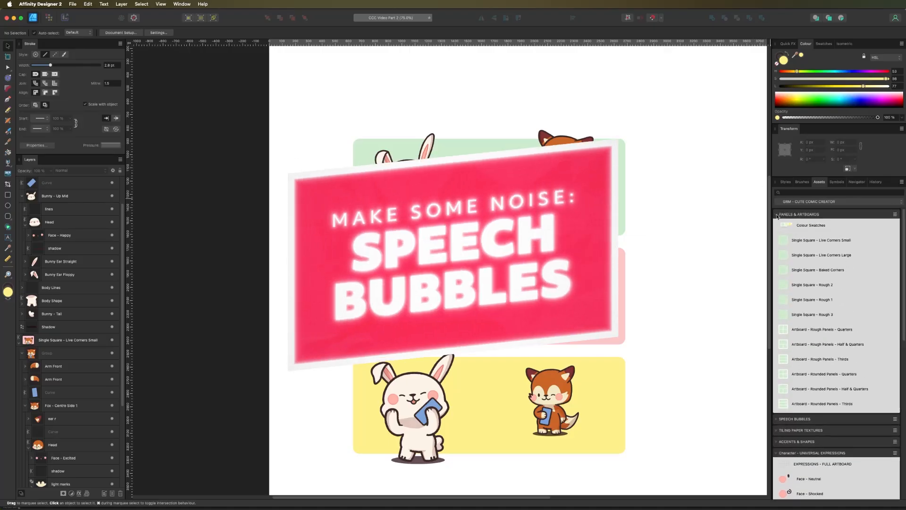
{"action": "left_click", "coordinate": [776, 214]}
{"action": "left_click", "coordinate": [776, 260]}
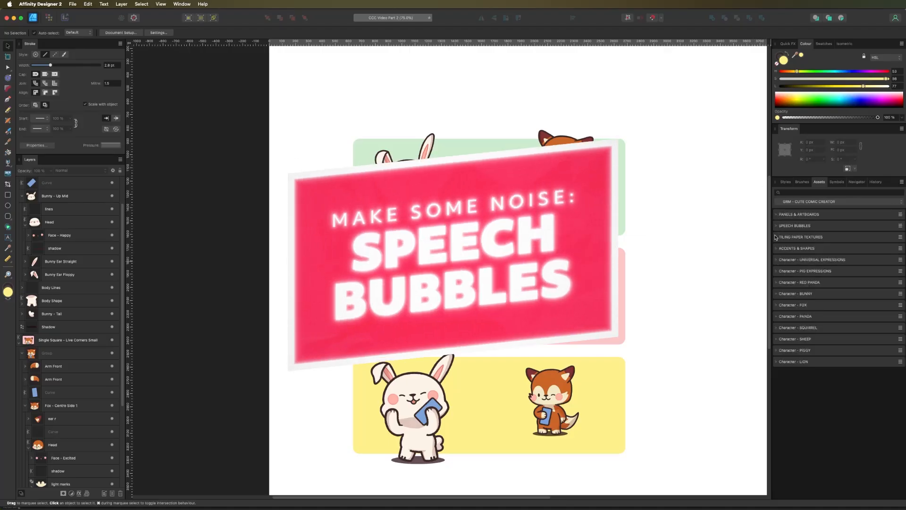
{"action": "left_click", "coordinate": [776, 226]}
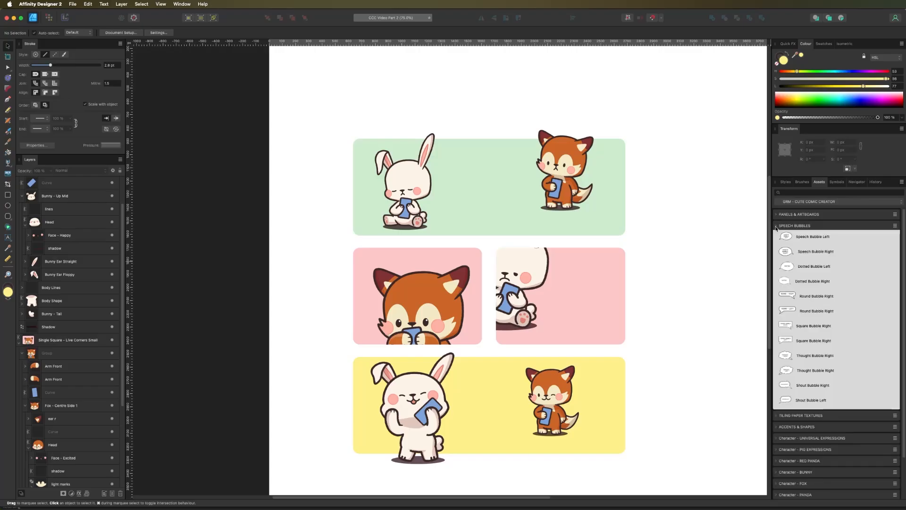
Step: Add the Thought Bubble Right asset between the bunny and the fox in the top panel, about 476 × 309 px in size
{"action": "left_click_drag", "start_coordinate": [660, 236], "coordinate": [560, 277]}
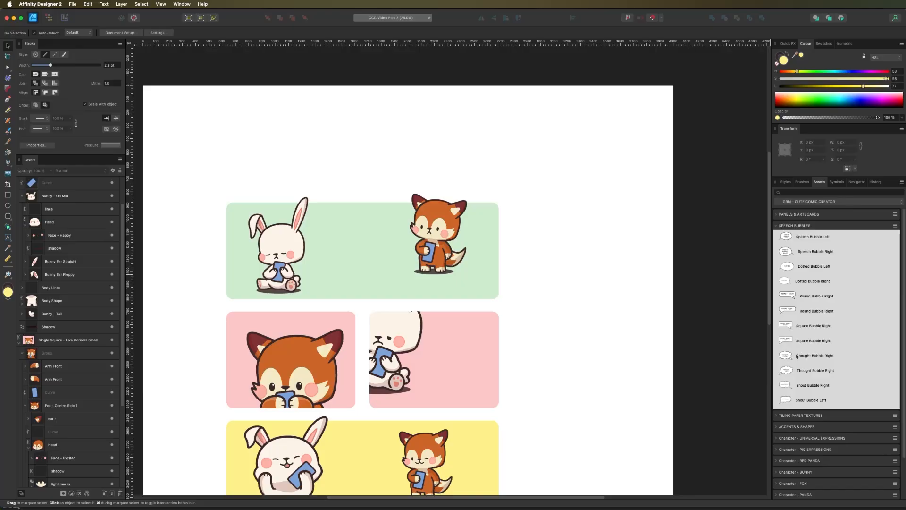
{"action": "left_click_drag", "start_coordinate": [785, 360], "coordinate": [360, 213]}
{"action": "left_click_drag", "start_coordinate": [335, 158], "coordinate": [303, 206]}
{"action": "key", "text": "super+equal"}
{"action": "key", "text": "super+equal"}
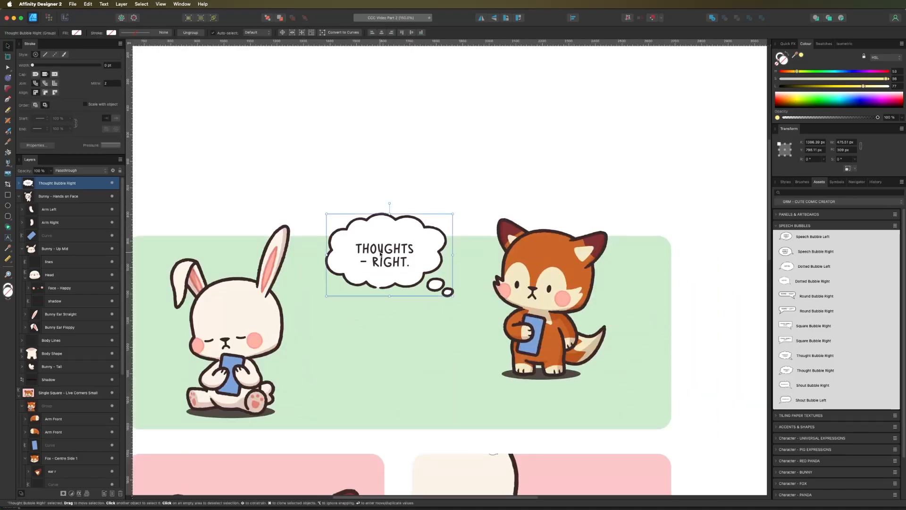
Step: Replace the placeholder text in the thought bubble with "HMMM..." and deselect it
{"action": "double_click", "coordinate": [381, 253]}
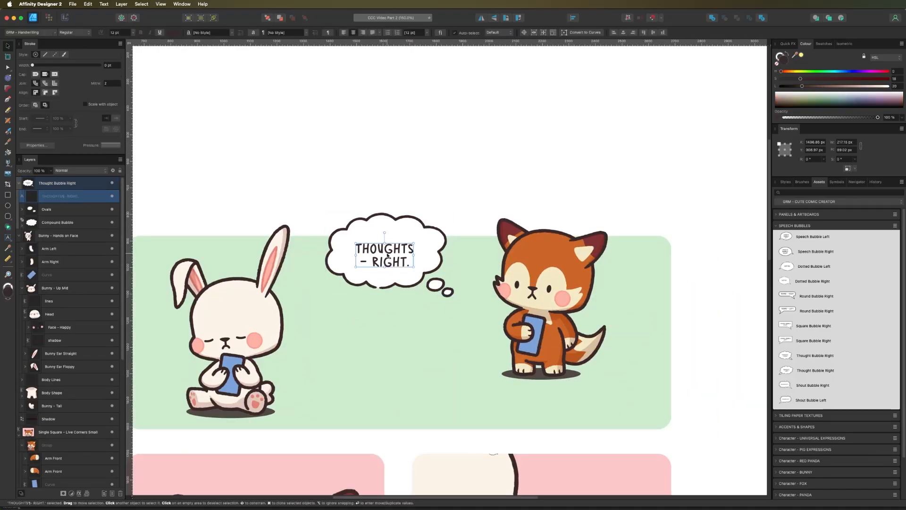
{"action": "double_click", "coordinate": [386, 252]}
{"action": "key", "text": "super+a"}
{"action": "type", "text": "HMMMM..."}
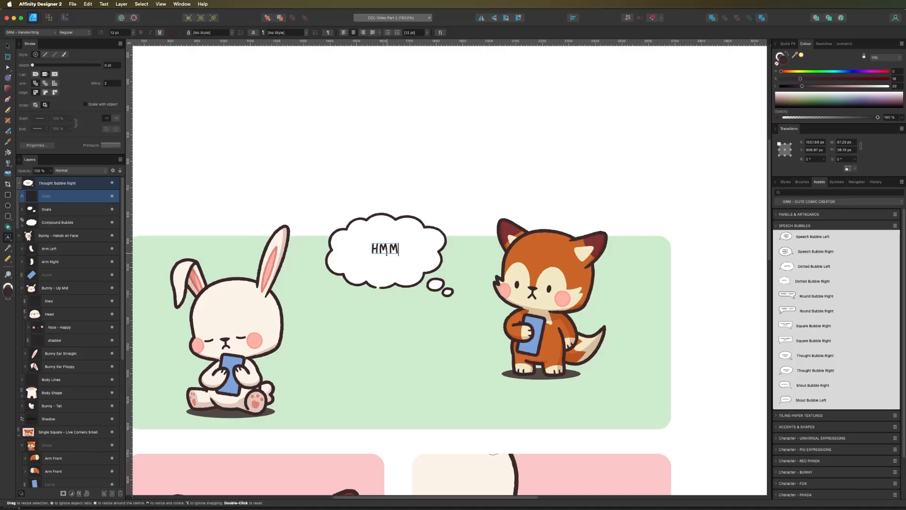
{"action": "left_click", "coordinate": [386, 253]}
{"action": "key", "text": "BackSpace"}
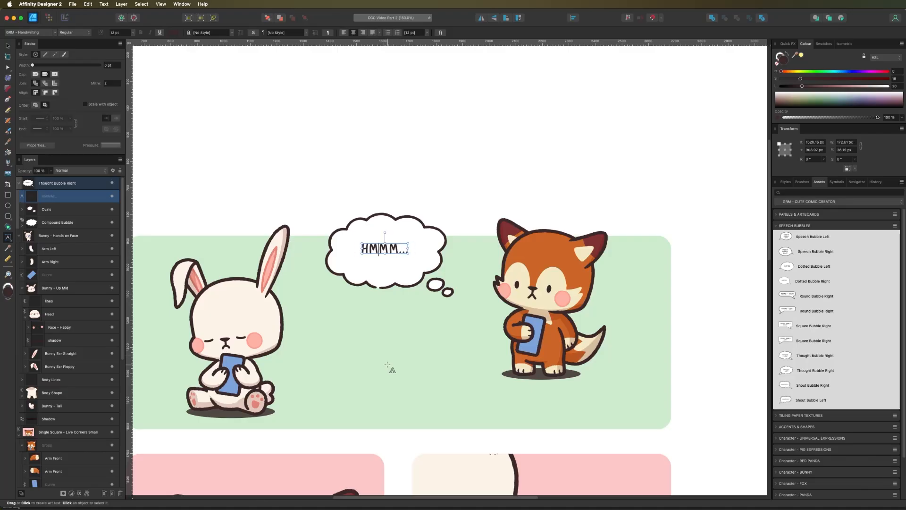
{"action": "left_click", "coordinate": [8, 46]}
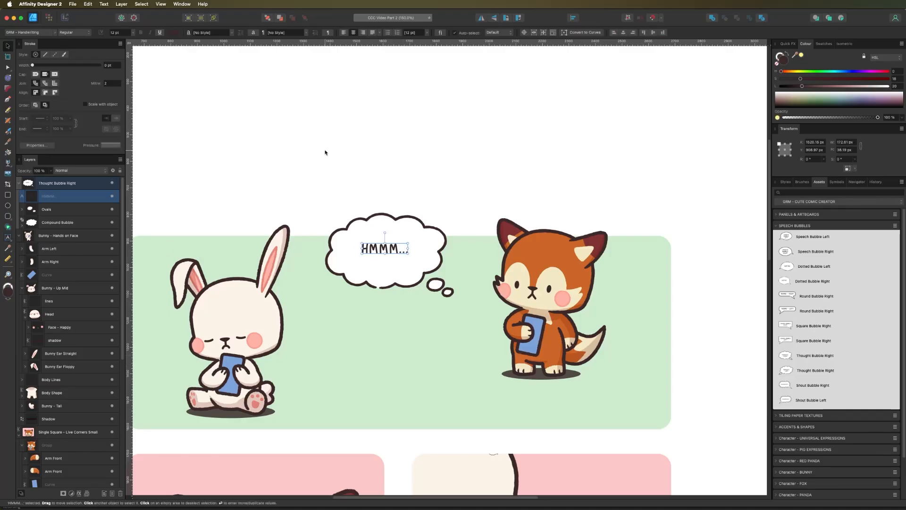
{"action": "left_click", "coordinate": [324, 152]}
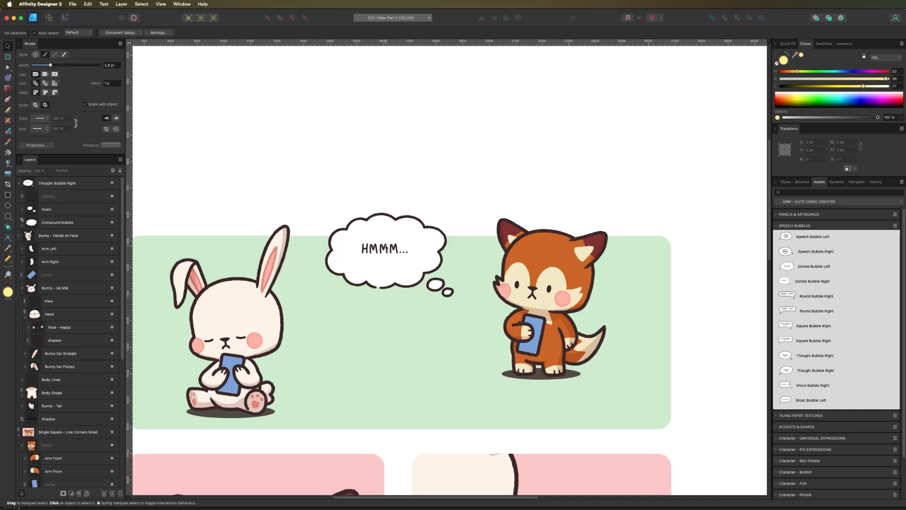
Step: Move the whole thought bubble group lower and slightly towards the bunny so it sits inside the green panel
{"action": "left_click", "coordinate": [387, 253]}
{"action": "left_click", "coordinate": [393, 255]}
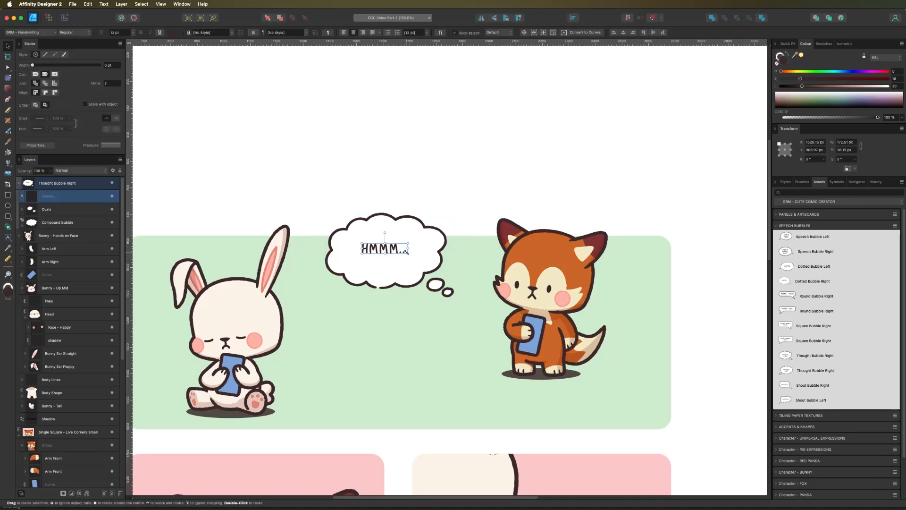
{"action": "left_click", "coordinate": [307, 178]}
{"action": "left_click_drag", "start_coordinate": [428, 345], "coordinate": [501, 394]}
{"action": "left_click", "coordinate": [446, 339]}
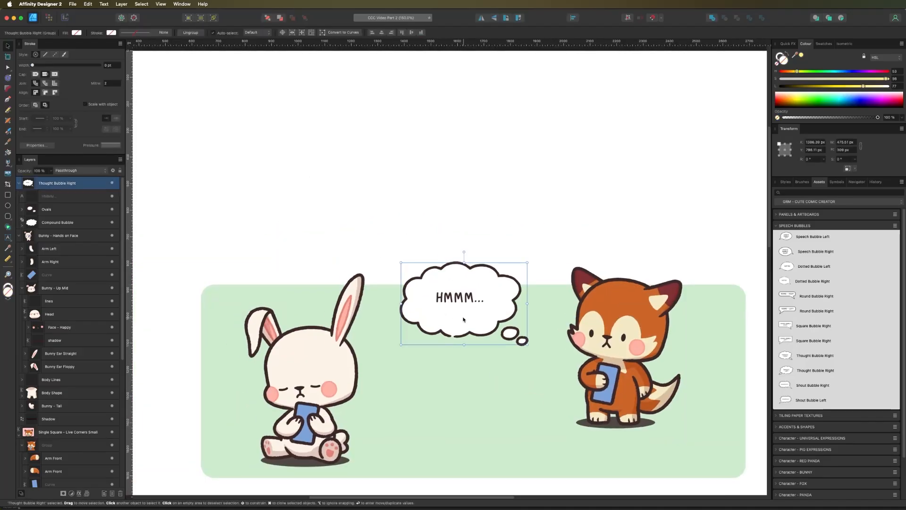
{"action": "left_click_drag", "start_coordinate": [454, 304], "coordinate": [443, 338]}
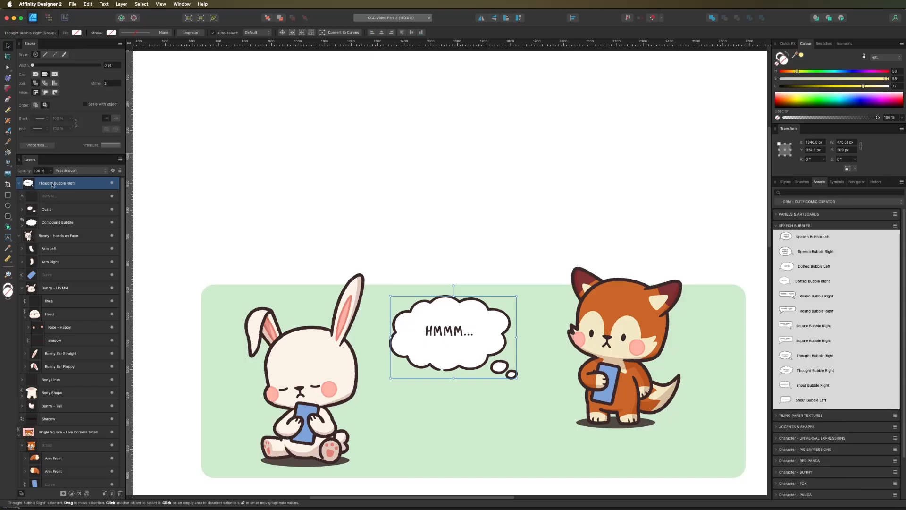
Step: Expand the thought bubble's Ovals group to examine its small curves, and clear the selection
{"action": "left_click", "coordinate": [48, 209]}
{"action": "left_click", "coordinate": [20, 210]}
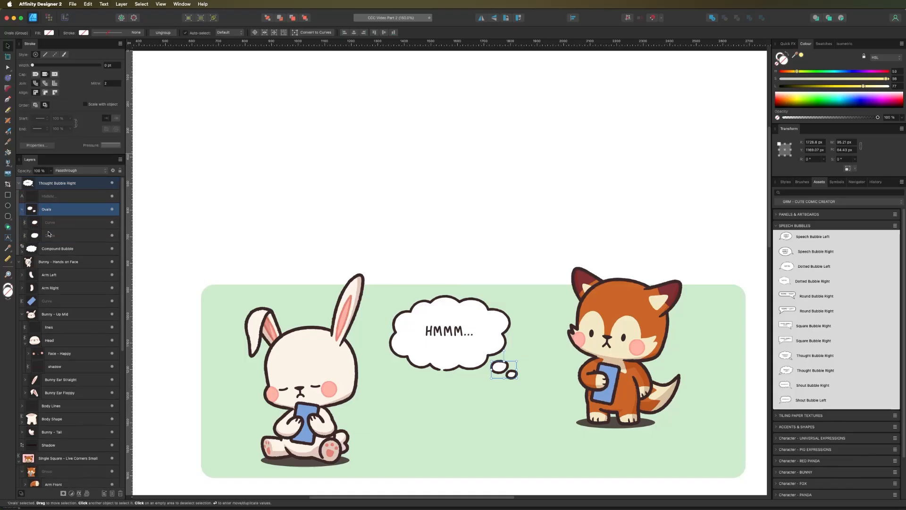
{"action": "left_click", "coordinate": [353, 175]}
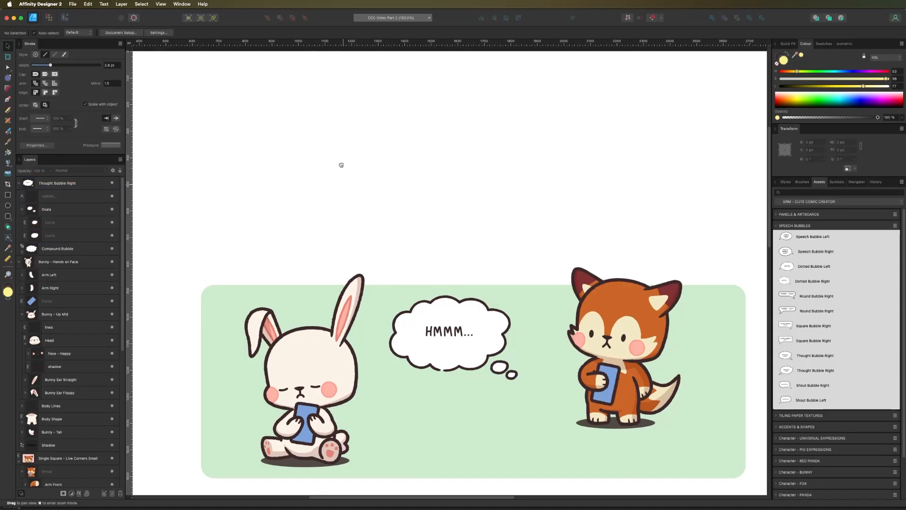
Step: Draw a yellow rectangle about 286 × 290 px and an overlapping circle about 272 px wide in the blank area above the green panel
{"action": "scroll", "coordinate": [330, 184], "scroll_direction": "up", "scroll_amount": 2}
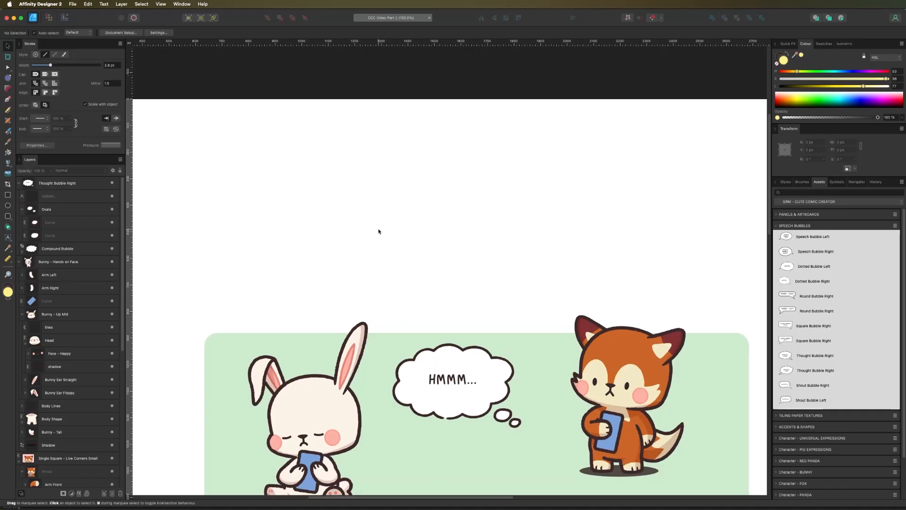
{"action": "key", "text": "m"}
{"action": "left_click_drag", "start_coordinate": [332, 161], "coordinate": [410, 238]}
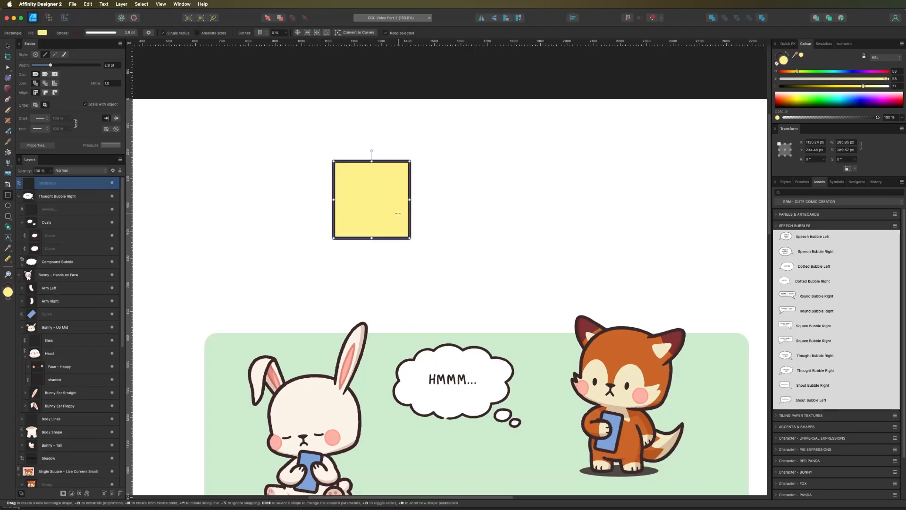
{"action": "key", "text": "e"}
{"action": "left_click_drag", "start_coordinate": [378, 194], "coordinate": [449, 266]}
{"action": "left_click", "coordinate": [8, 45]}
{"action": "left_click", "coordinate": [263, 222]}
{"action": "left_click", "coordinate": [419, 225]}
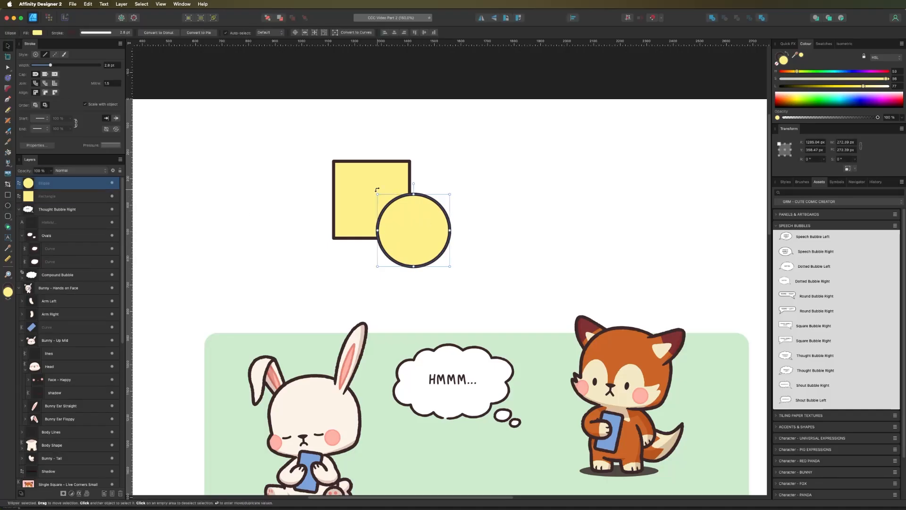
Step: Merge the yellow rectangle and circle into a single curve with the Add operation and deselect it
{"action": "left_click", "coordinate": [368, 184], "text": "shift"}
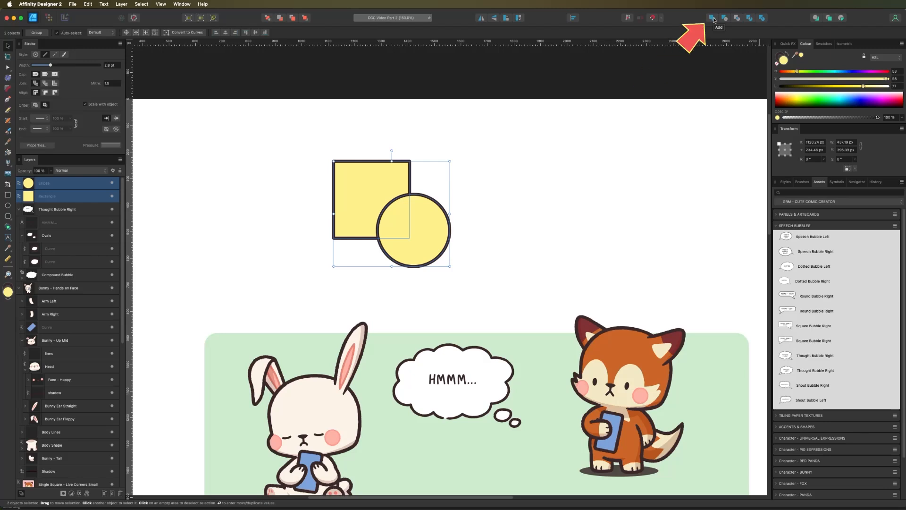
{"action": "left_click", "coordinate": [713, 20]}
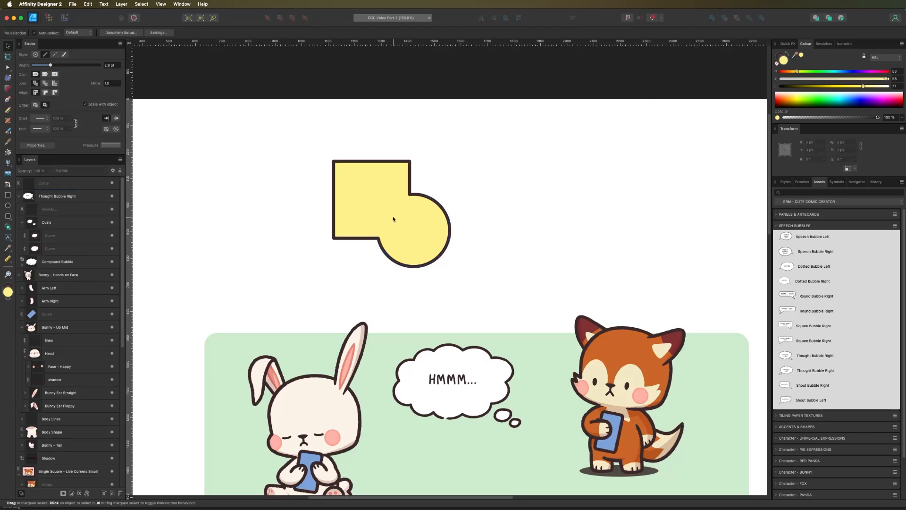
{"action": "left_click", "coordinate": [298, 204]}
{"action": "left_click", "coordinate": [338, 209]}
{"action": "left_click", "coordinate": [293, 238]}
Step: Undo the merge of the rectangle and circle and clear the selection
{"action": "key", "text": "super+z"}
{"action": "key", "text": "super+z"}
{"action": "left_click", "coordinate": [291, 235]}
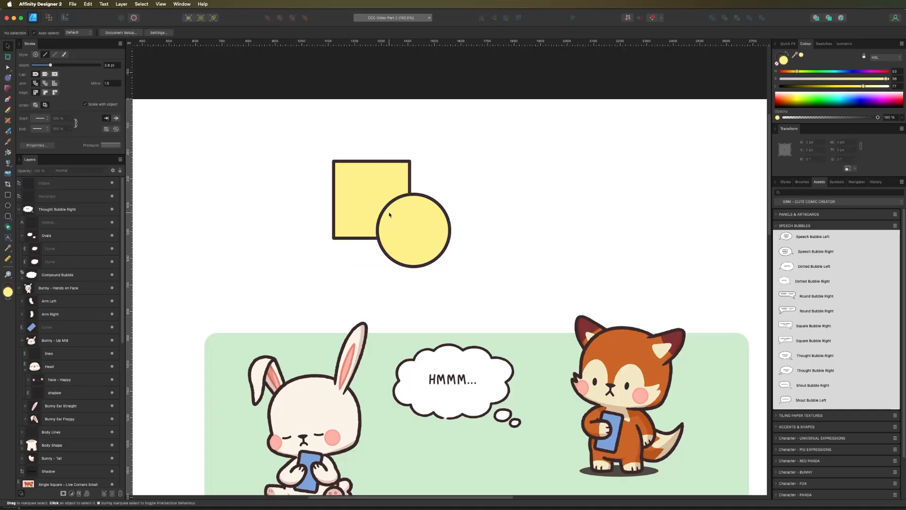
Step: Combine the rectangle and circle into a non-destructive compound shape with Add and expand its layer
{"action": "left_click_drag", "start_coordinate": [294, 118], "coordinate": [515, 267]}
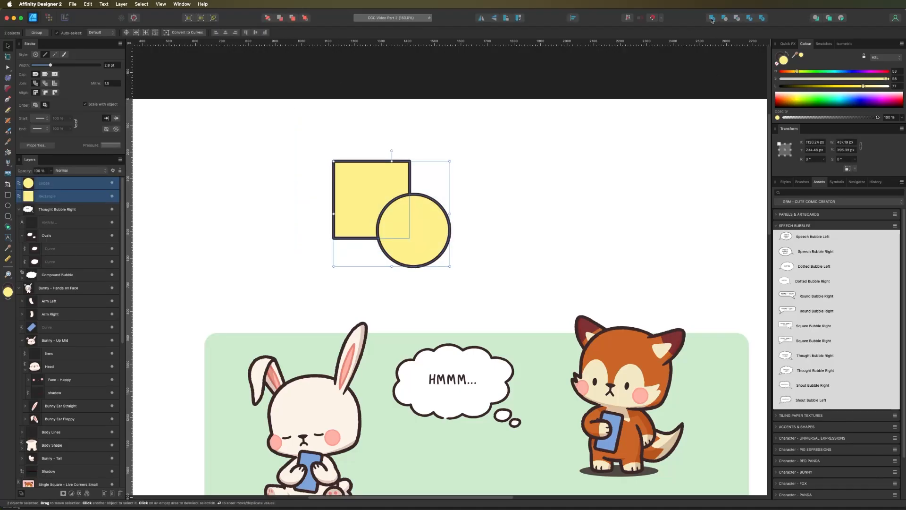
{"action": "left_click", "coordinate": [712, 18], "text": "alt"}
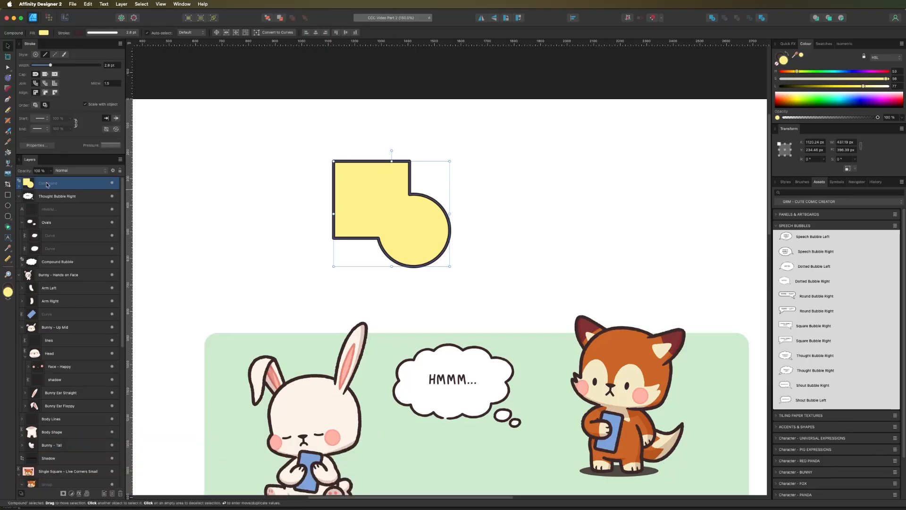
{"action": "left_click", "coordinate": [19, 187]}
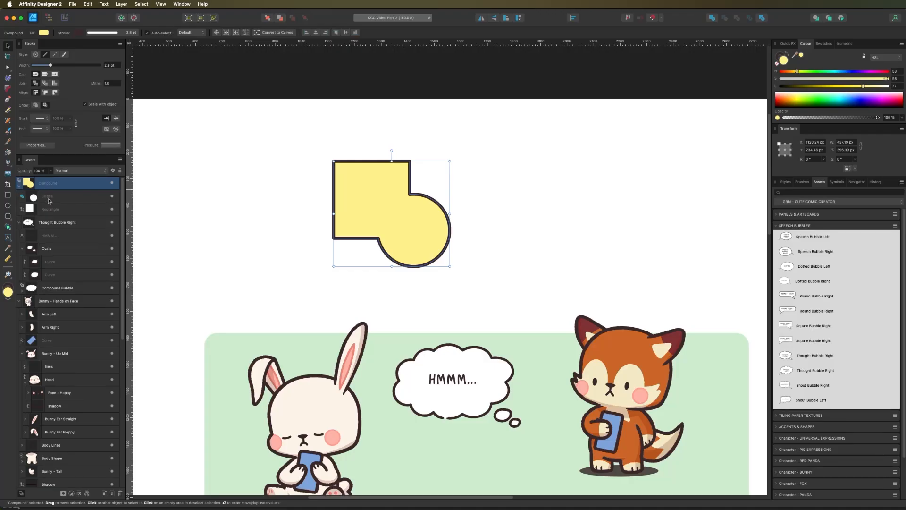
Step: Select the compound's ellipse and rectangle in turn, and move the circle over to the rectangle's lower-left corner
{"action": "left_click", "coordinate": [46, 198]}
{"action": "left_click", "coordinate": [49, 207]}
{"action": "left_click", "coordinate": [46, 196]}
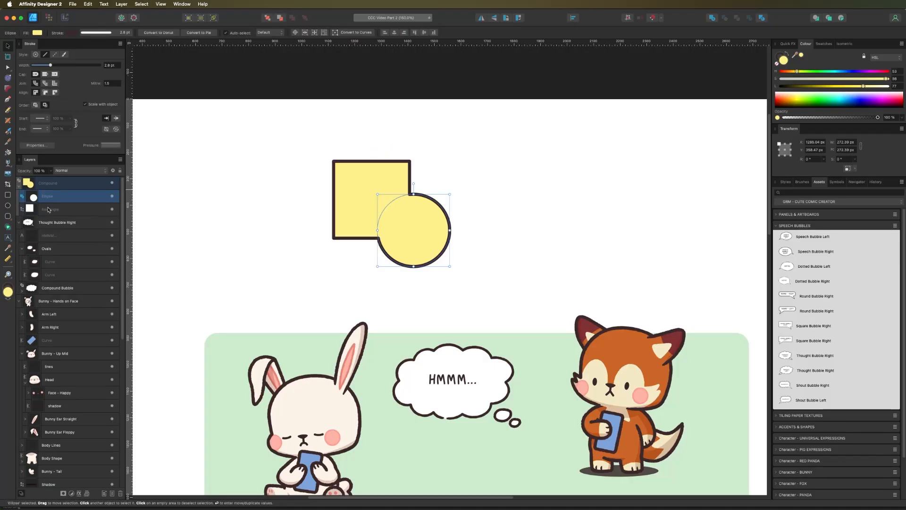
{"action": "left_click", "coordinate": [46, 209]}
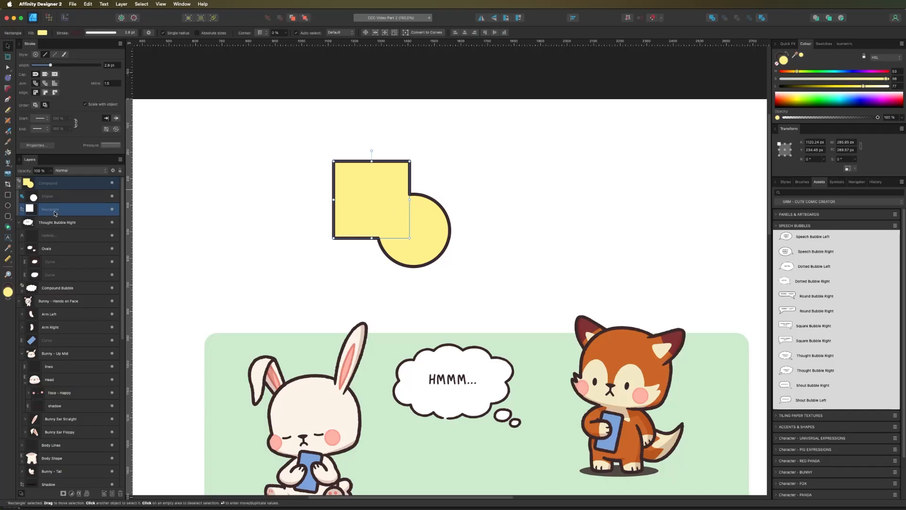
{"action": "left_click", "coordinate": [49, 197]}
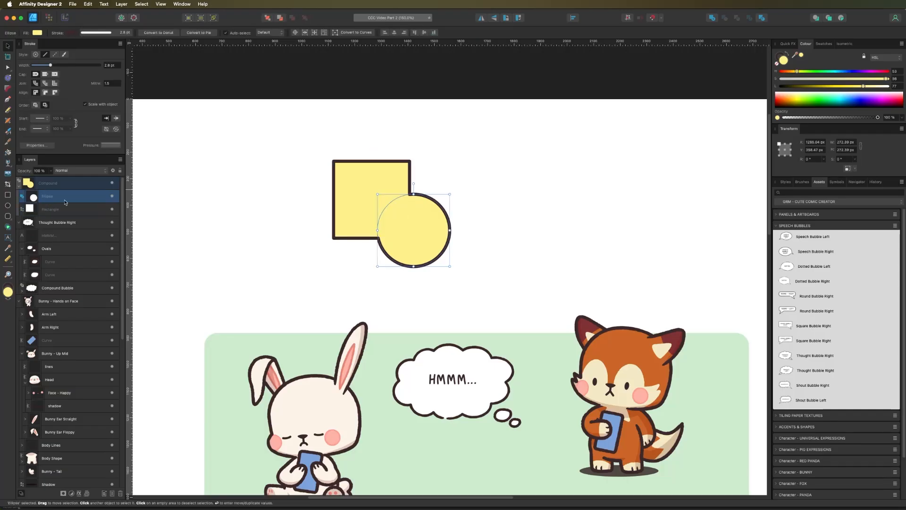
{"action": "left_click_drag", "start_coordinate": [431, 226], "coordinate": [343, 217]}
{"action": "left_click", "coordinate": [243, 241]}
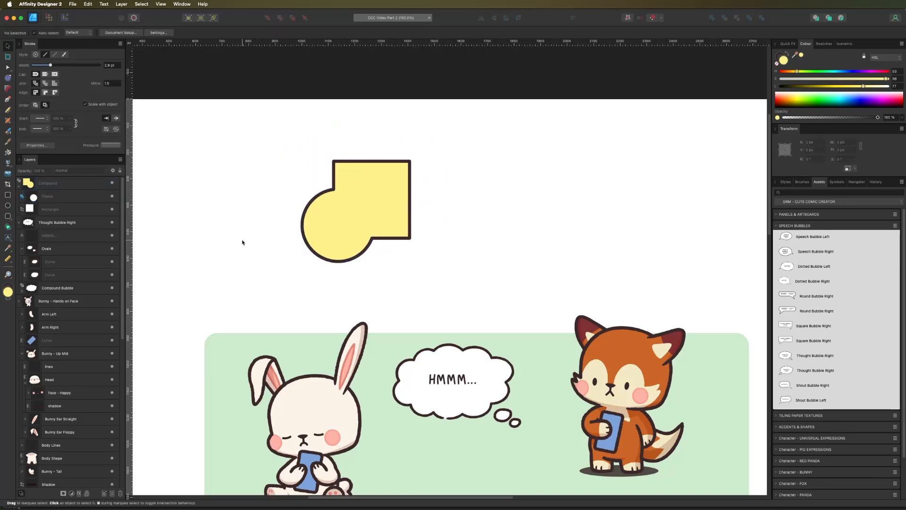
Step: Shift the circle inside the compound slightly up and further into the rectangle, and deselect it
{"action": "left_click", "coordinate": [347, 235]}
{"action": "double_click", "coordinate": [337, 226]}
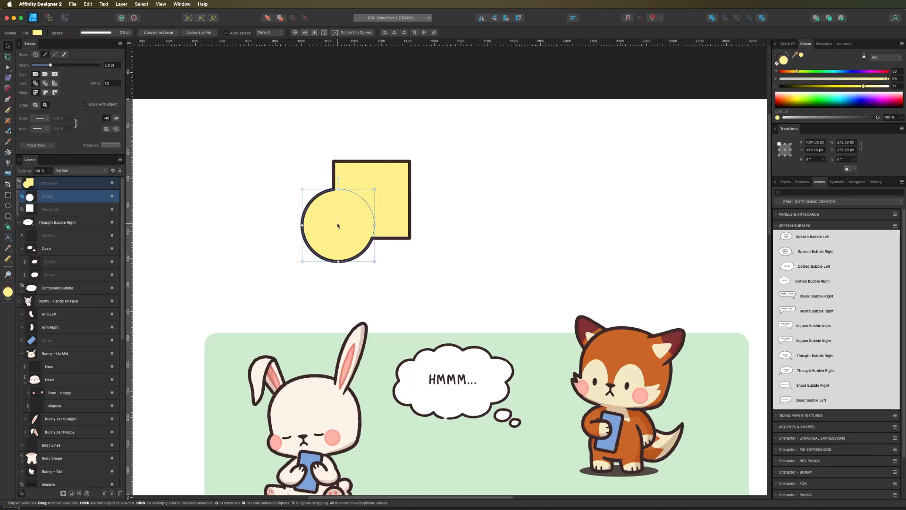
{"action": "mouse_move", "coordinate": [338, 225]}
{"action": "left_mouse_down"}
{"action": "mouse_move", "coordinate": [417, 239]}
{"action": "mouse_move", "coordinate": [364, 151]}
{"action": "mouse_move", "coordinate": [346, 178]}
{"action": "mouse_move", "coordinate": [354, 226]}
{"action": "mouse_move", "coordinate": [347, 221]}
{"action": "left_mouse_up"}
{"action": "left_click", "coordinate": [226, 214]}
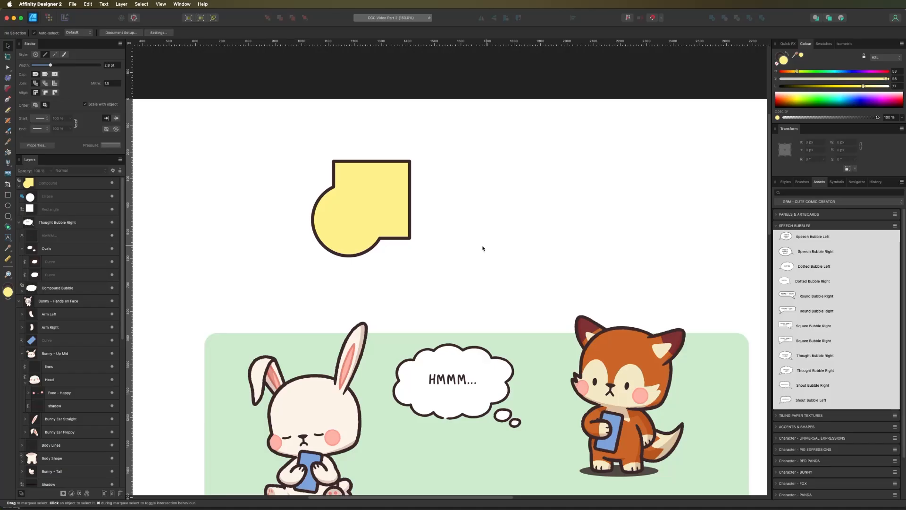
Step: Delete the yellow compound shape above the green panel
{"action": "scroll", "coordinate": [482, 248], "scroll_direction": "down", "scroll_amount": 3}
{"action": "left_click_drag", "start_coordinate": [273, 106], "coordinate": [440, 229]}
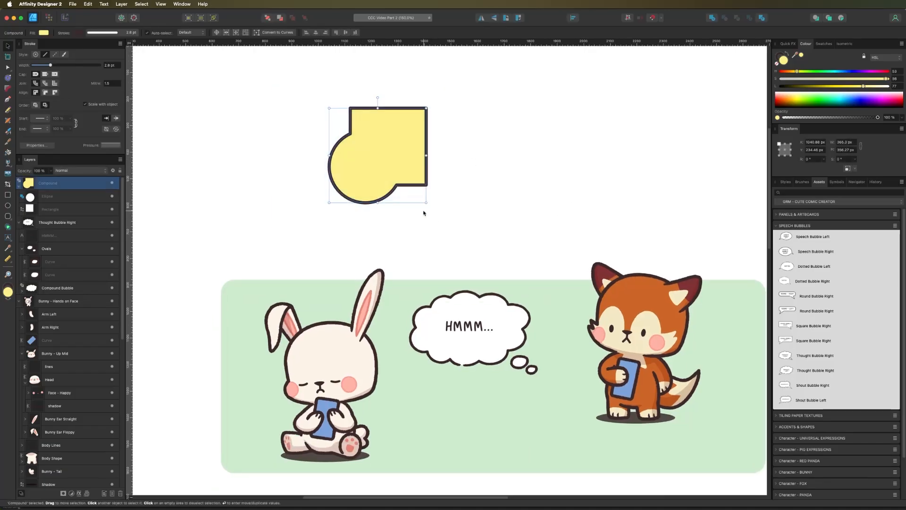
{"action": "key", "text": "Delete"}
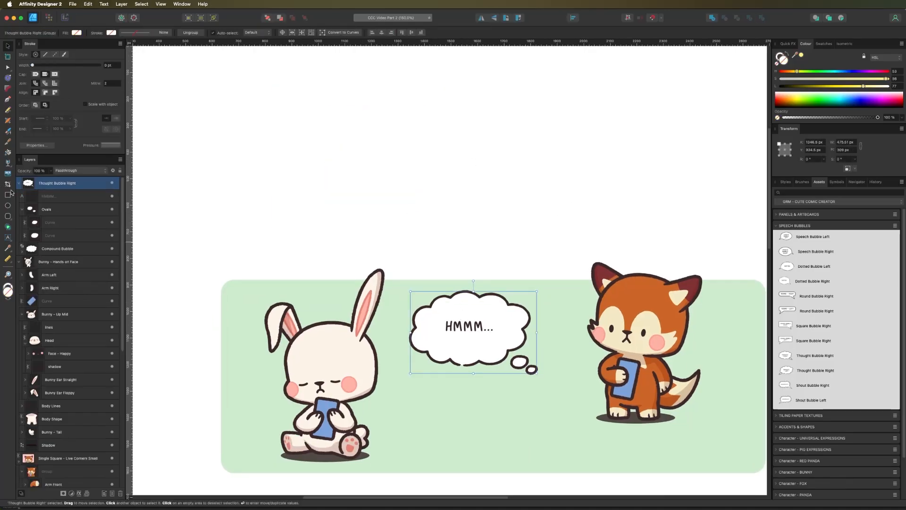
Step: Move the lower-right cloud curve inside the thought bubble's compound shape slightly down and towards the bunny
{"action": "left_click", "coordinate": [53, 213]}
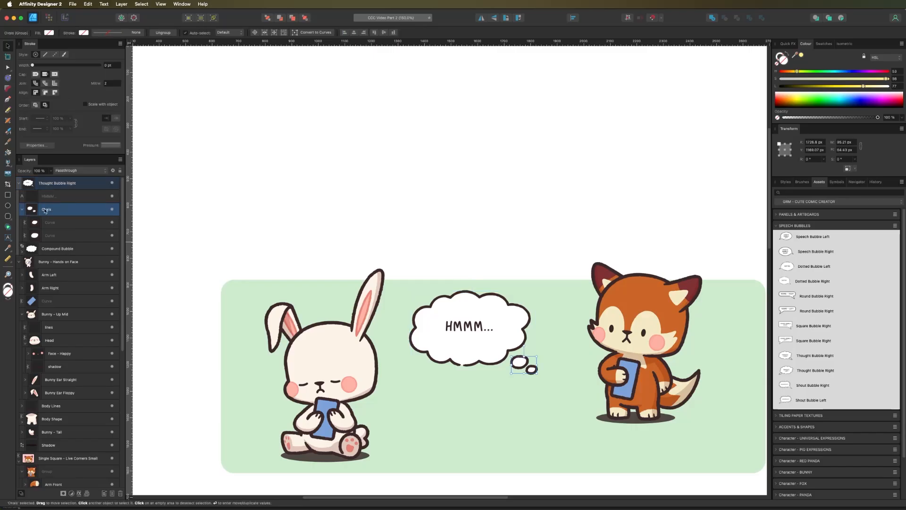
{"action": "scroll", "coordinate": [430, 258], "scroll_direction": "down", "scroll_amount": 3}
{"action": "scroll", "coordinate": [430, 258], "scroll_direction": "left", "scroll_amount": 1}
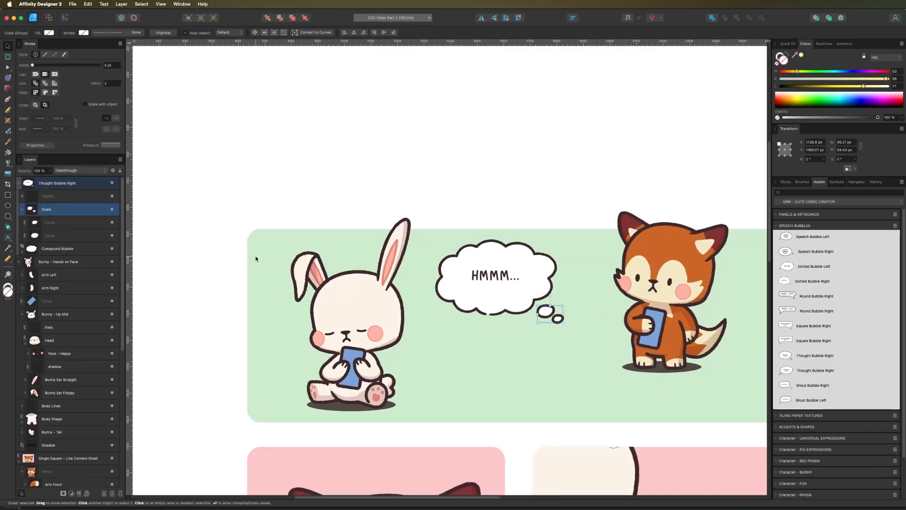
{"action": "left_click", "coordinate": [524, 301]}
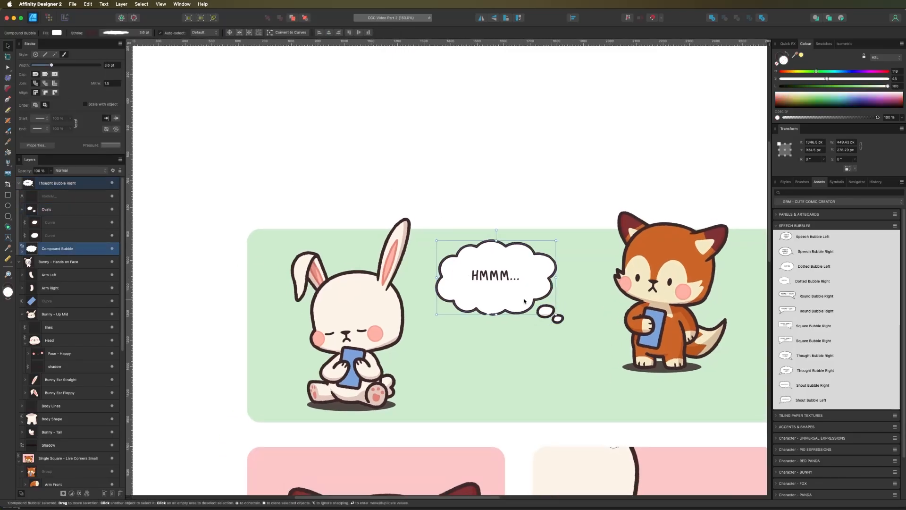
{"action": "double_click", "coordinate": [524, 301]}
{"action": "mouse_move", "coordinate": [524, 300]}
{"action": "left_mouse_down"}
{"action": "mouse_move", "coordinate": [528, 312]}
{"action": "mouse_move", "coordinate": [497, 311]}
{"action": "mouse_move", "coordinate": [516, 305]}
{"action": "left_mouse_up"}
Step: Try adding an ellipse about 82 × 113 px to the compound at the thought bubble's upper-right edge, and undo it
{"action": "key", "text": "m"}
{"action": "left_click_drag", "start_coordinate": [523, 236], "coordinate": [545, 267]}
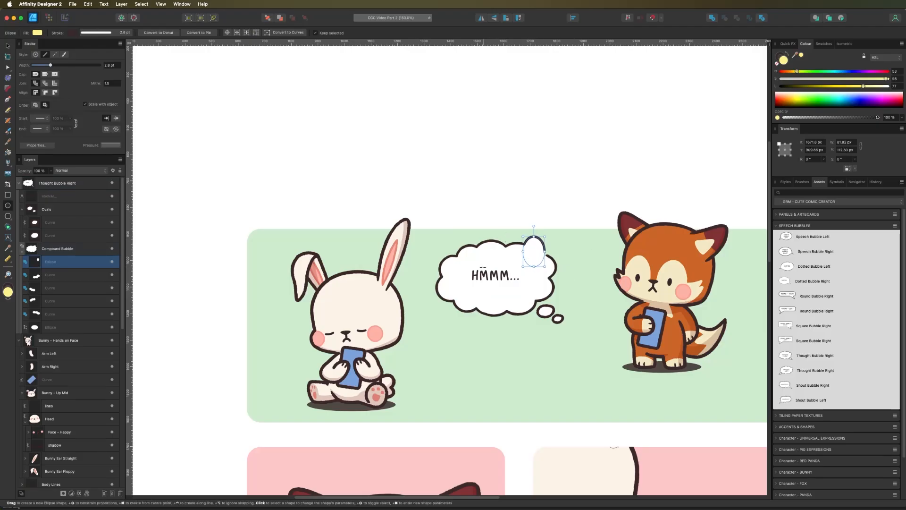
{"action": "key", "text": "super+z"}
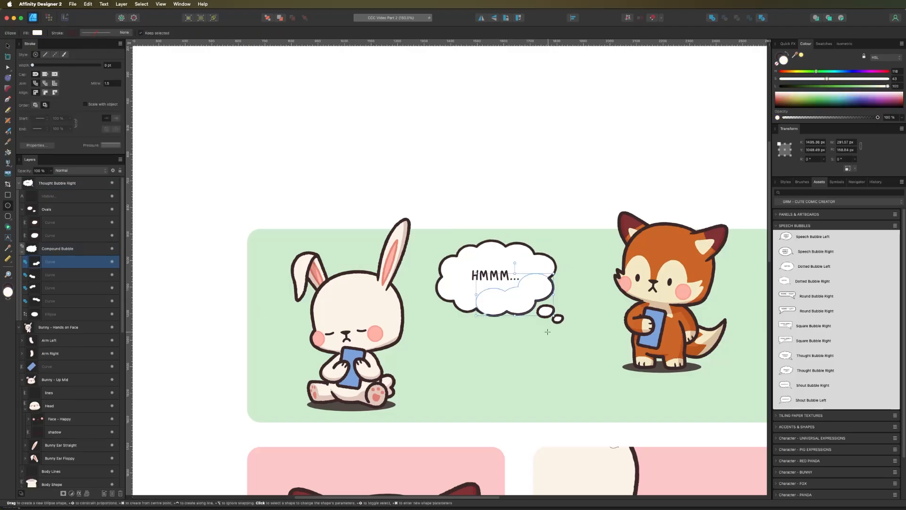
Step: Try moving the thought bubble's Ovals group above its upper-right edge and rotating it about 89°, and undo both changes
{"action": "key", "text": "v"}
{"action": "left_click", "coordinate": [546, 311]}
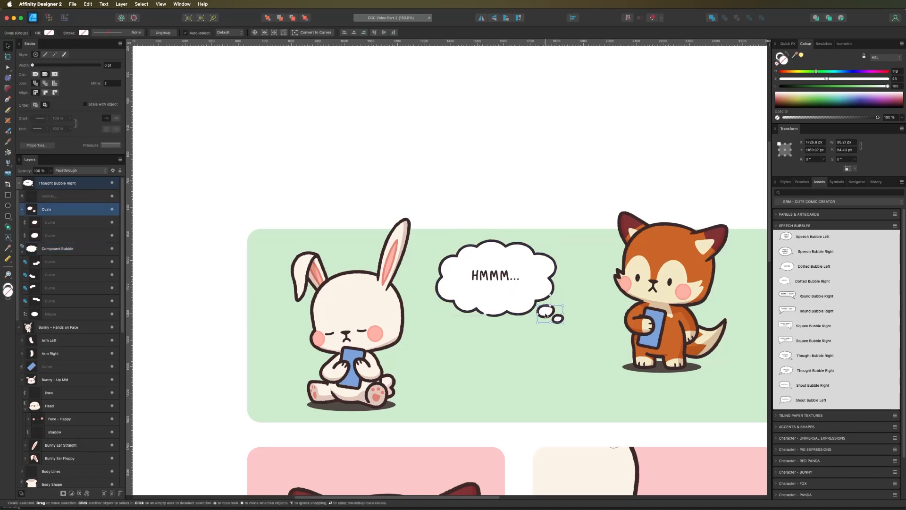
{"action": "left_click_drag", "start_coordinate": [546, 315], "coordinate": [503, 234]}
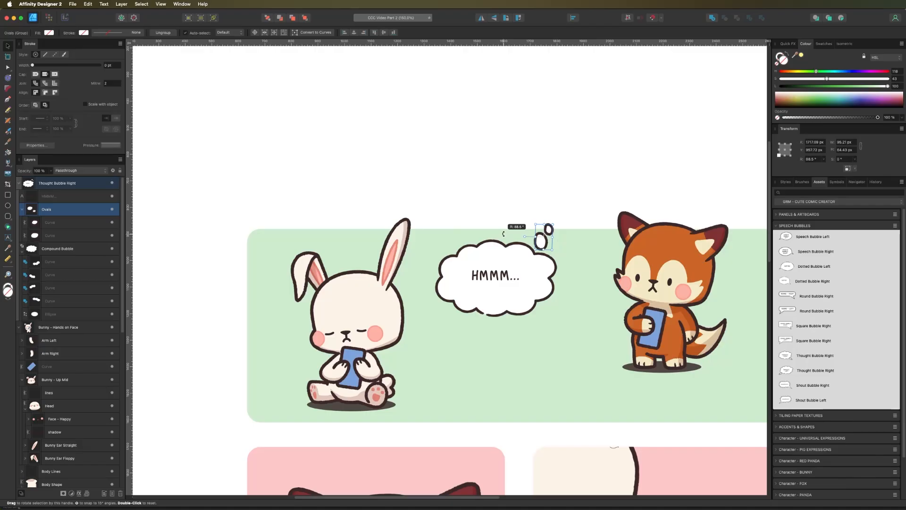
{"action": "key", "text": "super+z"}
{"action": "key", "text": "super+z"}
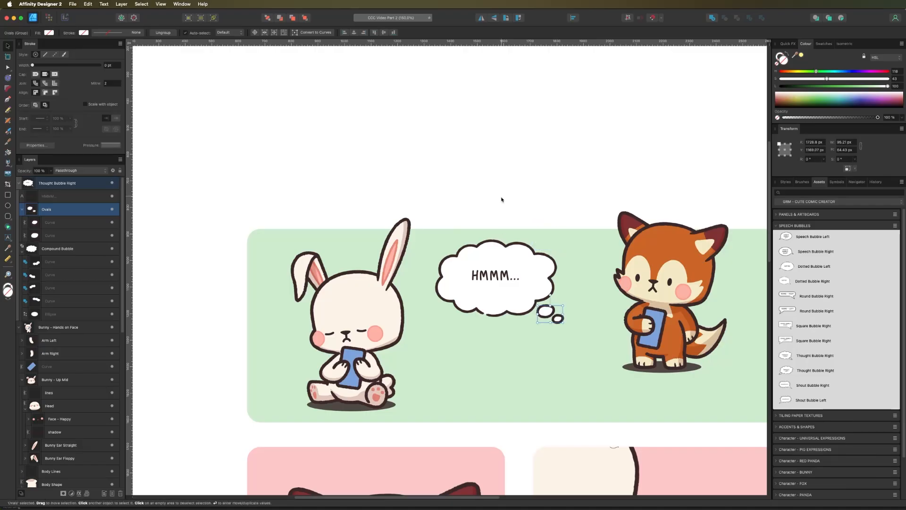
Step: Move the "HMMM..." text slightly lower inside the thought bubble and deselect it
{"action": "left_click", "coordinate": [502, 199]}
{"action": "left_click", "coordinate": [481, 300]}
{"action": "double_click", "coordinate": [488, 279]}
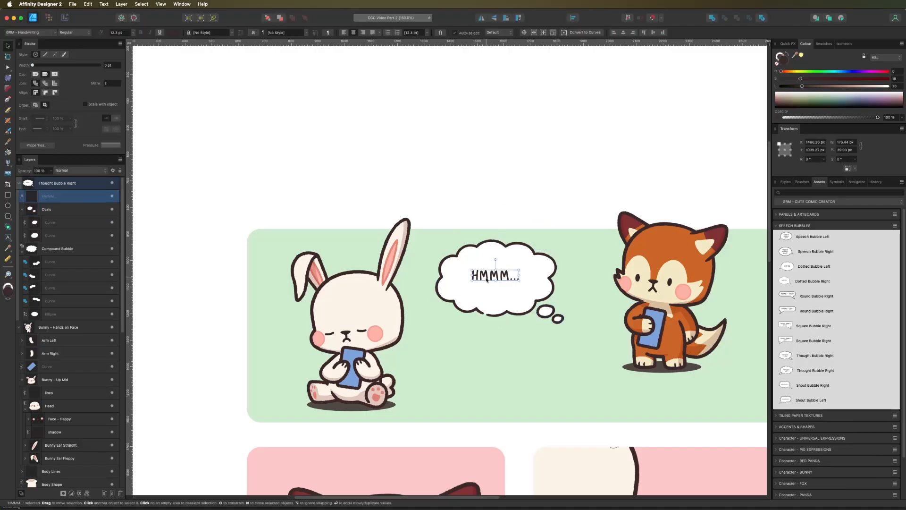
{"action": "left_click", "coordinate": [429, 228]}
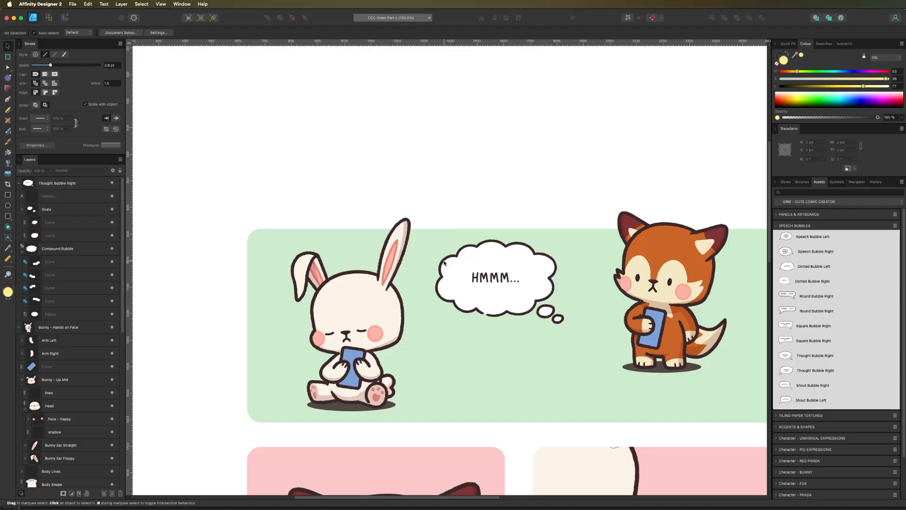
Step: Move the whole thought bubble group up beside the fox's head so it overlaps the green panel's upper edge, and deselect it
{"action": "key", "text": "super+1"}
{"action": "left_click", "coordinate": [457, 305]}
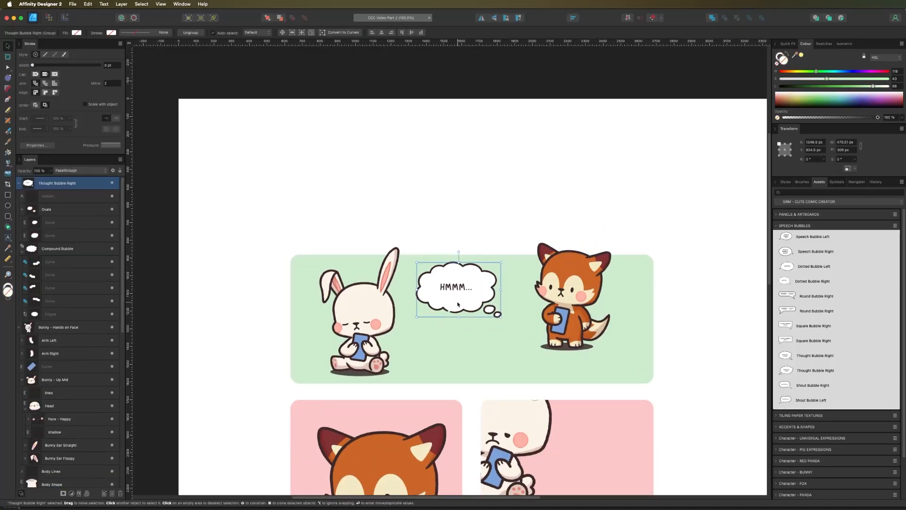
{"action": "left_click_drag", "start_coordinate": [457, 304], "coordinate": [488, 269]}
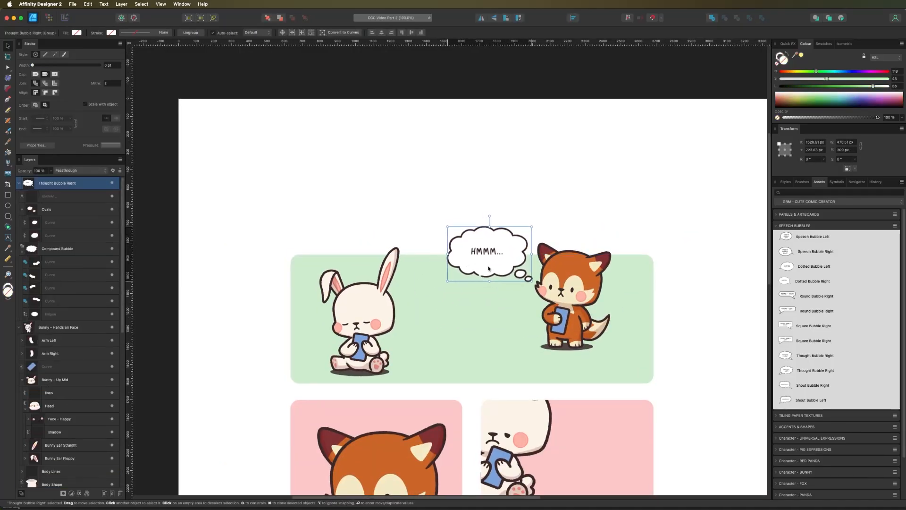
{"action": "left_click", "coordinate": [366, 214]}
Step: Add the Shout Bubble Left asset, about 528 × 338 px, beside the bunny in the second pink panel and select its text
{"action": "scroll", "coordinate": [444, 363], "scroll_direction": "down", "scroll_amount": 5}
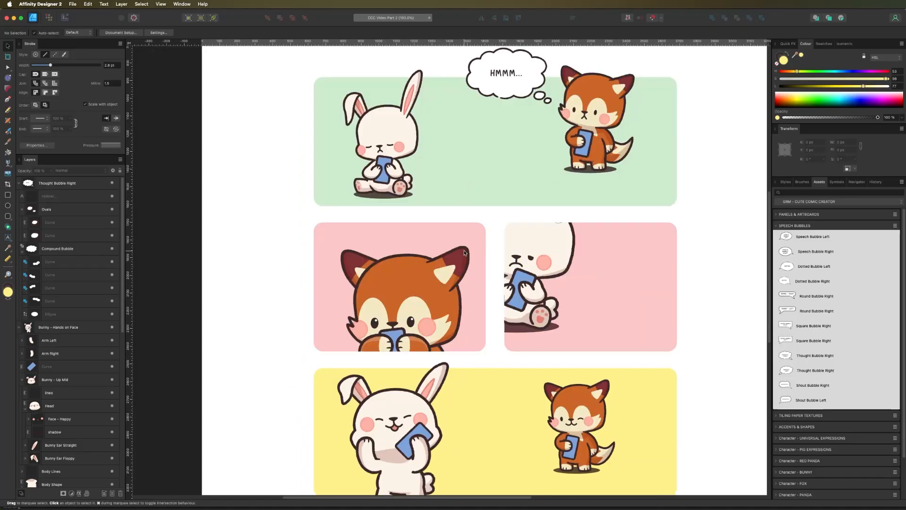
{"action": "scroll", "coordinate": [472, 354], "scroll_direction": "right", "scroll_amount": 4}
{"action": "scroll", "coordinate": [472, 354], "scroll_direction": "up", "scroll_amount": 2}
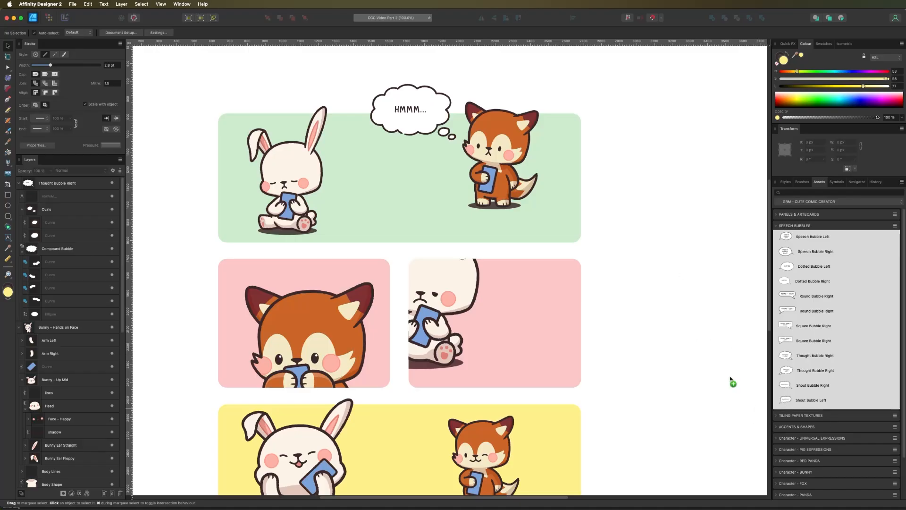
{"action": "left_click_drag", "start_coordinate": [730, 380], "coordinate": [525, 309]}
{"action": "key", "text": "super+equal"}
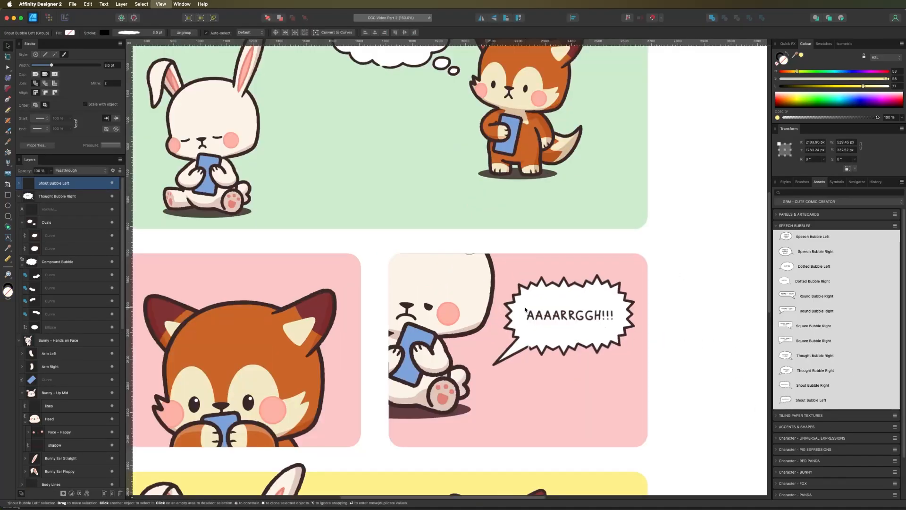
{"action": "double_click", "coordinate": [544, 318]}
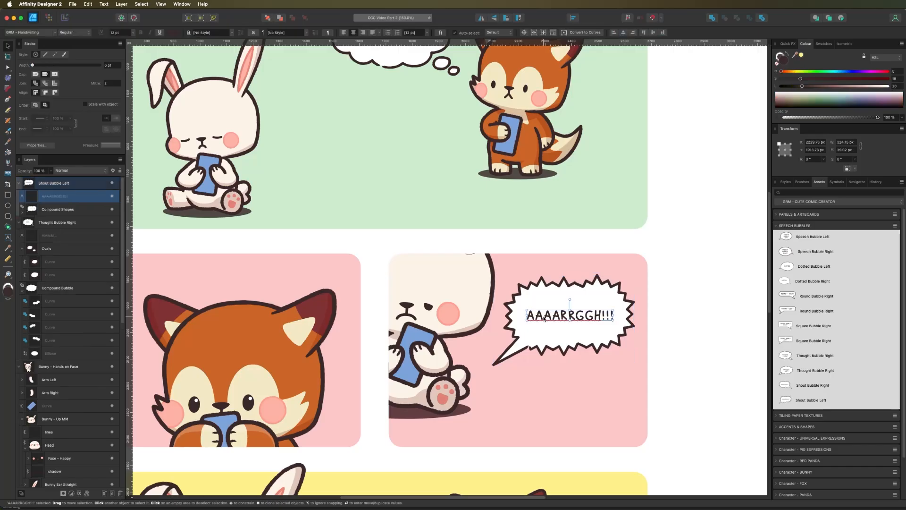
Step: Replace the shout bubble's text with "DING!!!"
{"action": "triple_click", "coordinate": [563, 316]}
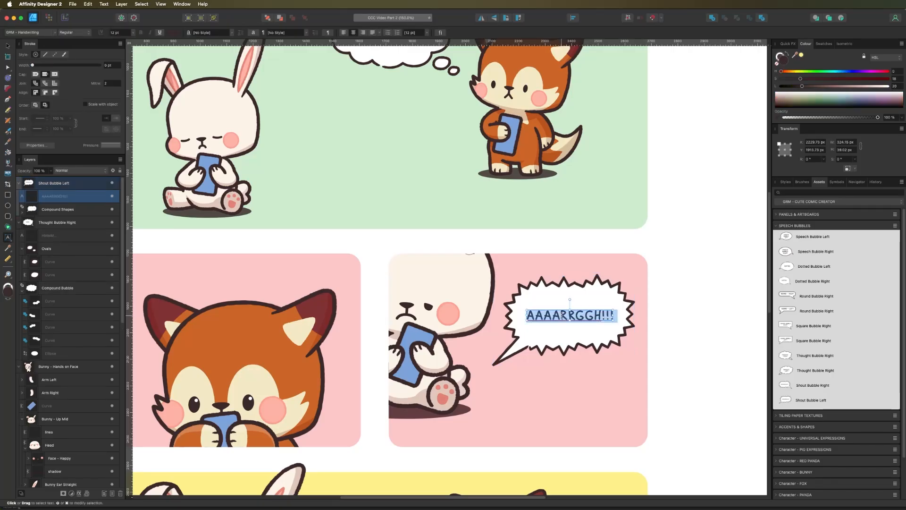
{"action": "type", "text": "DING!"}
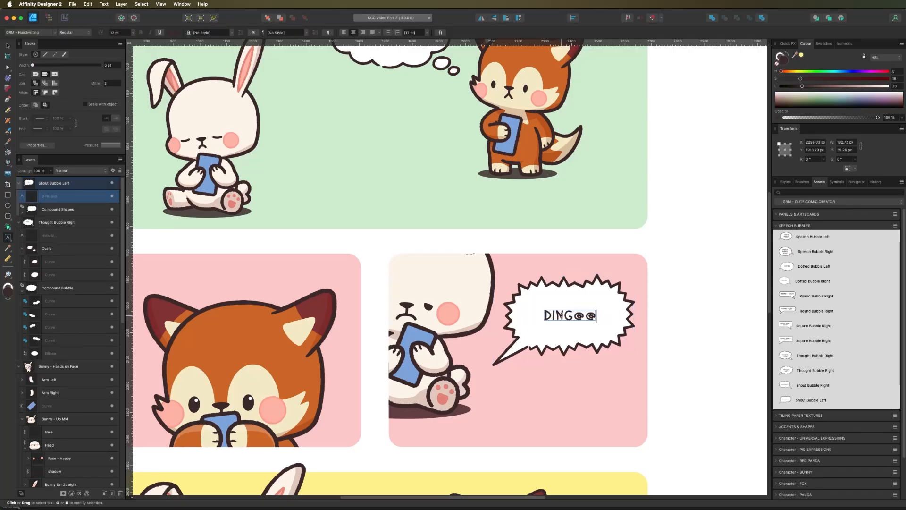
{"action": "type", "text": "!!"}
{"action": "key", "text": "Escape"}
Step: Shrink the shout bubble's three Double Star shapes together and centre them closely around the "DING!!!" text
{"action": "left_click", "coordinate": [601, 290]}
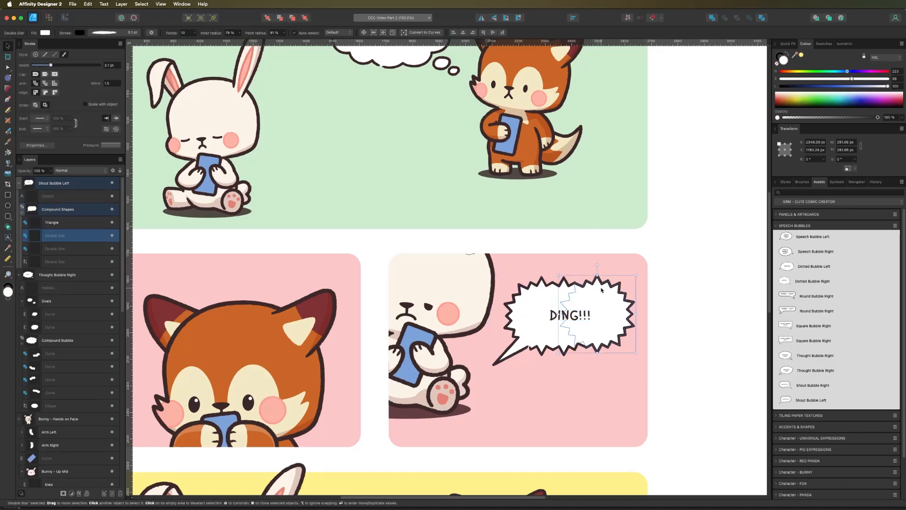
{"action": "left_click", "coordinate": [56, 260], "text": "shift"}
{"action": "left_click_drag", "start_coordinate": [635, 275], "coordinate": [579, 308]}
{"action": "left_click_drag", "start_coordinate": [549, 333], "coordinate": [576, 316]}
Step: Move the shout bubble's triangle tail up against the smaller body, narrow its base by moving the base nodes inward, and deselect it
{"action": "left_click", "coordinate": [521, 344]}
{"action": "left_click_drag", "start_coordinate": [509, 348], "coordinate": [527, 339]}
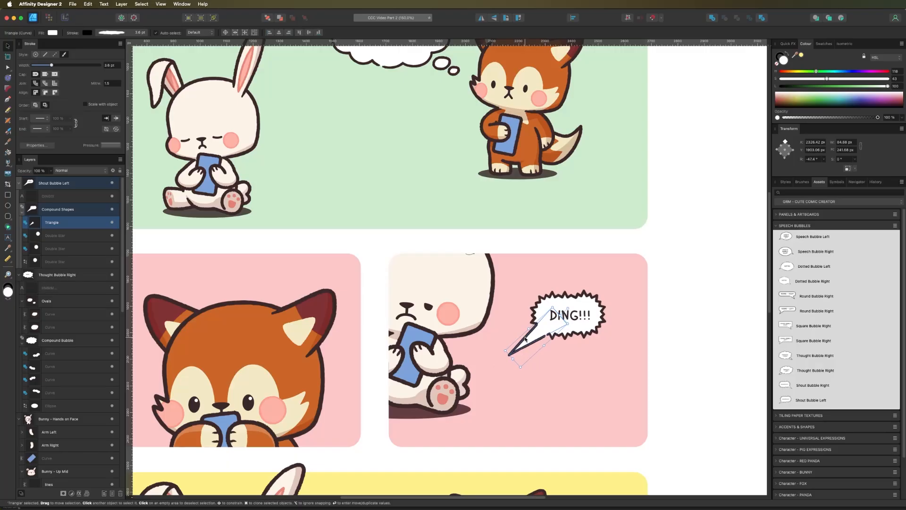
{"action": "key", "text": "a"}
{"action": "left_click", "coordinate": [565, 321]}
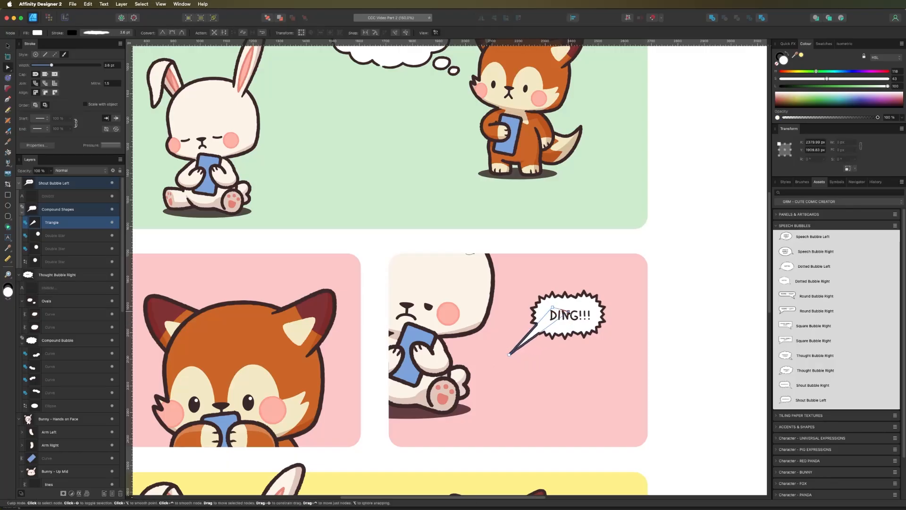
{"action": "left_click_drag", "start_coordinate": [564, 311], "coordinate": [553, 308]}
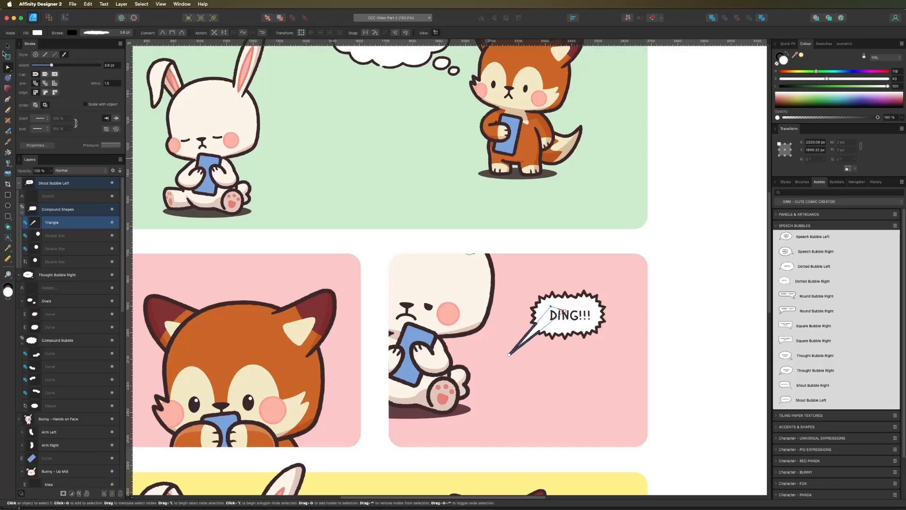
{"action": "left_click", "coordinate": [7, 46]}
{"action": "left_click", "coordinate": [592, 315]}
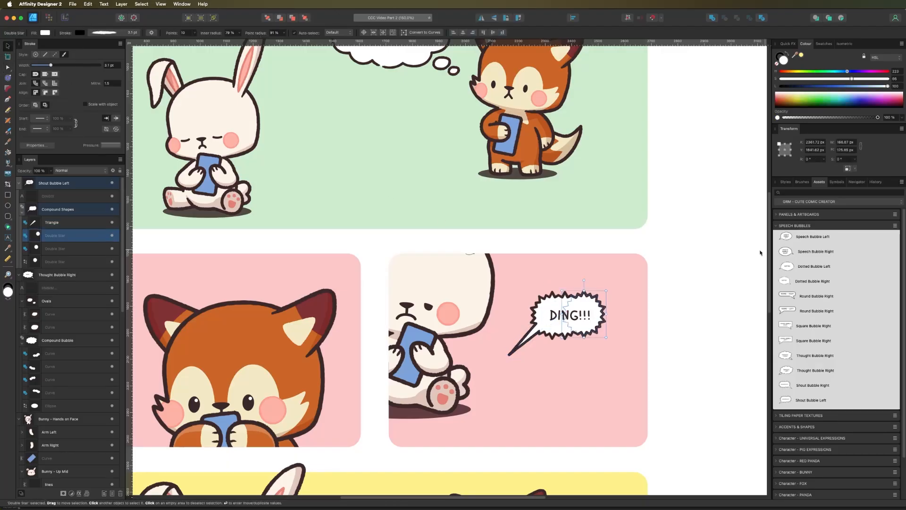
{"action": "left_click", "coordinate": [701, 297]}
Step: Move the whole shout bubble group beside the bunny's phone and rotate it clockwise by about 20°
{"action": "left_click_drag", "start_coordinate": [546, 322], "coordinate": [497, 323]}
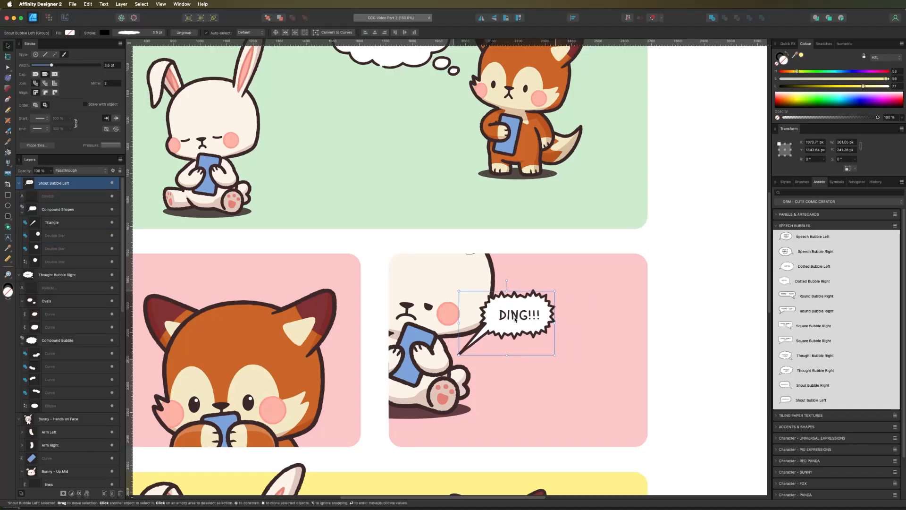
{"action": "left_click_drag", "start_coordinate": [508, 281], "coordinate": [528, 285]}
{"action": "left_click_drag", "start_coordinate": [524, 330], "coordinate": [528, 330]}
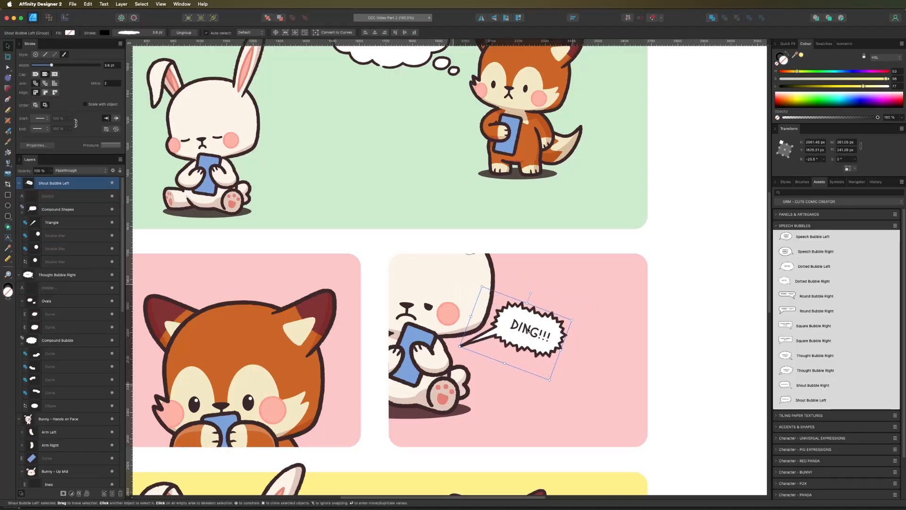
{"action": "left_click", "coordinate": [669, 310]}
{"action": "left_click", "coordinate": [524, 340]}
{"action": "left_click_drag", "start_coordinate": [524, 340], "coordinate": [524, 343]}
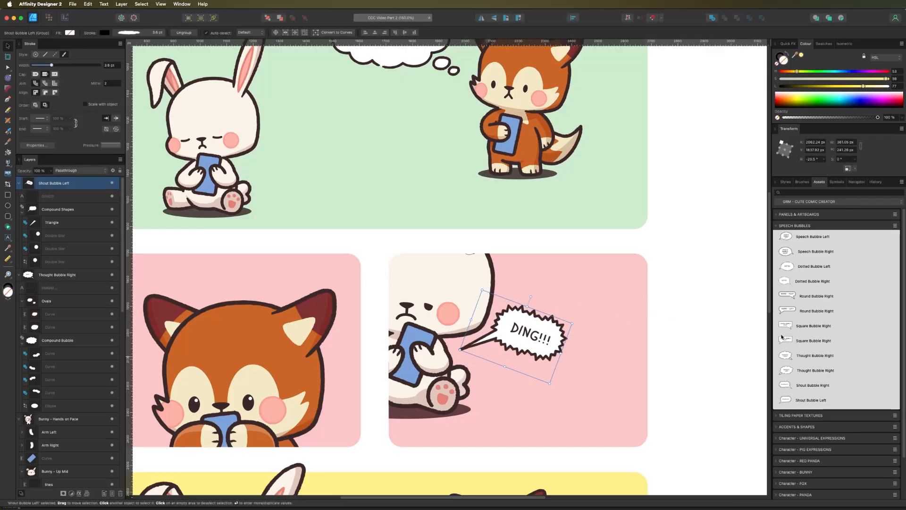
Step: Add the Square Bubble Right asset below the shout bubble in the second pink panel and delete its text
{"action": "left_click_drag", "start_coordinate": [785, 341], "coordinate": [544, 409]}
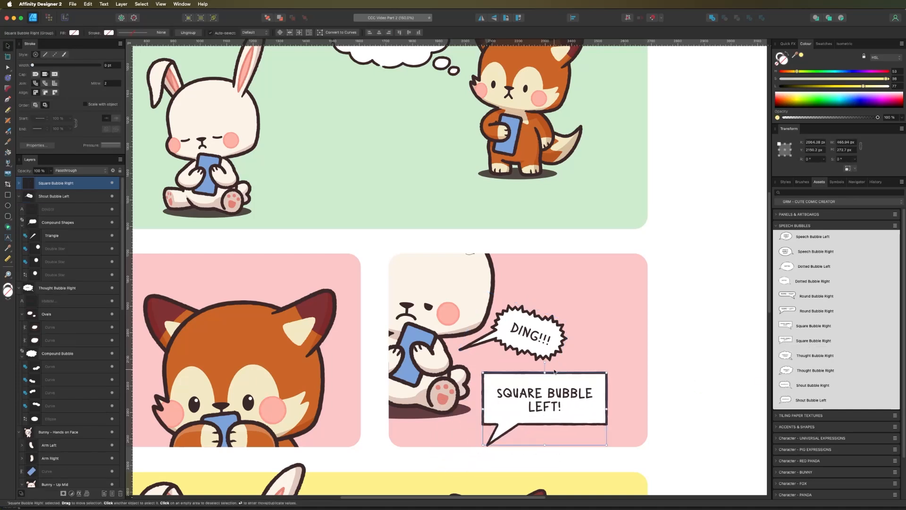
{"action": "scroll", "coordinate": [554, 371], "scroll_direction": "down", "scroll_amount": 3}
{"action": "double_click", "coordinate": [533, 324]}
{"action": "key", "text": "Delete"}
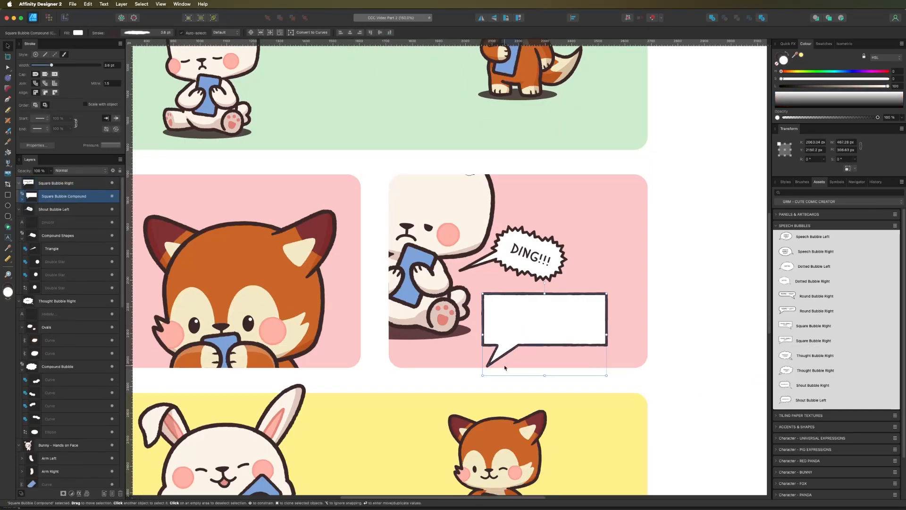
Step: Resize the square bubble's rectangle to 180 × 180 px
{"action": "double_click", "coordinate": [510, 305]}
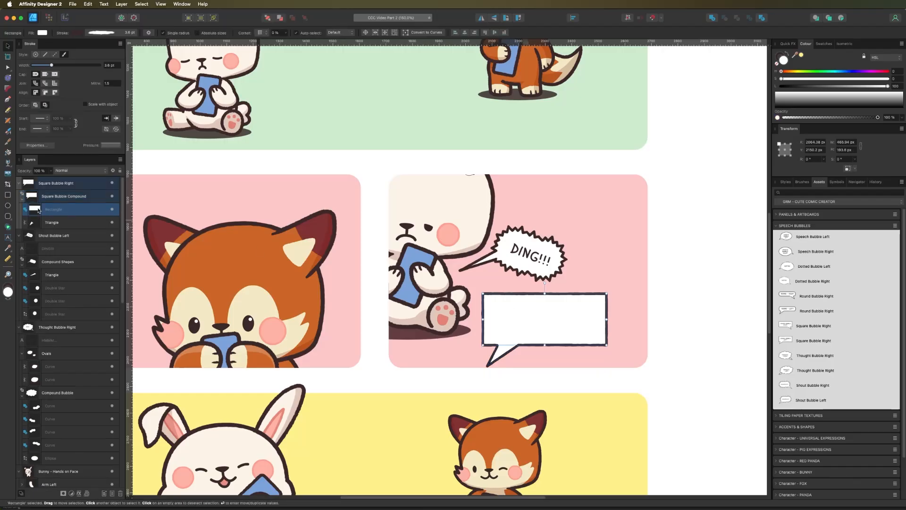
{"action": "left_click_drag", "start_coordinate": [607, 319], "coordinate": [529, 320]}
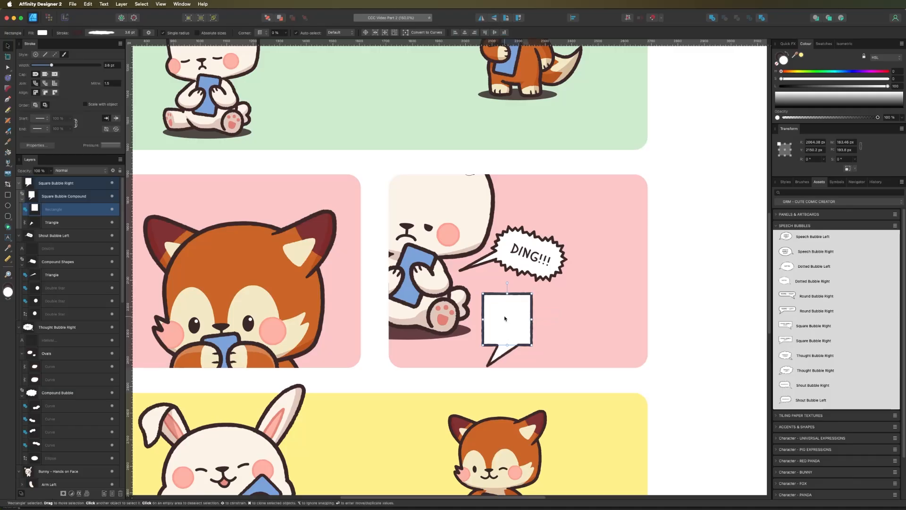
{"action": "left_click", "coordinate": [844, 142]}
{"action": "type", "text": "180"}
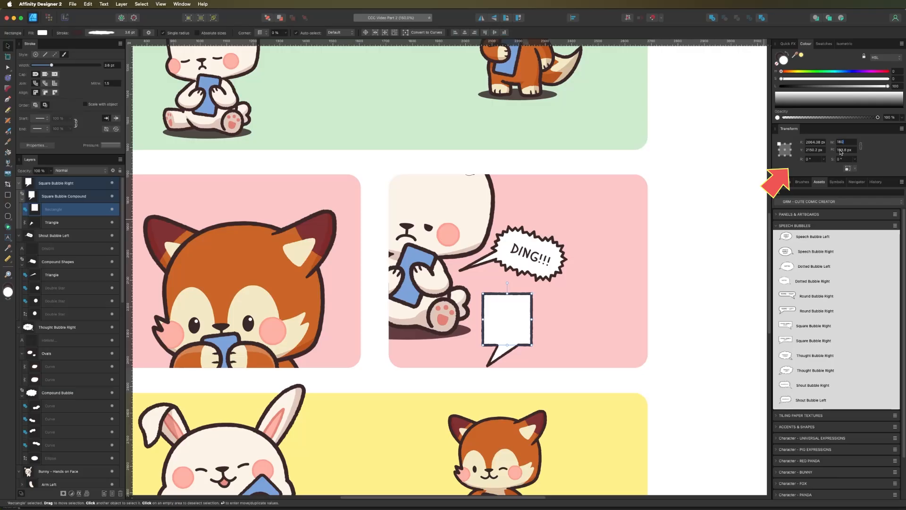
{"action": "left_click", "coordinate": [840, 150]}
{"action": "type", "text": "180"}
{"action": "key", "text": "Return"}
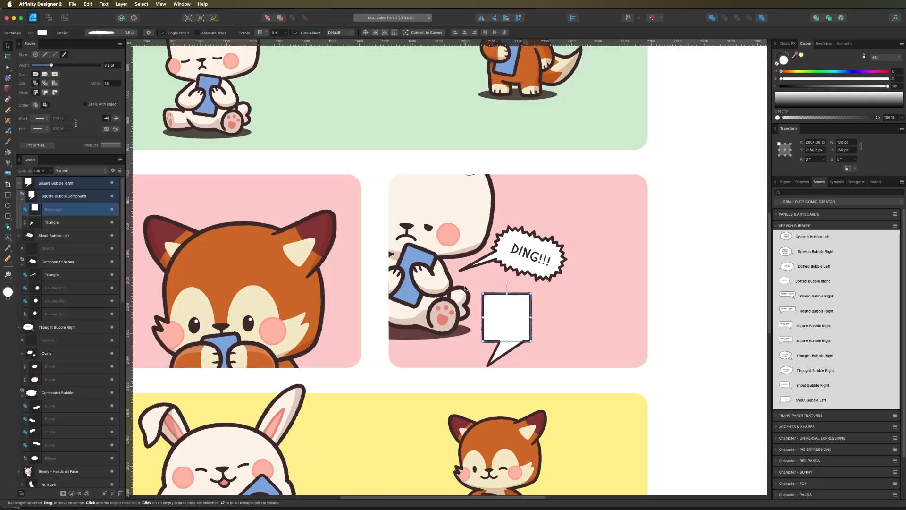
Step: Reposition and rotate the square bubble's triangle tail so it points from the upper-left corner toward the bunny's phone
{"action": "mouse_move", "coordinate": [501, 350]}
{"action": "left_mouse_down"}
{"action": "mouse_move", "coordinate": [467, 297]}
{"action": "mouse_move", "coordinate": [508, 340]}
{"action": "left_mouse_up"}
{"action": "left_click_drag", "start_coordinate": [479, 308], "coordinate": [516, 312]}
{"action": "left_click_drag", "start_coordinate": [501, 331], "coordinate": [508, 331]}
{"action": "left_click", "coordinate": [489, 298]}
{"action": "left_click", "coordinate": [625, 306]}
Step: Fill the square bubble group with red at HSL 0, 90, 64 and nudge it slightly down and right
{"action": "left_click", "coordinate": [528, 332]}
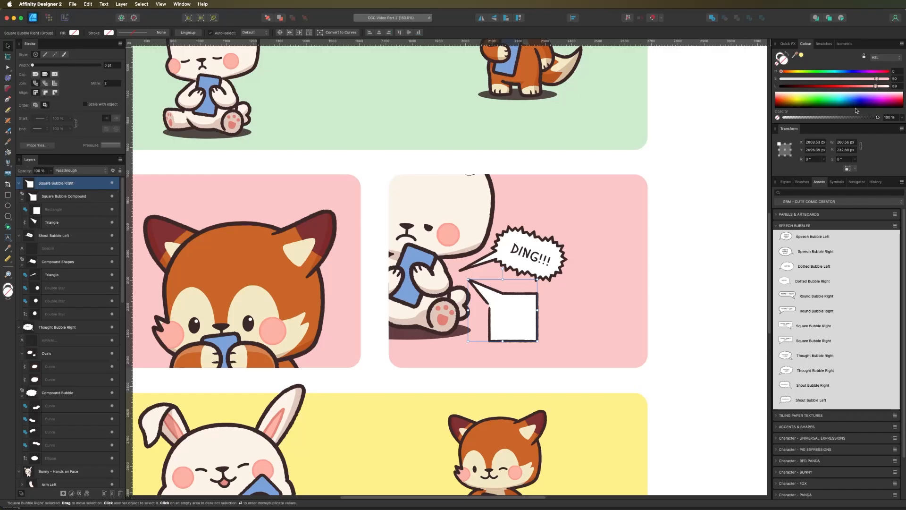
{"action": "left_click_drag", "start_coordinate": [848, 86], "coordinate": [849, 86]}
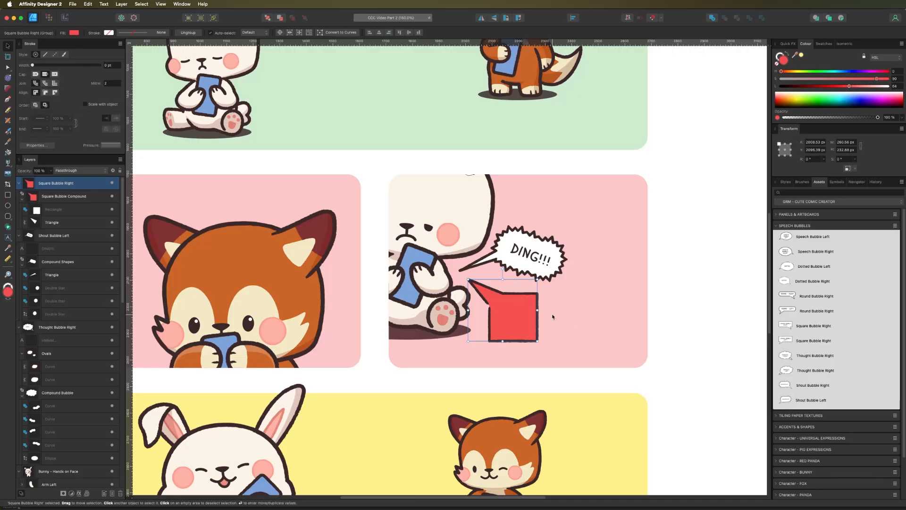
{"action": "left_click_drag", "start_coordinate": [507, 305], "coordinate": [509, 308]}
Step: Add the Heart asset from the Accents & Shapes category onto the red square bubble
{"action": "scroll", "coordinate": [818, 385], "scroll_direction": "down", "scroll_amount": 2}
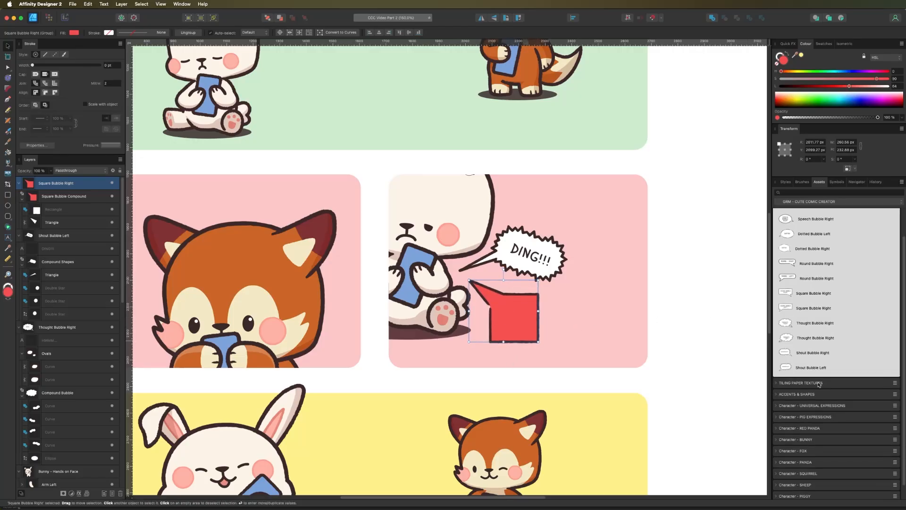
{"action": "left_click", "coordinate": [776, 395]}
{"action": "scroll", "coordinate": [840, 331], "scroll_direction": "down", "scroll_amount": 8}
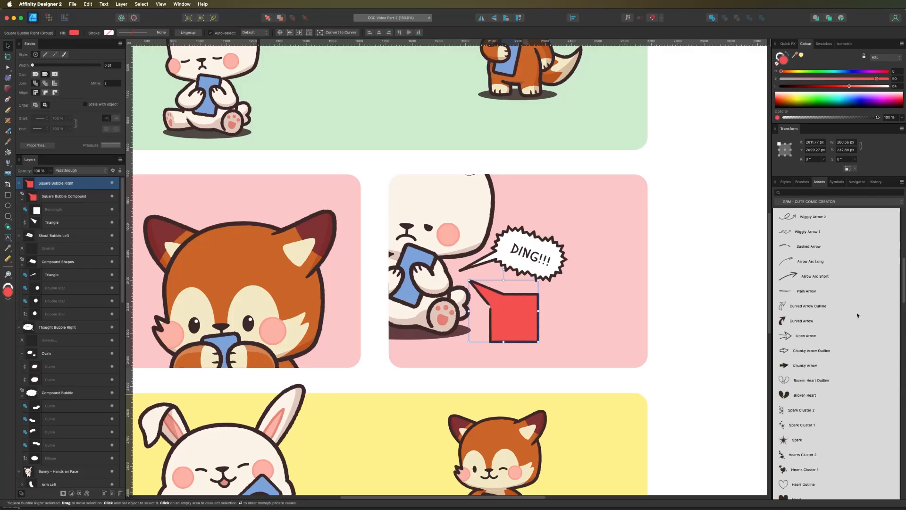
{"action": "scroll", "coordinate": [857, 315], "scroll_direction": "down", "scroll_amount": 4}
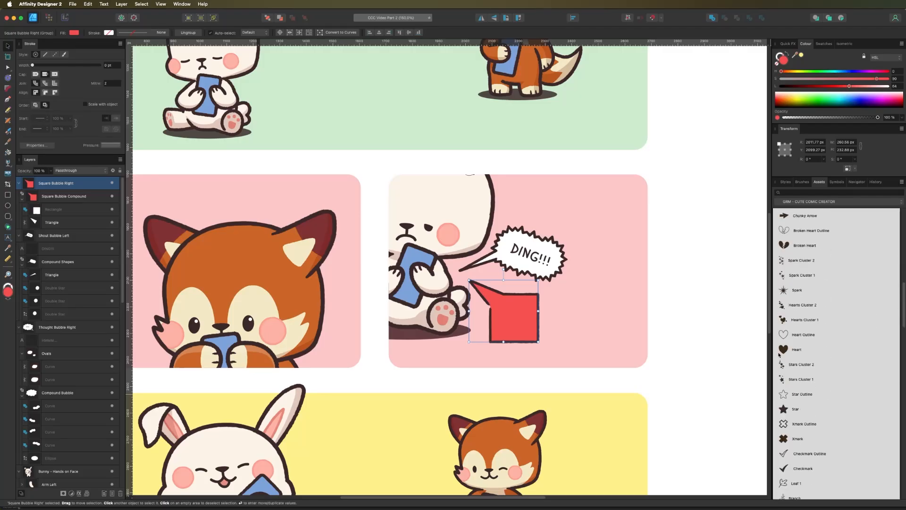
{"action": "left_click_drag", "start_coordinate": [783, 350], "coordinate": [517, 317]}
{"action": "key", "text": "super+plus"}
Step: Fill the heart with the pink sampled from the panel background and raise its lightness to 93
{"action": "key", "text": "i"}
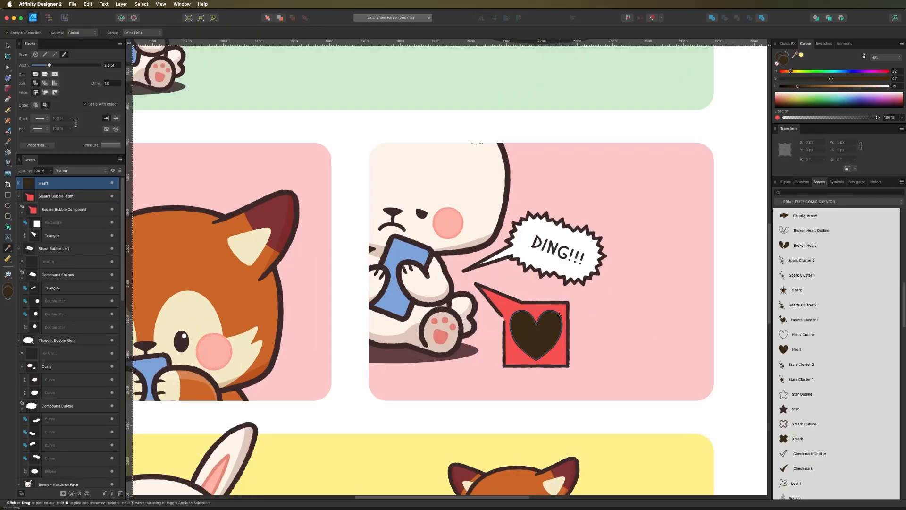
{"action": "left_click", "coordinate": [646, 251]}
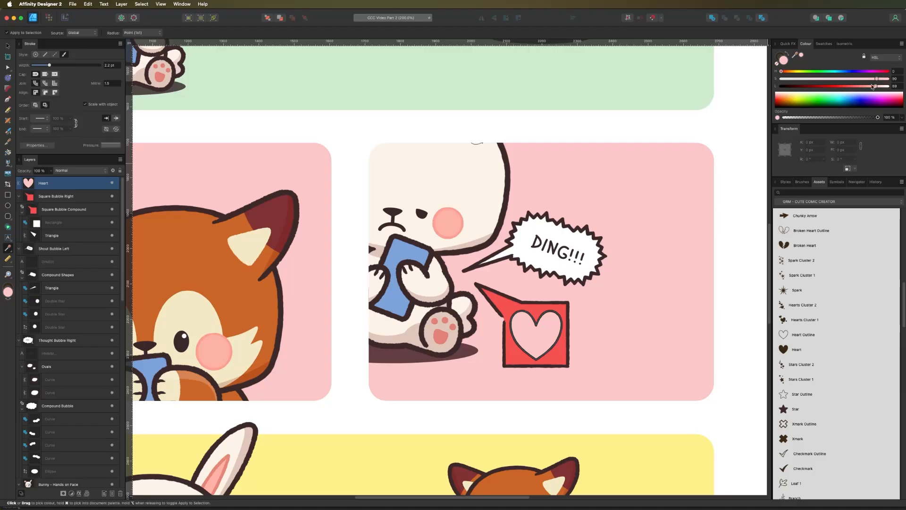
{"action": "left_click_drag", "start_coordinate": [876, 87], "coordinate": [880, 84]}
{"action": "key", "text": "v"}
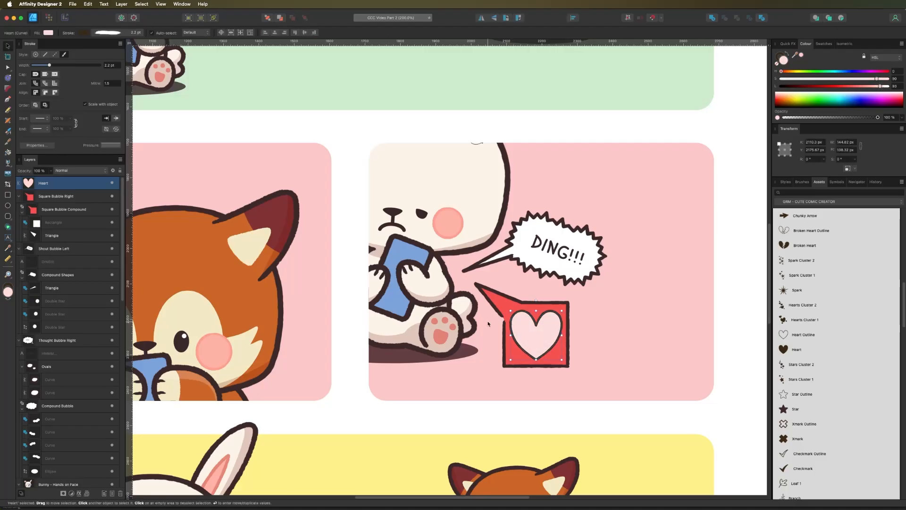
Step: Shrink the heart to about 115 px wide inside the red bubble and remove its stroke
{"action": "left_click_drag", "start_coordinate": [519, 317], "coordinate": [543, 336]}
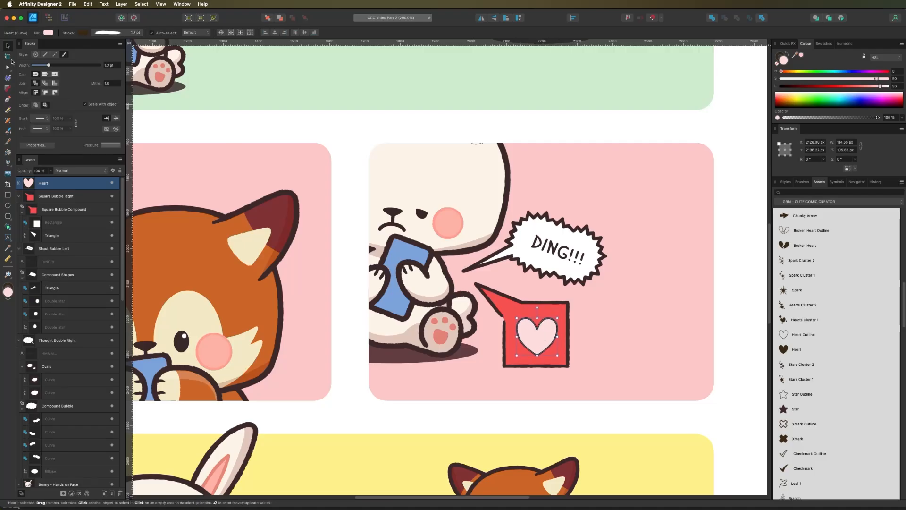
{"action": "left_click", "coordinate": [34, 55]}
{"action": "left_click", "coordinate": [358, 137]}
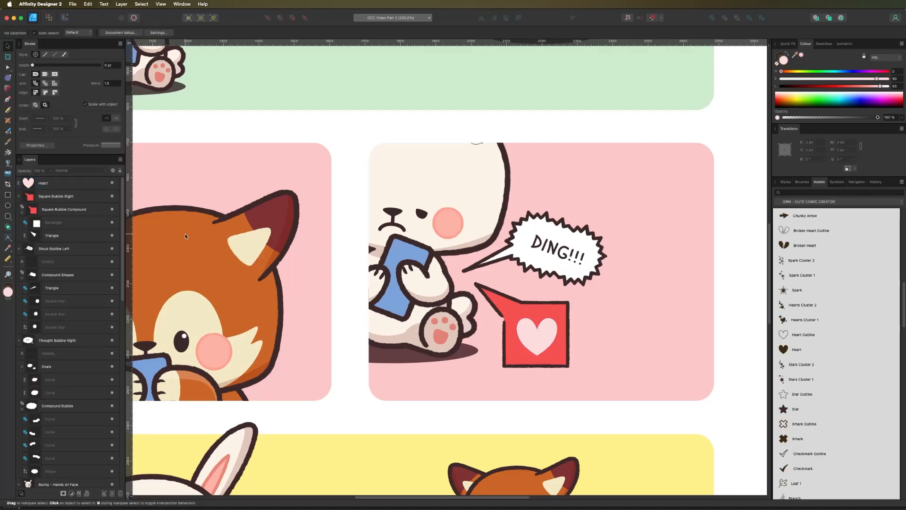
Step: Centre the heart horizontally in the red bubble, and move the heart and bubble together slightly upward
{"action": "key", "text": "super+minus"}
{"action": "key", "text": "super+minus"}
{"action": "key", "text": "super+minus"}
{"action": "key", "text": "super+plus"}
{"action": "key", "text": "super+plus"}
{"action": "key", "text": "super+plus"}
{"action": "left_click", "coordinate": [527, 336]}
{"action": "key", "text": "a"}
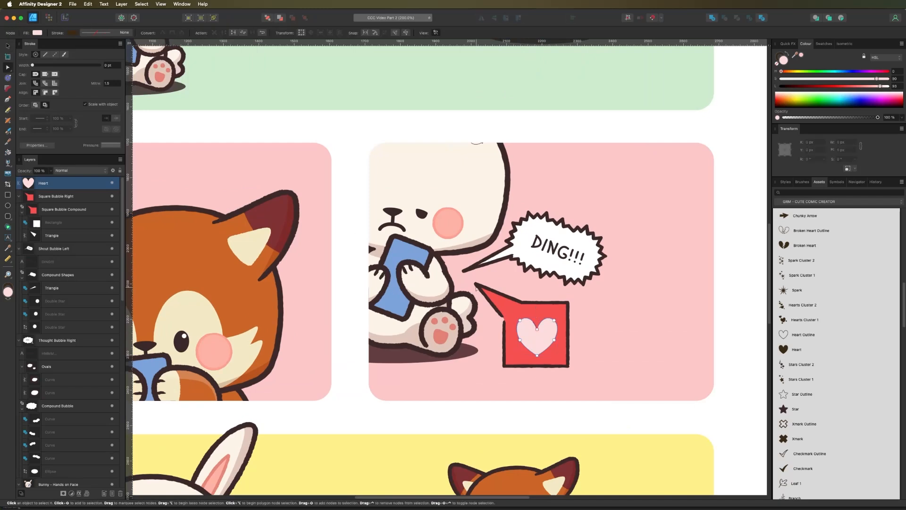
{"action": "key", "text": "v"}
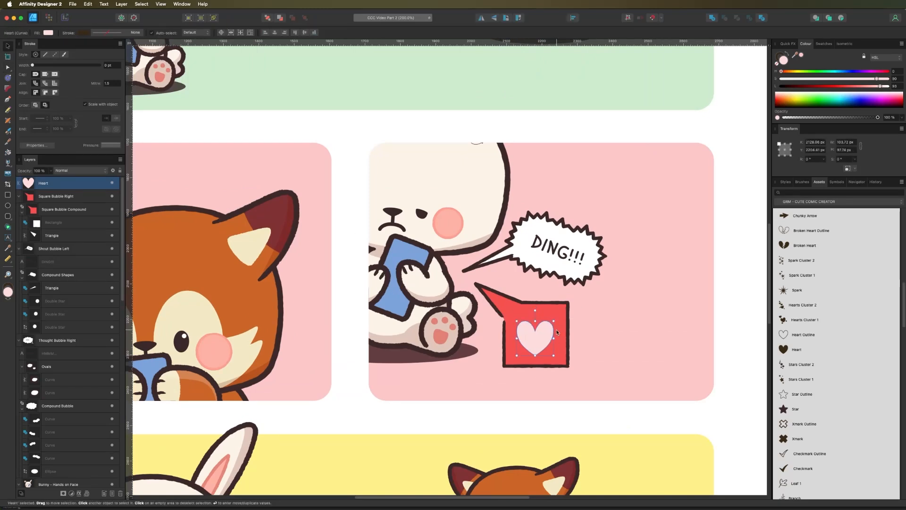
{"action": "left_click", "coordinate": [562, 332], "text": "shift"}
{"action": "key", "text": "super+minus"}
Step: Scale the "DING!!!" shout bubble down to about 267 × 178 px, position it just above the red heart bubble, and deselect it
{"action": "left_click", "coordinate": [529, 252]}
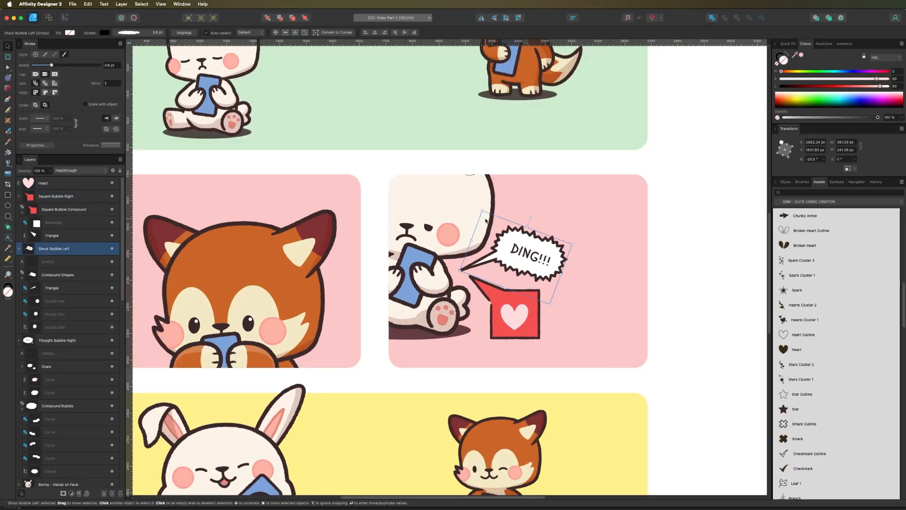
{"action": "left_click_drag", "start_coordinate": [482, 211], "coordinate": [500, 234]}
{"action": "left_click_drag", "start_coordinate": [517, 264], "coordinate": [507, 253]}
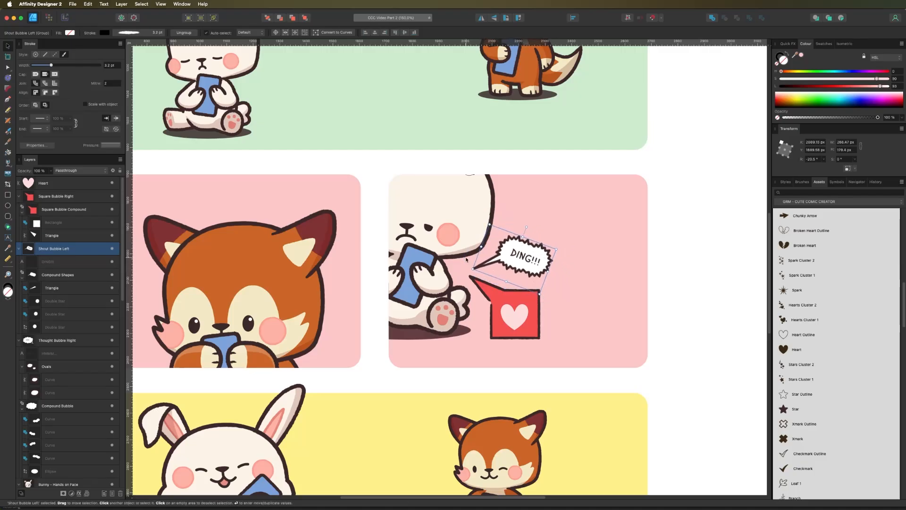
{"action": "left_click", "coordinate": [406, 168]}
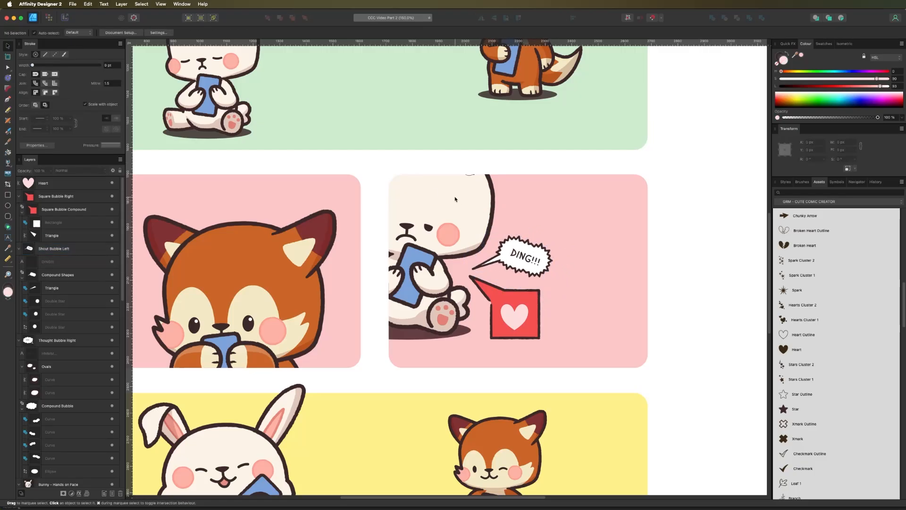
Step: Add the Hearts Cluster 1 accent just above the bunny's head, between its ears, on the yellow panel
{"action": "key", "text": "space"}
{"action": "left_click_drag", "start_coordinate": [444, 300], "coordinate": [474, 298]}
{"action": "key", "text": "super+minus"}
{"action": "key", "text": "space"}
{"action": "scroll", "coordinate": [460, 309], "scroll_direction": "down", "scroll_amount": 5}
{"action": "scroll", "coordinate": [459, 309], "scroll_direction": "left", "scroll_amount": 5}
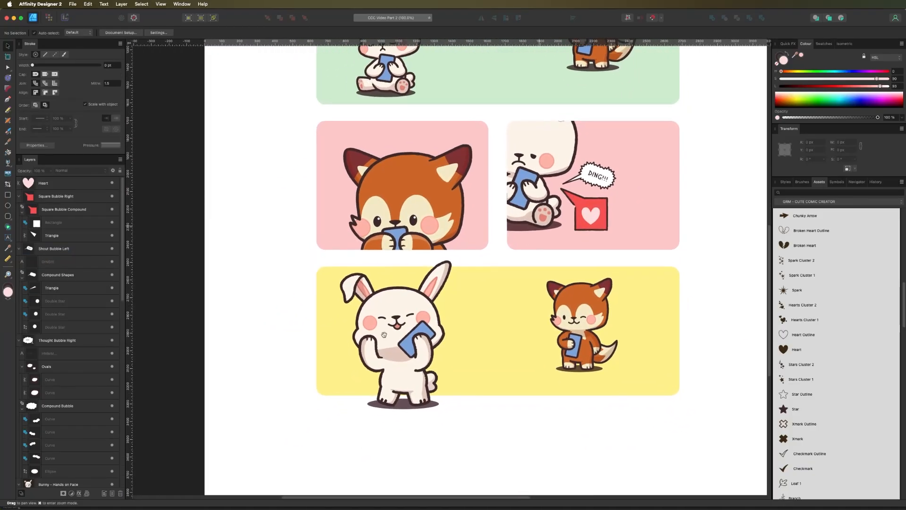
{"action": "left_click_drag", "start_coordinate": [384, 334], "coordinate": [395, 348]}
{"action": "key", "text": "space"}
{"action": "left_click_drag", "start_coordinate": [273, 352], "coordinate": [271, 311]}
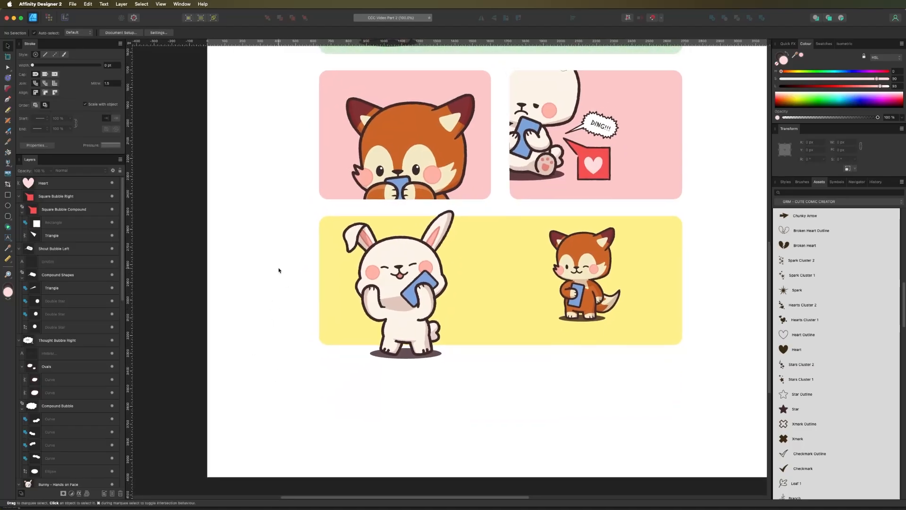
{"action": "scroll", "coordinate": [845, 404], "scroll_direction": "down", "scroll_amount": 10}
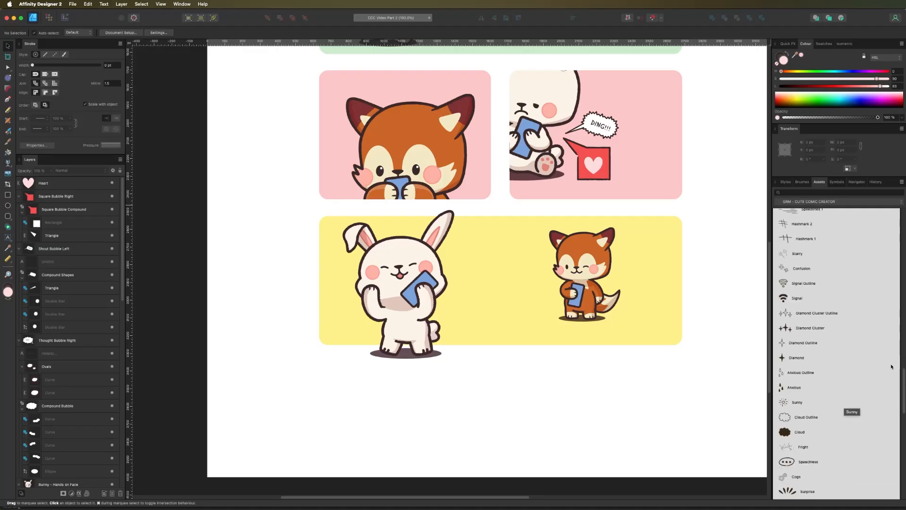
{"action": "left_click_drag", "start_coordinate": [903, 371], "coordinate": [826, 305]}
{"action": "scroll", "coordinate": [818, 427], "scroll_direction": "down", "scroll_amount": 2}
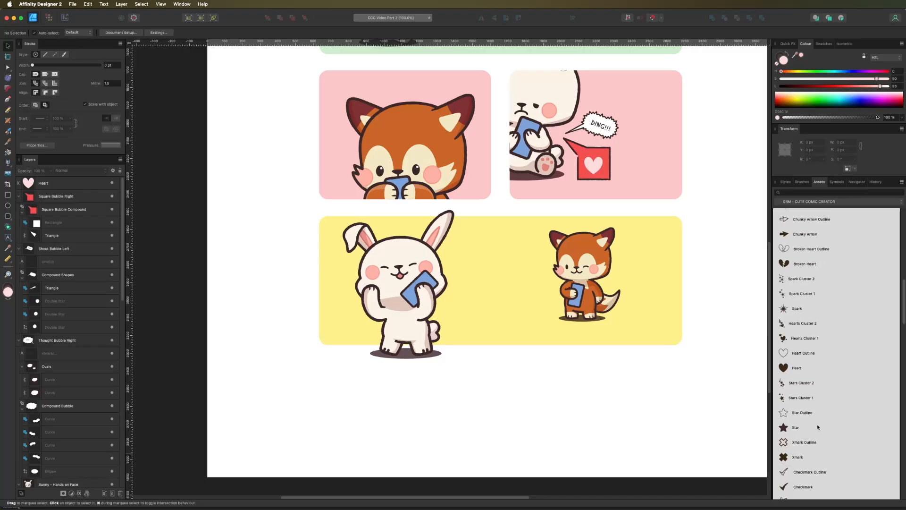
{"action": "left_click_drag", "start_coordinate": [783, 337], "coordinate": [386, 226]}
{"action": "left_click_drag", "start_coordinate": [386, 226], "coordinate": [315, 321]}
{"action": "scroll", "coordinate": [314, 321], "scroll_direction": "up", "scroll_amount": 1}
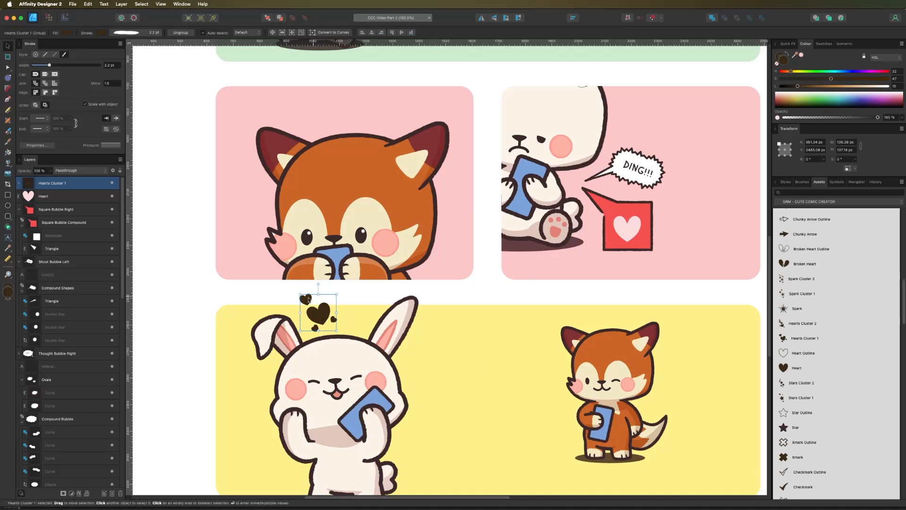
Step: Fill the heart cluster with the red sampled from the square bubble and raise its stroke's lightness to 100
{"action": "key", "text": "i"}
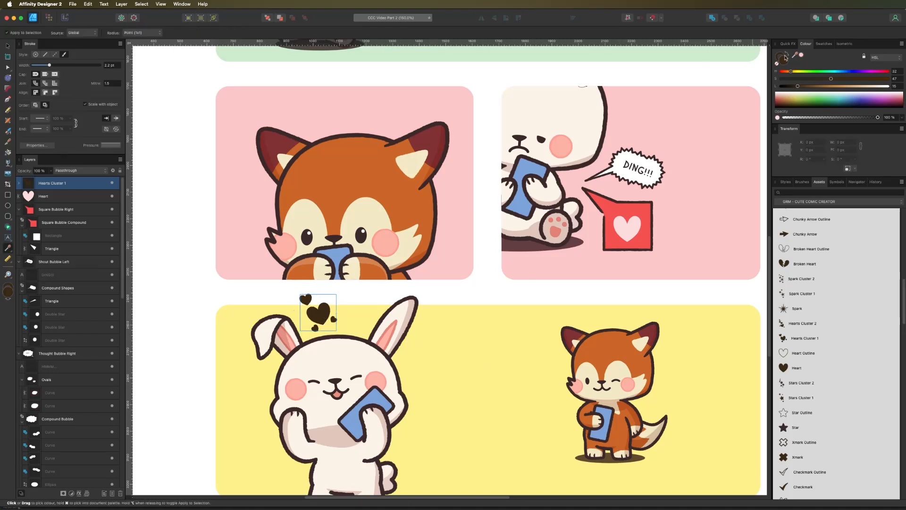
{"action": "left_click", "coordinate": [626, 209]}
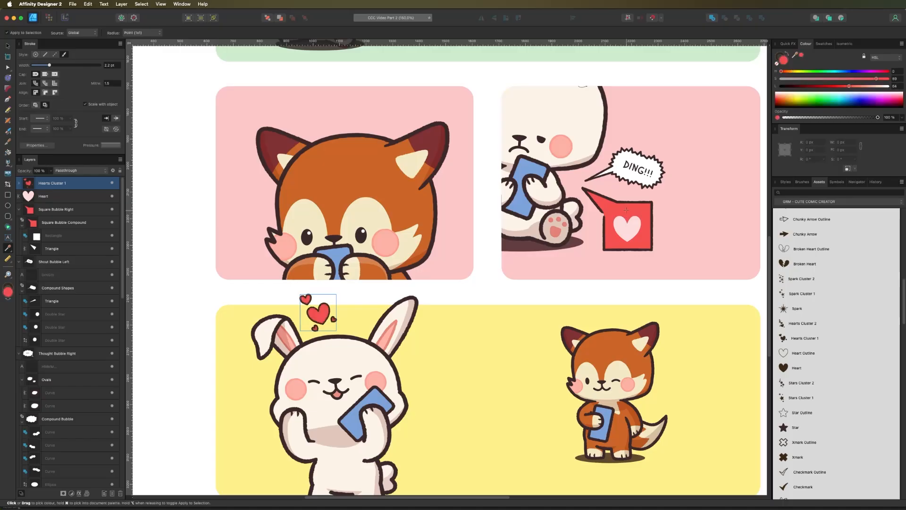
{"action": "left_click", "coordinate": [781, 55]}
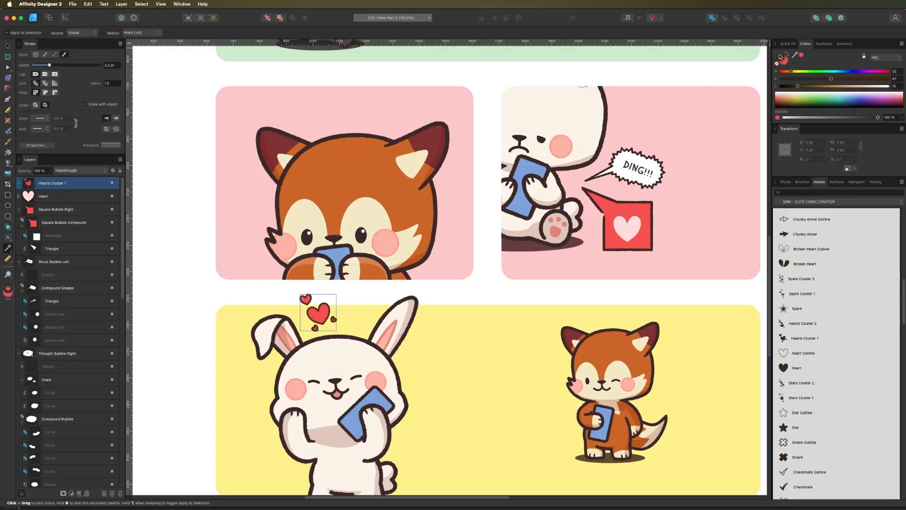
{"action": "left_click_drag", "start_coordinate": [847, 86], "coordinate": [888, 86]}
{"action": "key", "text": "v"}
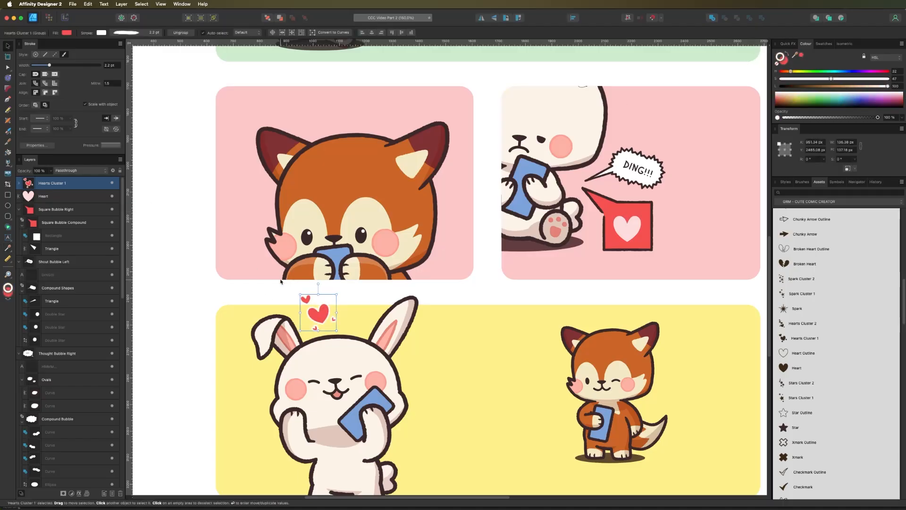
Step: Enlarge the heart cluster to about 262 × 263 px and position it above the bunny's head
{"action": "key", "text": "super+1"}
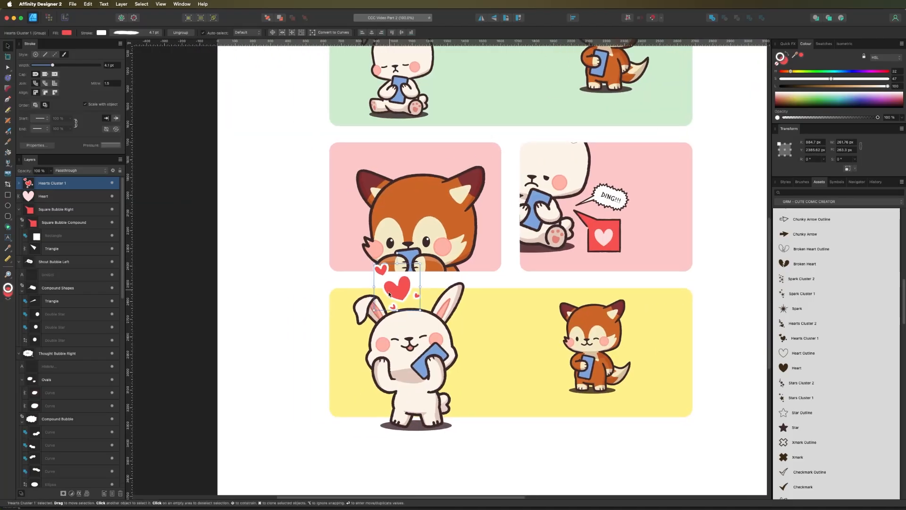
{"action": "key", "text": "super+2"}
{"action": "left_click_drag", "start_coordinate": [276, 312], "coordinate": [312, 286]}
Step: Align the heart cluster's white stroke to the outside, thin the stroke in small increments, and deselect the cluster
{"action": "key", "text": "["}
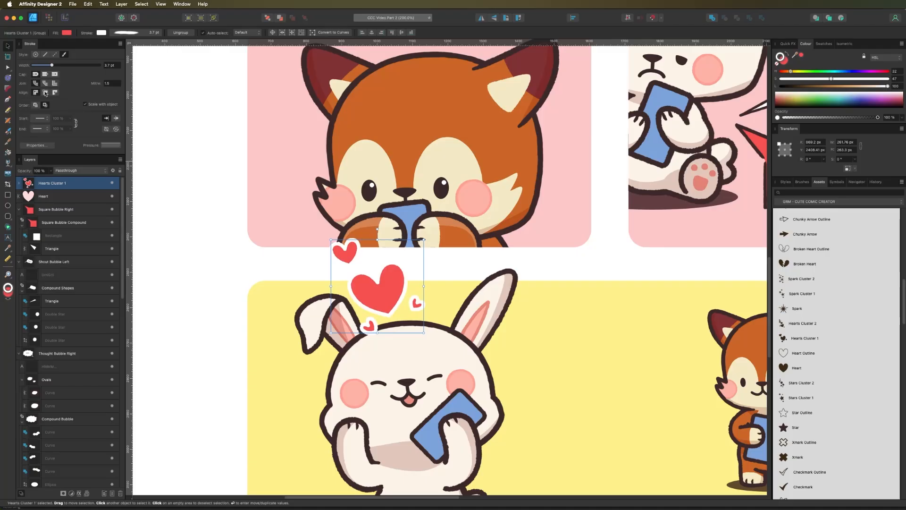
{"action": "key", "text": "["}
{"action": "left_click", "coordinate": [55, 93]}
{"action": "left_click", "coordinate": [230, 277]}
{"action": "key", "text": "super+plus"}
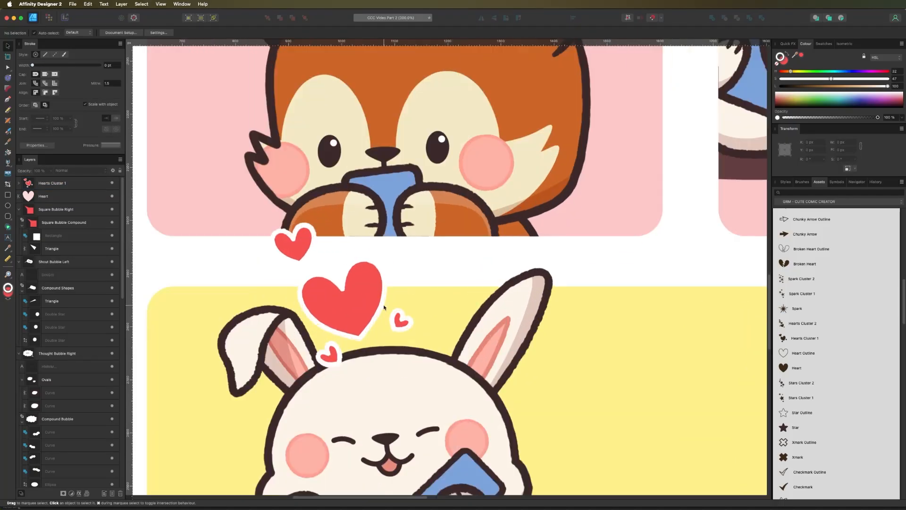
{"action": "left_click", "coordinate": [345, 300]}
{"action": "key", "text": "["}
{"action": "key", "text": "["}
{"action": "key", "text": "["}
{"action": "key", "text": "super+minus"}
{"action": "key", "text": "super+minus"}
{"action": "left_click", "coordinate": [300, 275]}
{"action": "key", "text": "super+minus"}
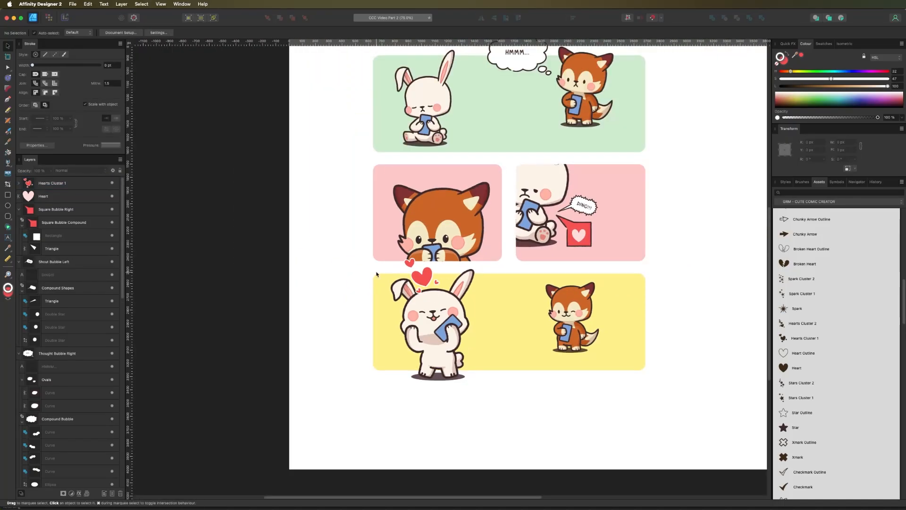
Step: Try a Hearts Cluster 2 accent rotated beside the bunny's face on the yellow panel, and delete it
{"action": "left_click_drag", "start_coordinate": [356, 291], "coordinate": [374, 310]}
{"action": "scroll", "coordinate": [818, 288], "scroll_direction": "down", "scroll_amount": 3}
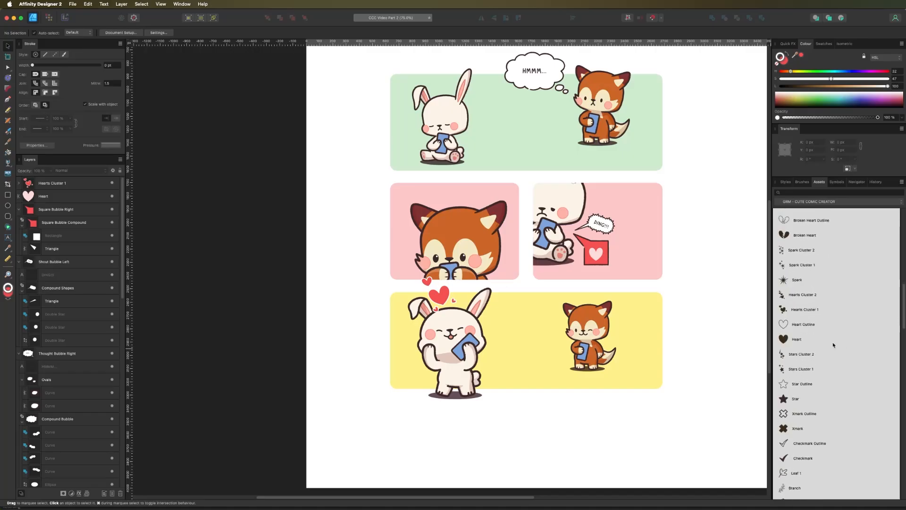
{"action": "left_click_drag", "start_coordinate": [802, 307], "coordinate": [515, 304]}
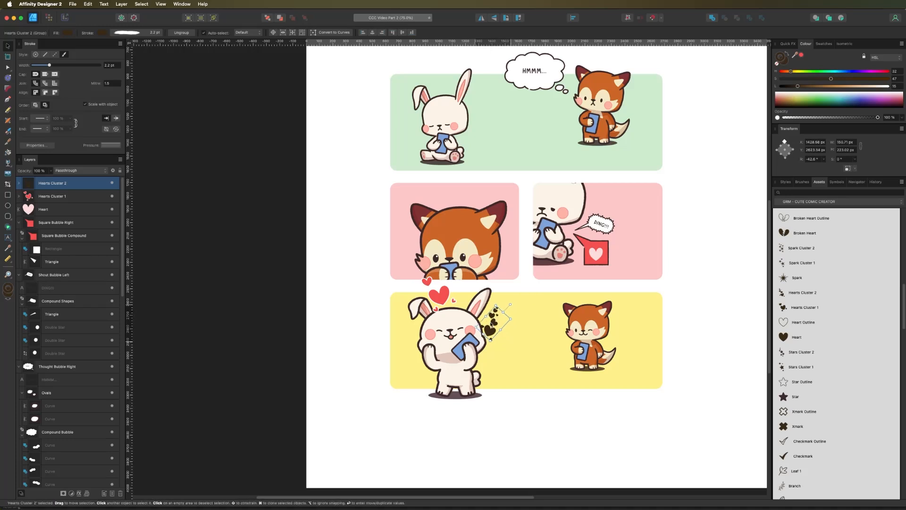
{"action": "key", "text": "Delete"}
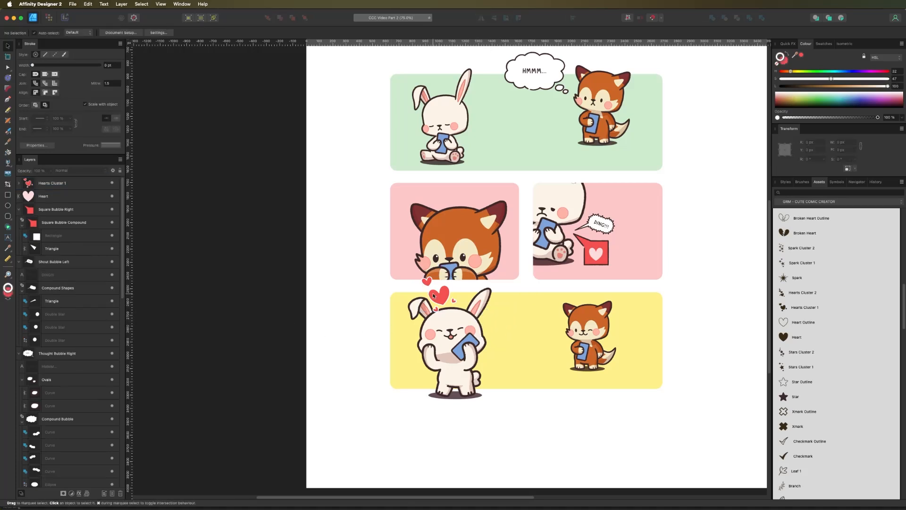
Step: Nudge the red heart cluster above the bunny's head slightly and deselect it
{"action": "left_click_drag", "start_coordinate": [433, 295], "coordinate": [434, 296]}
{"action": "left_click", "coordinate": [315, 302]}
{"action": "scroll", "coordinate": [378, 320], "scroll_direction": "up", "scroll_amount": 3}
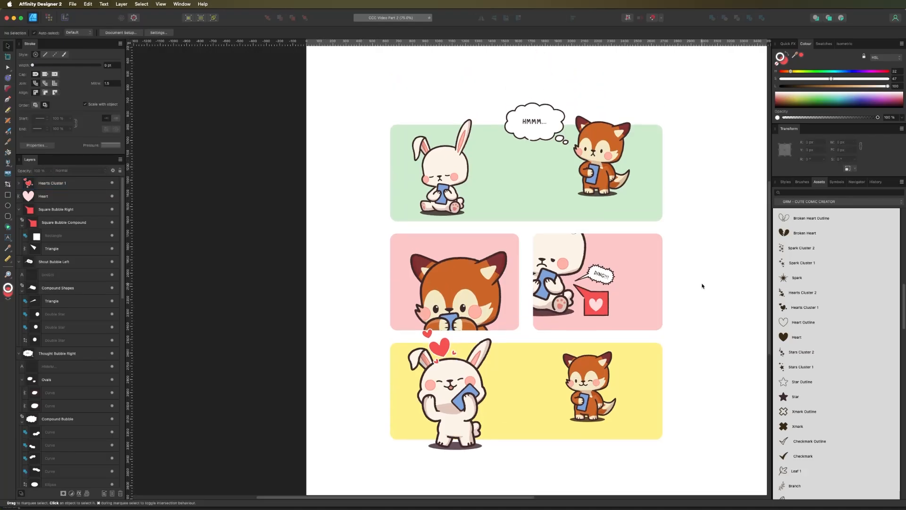
{"action": "scroll", "coordinate": [517, 248], "scroll_direction": "down", "scroll_amount": 2}
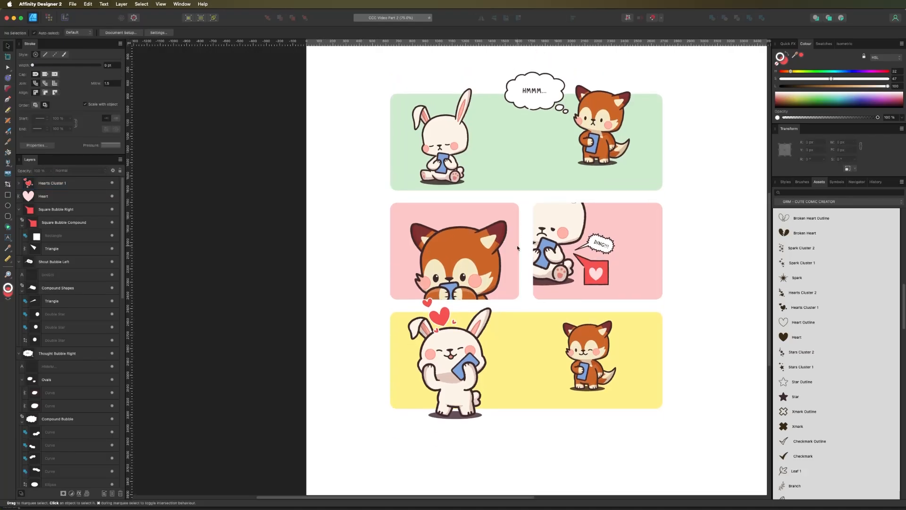
Step: Enlarge the "DING!!!" shout bubble to about 301 px wide, keeping its proportions, and deselect it
{"action": "key", "text": "super+minus"}
{"action": "left_click", "coordinate": [550, 252]}
{"action": "key", "text": "super+plus"}
{"action": "key", "text": "super+plus"}
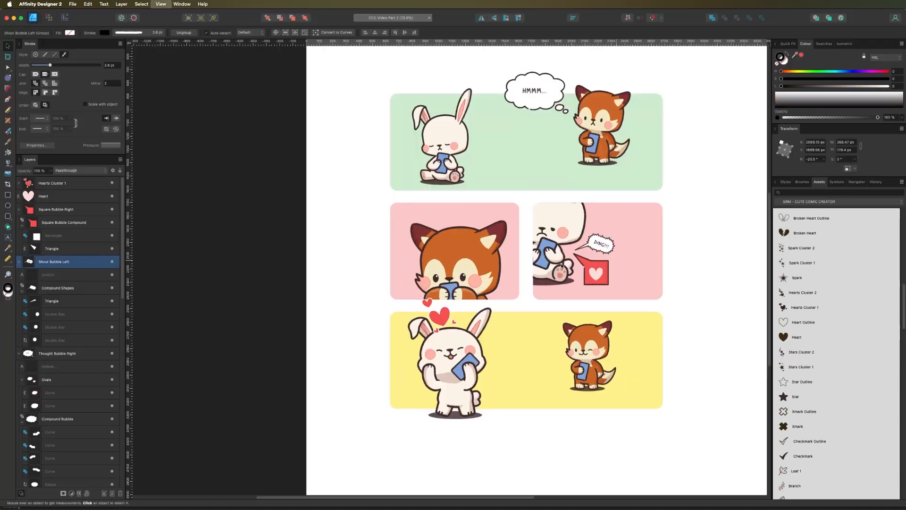
{"action": "left_click_drag", "start_coordinate": [671, 230], "coordinate": [676, 231]}
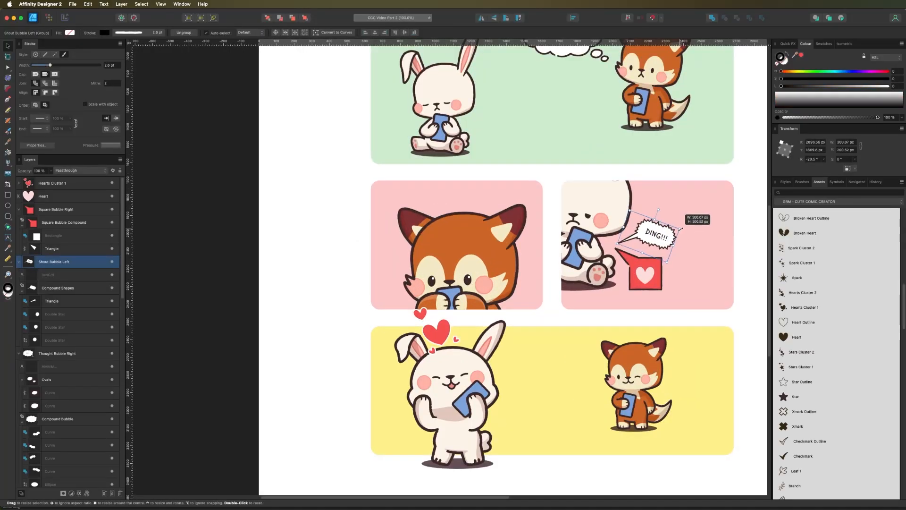
{"action": "left_click", "coordinate": [310, 247]}
{"action": "key", "text": "super+0"}
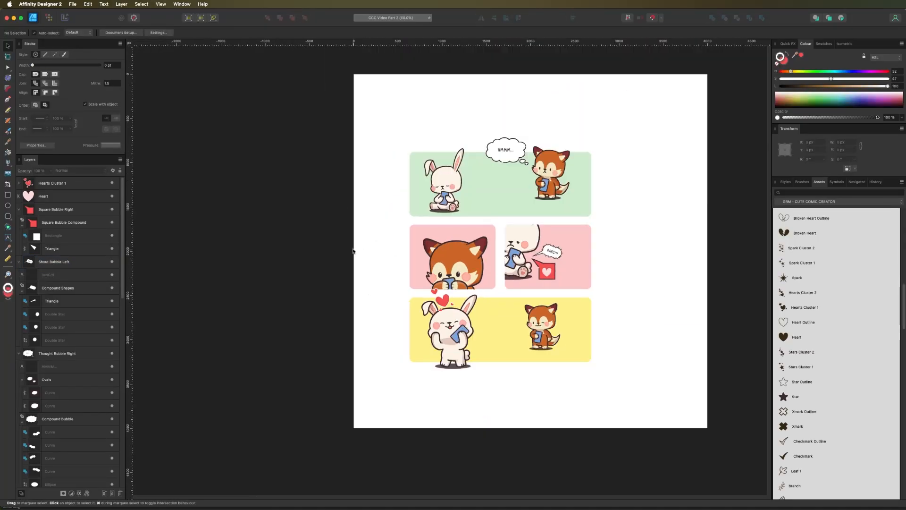
{"action": "key", "text": "super+plus"}
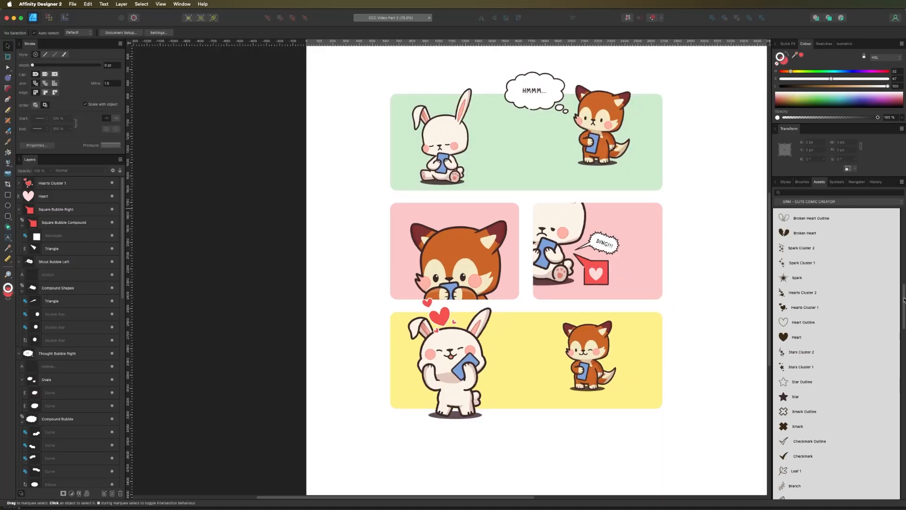
Step: Collapse the speech bubble and accent asset categories and place the Tiled Paper - Grainy texture over the comic page
{"action": "left_click_drag", "start_coordinate": [904, 300], "coordinate": [898, 203]}
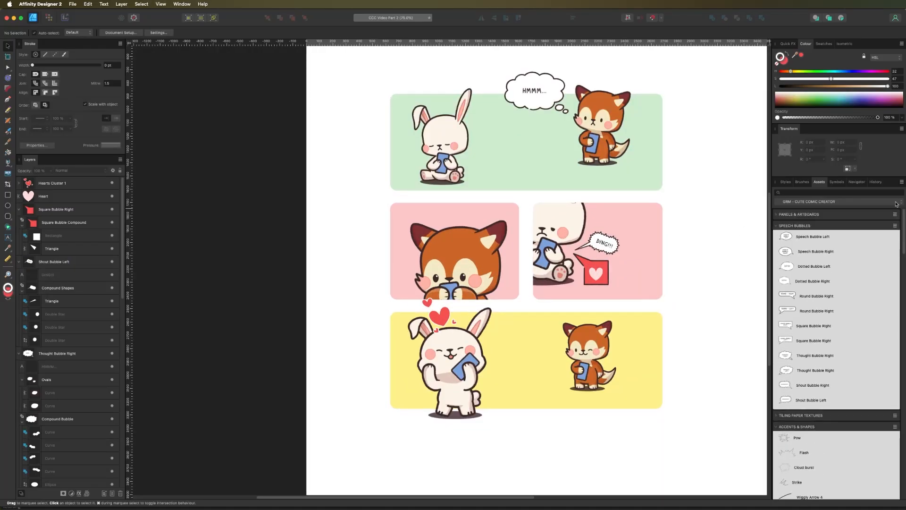
{"action": "left_click", "coordinate": [776, 225]}
{"action": "left_click", "coordinate": [776, 248]}
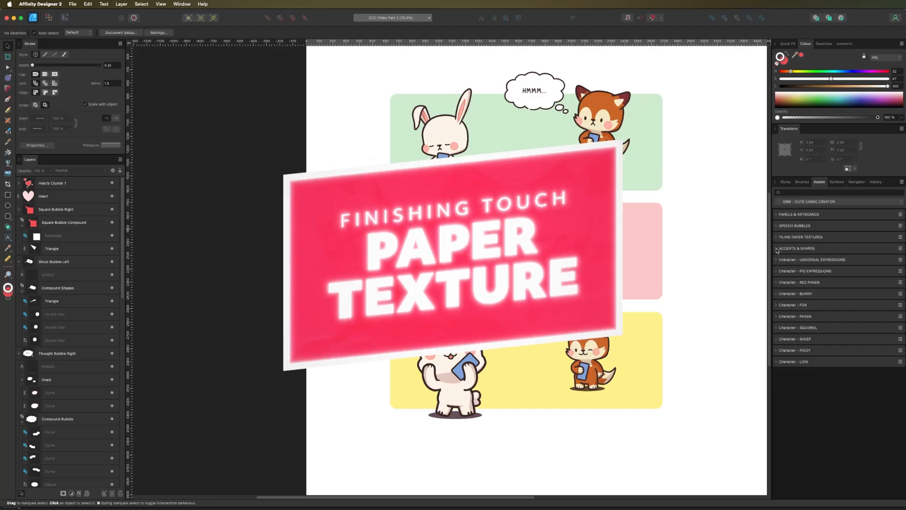
{"action": "left_click", "coordinate": [776, 237]}
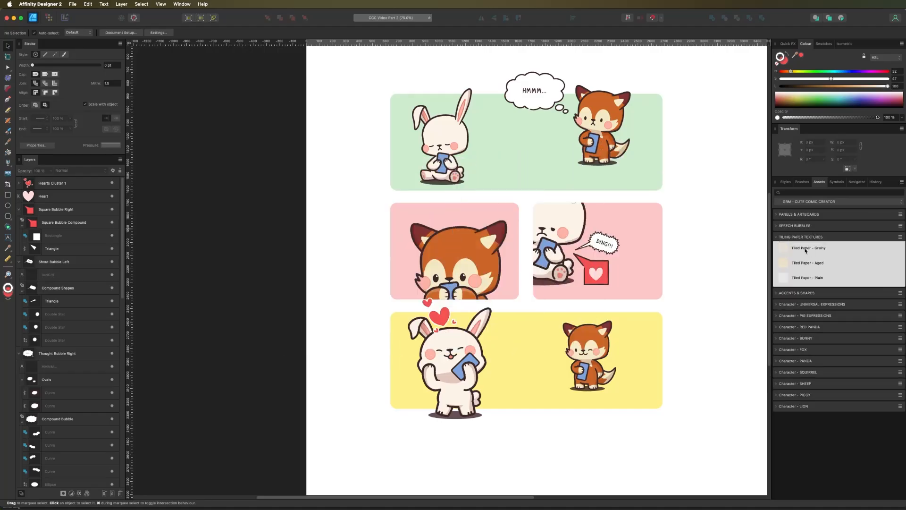
{"action": "left_click_drag", "start_coordinate": [804, 251], "coordinate": [297, 269]}
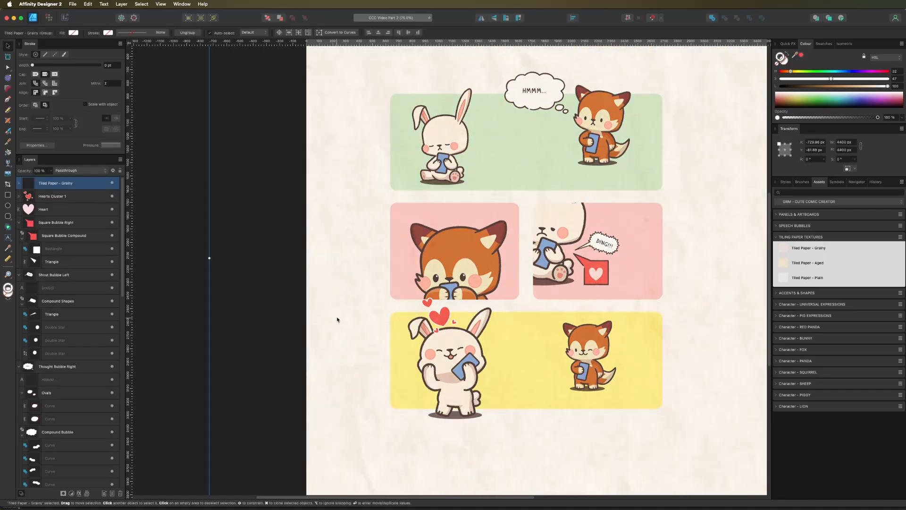
Step: Reposition the grainy paper texture over the panels, scale it down to about 3337 px square, and expand its layer group
{"action": "key", "text": "super+minus"}
{"action": "key", "text": "super+minus"}
{"action": "left_click_drag", "start_coordinate": [446, 247], "coordinate": [485, 255]}
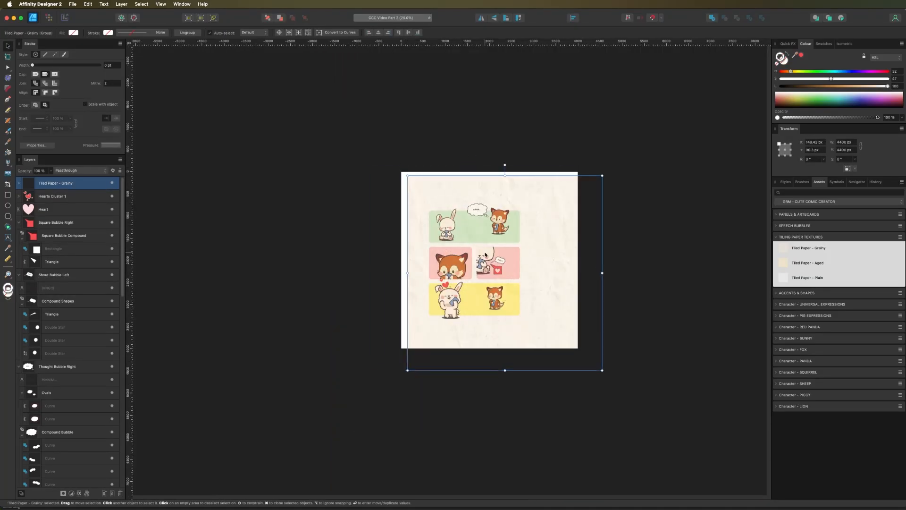
{"action": "left_click_drag", "start_coordinate": [602, 370], "coordinate": [539, 337]}
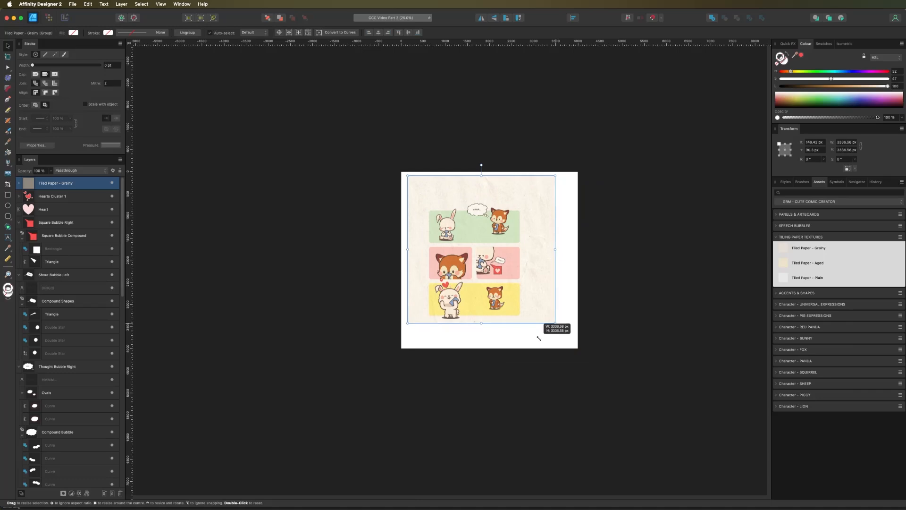
{"action": "key", "text": "super+plus"}
{"action": "key", "text": "super+plus"}
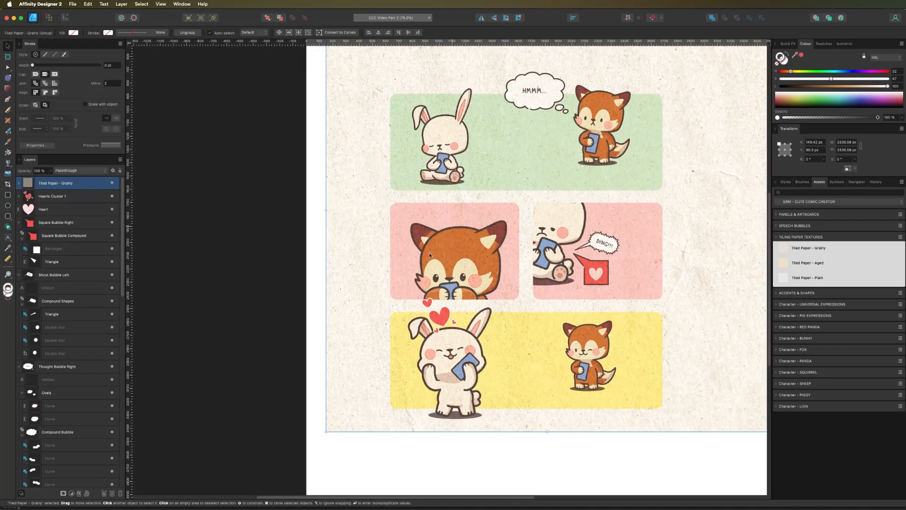
{"action": "key", "text": "super+minus"}
{"action": "key", "text": "super+minus"}
{"action": "left_click", "coordinate": [354, 255]}
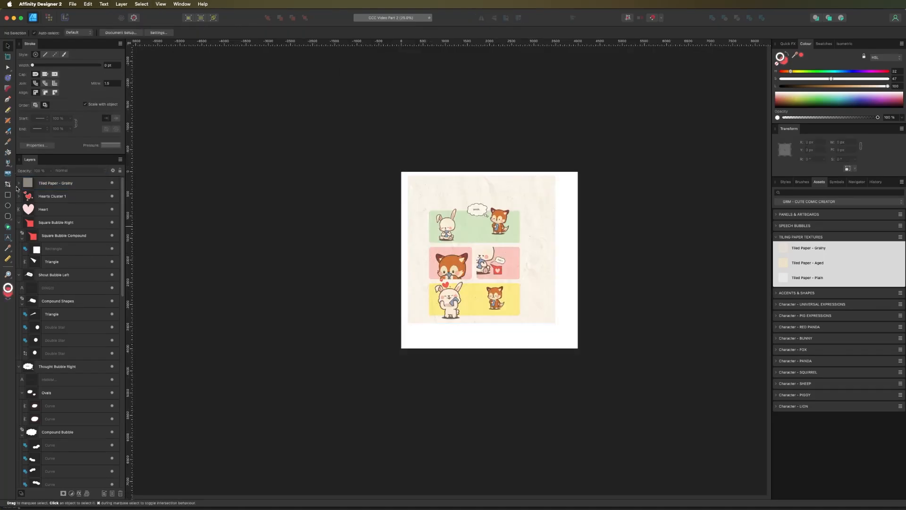
{"action": "left_click", "coordinate": [18, 183]}
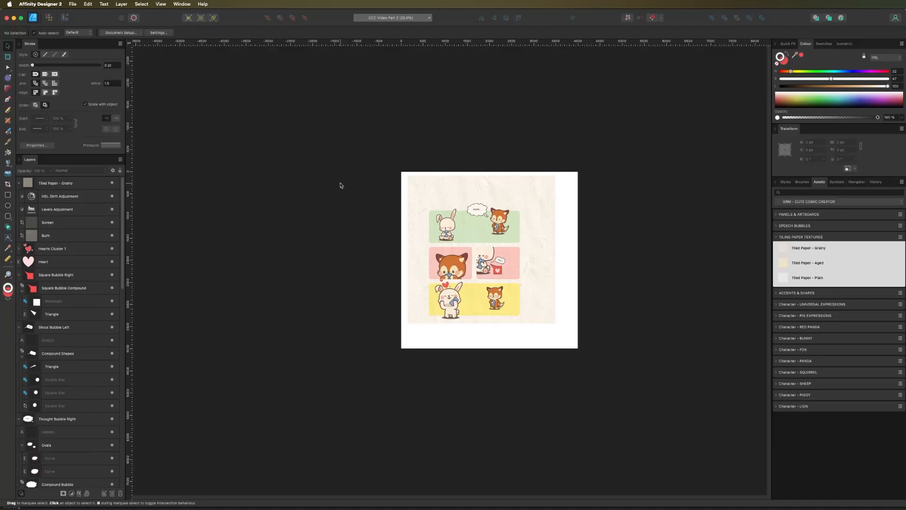
{"action": "key", "text": "super+plus"}
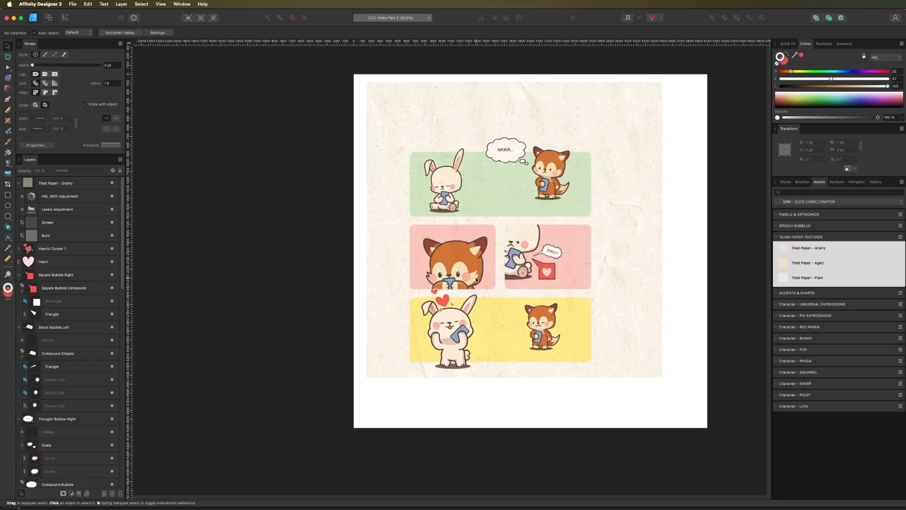
{"action": "key", "text": "m"}
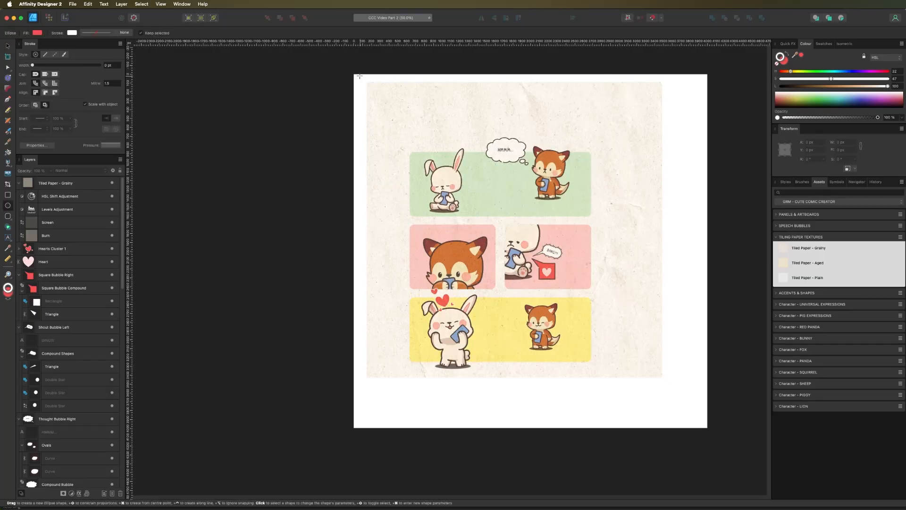
{"action": "left_click_drag", "start_coordinate": [354, 77], "coordinate": [622, 323]}
{"action": "key", "text": "super+z"}
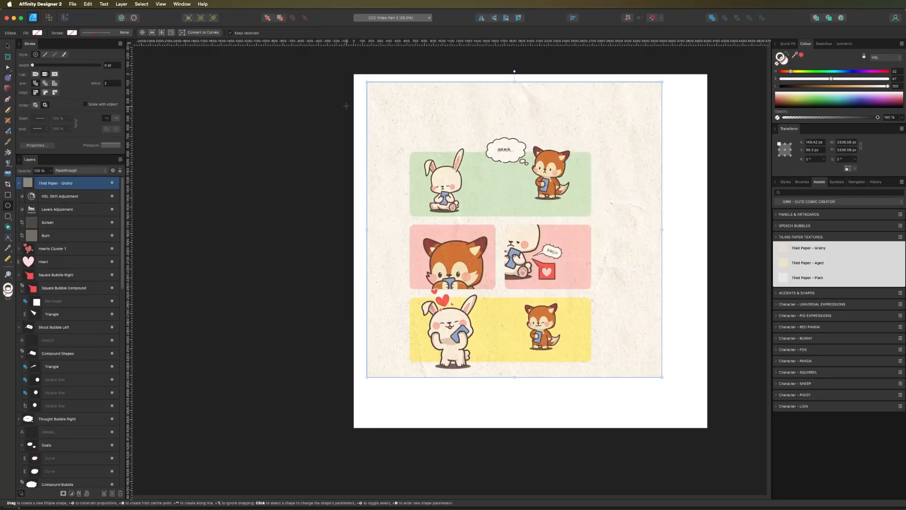
Step: Draw a rectangle covering the whole page, about 4181 by 4169 px, and give it a white fill with no stroke
{"action": "key", "text": "m"}
{"action": "key", "text": "m"}
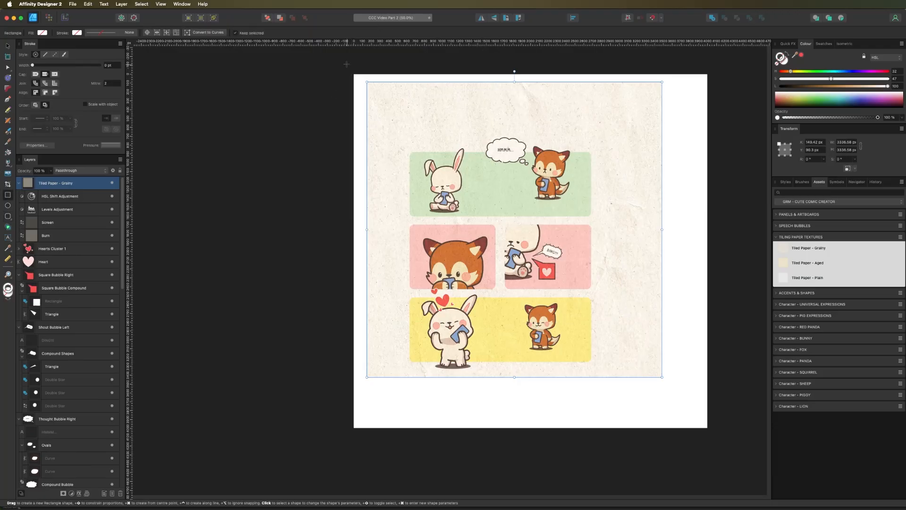
{"action": "left_click_drag", "start_coordinate": [349, 73], "coordinate": [719, 442]}
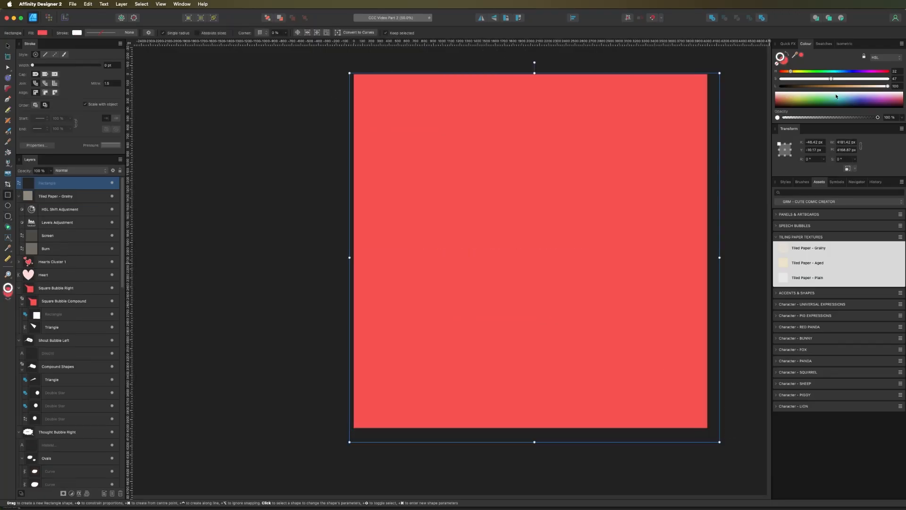
{"action": "left_click", "coordinate": [848, 86]}
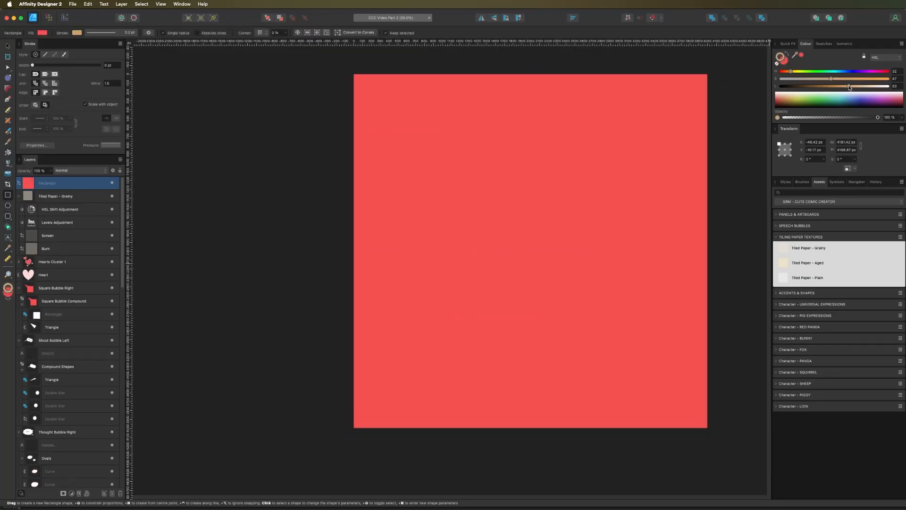
{"action": "left_click", "coordinate": [776, 65]}
{"action": "left_click", "coordinate": [783, 60]}
{"action": "left_click_drag", "start_coordinate": [847, 86], "coordinate": [887, 86]}
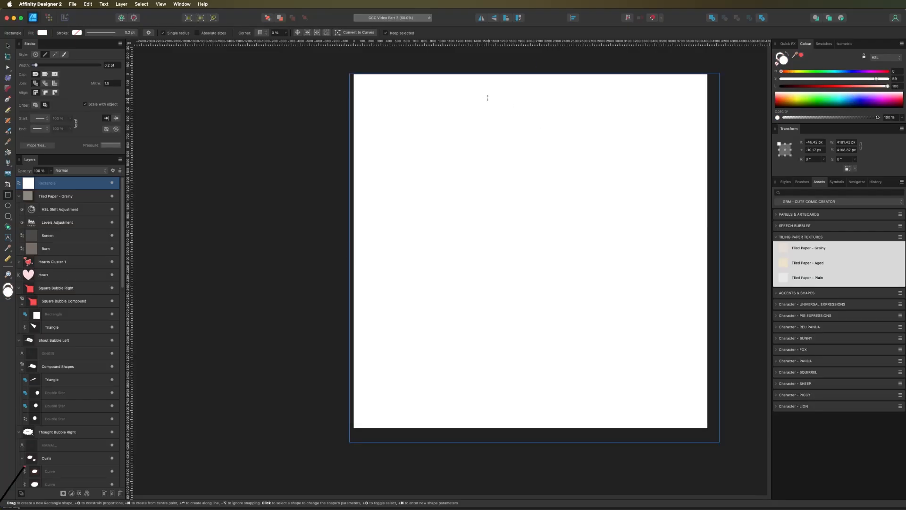
Step: Send the white rectangle behind all the comic artwork and bring its entry into view in the layer stack
{"action": "key", "text": "super+shift+bracketleft"}
{"action": "scroll", "coordinate": [74, 235], "scroll_direction": "down", "scroll_amount": 10}
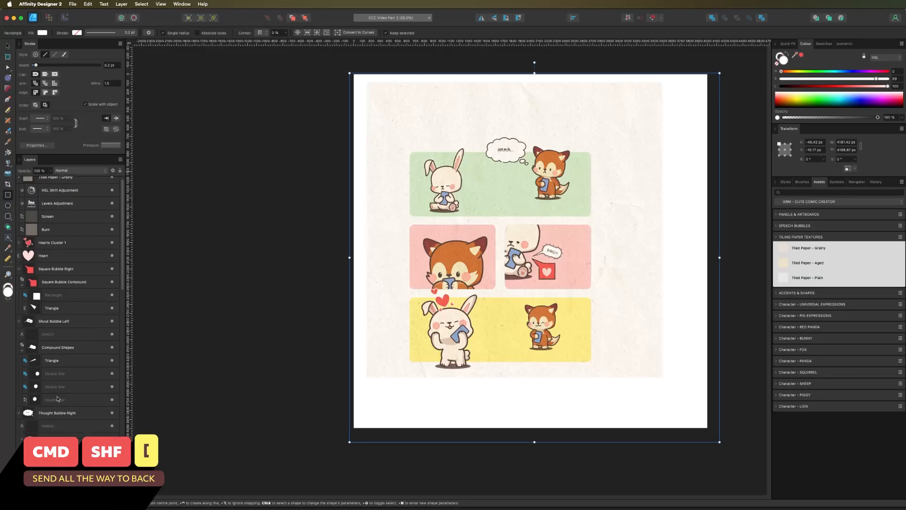
{"action": "key", "text": "super+1"}
{"action": "scroll", "coordinate": [101, 440], "scroll_direction": "down", "scroll_amount": 4}
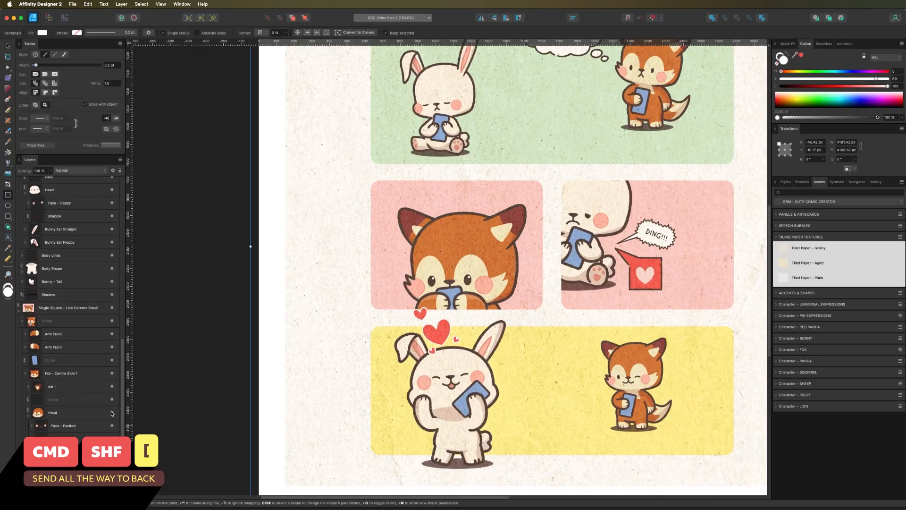
{"action": "scroll", "coordinate": [450, 270], "scroll_direction": "down", "scroll_amount": 5}
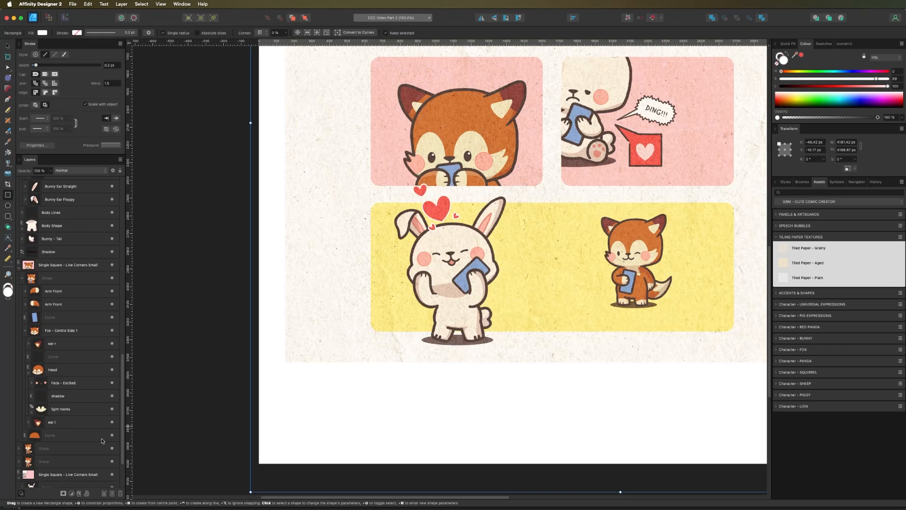
{"action": "key", "text": "v"}
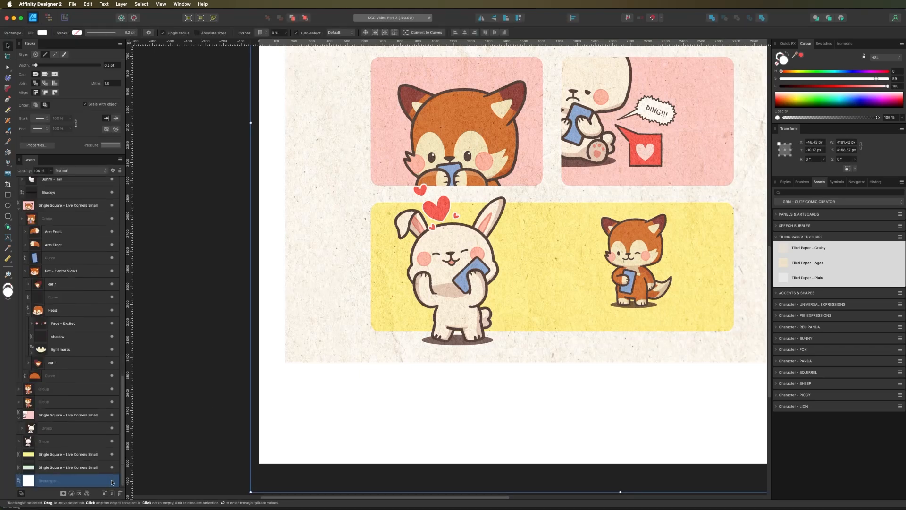
Step: Rename the white rectangle's layer as Background and lock it
{"action": "key", "text": "super+equal"}
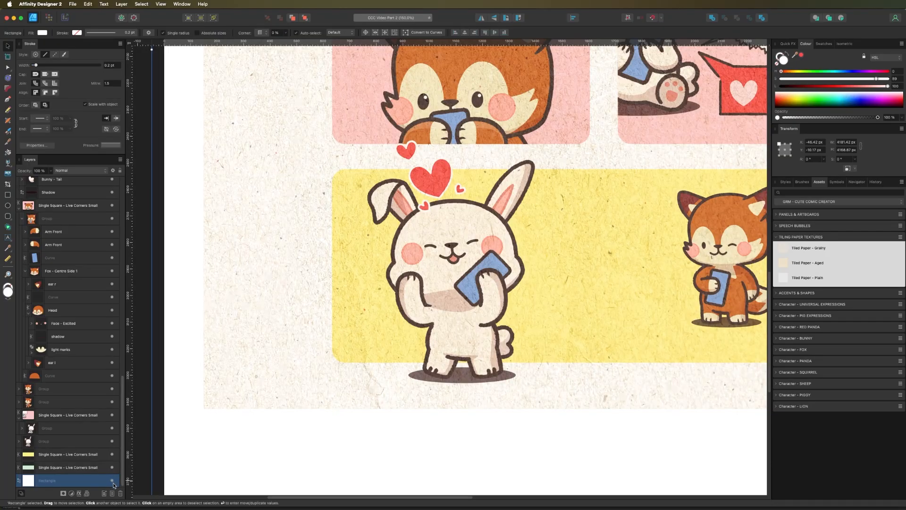
{"action": "key", "text": "super+minus"}
{"action": "key", "text": "super+minus"}
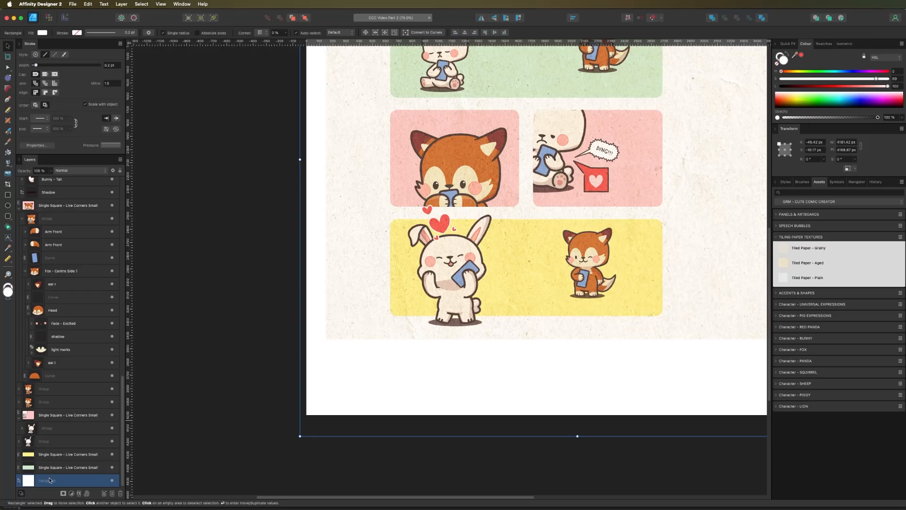
{"action": "double_click", "coordinate": [49, 480]}
{"action": "type", "text": "Background"}
{"action": "key", "text": "Return"}
{"action": "left_click", "coordinate": [107, 481]}
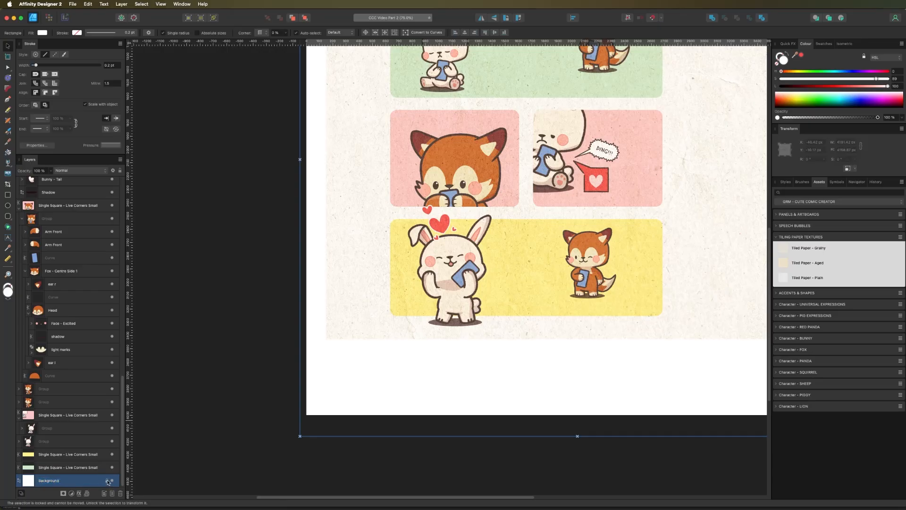
Step: Set the opacity of the Tiled Paper - Grainy group to 50% and deselect it
{"action": "key", "text": "super+minus"}
{"action": "key", "text": "super+minus"}
{"action": "left_click_drag", "start_coordinate": [455, 176], "coordinate": [465, 257]}
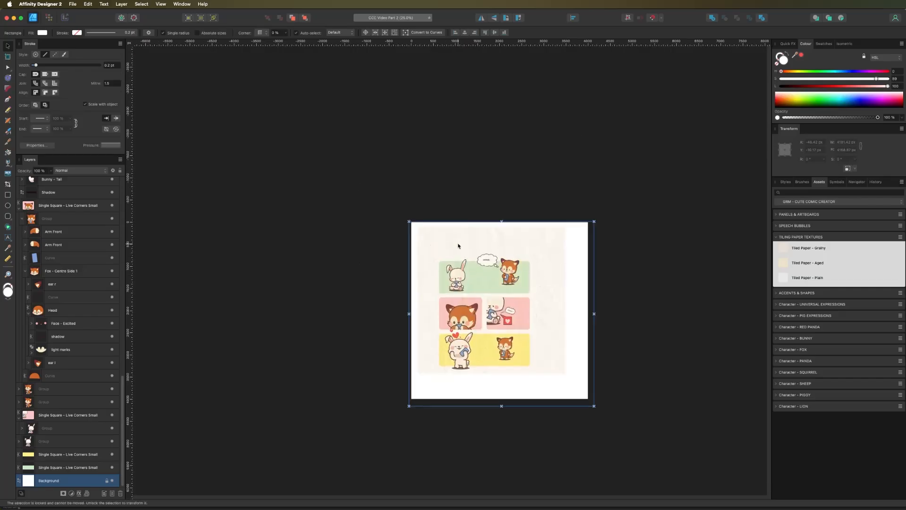
{"action": "key", "text": "super+plus"}
{"action": "left_click", "coordinate": [431, 218]}
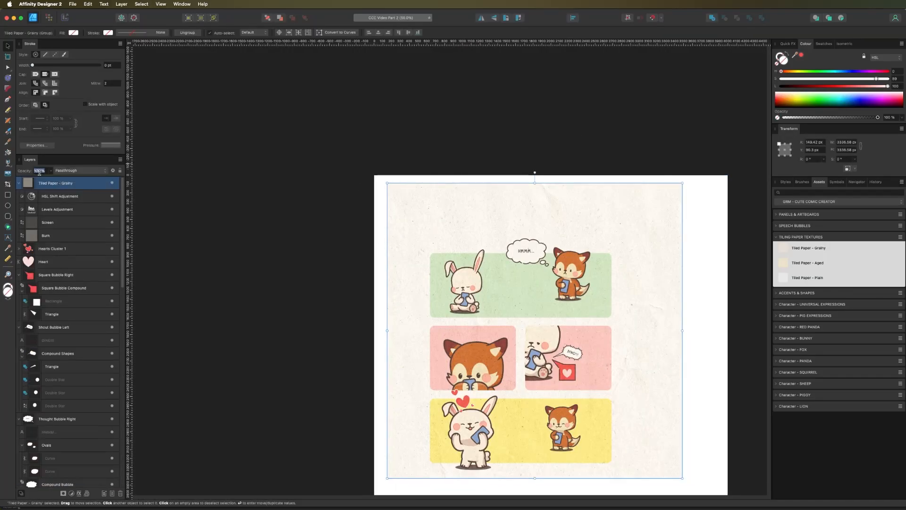
{"action": "type", "text": "50"}
{"action": "key", "text": "Return"}
{"action": "left_click", "coordinate": [321, 222]}
Step: Examine the paper grain over the panels up close, toggling the texture group's visibility to compare, and leave it shown
{"action": "key", "text": "super+1"}
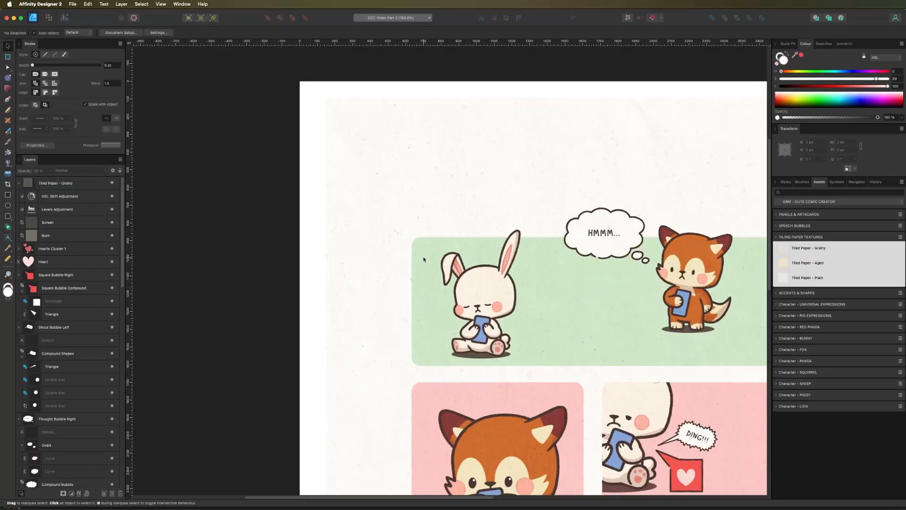
{"action": "left_click_drag", "start_coordinate": [523, 303], "coordinate": [463, 257]}
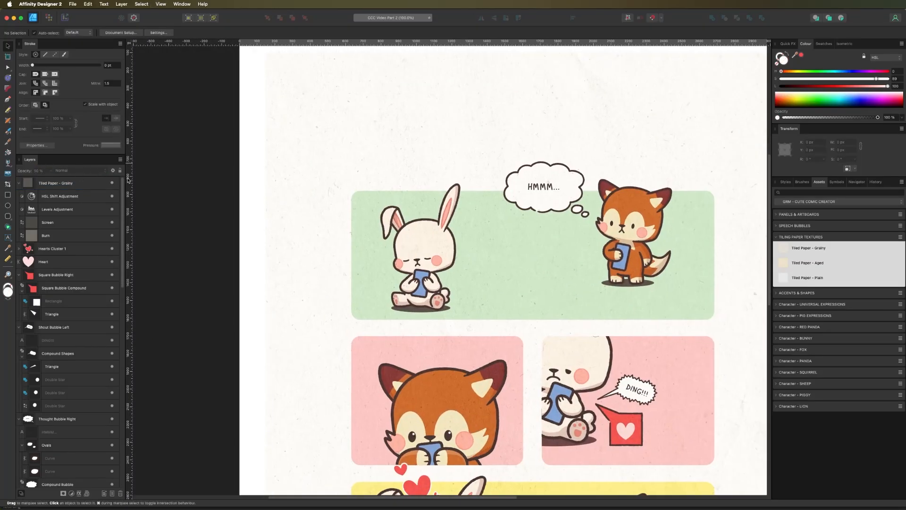
{"action": "key", "text": "super+equal"}
{"action": "key", "text": "super+equal"}
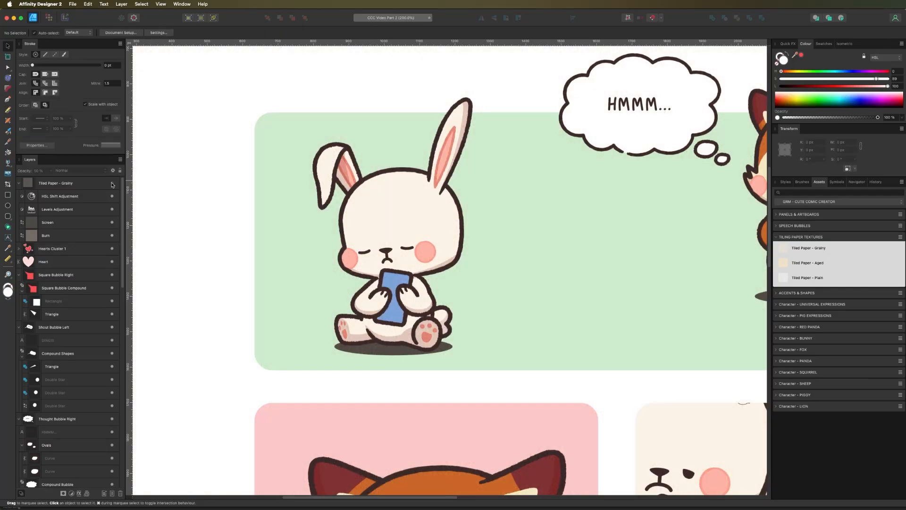
{"action": "left_click", "coordinate": [112, 183]}
{"action": "left_click", "coordinate": [112, 183]}
{"action": "left_click", "coordinate": [112, 184]}
{"action": "key", "text": "super+minus"}
{"action": "key", "text": "super+minus"}
{"action": "key", "text": "super+minus"}
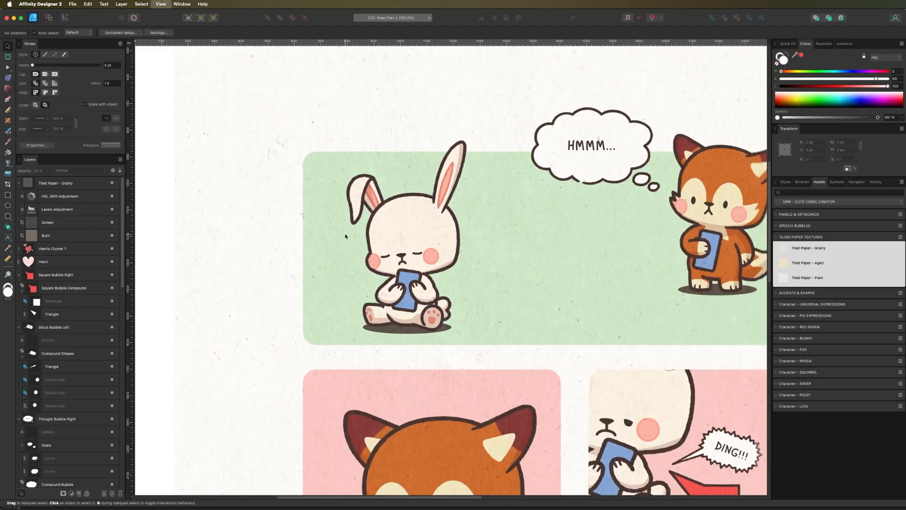
{"action": "left_click_drag", "start_coordinate": [485, 283], "coordinate": [457, 211]}
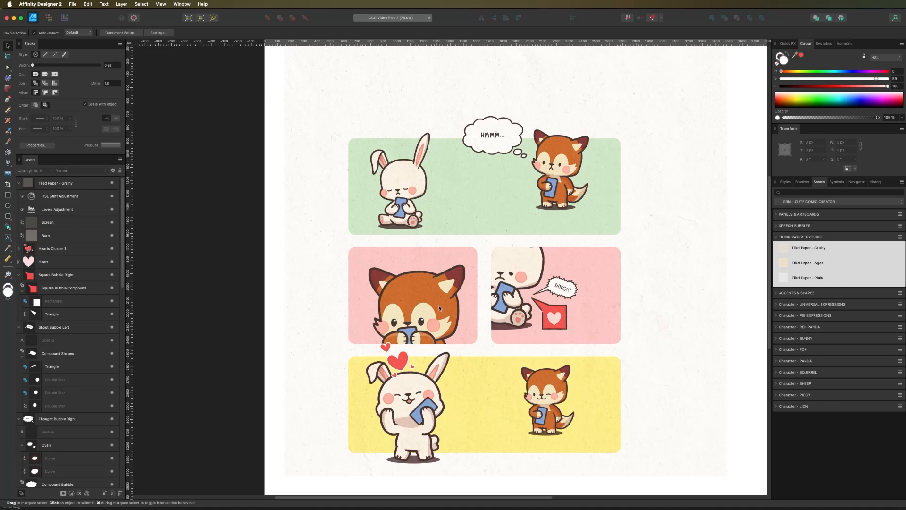
{"action": "key", "text": "super+plus"}
{"action": "key", "text": "super+plus"}
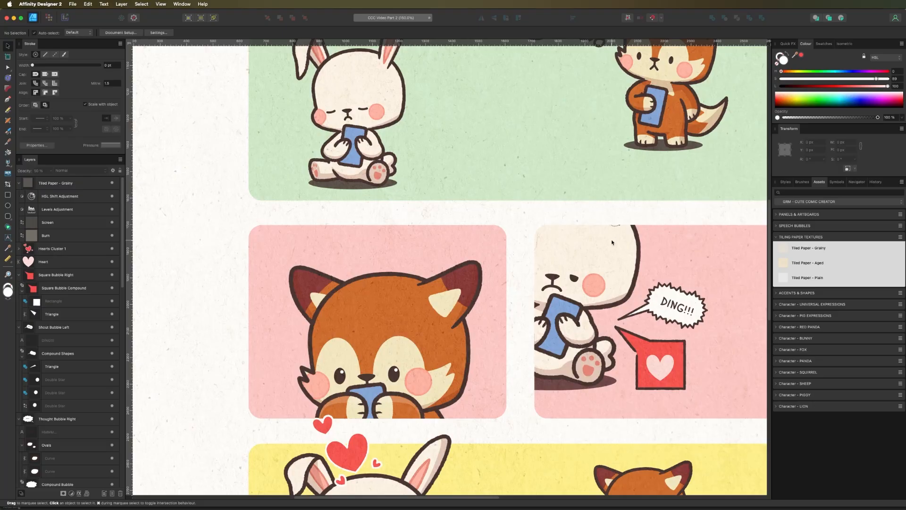
Step: Lock and collapse the Tiled Paper - Grainy group, select the bunny inside the pink "DING!!!" panel, and deselect it
{"action": "left_click", "coordinate": [611, 243]}
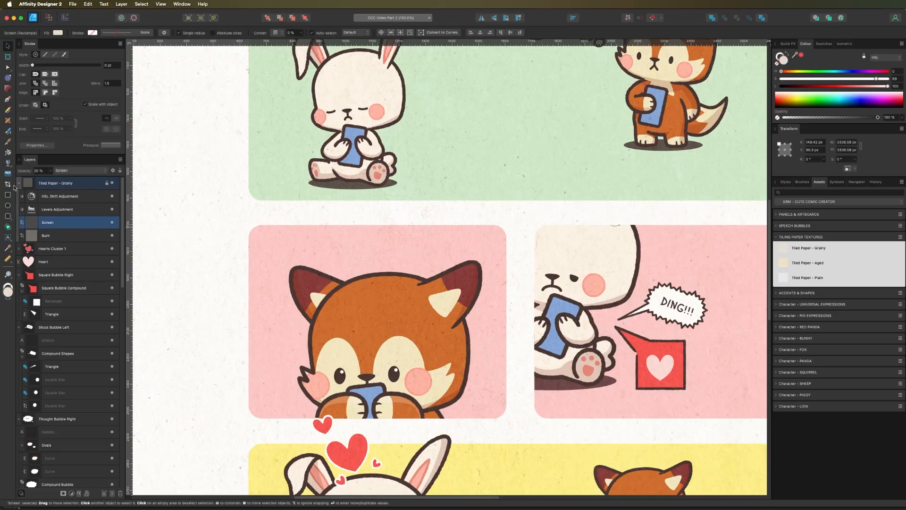
{"action": "left_click", "coordinate": [18, 183]}
{"action": "left_click", "coordinate": [603, 245]}
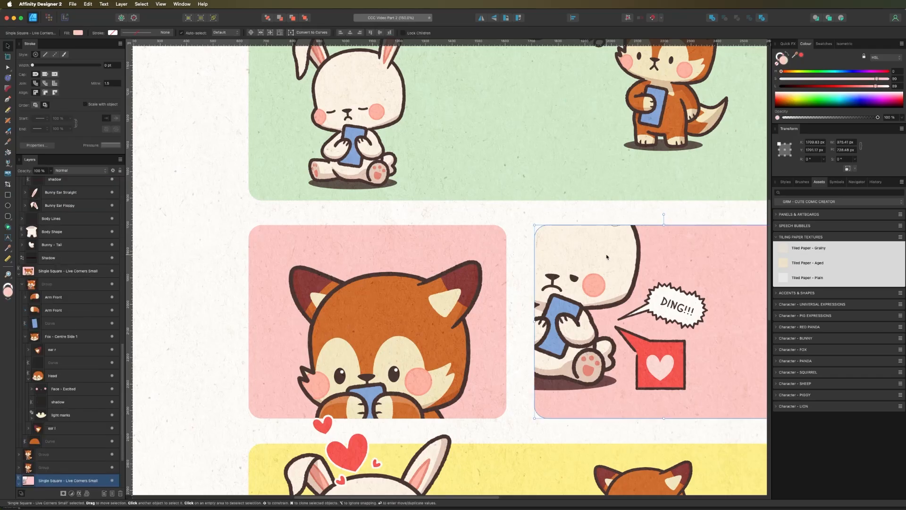
{"action": "left_click_drag", "start_coordinate": [602, 245], "coordinate": [604, 247]}
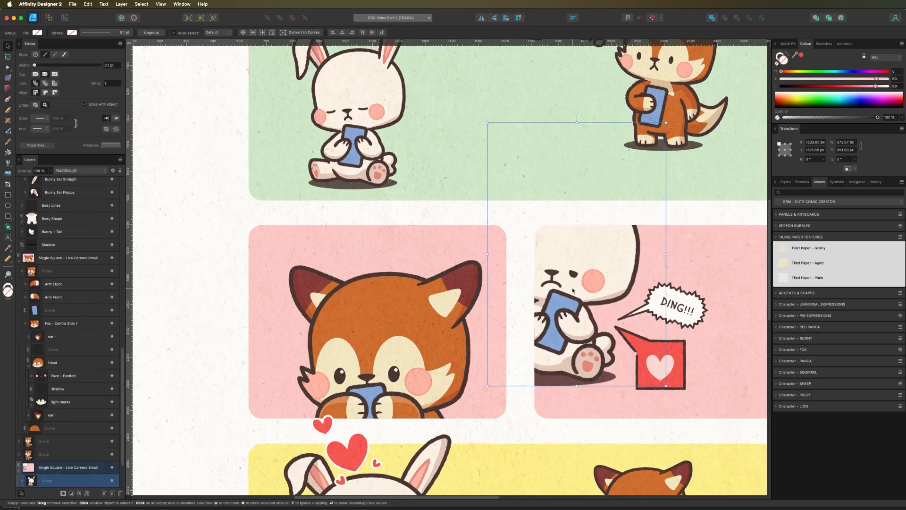
{"action": "left_click", "coordinate": [196, 233]}
Step: Draw a portrait artboard of about 2564 by 3614 px around the comic panels with the Artboard tool
{"action": "key", "text": "super+0"}
{"action": "key", "text": "super+minus"}
{"action": "key", "text": "super+plus"}
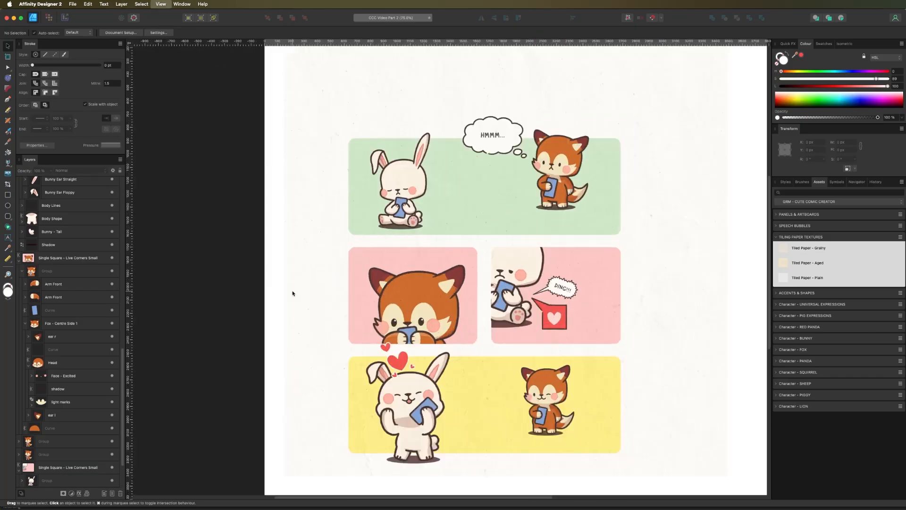
{"action": "key", "text": "super+0"}
{"action": "key", "text": "super+plus"}
{"action": "key", "text": "space"}
{"action": "left_click_drag", "start_coordinate": [375, 260], "coordinate": [444, 238]}
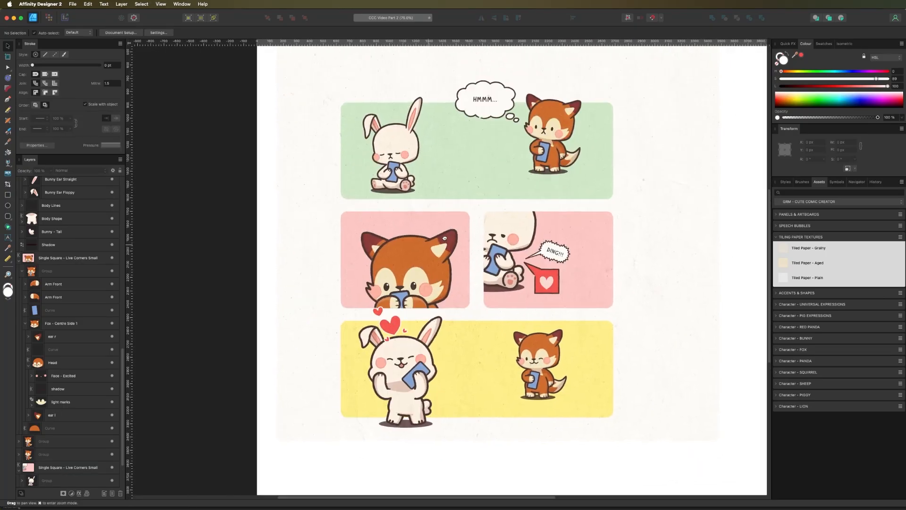
{"action": "key", "text": "super+minus"}
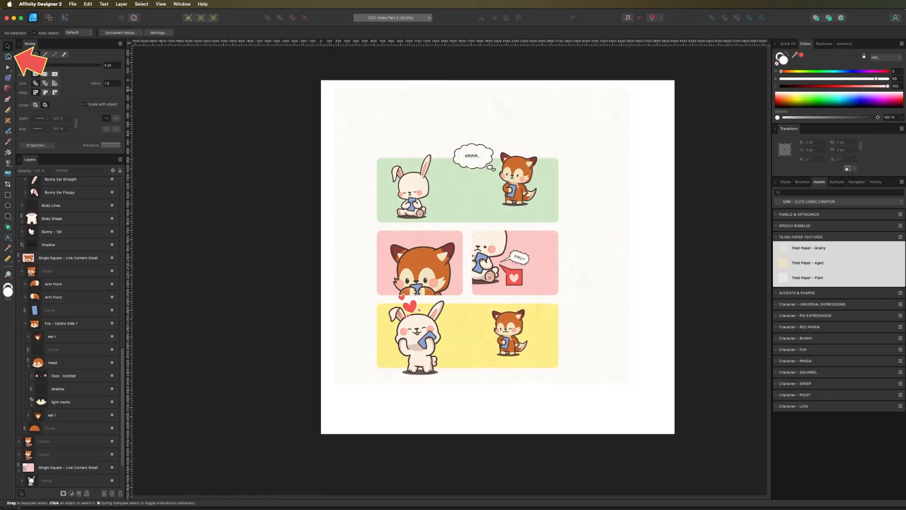
{"action": "left_click", "coordinate": [8, 57]}
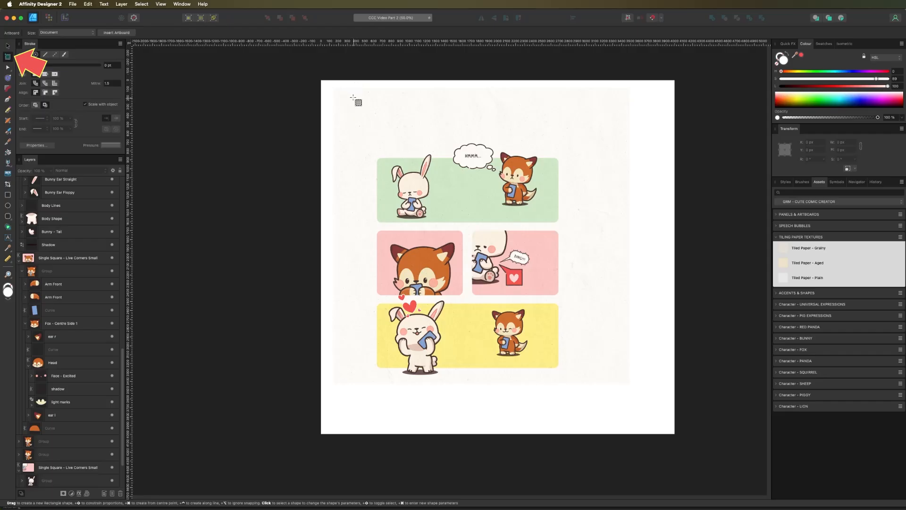
{"action": "left_click_drag", "start_coordinate": [354, 98], "coordinate": [580, 417]}
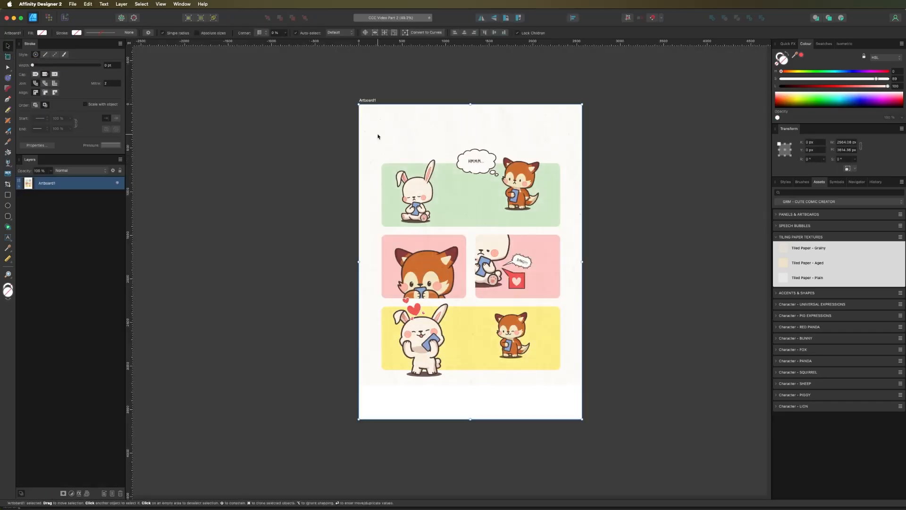
Step: Unlock the grainy paper texture, enlarge it proportionally to about 3885 px square so it covers the artboard, and lock it again
{"action": "left_click", "coordinate": [378, 135]}
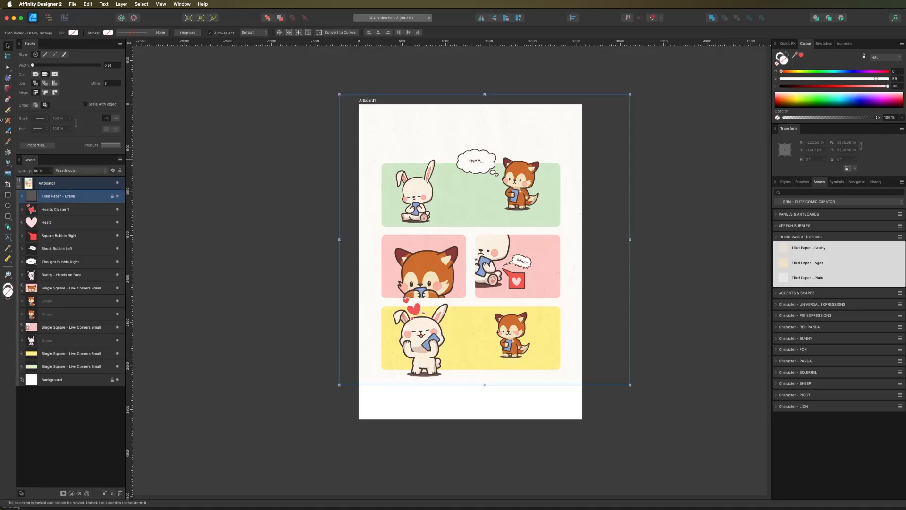
{"action": "left_click", "coordinate": [112, 196]}
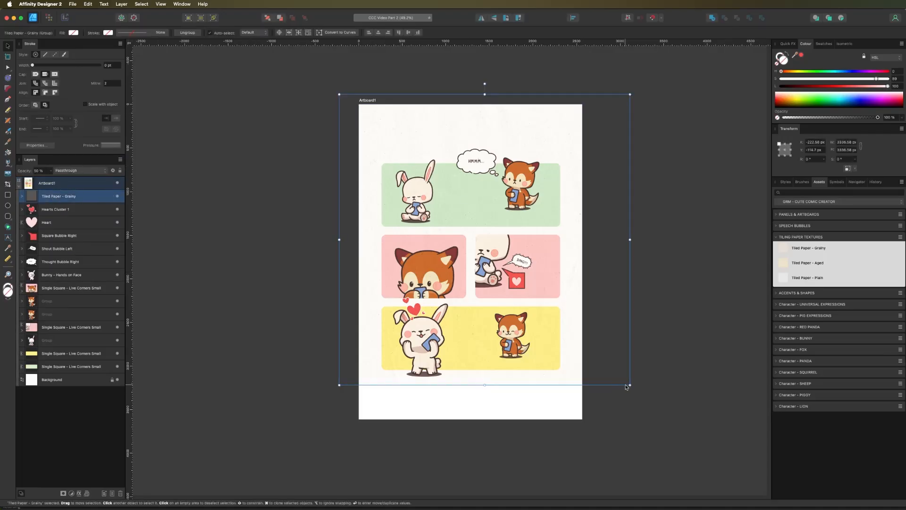
{"action": "left_click_drag", "start_coordinate": [631, 386], "coordinate": [678, 433]}
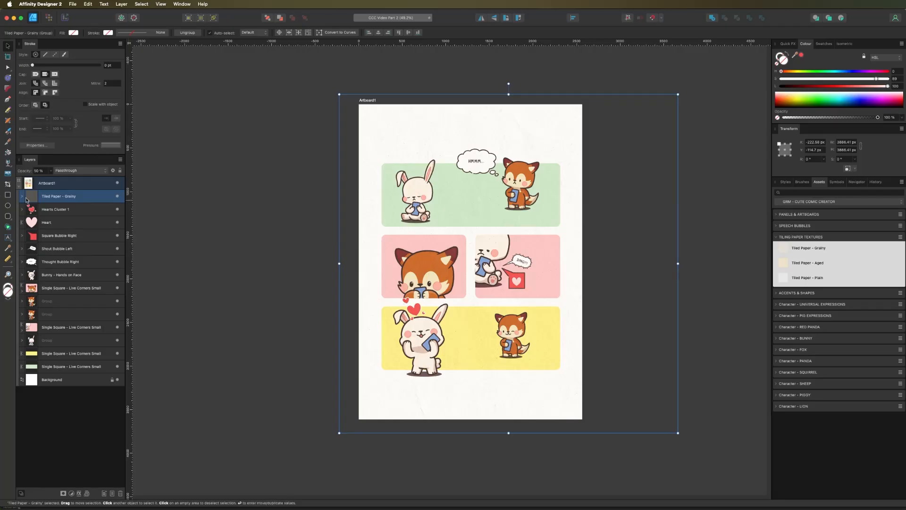
{"action": "left_click", "coordinate": [112, 197]}
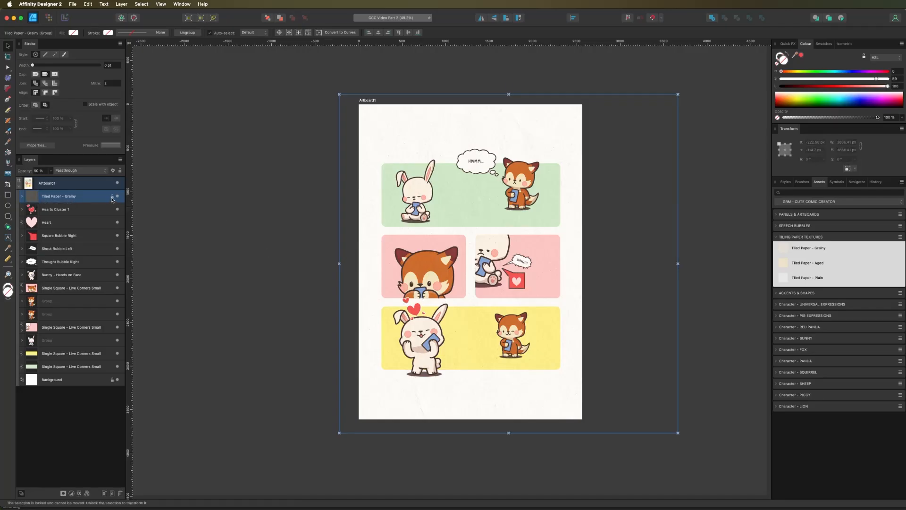
{"action": "left_click", "coordinate": [263, 234]}
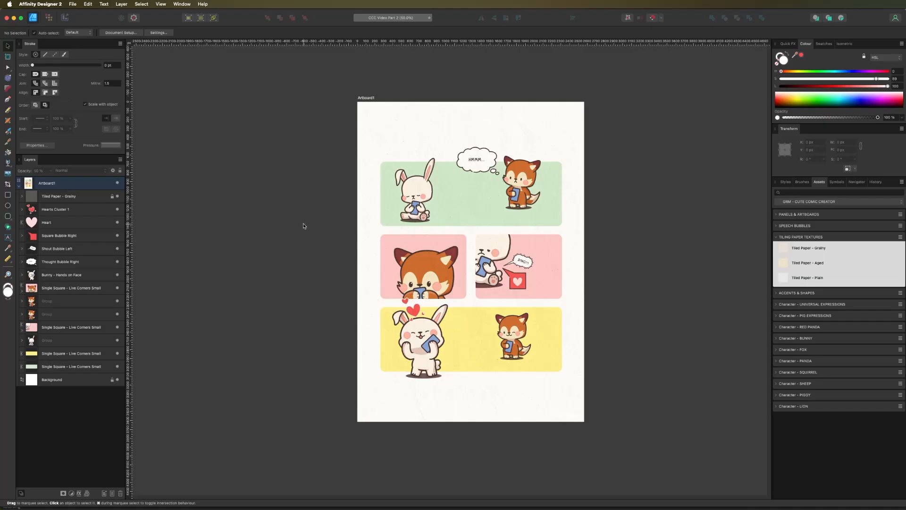
Step: Duplicate the comic artboard beside the original, level with it at about X 3529 px, and deselect it
{"action": "left_click_drag", "start_coordinate": [299, 242], "coordinate": [251, 232]}
{"action": "key", "text": "super+minus"}
{"action": "left_click_drag", "start_coordinate": [305, 192], "coordinate": [238, 192]}
{"action": "left_click", "coordinate": [326, 177]}
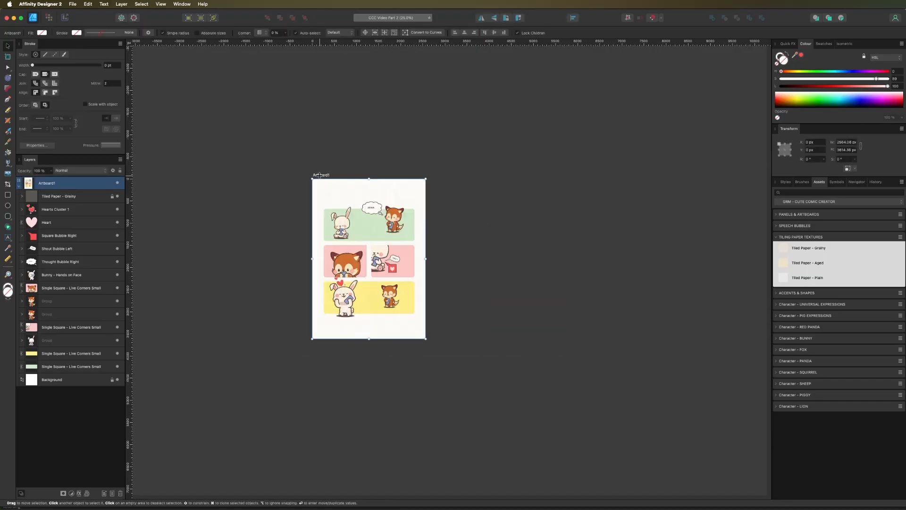
{"action": "left_click_drag", "start_coordinate": [319, 175], "coordinate": [477, 185]}
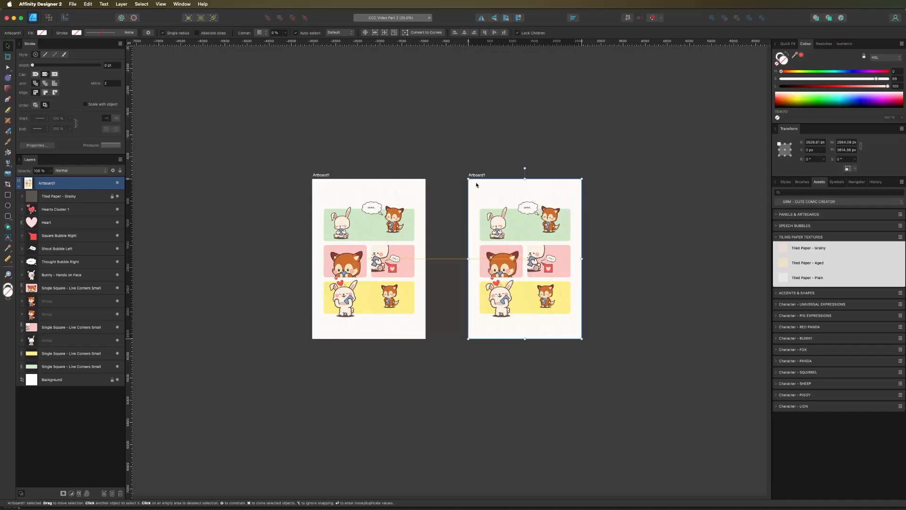
{"action": "left_click", "coordinate": [452, 156]}
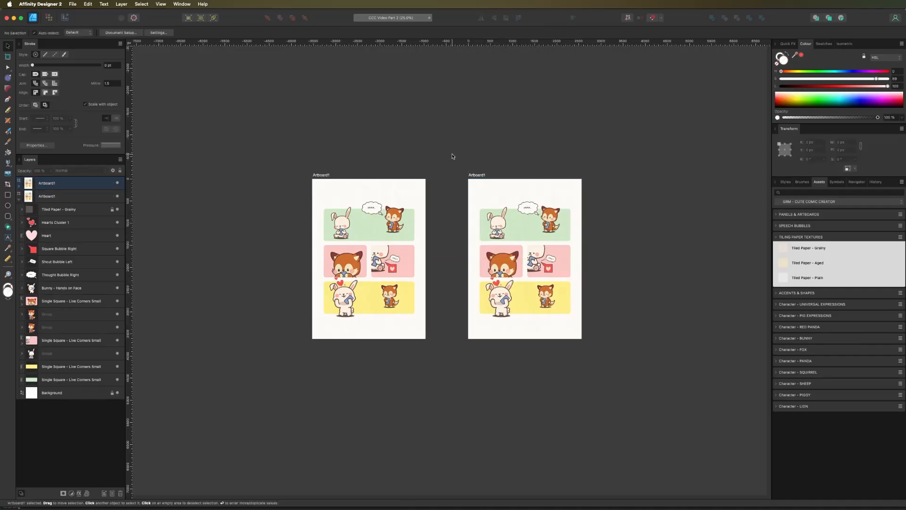
Step: Resize the duplicate comic artboard to 1080 px wide by 1920 px high
{"action": "left_click", "coordinate": [478, 174]}
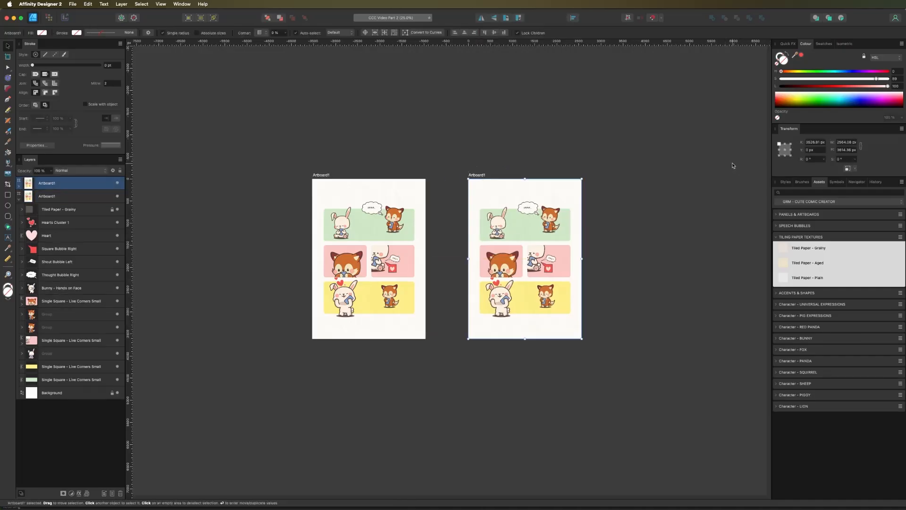
{"action": "left_click", "coordinate": [840, 143]}
{"action": "type", "text": "1080"}
{"action": "double_click", "coordinate": [844, 151]}
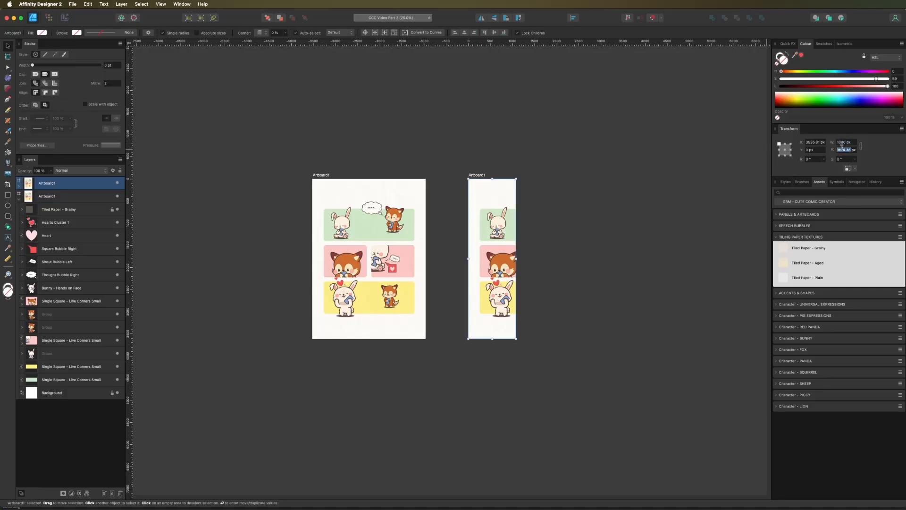
{"action": "type", "text": "1920"}
{"action": "key", "text": "Return"}
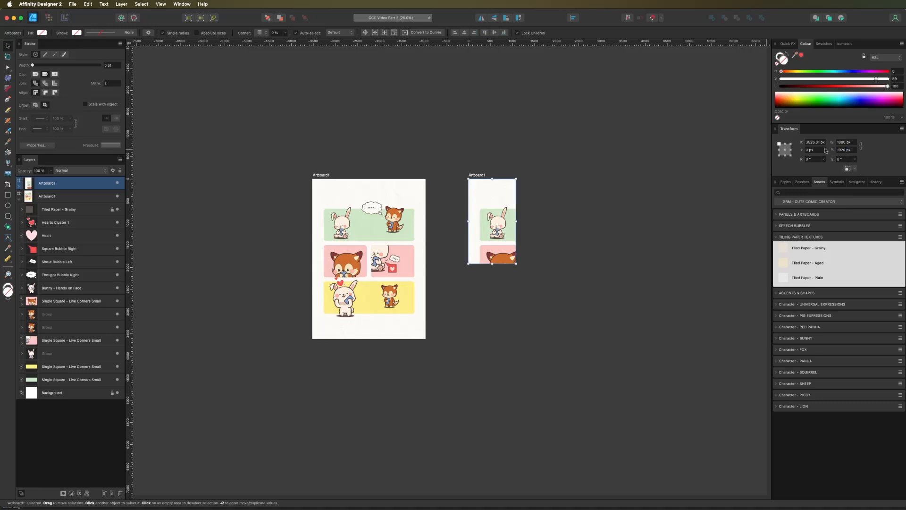
Step: Unlock the Tiled Paper - Grainy group inside the resized duplicate artboard
{"action": "key", "text": "super+plus"}
{"action": "left_click_drag", "start_coordinate": [609, 192], "coordinate": [570, 254]}
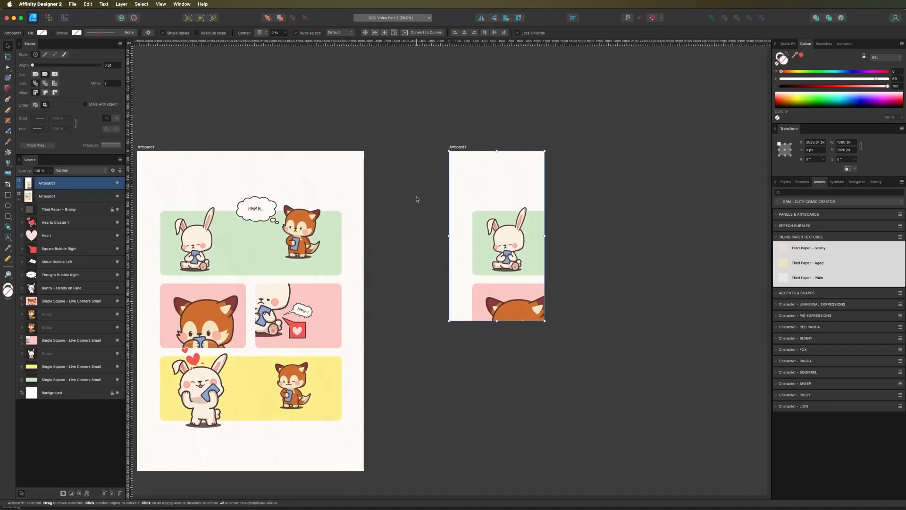
{"action": "left_click", "coordinate": [16, 187]}
{"action": "left_click", "coordinate": [41, 197]}
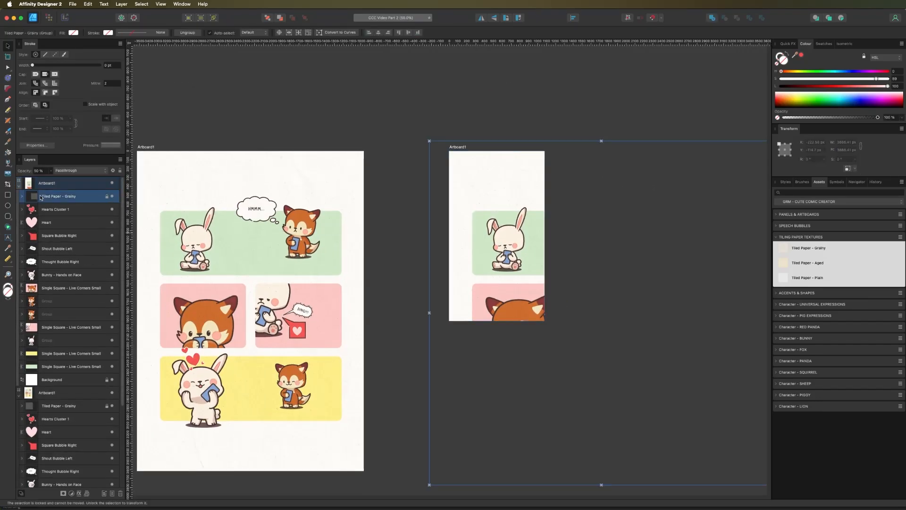
{"action": "left_click", "coordinate": [107, 197]}
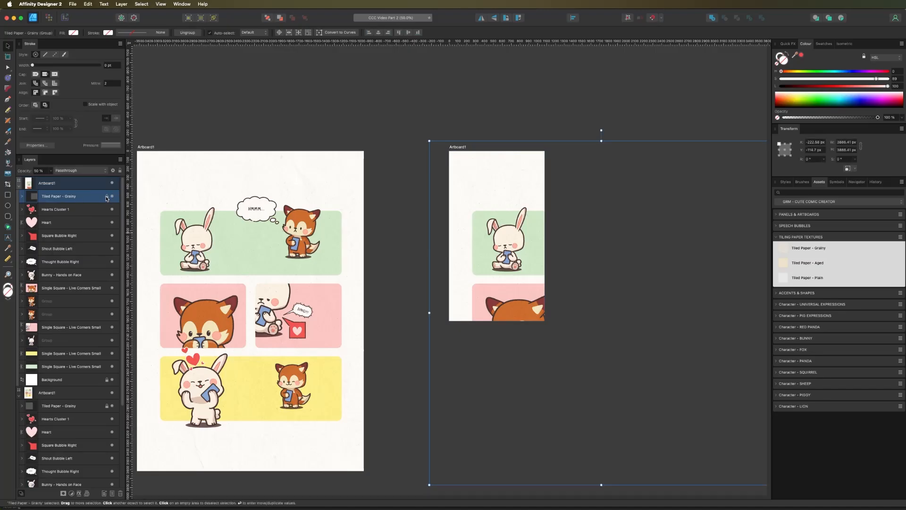
Step: Scale all the duplicate artboard's panels, characters and bubbles together to about 977 by 1243 px and position them within the artboard
{"action": "left_click", "coordinate": [52, 210]}
{"action": "left_click", "coordinate": [56, 366], "text": "shift"}
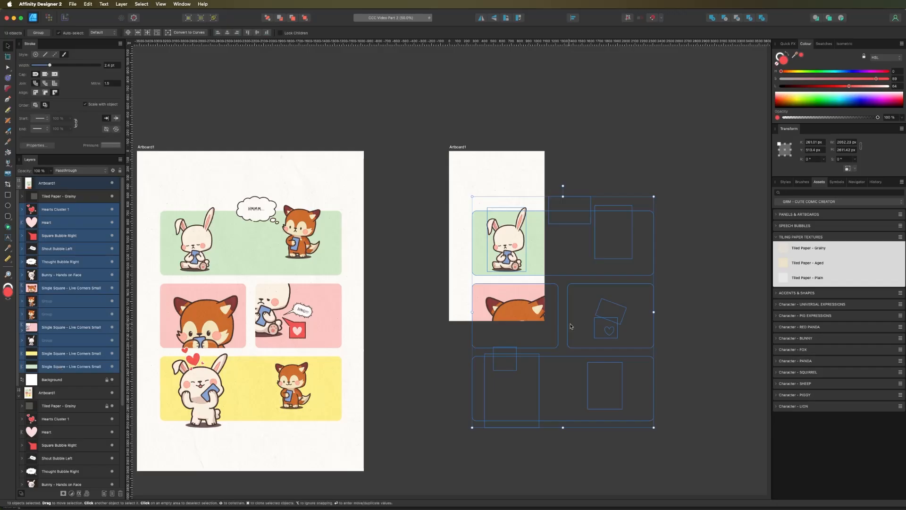
{"action": "left_click_drag", "start_coordinate": [507, 212], "coordinate": [495, 179]}
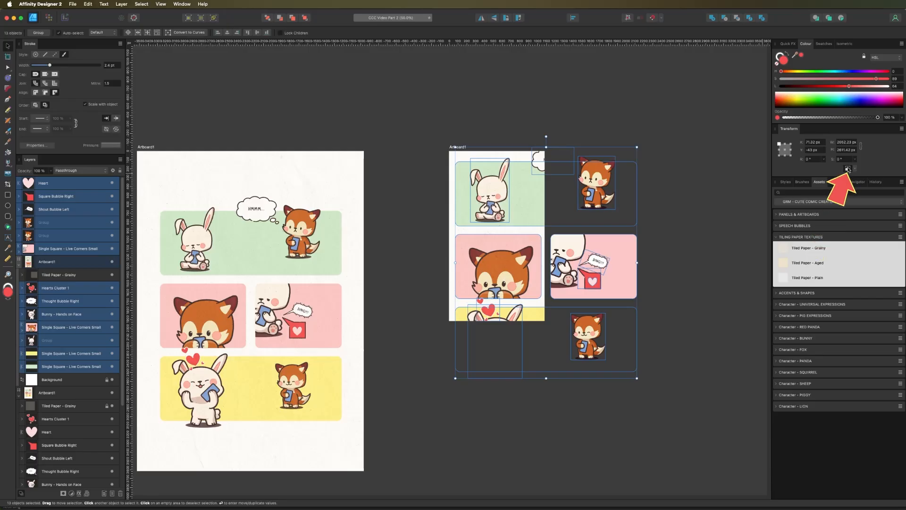
{"action": "left_click_drag", "start_coordinate": [637, 378], "coordinate": [493, 360]}
{"action": "key", "text": "super+equal"}
{"action": "left_click_drag", "start_coordinate": [517, 144], "coordinate": [512, 205]}
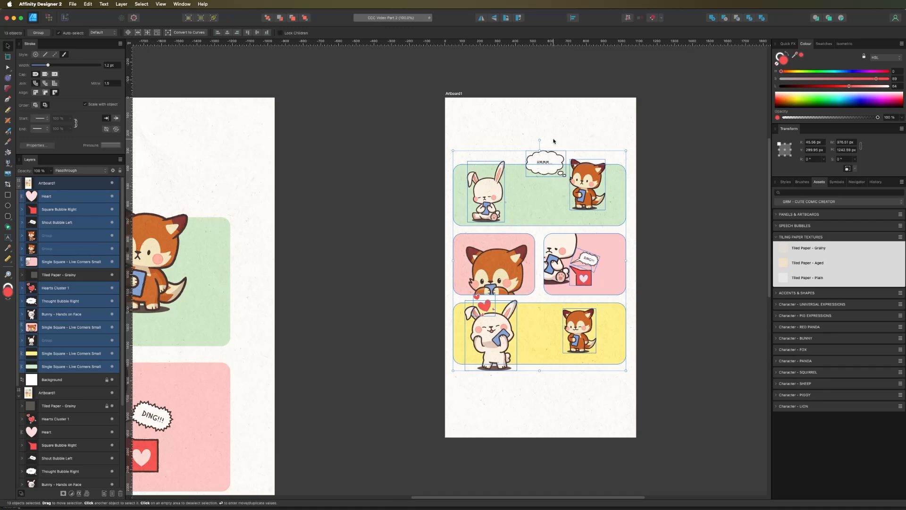
Step: Group the scaled comic elements, centre the group horizontally on the artboard, and deselect it
{"action": "key", "text": "super+g"}
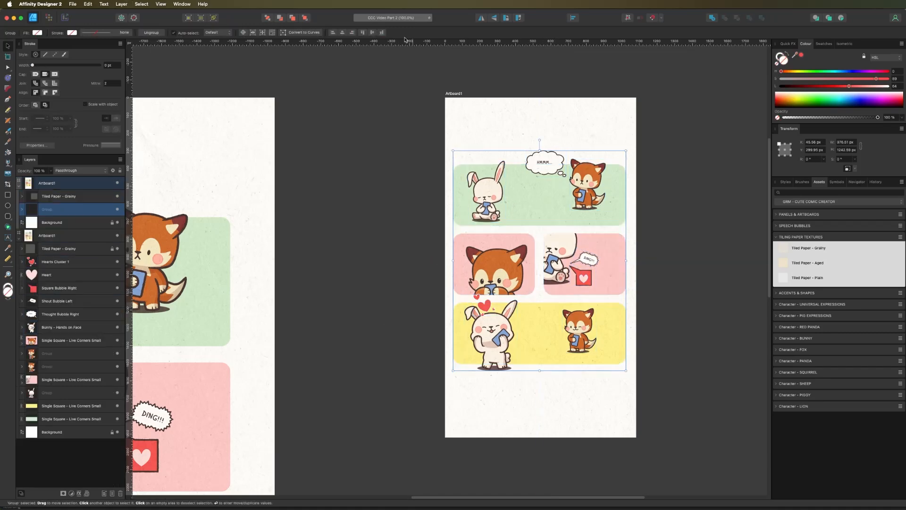
{"action": "left_click", "coordinate": [343, 33]}
{"action": "left_click", "coordinate": [405, 260]}
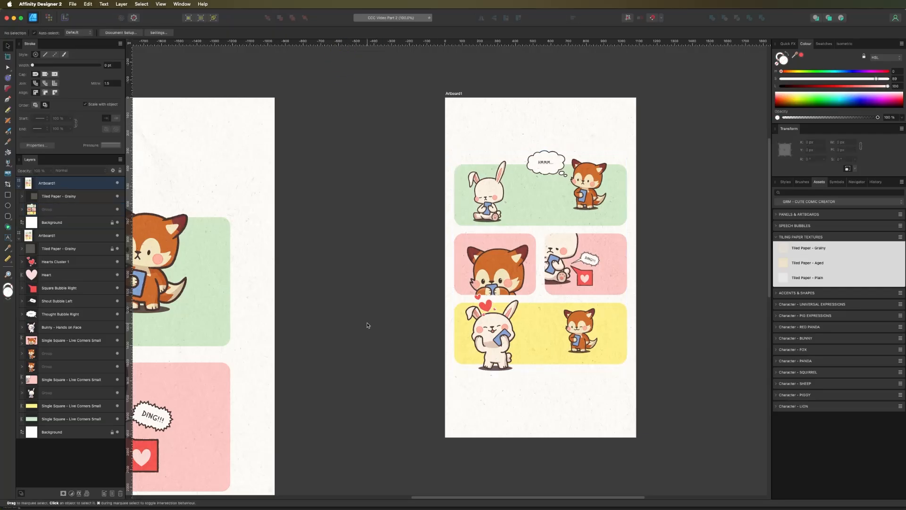
Step: Rename the 1080 by 1920 px artboard as "Our Comic 9x16"
{"action": "key", "text": "super+minus"}
{"action": "double_click", "coordinate": [456, 136]}
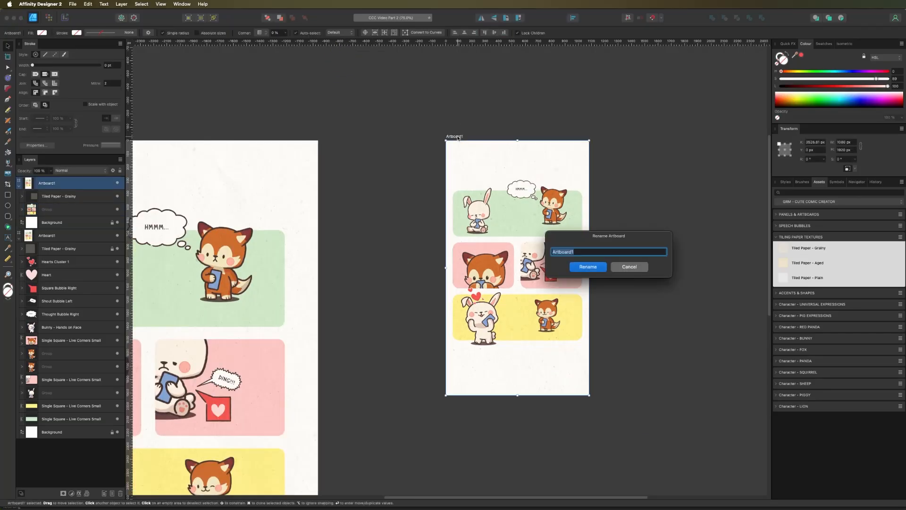
{"action": "type", "text": "Our Comic 9x16"}
{"action": "key", "text": "Return"}
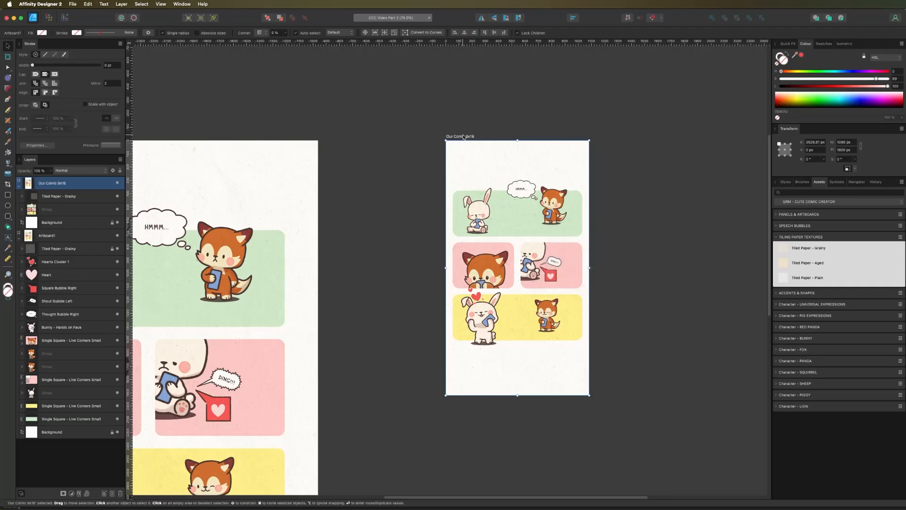
Step: Duplicate the "Our Comic 9x16" artboard and rename the copy as "Our Comic 4x5"
{"action": "key", "text": "super+j"}
{"action": "scroll", "coordinate": [591, 111], "scroll_direction": "right", "scroll_amount": 5}
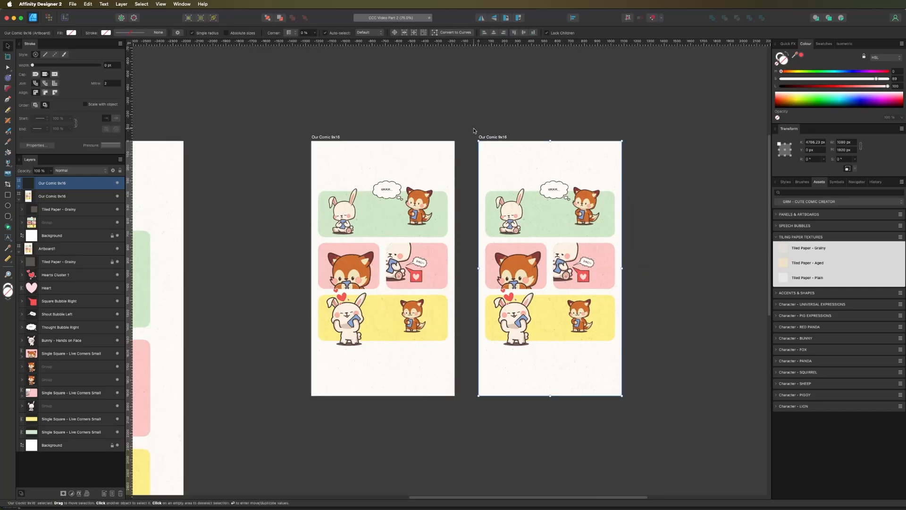
{"action": "double_click", "coordinate": [487, 137]}
{"action": "left_click", "coordinate": [581, 251]}
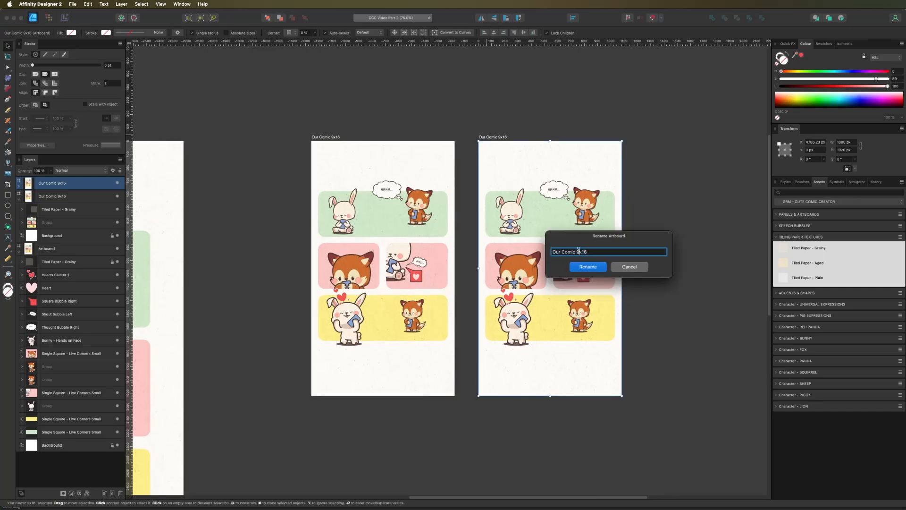
{"action": "key", "text": "BackSpace"}
{"action": "key", "text": "BackSpace"}
{"action": "key", "text": "BackSpace"}
{"action": "key", "text": "BackSpace"}
{"action": "key", "text": "Return"}
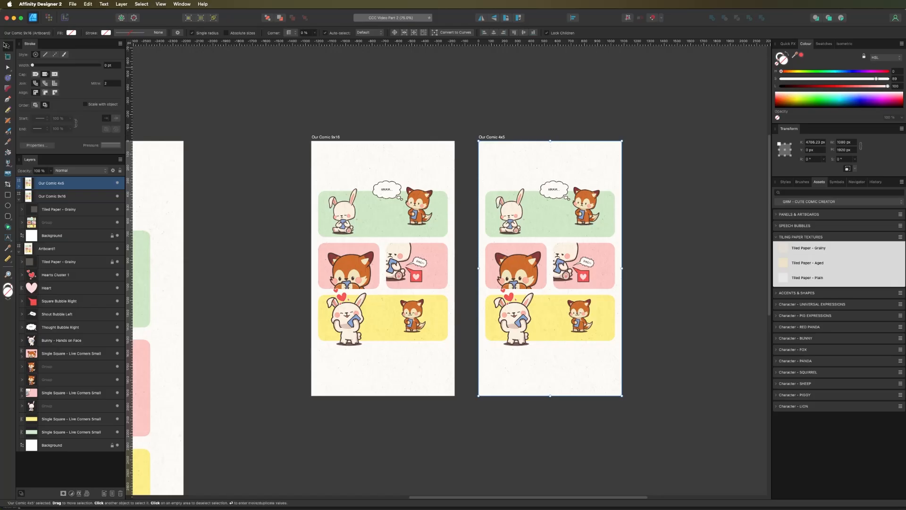
Step: Set the height of the "Our Comic 4x5" artboard to 1350 px
{"action": "left_click", "coordinate": [509, 140]}
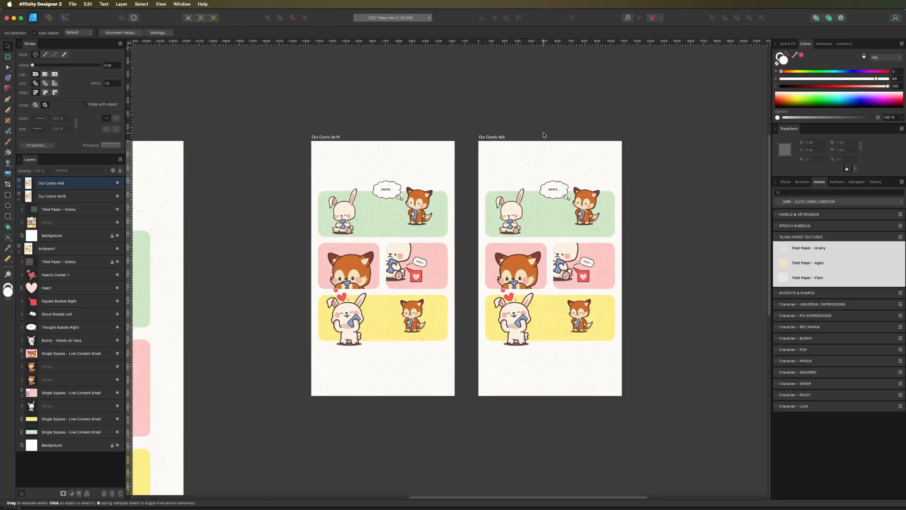
{"action": "left_click", "coordinate": [493, 140]}
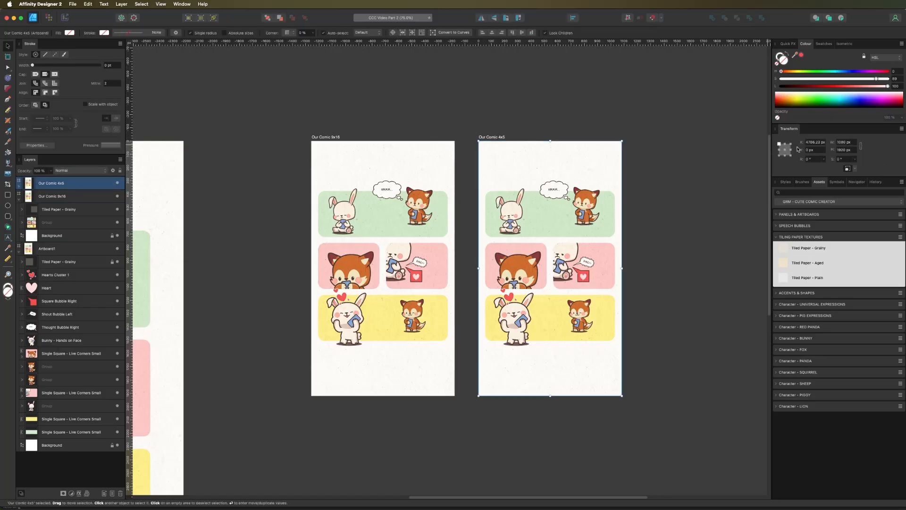
{"action": "left_click", "coordinate": [842, 149]}
{"action": "type", "text": "1350"}
{"action": "key", "text": "Return"}
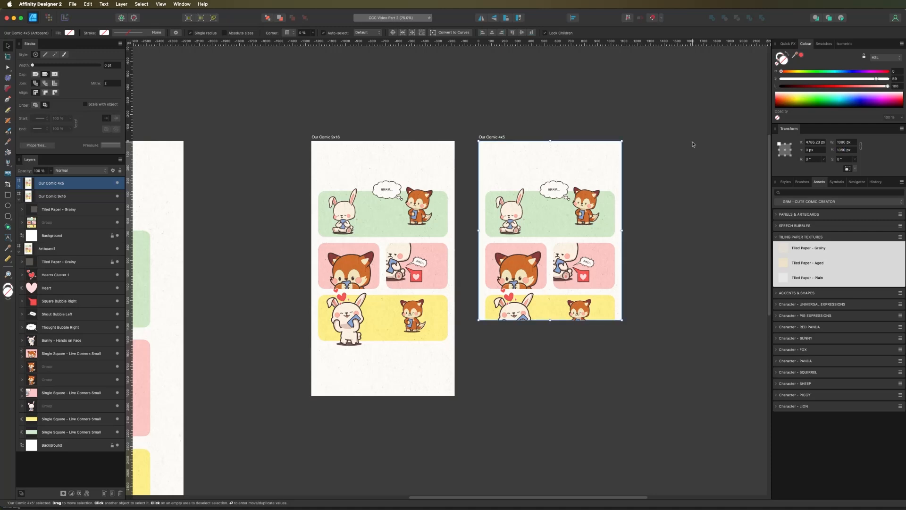
Step: Lock the grainy paper group in the 4x5 artboard, move the comic group up to fit inside the artboard, and deselect it
{"action": "left_click", "coordinate": [523, 199]}
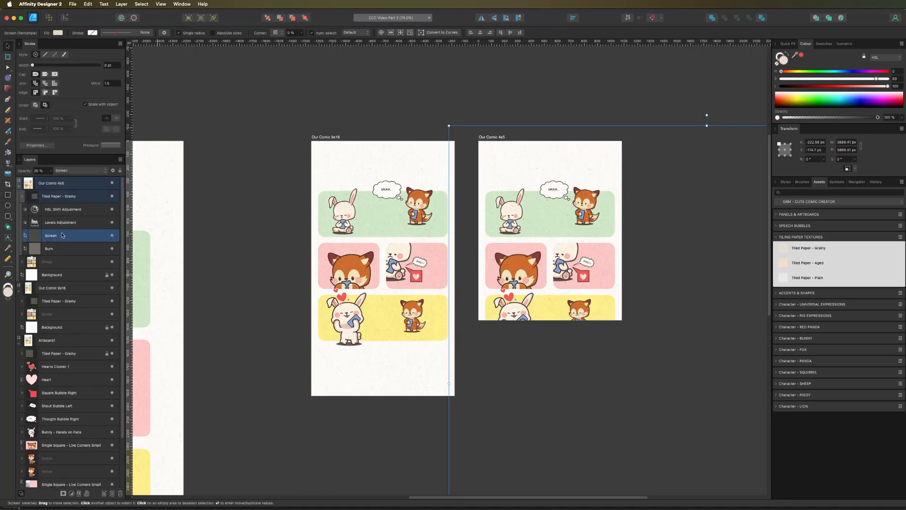
{"action": "left_click", "coordinate": [60, 197]}
{"action": "left_click", "coordinate": [107, 196]}
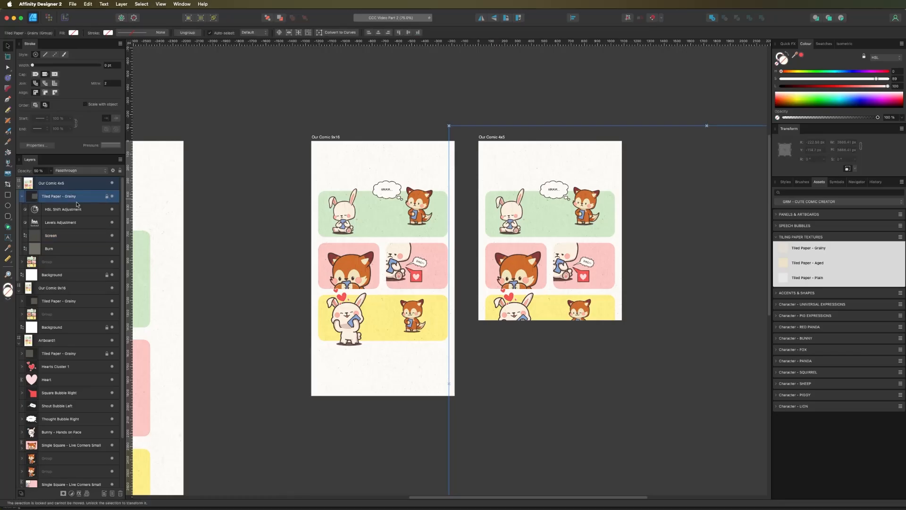
{"action": "left_click_drag", "start_coordinate": [558, 237], "coordinate": [549, 199]}
{"action": "key", "text": "super+d"}
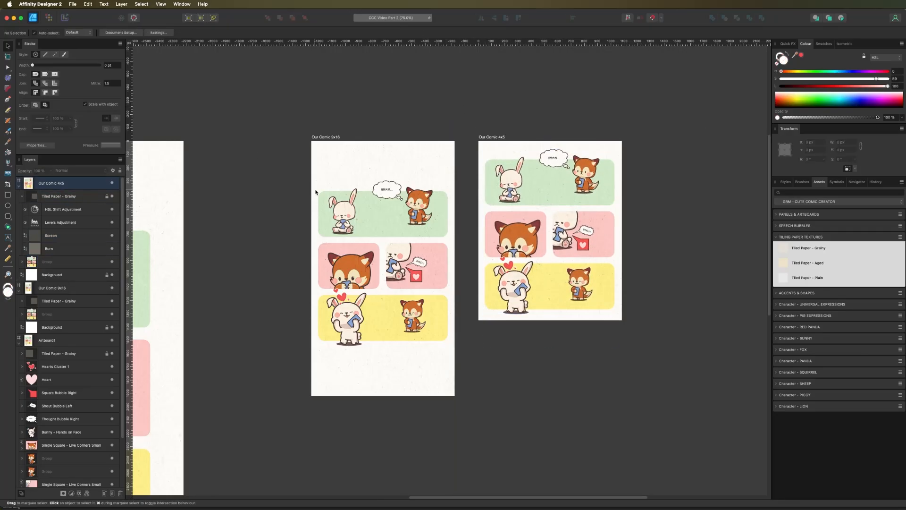
{"action": "left_click_drag", "start_coordinate": [232, 213], "coordinate": [372, 205]}
{"action": "key", "text": "super+minus"}
{"action": "left_click_drag", "start_coordinate": [363, 242], "coordinate": [319, 243]}
{"action": "left_click", "coordinate": [406, 239]}
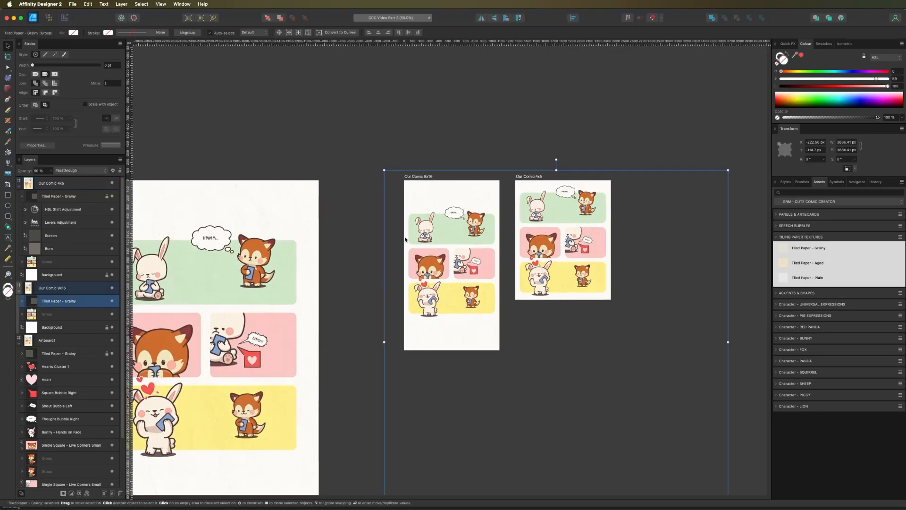
{"action": "left_click", "coordinate": [225, 162]}
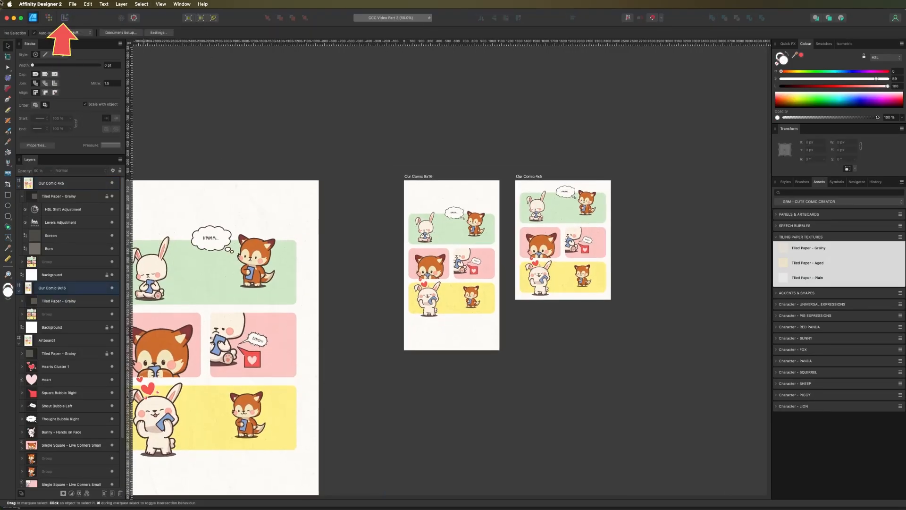
Step: Switch to the Export persona and exclude the Artboard1 slice from the export
{"action": "left_click", "coordinate": [63, 18]}
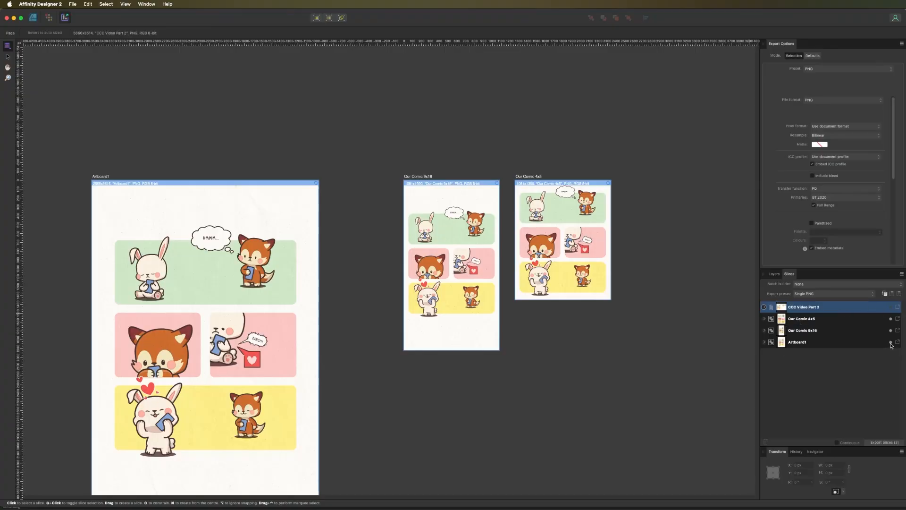
{"action": "left_click", "coordinate": [859, 368]}
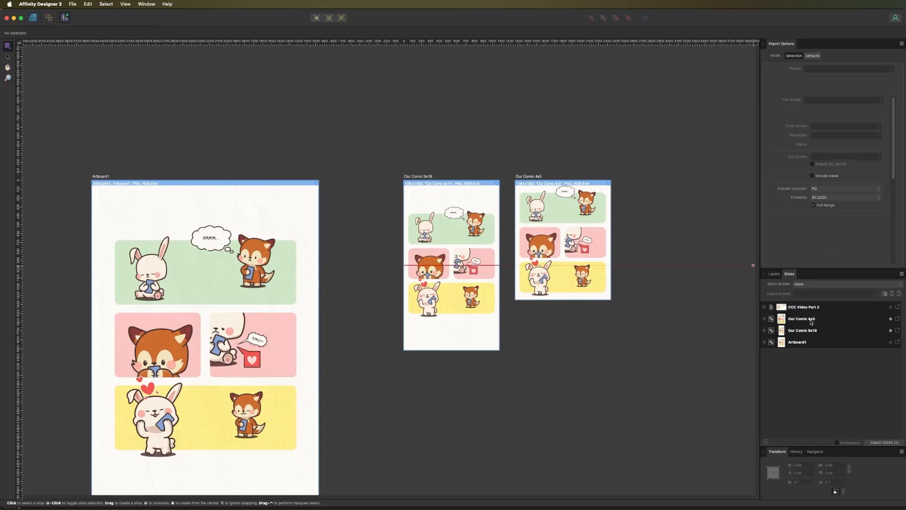
Step: Set the export preset of the "Our Comic 4x5" and "Our Comic 9x16" slices to JPEG (High quality), and deselect them
{"action": "left_click", "coordinate": [809, 55]}
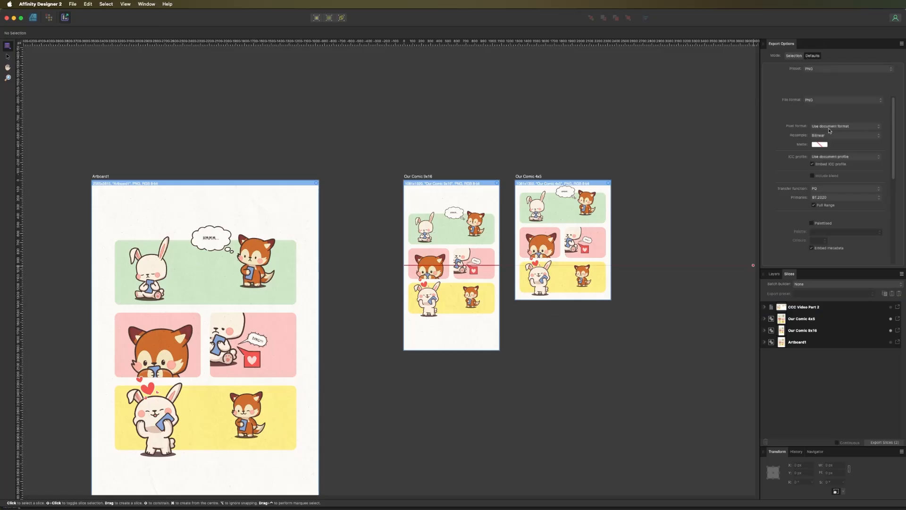
{"action": "left_click", "coordinate": [799, 322]}
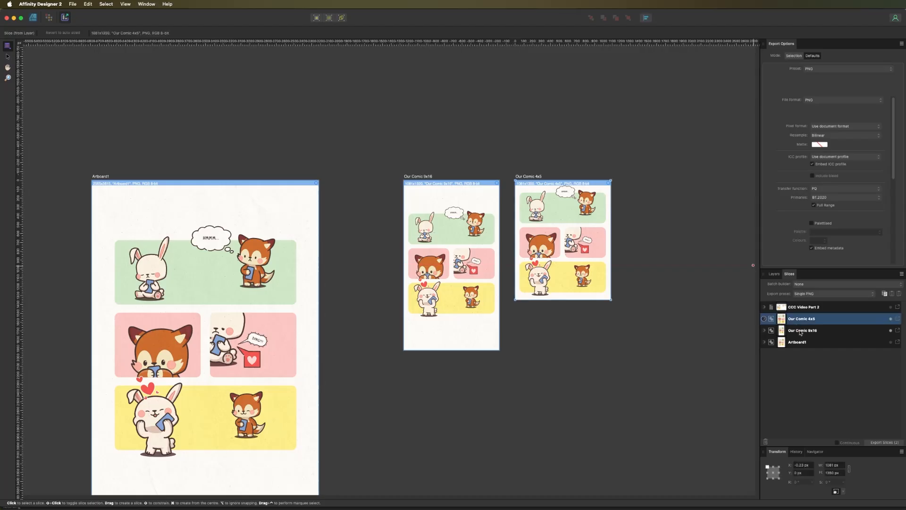
{"action": "left_click", "coordinate": [800, 332], "text": "shift"}
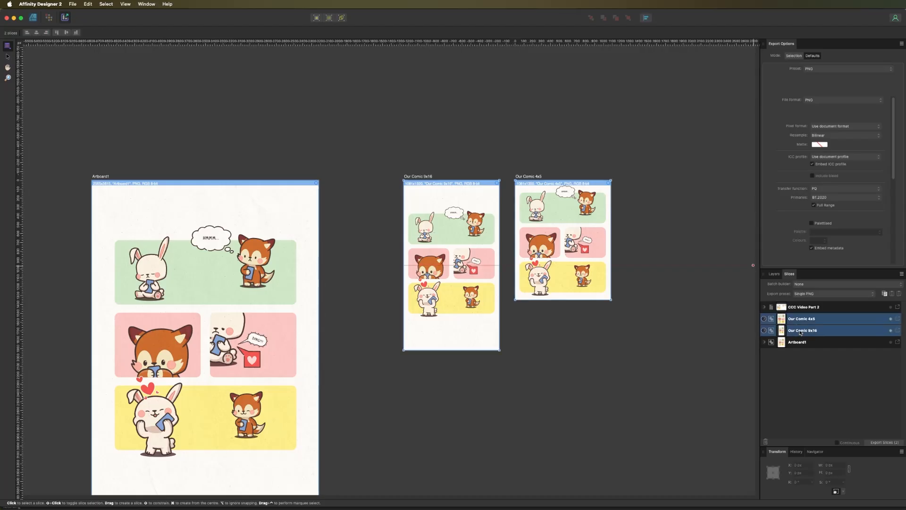
{"action": "left_click", "coordinate": [798, 58]}
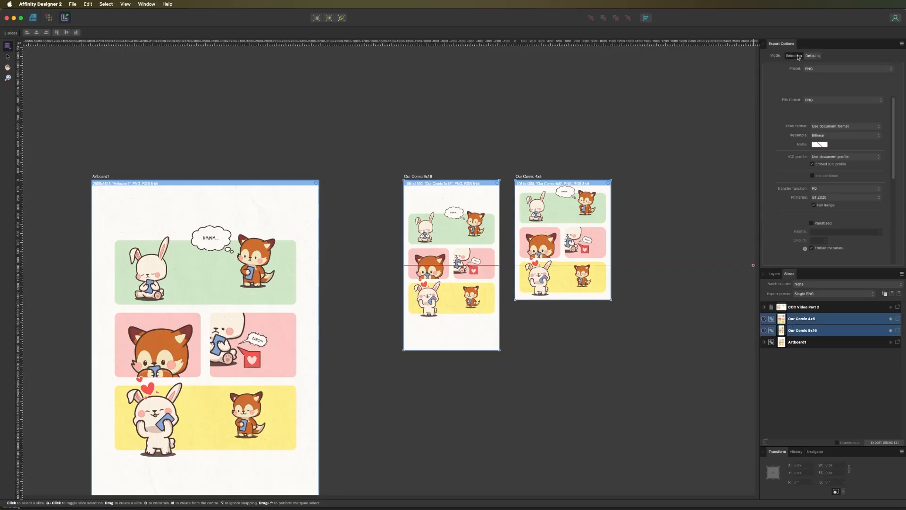
{"action": "left_click", "coordinate": [819, 69]}
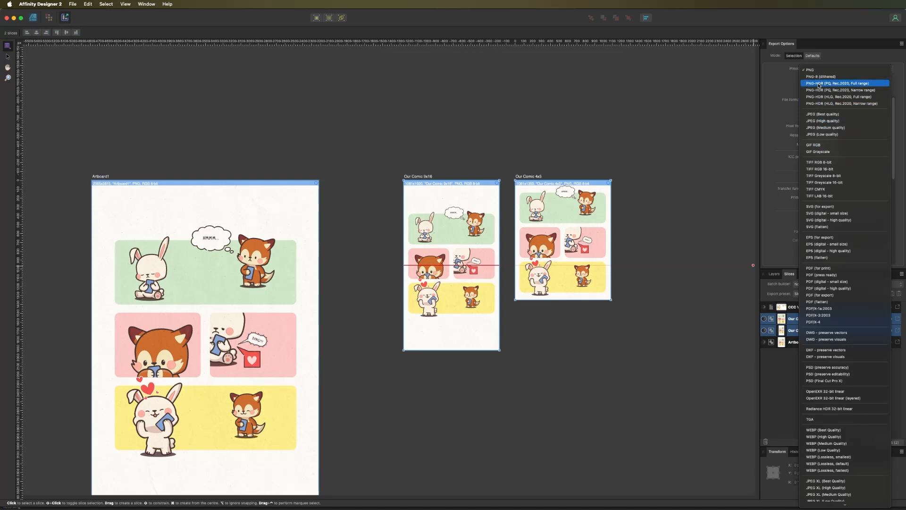
{"action": "left_click", "coordinate": [813, 121]}
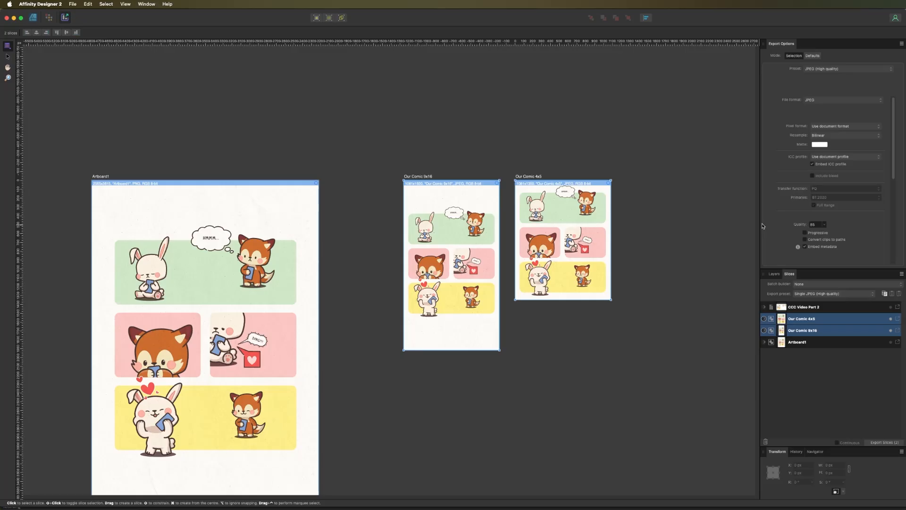
{"action": "left_click", "coordinate": [849, 419]}
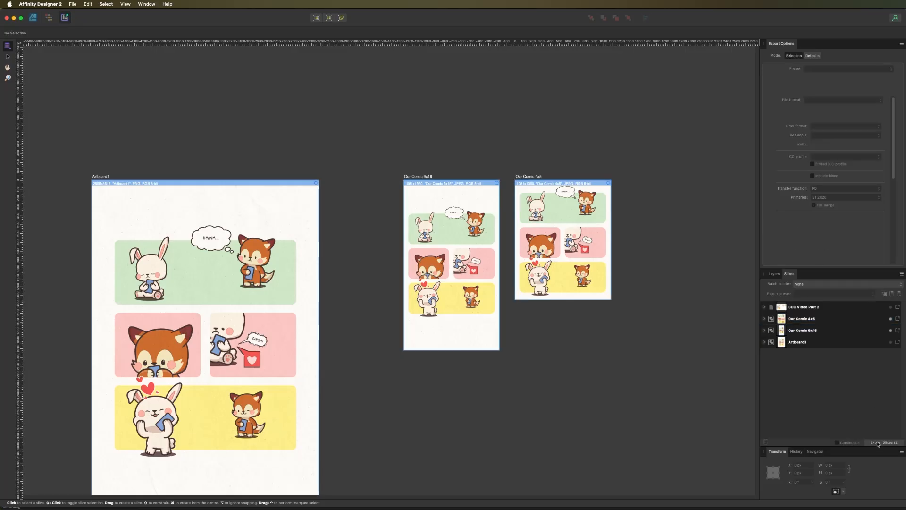